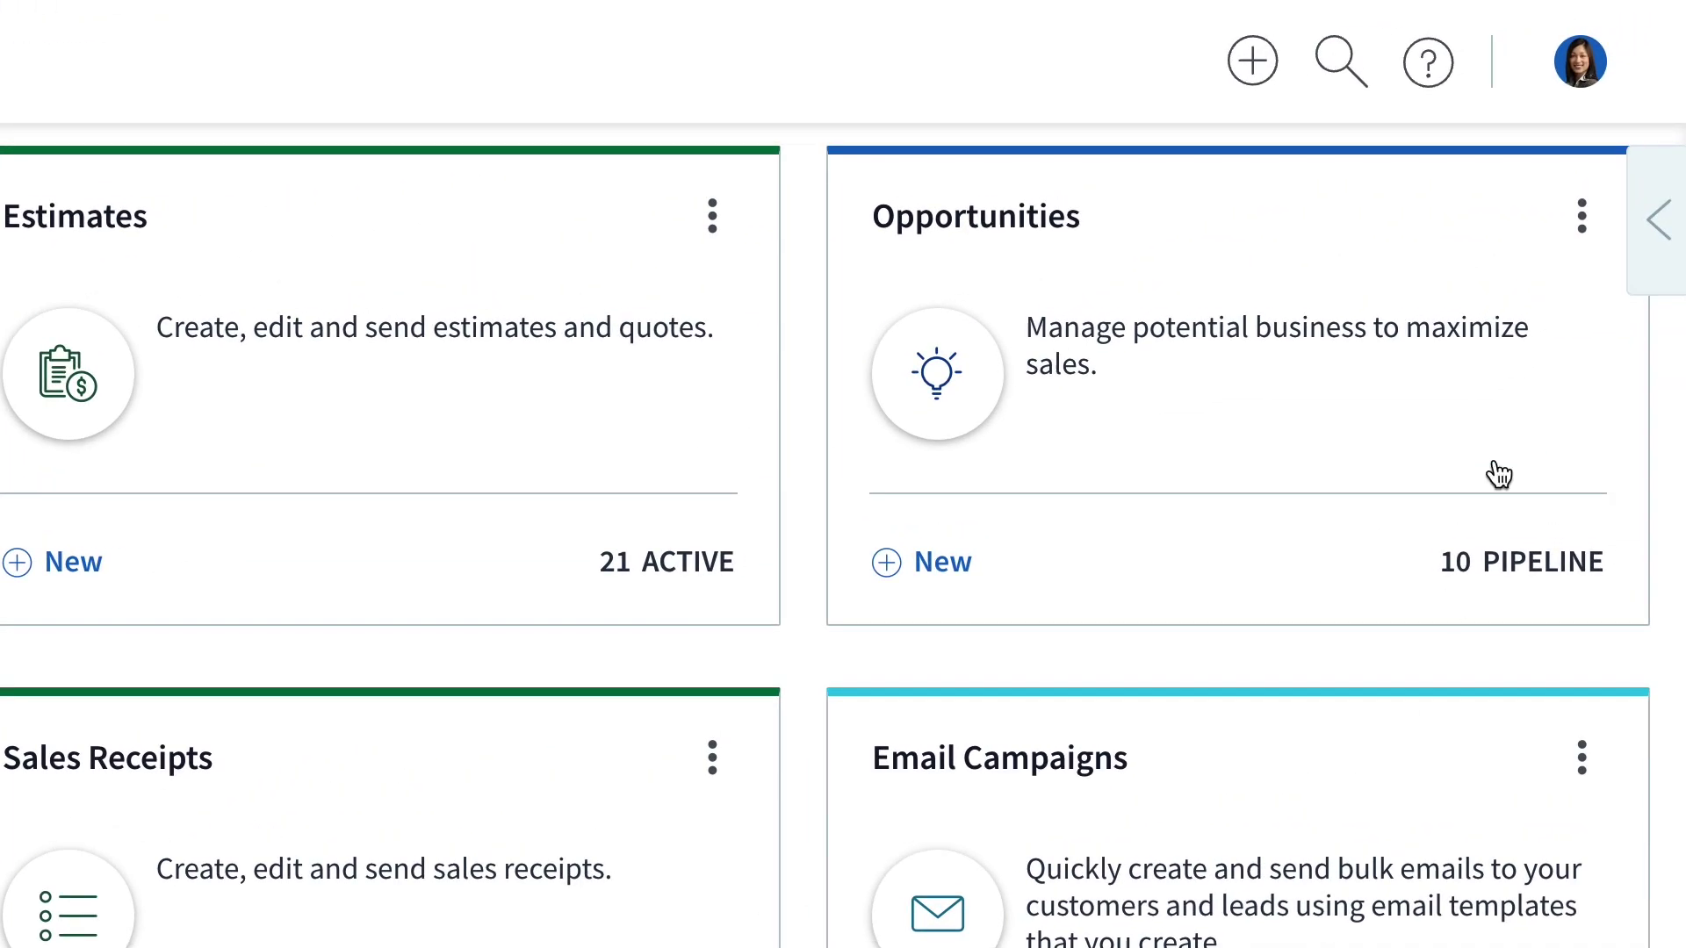
Go to Account Settings > Tables & Fields and bring up the Company table's fields.
click(1585, 54)
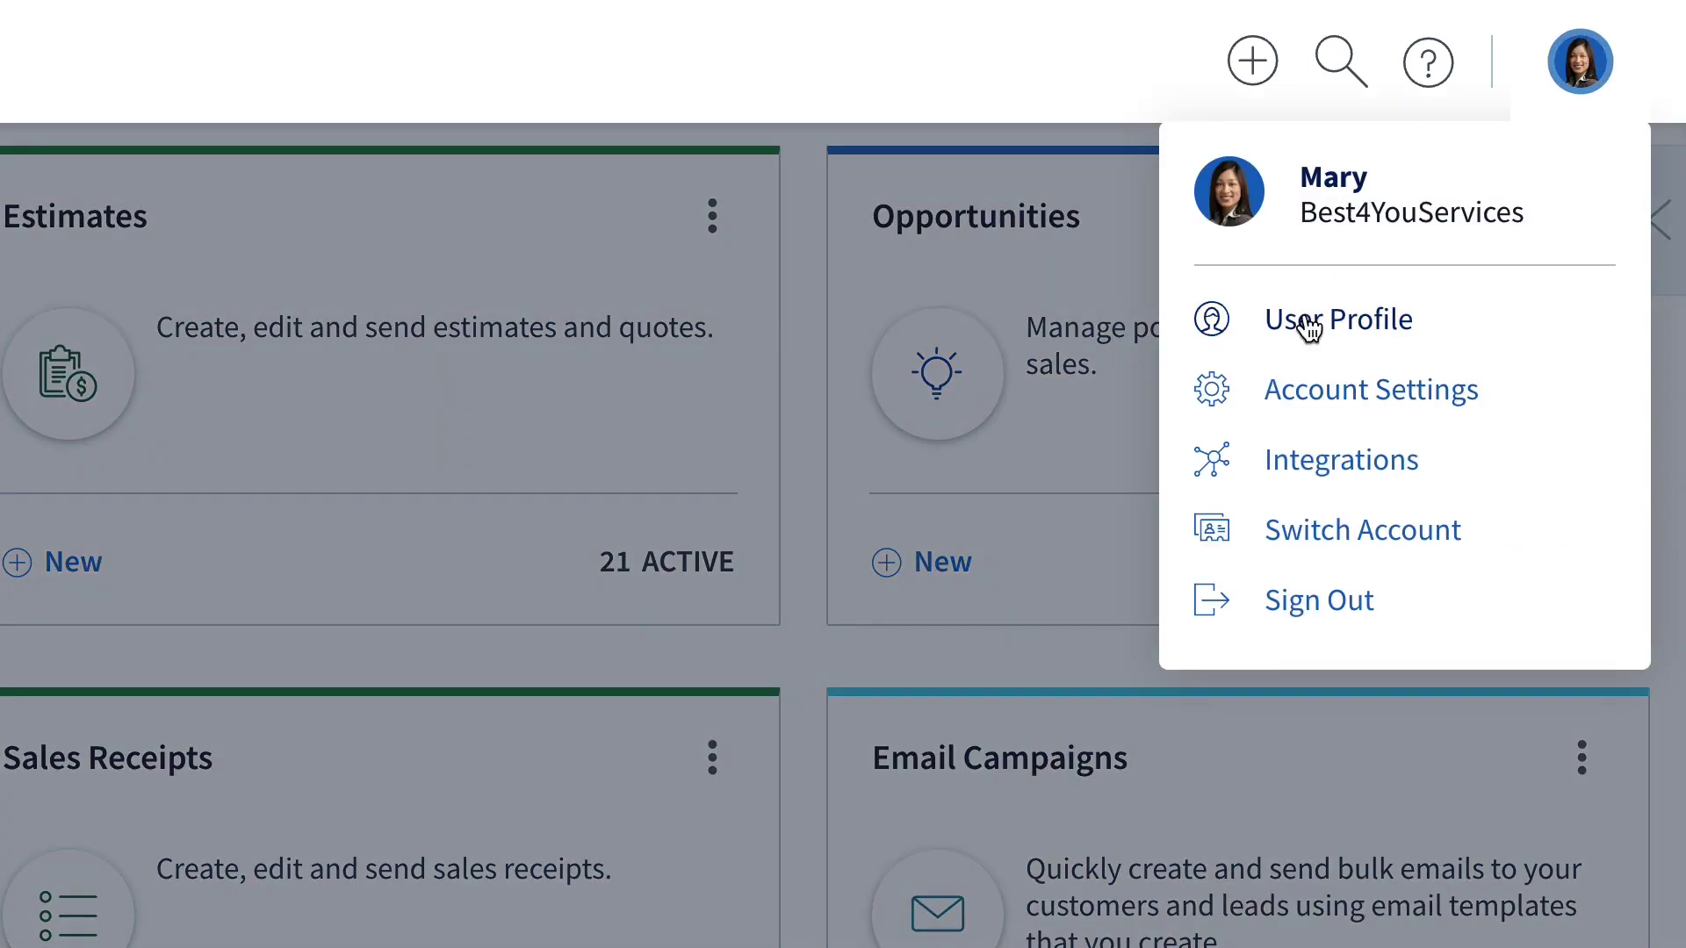
click(1420, 400)
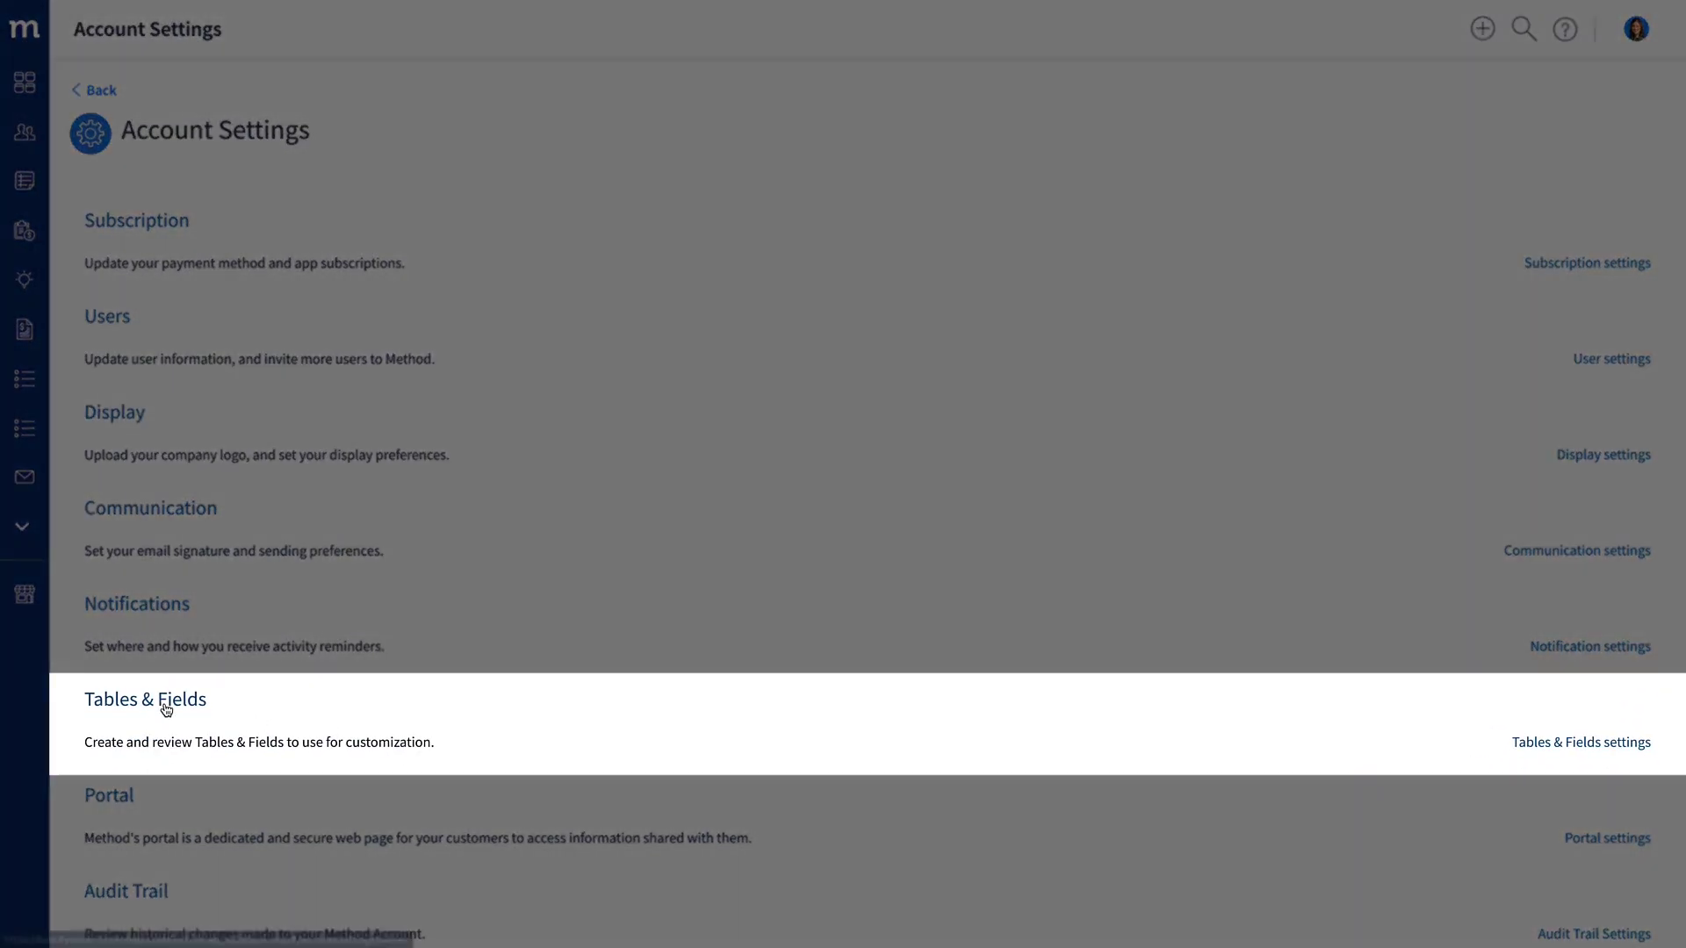
click(166, 701)
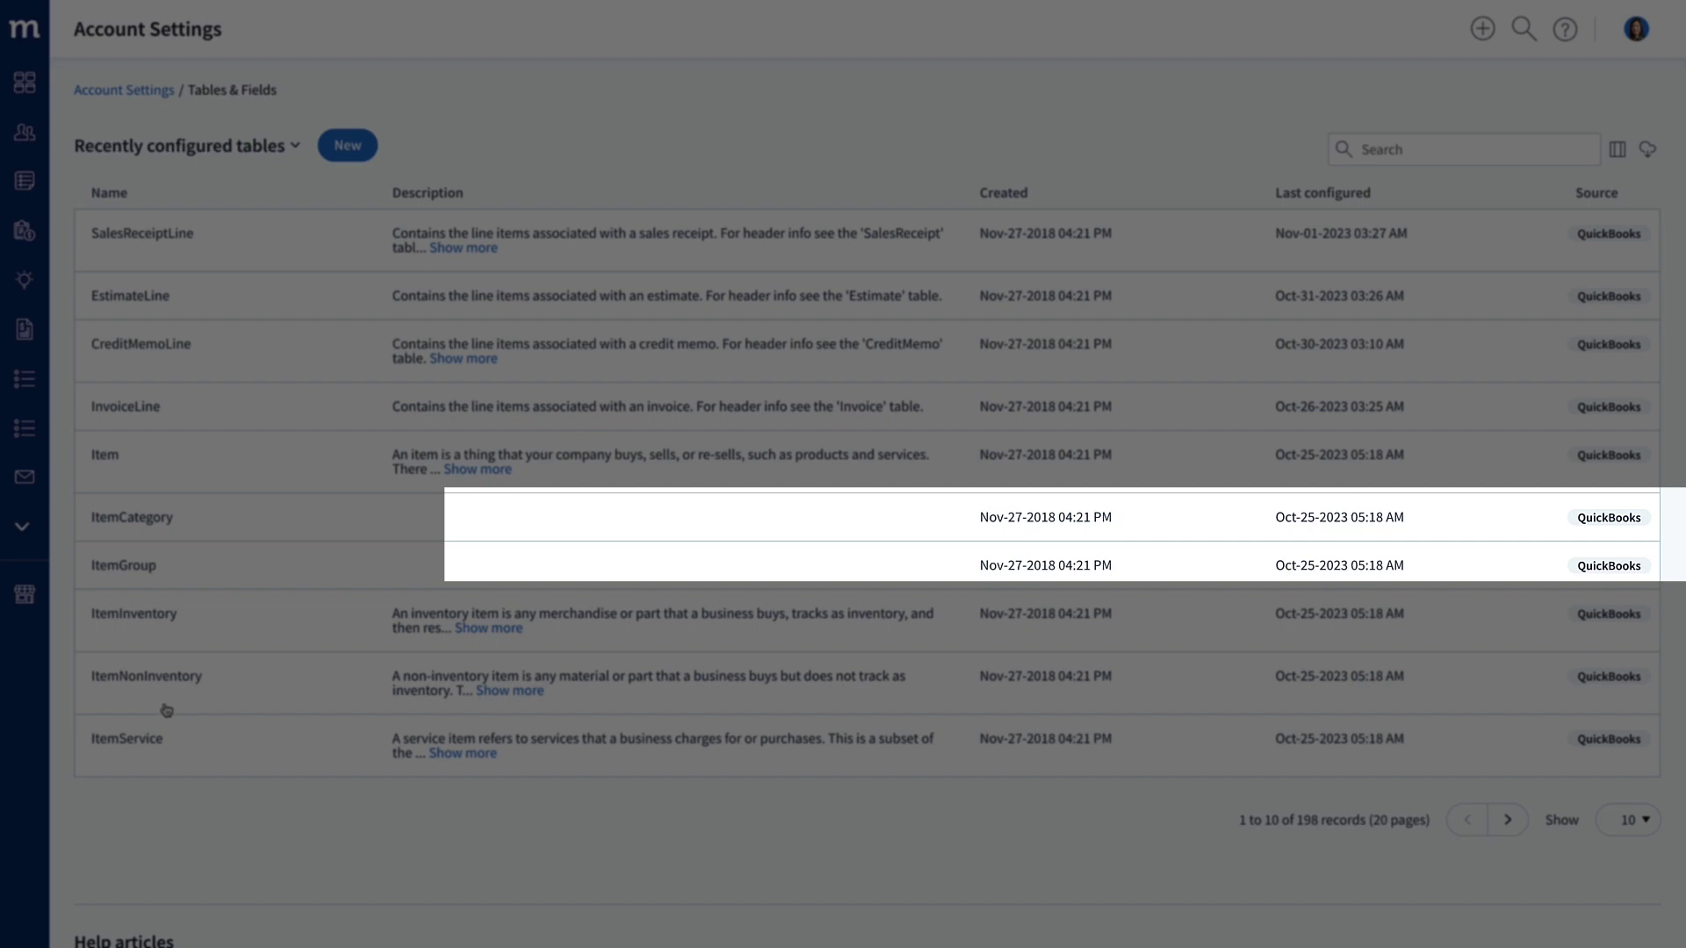
text(company)
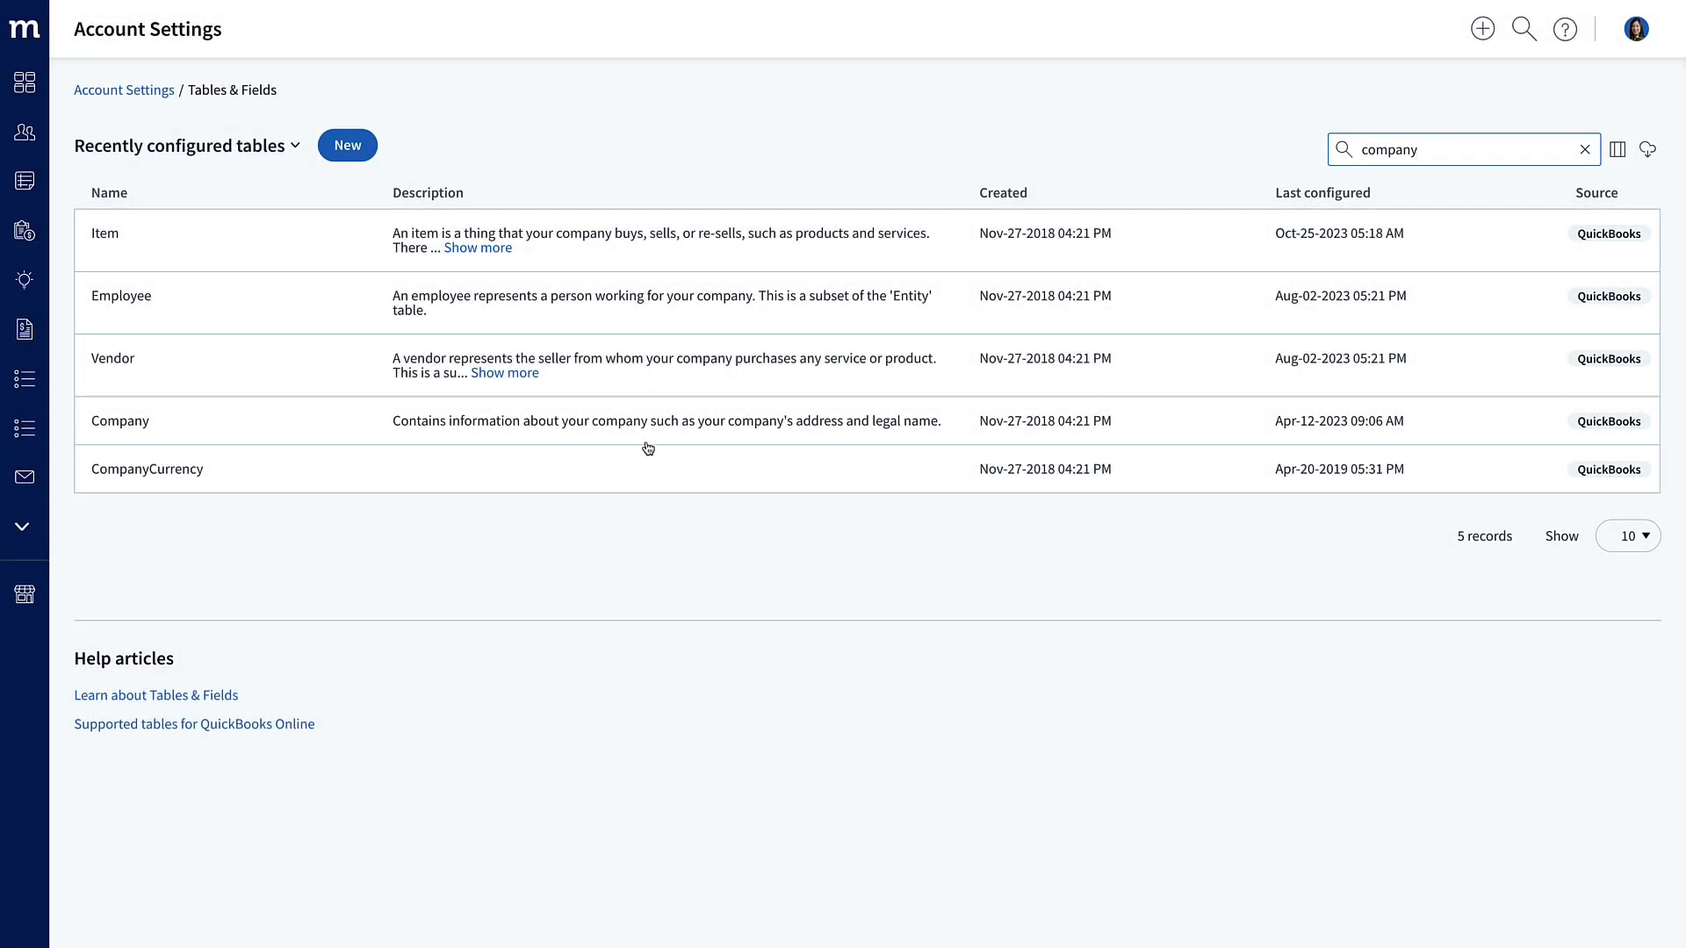
click(650, 436)
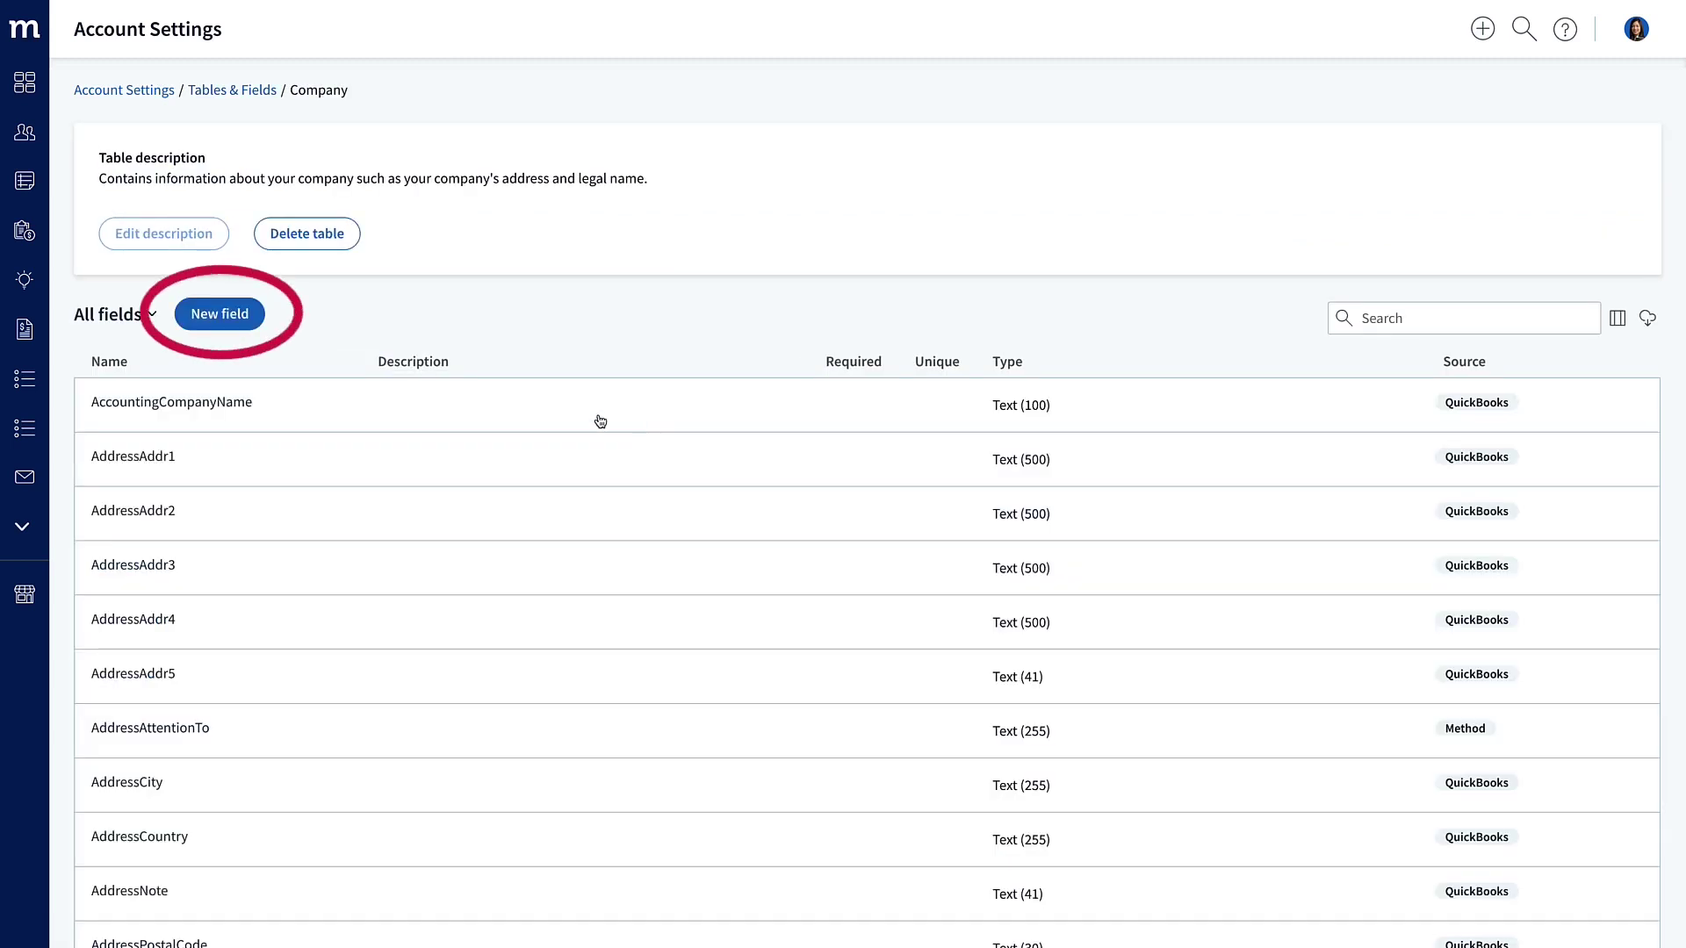
Add field B4UHSTNumber with description 'custom field for HST Number' and save it.
click(215, 313)
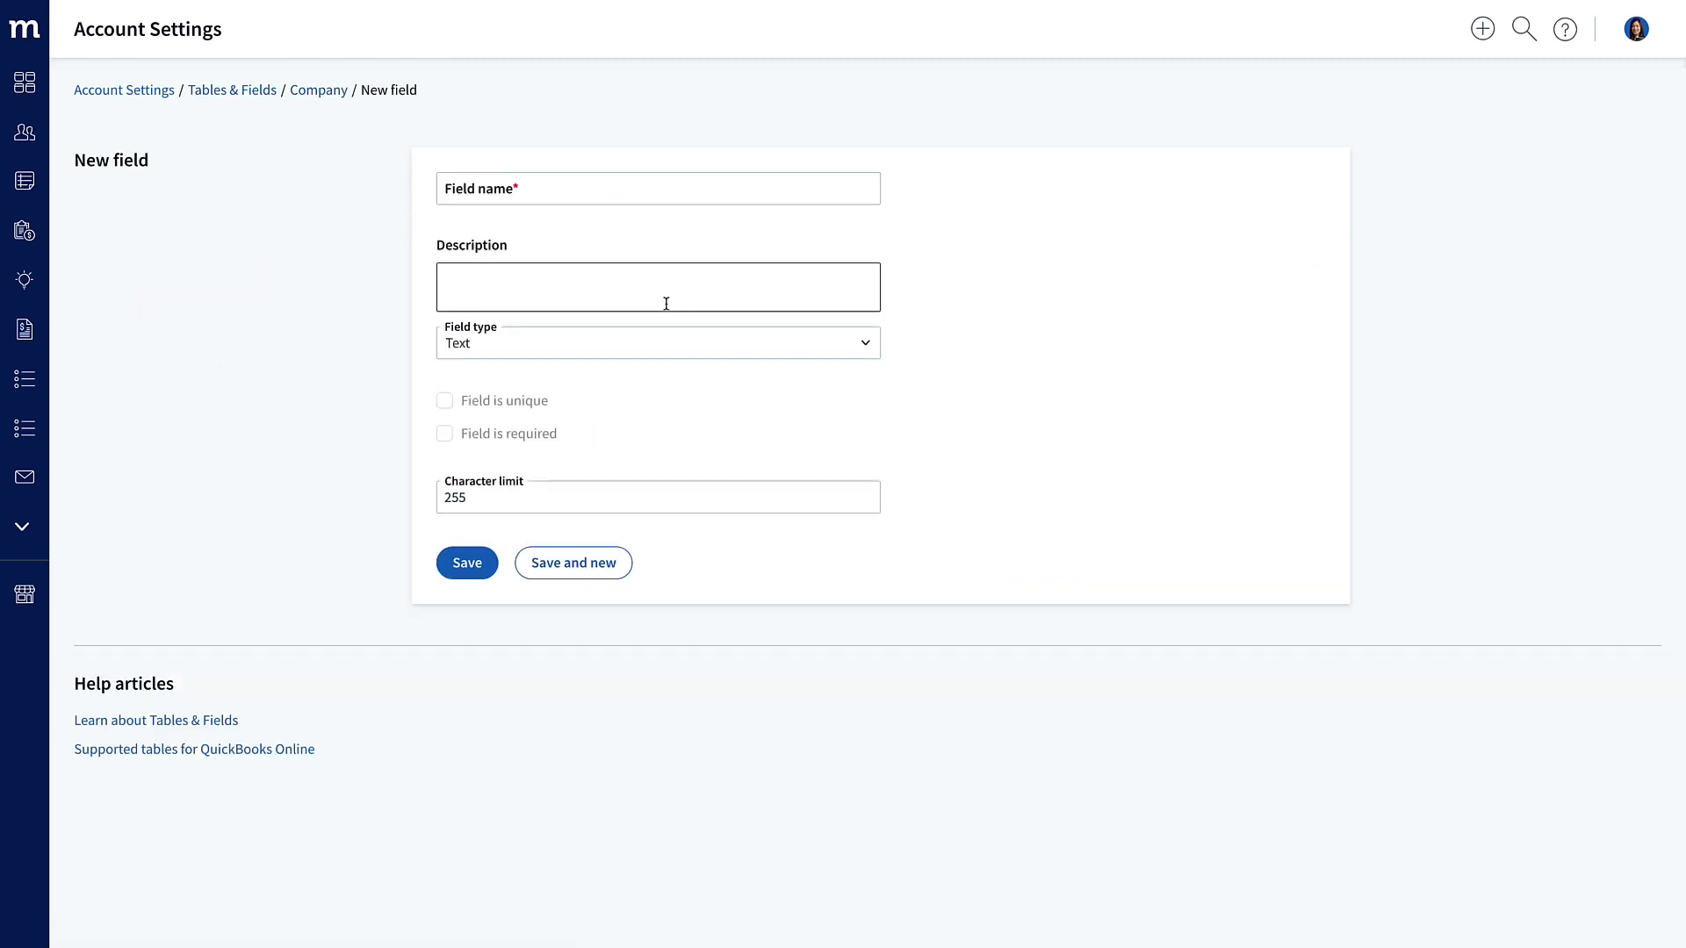
click(693, 192)
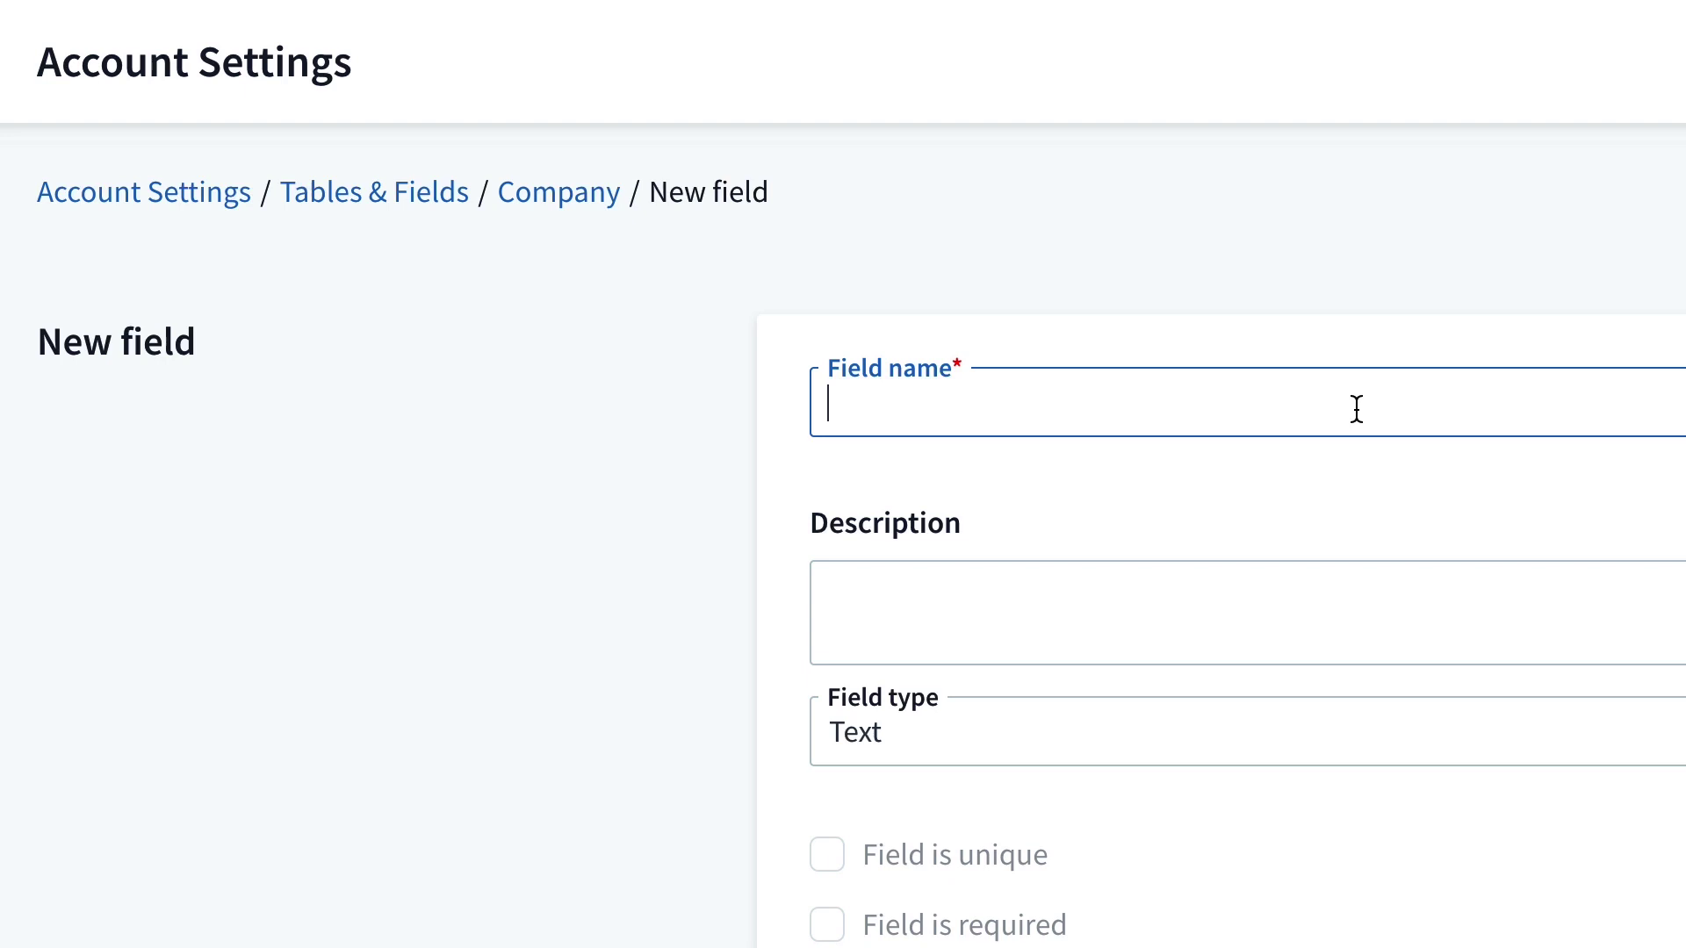
text(B4)
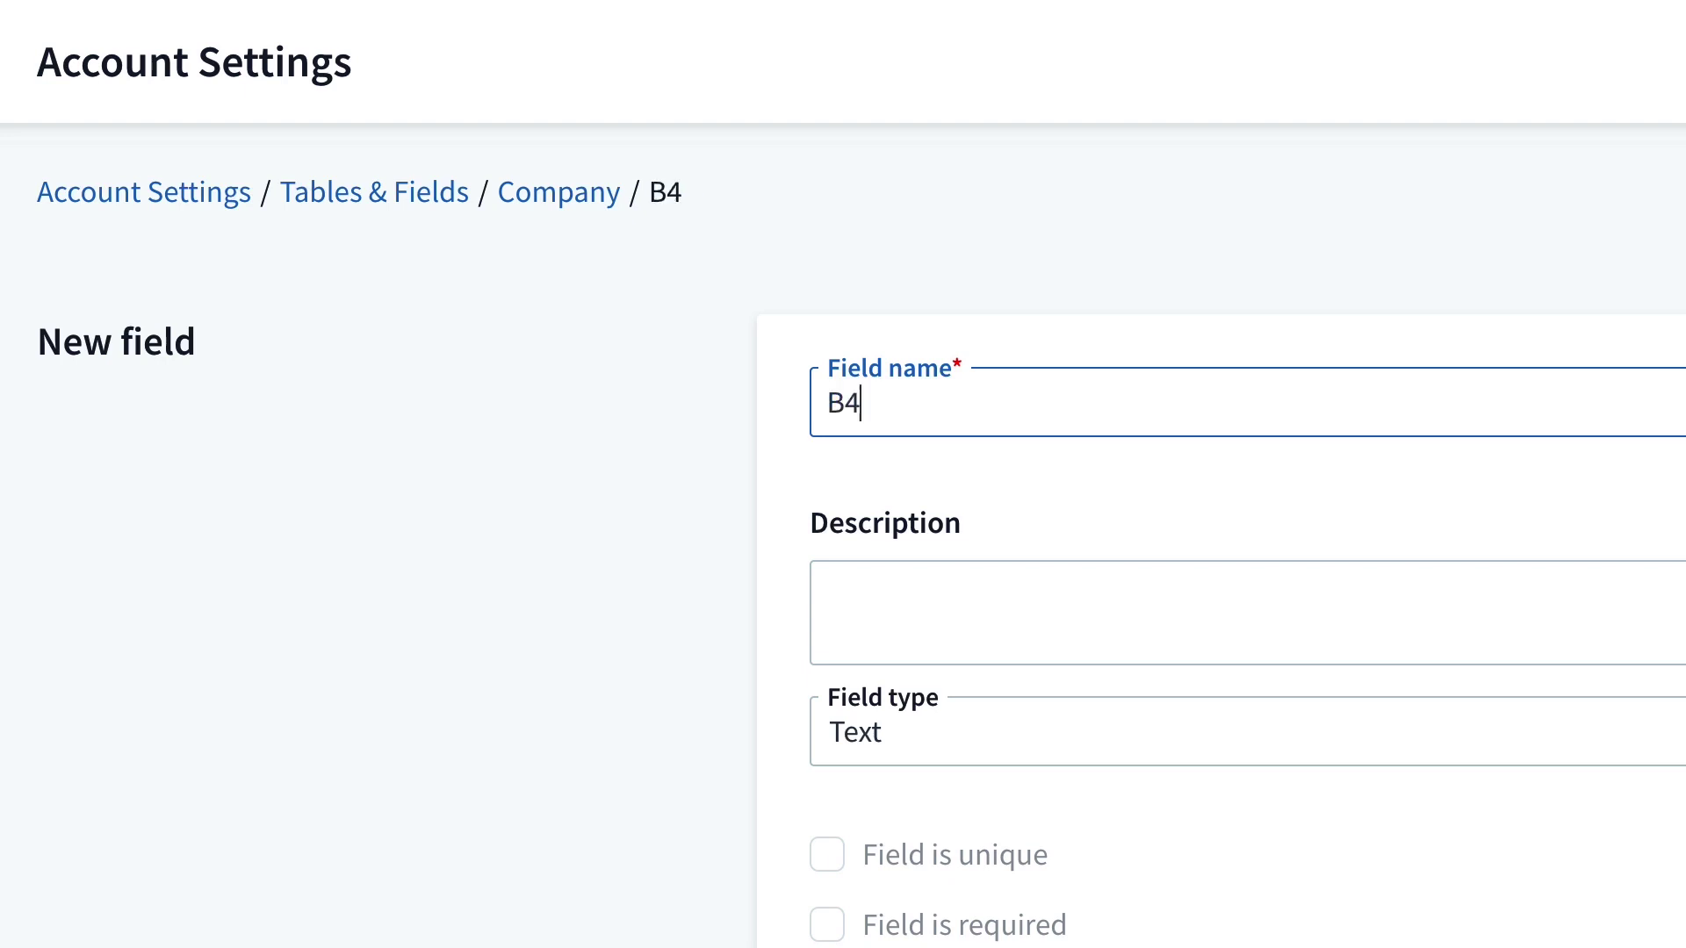
text(UHSTNumber)
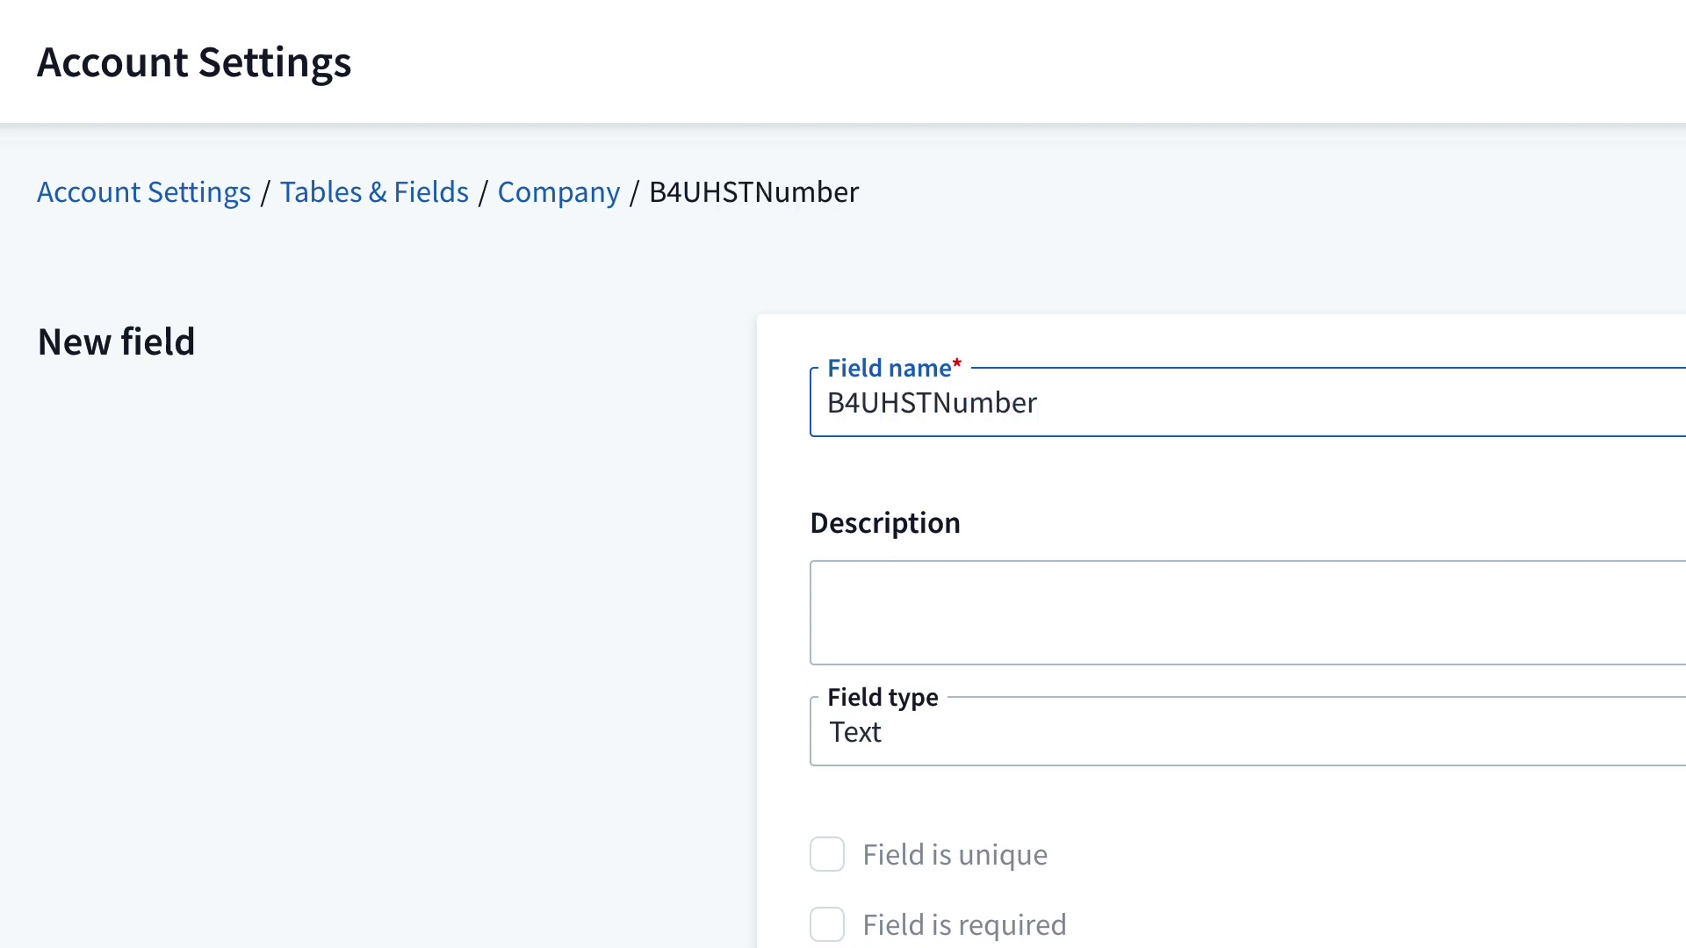
key(Tab)
text(custom field for HST Number)
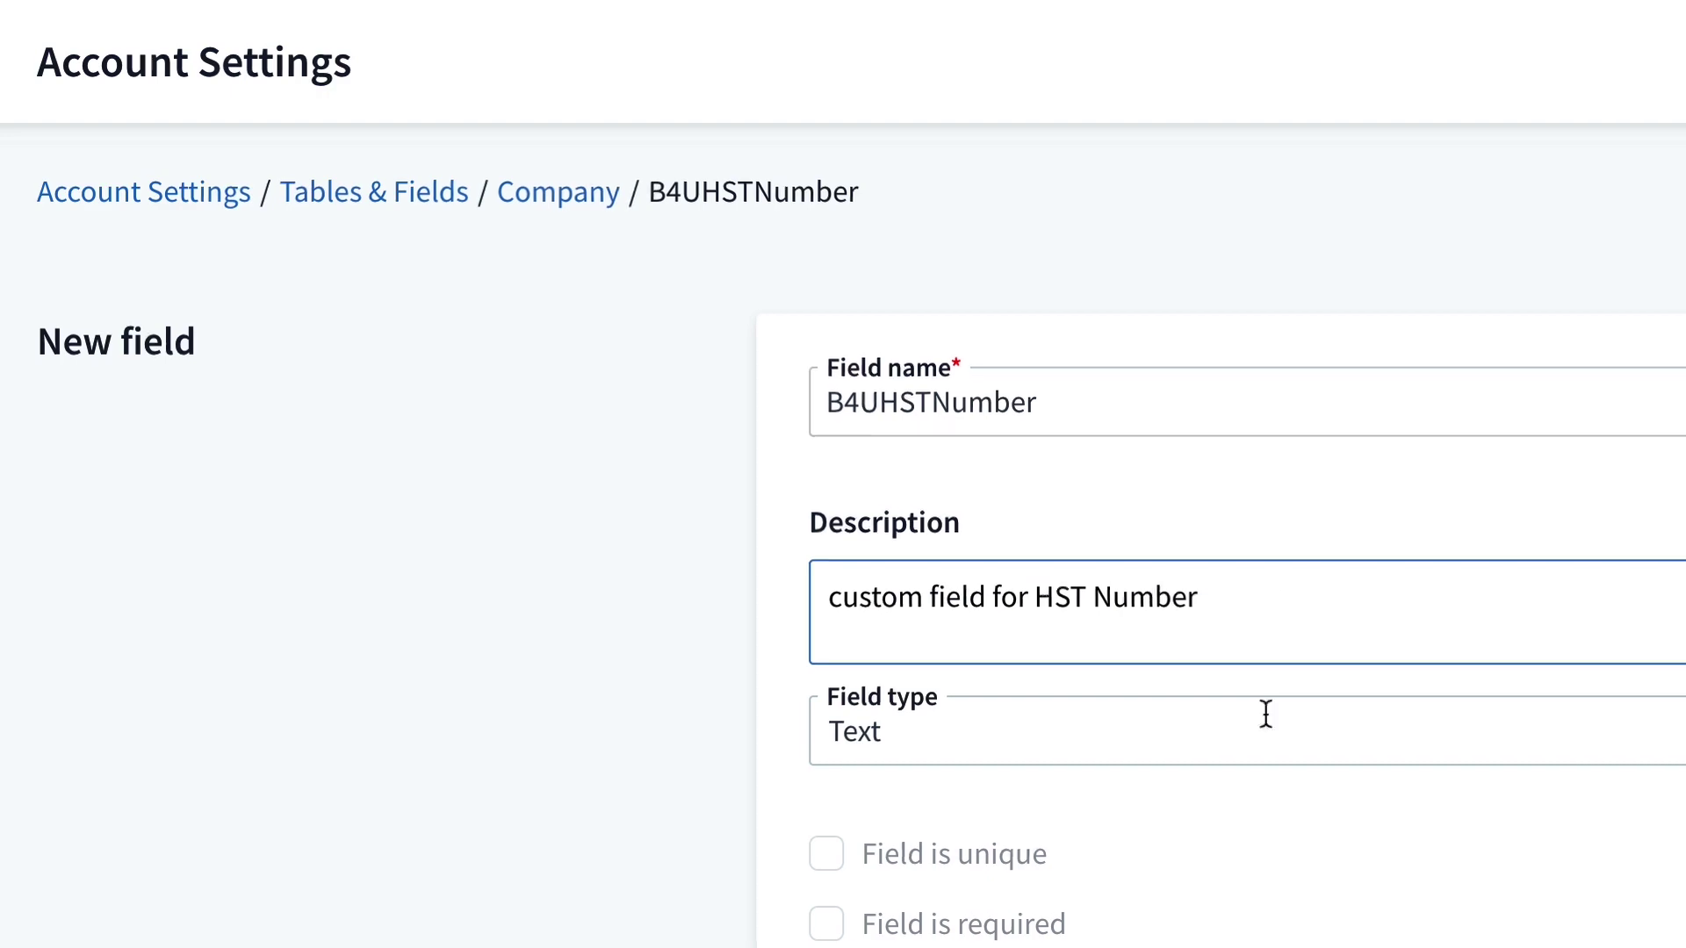
click(467, 567)
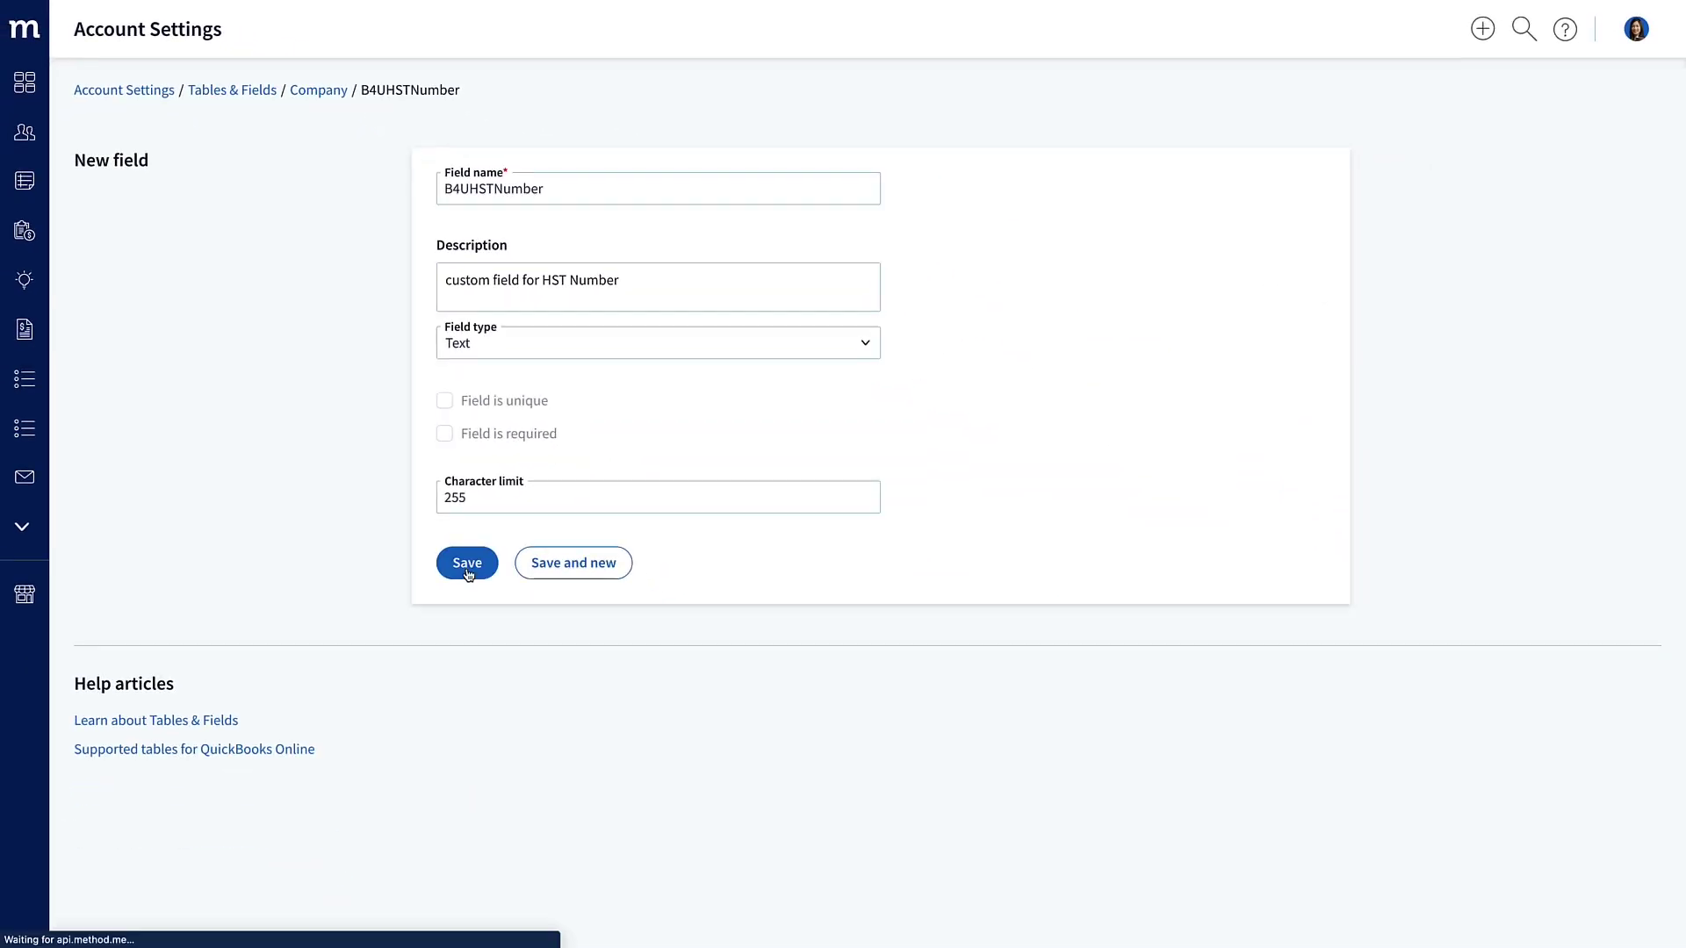
scroll(1624, 640, down, 1)
scroll(1624, 639, down, 5)
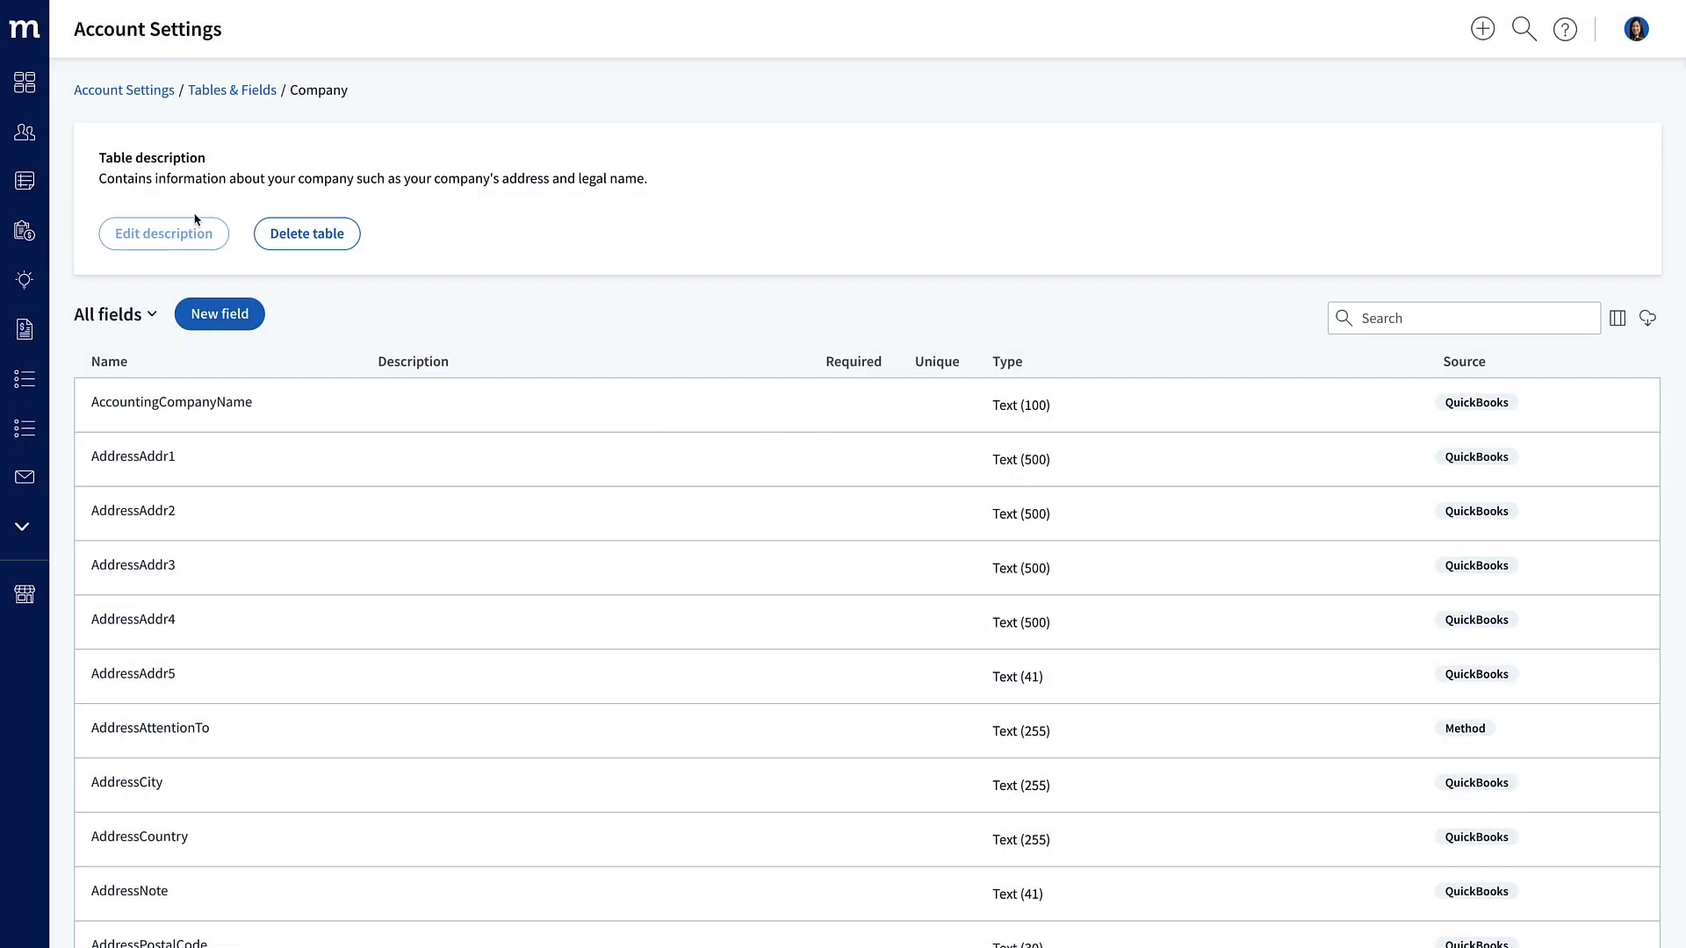
From the dashboard's Invoices card, bring up Invoice Preferences in Customize Screen mode.
click(27, 86)
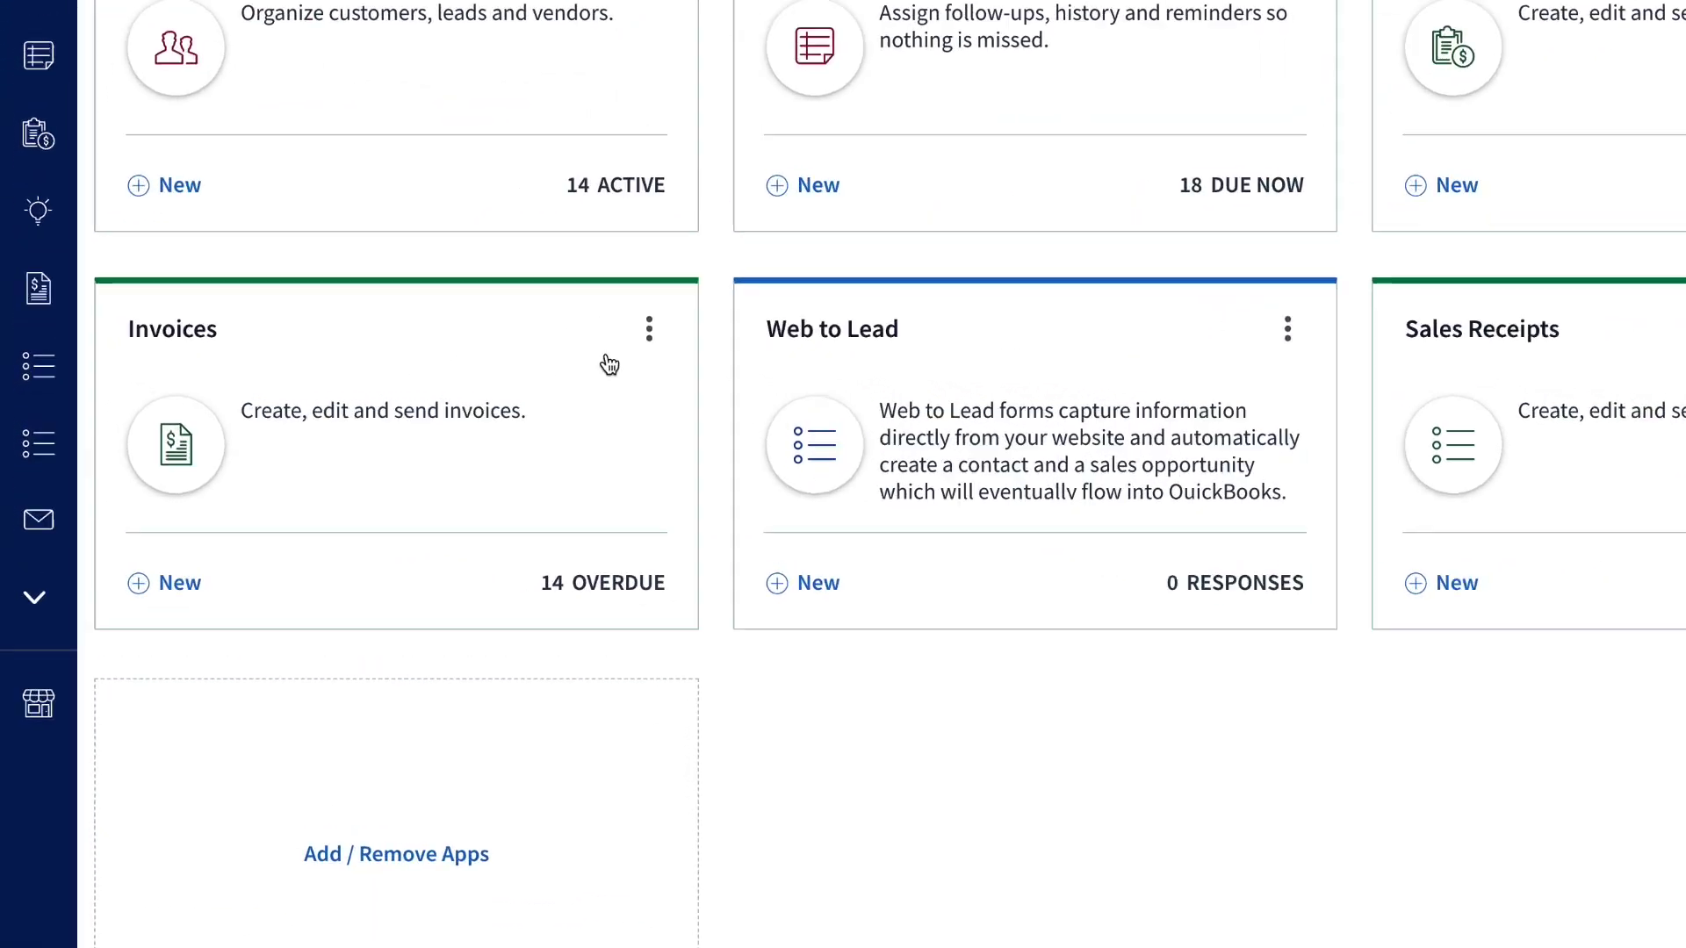
click(893, 321)
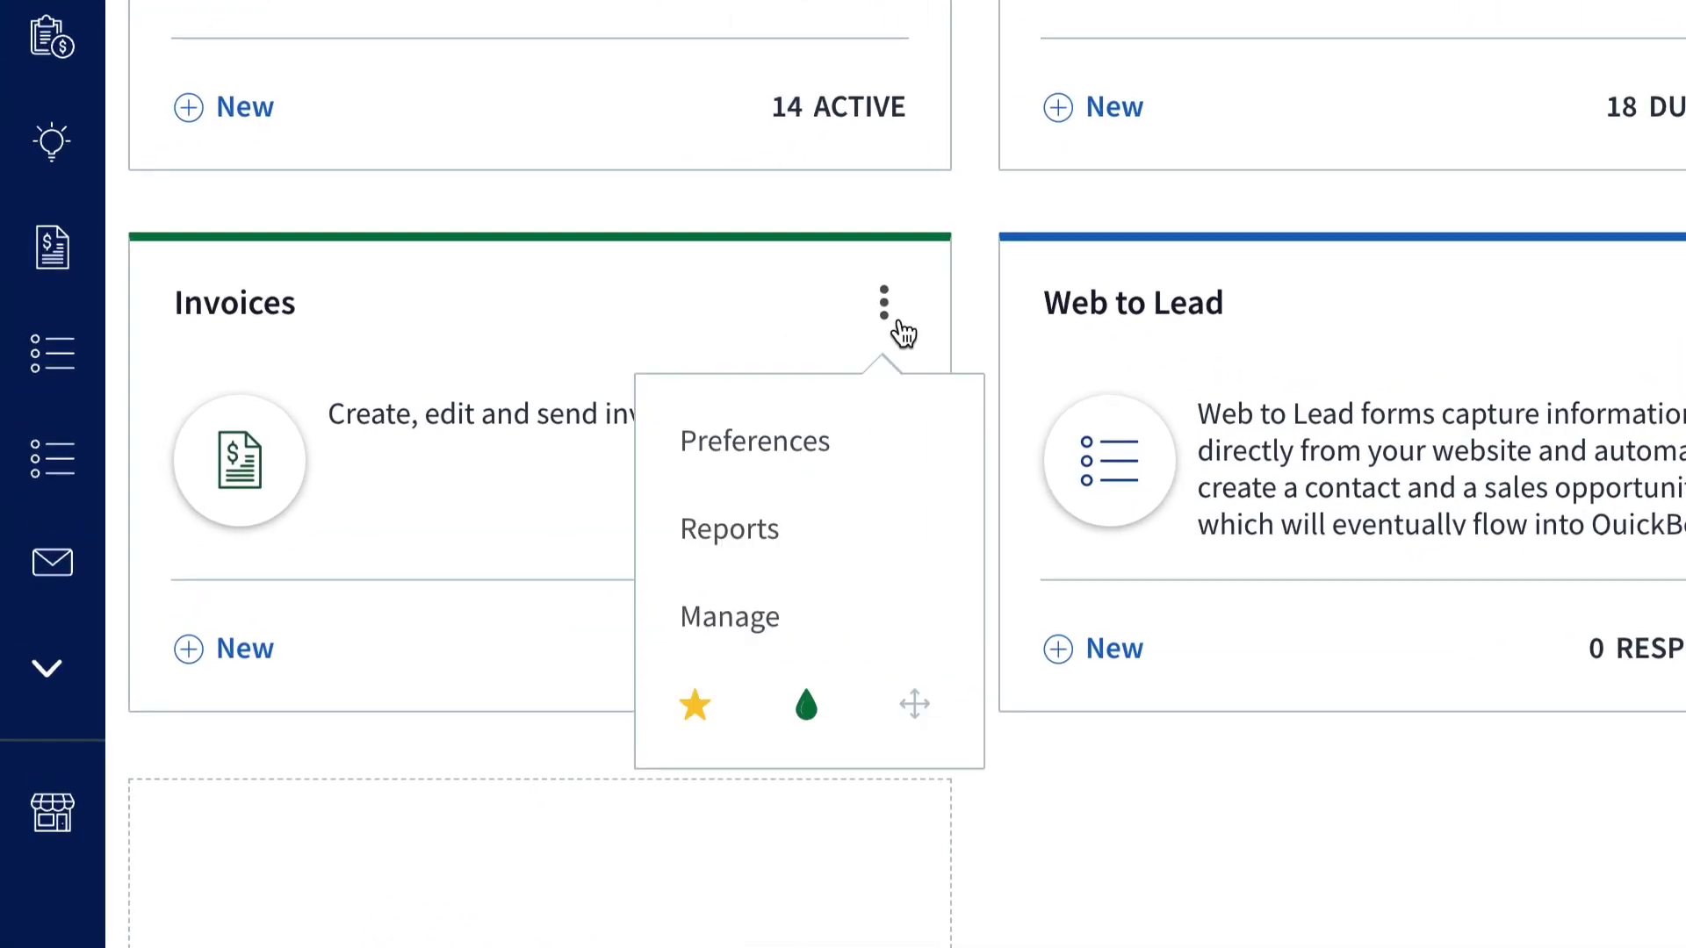
click(860, 473)
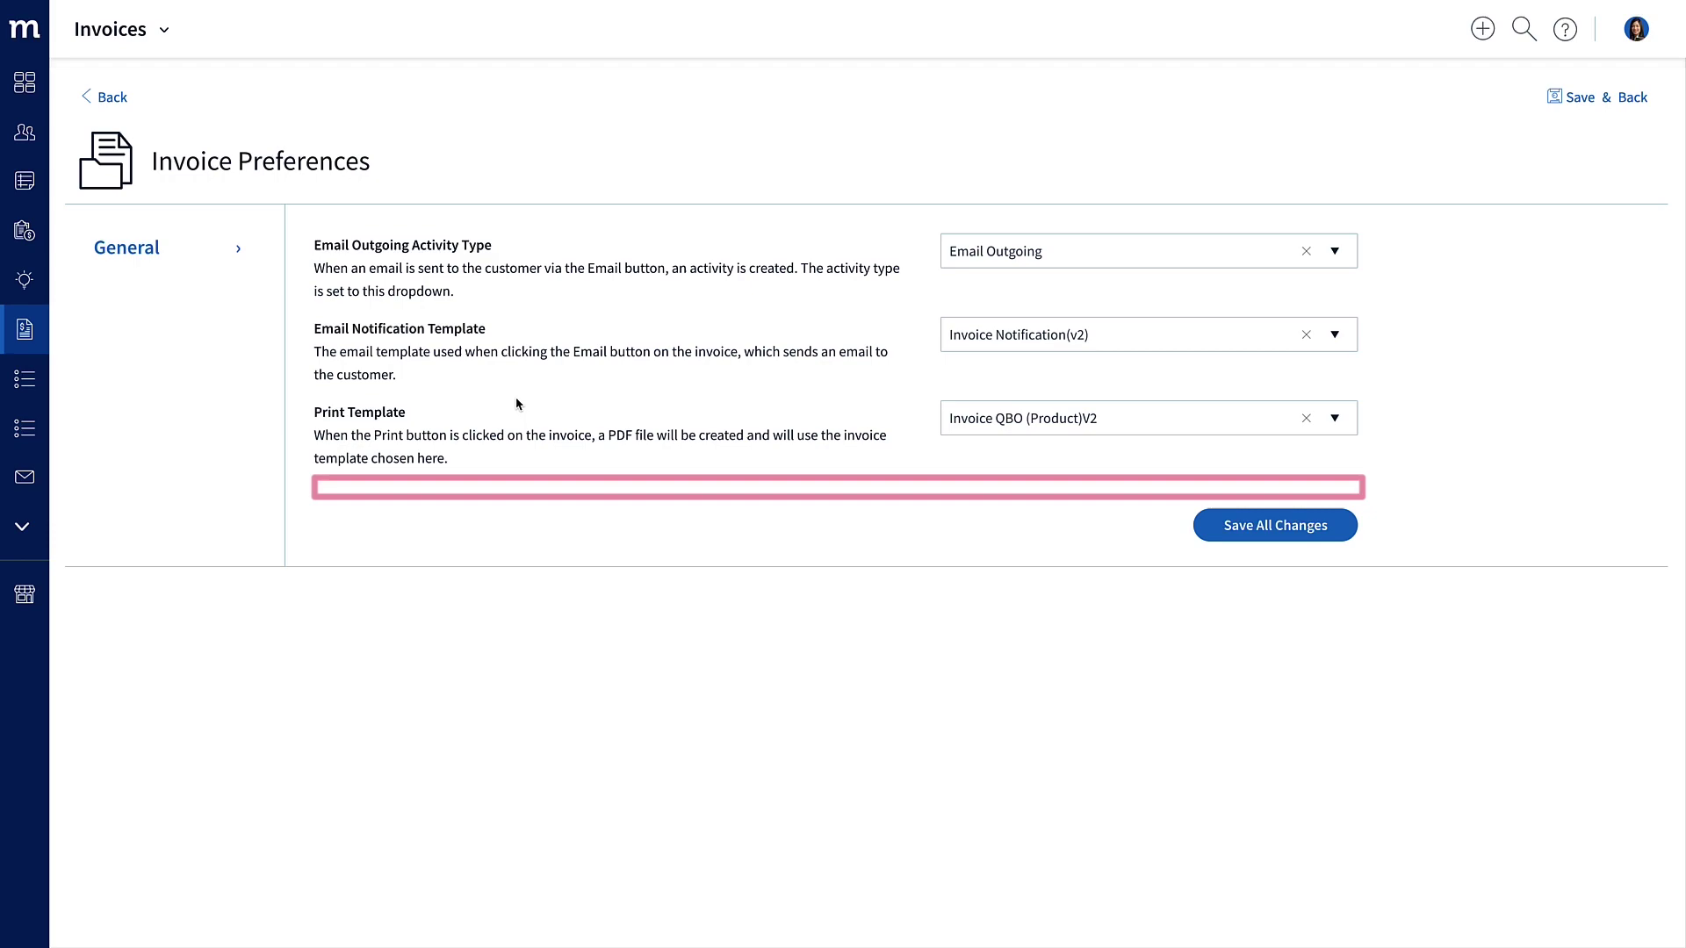
click(345, 75)
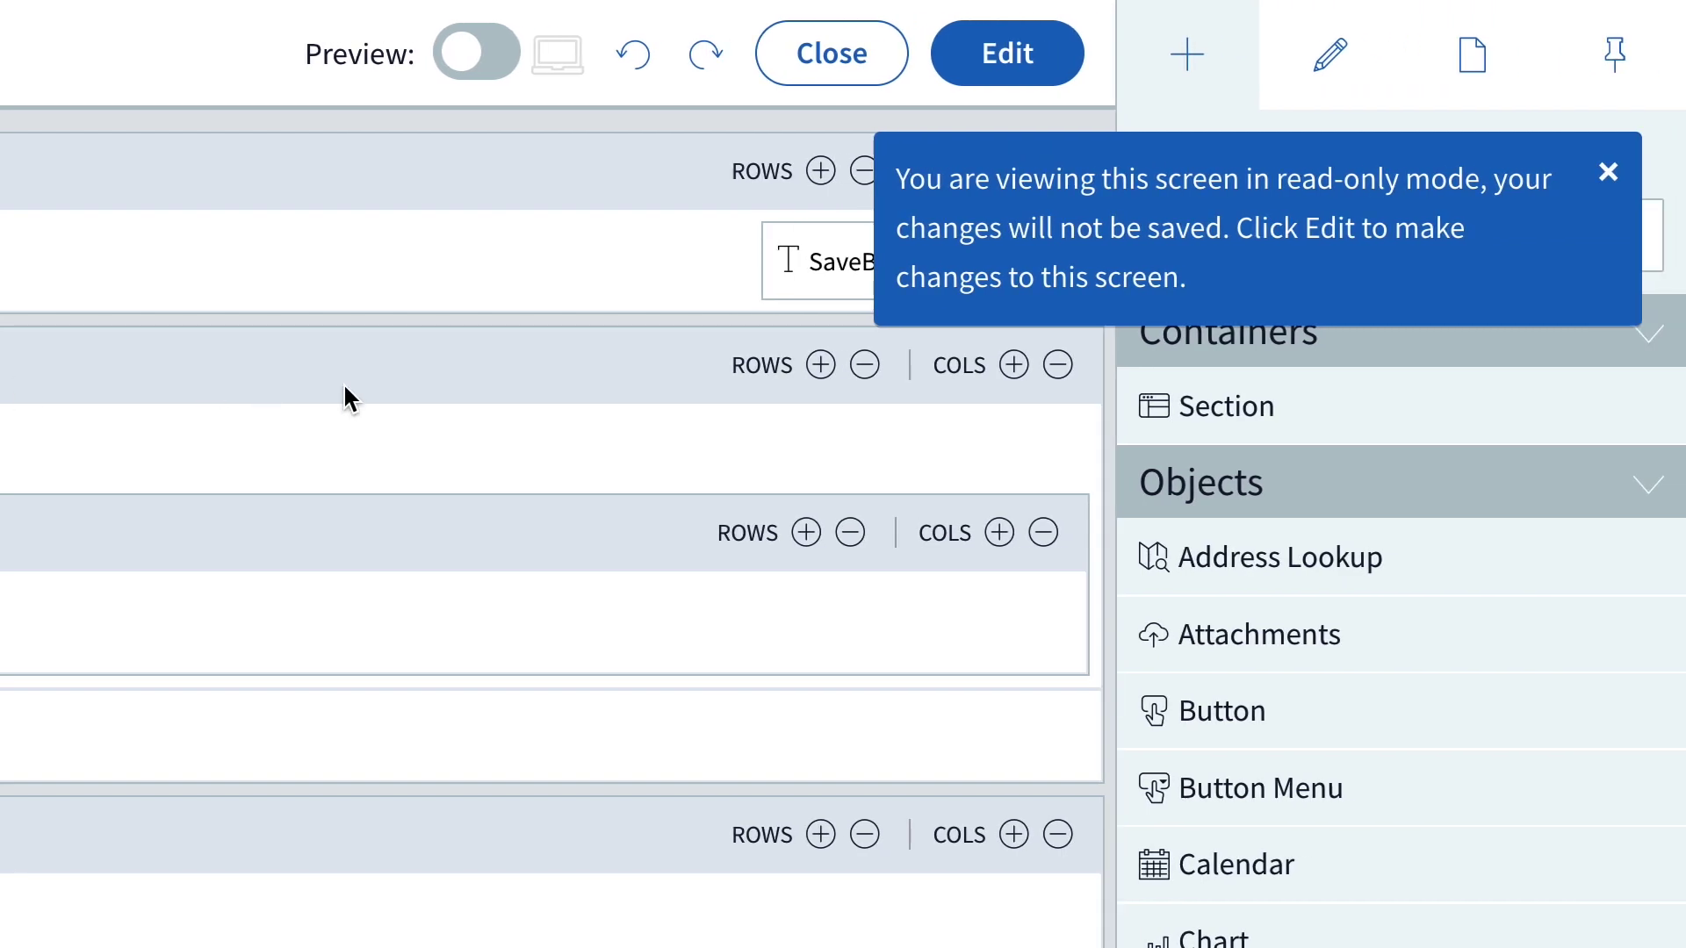
Create the editable copy Invoice Preferences(2) Ver.2, check its Screen Properties, and scroll to SecInvoicePrintTemplate.
click(1058, 56)
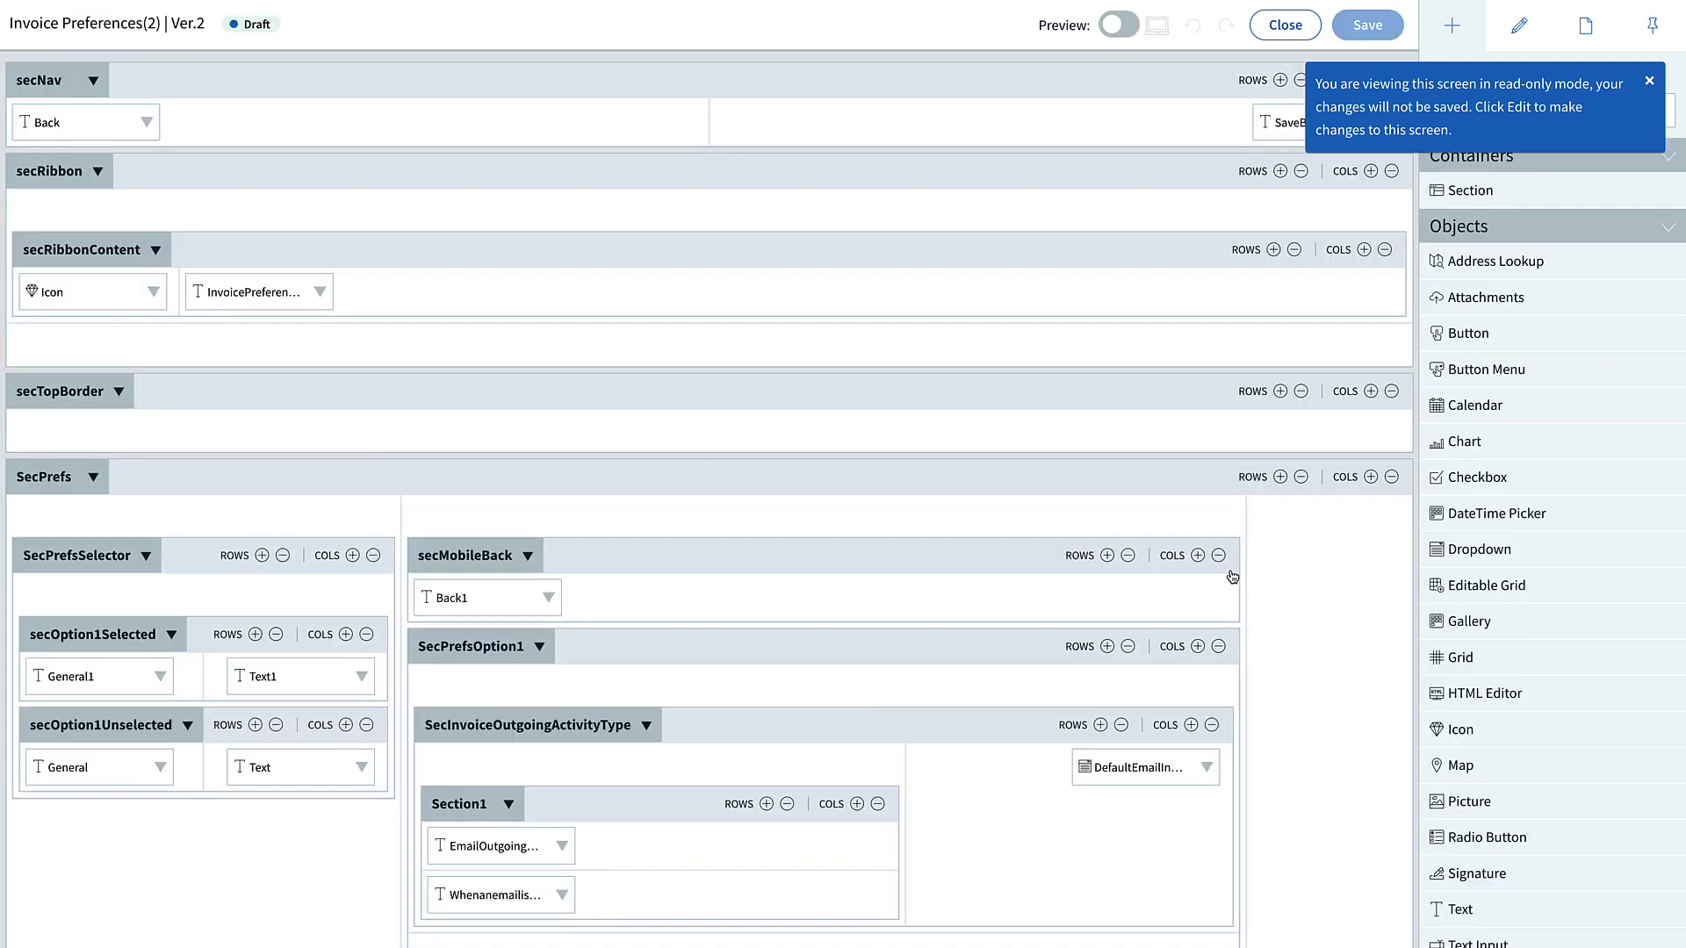
scroll(1566, 662, down, 8)
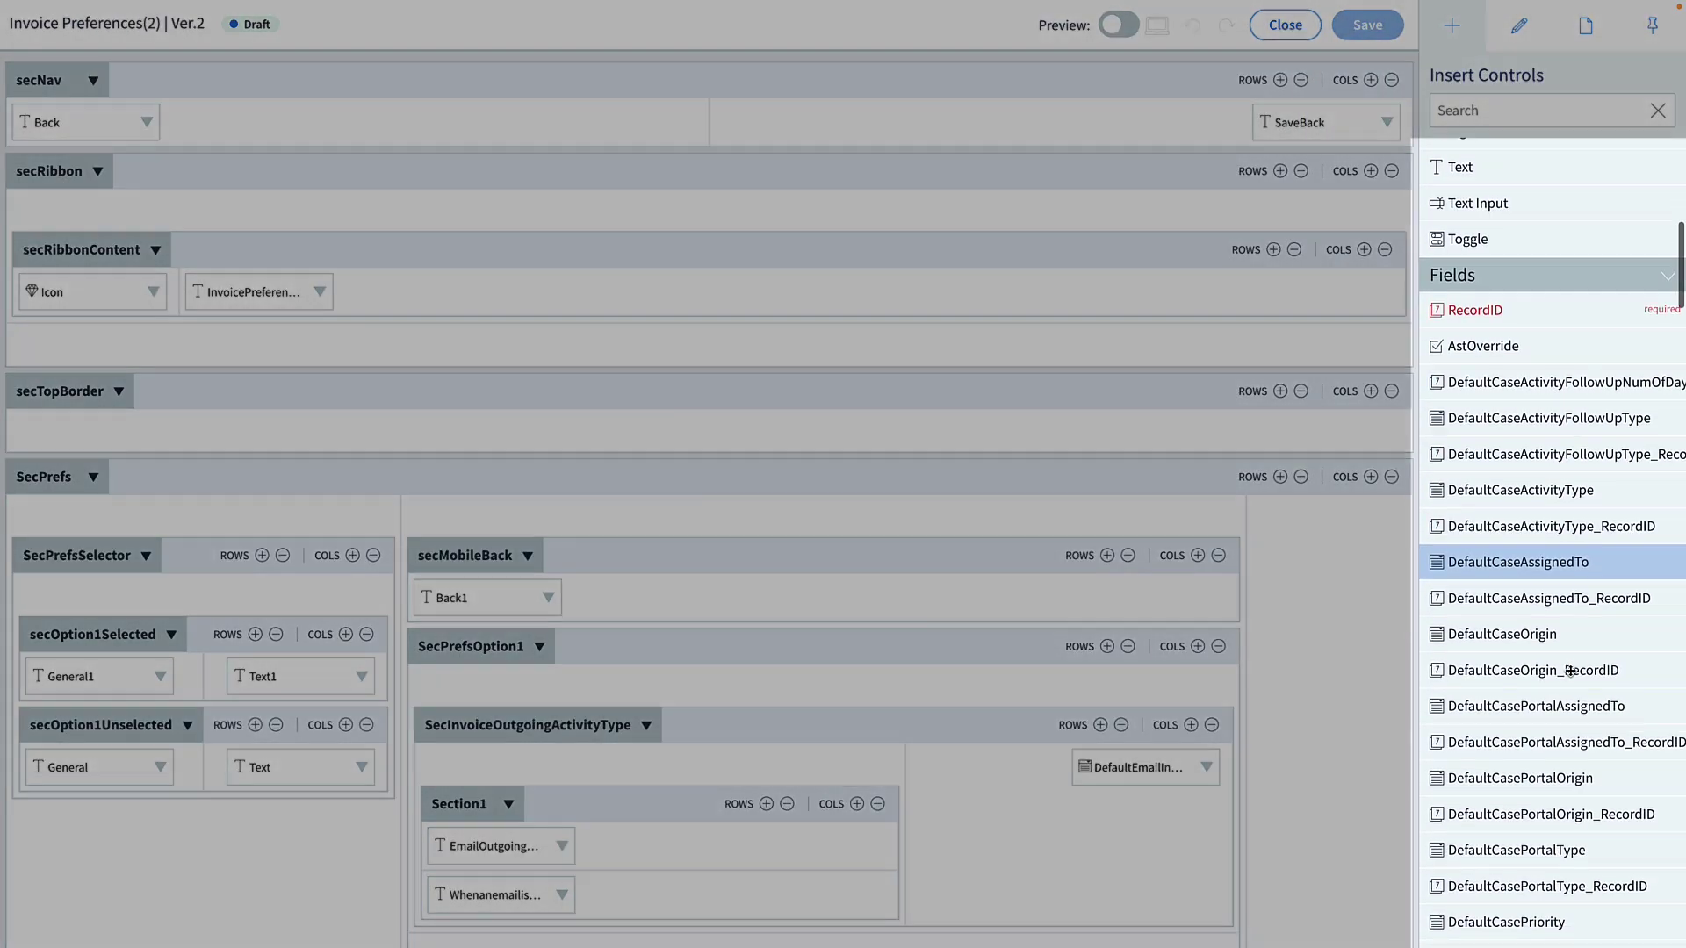
scroll(1570, 671, down, 2)
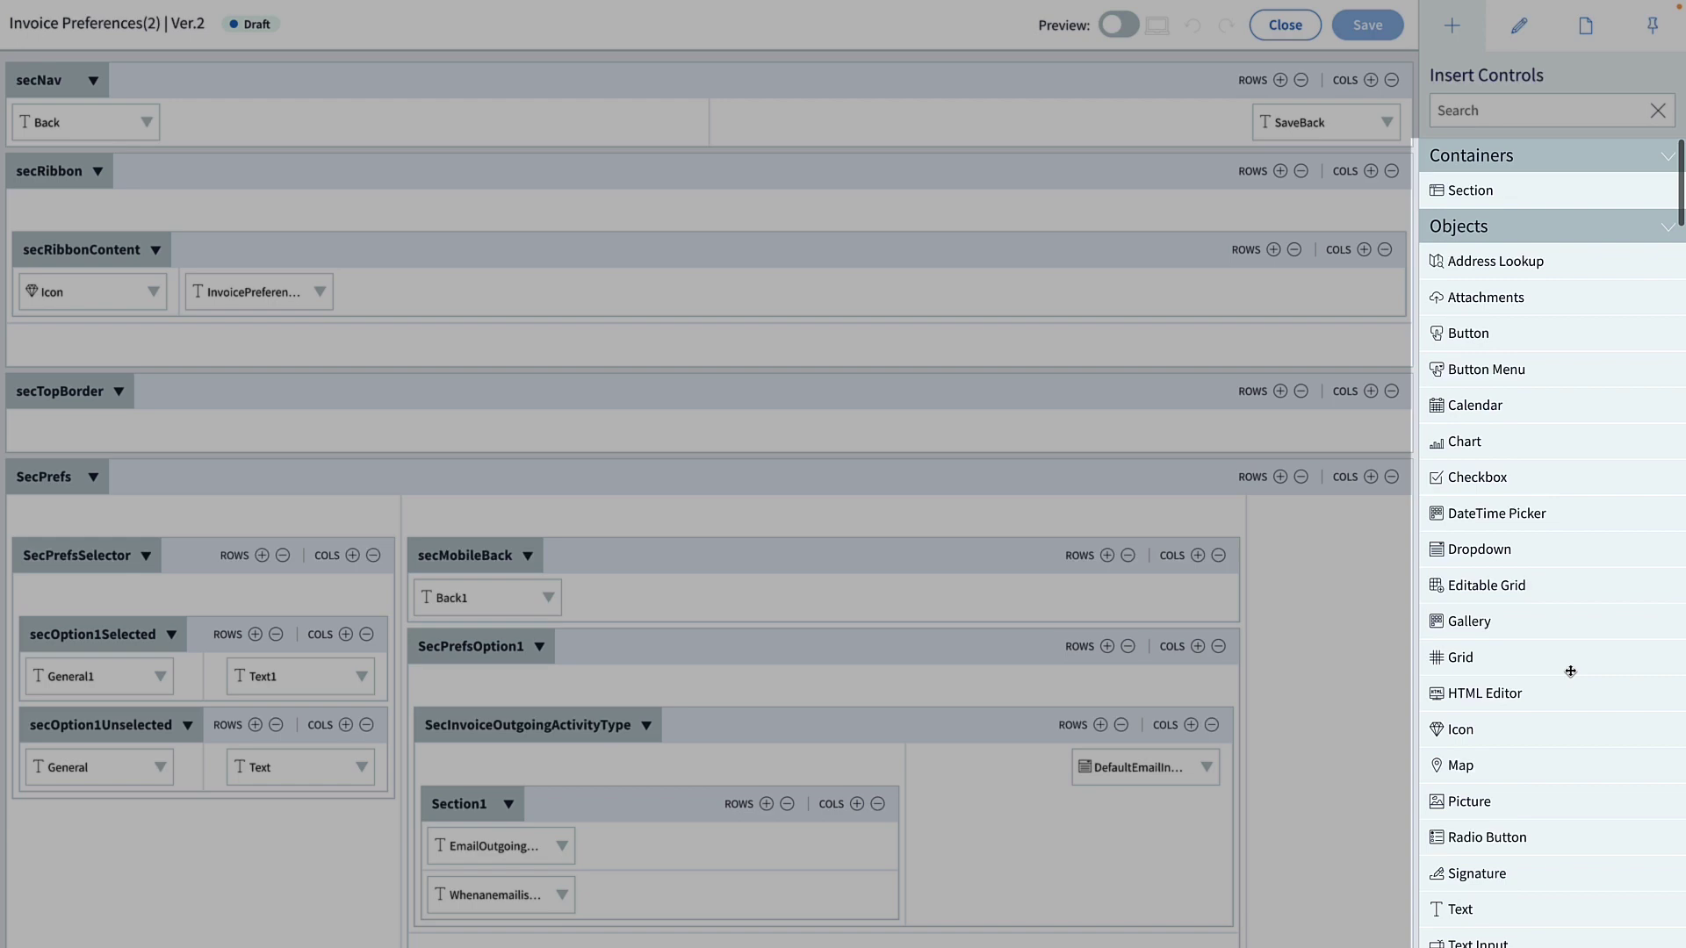
click(1585, 31)
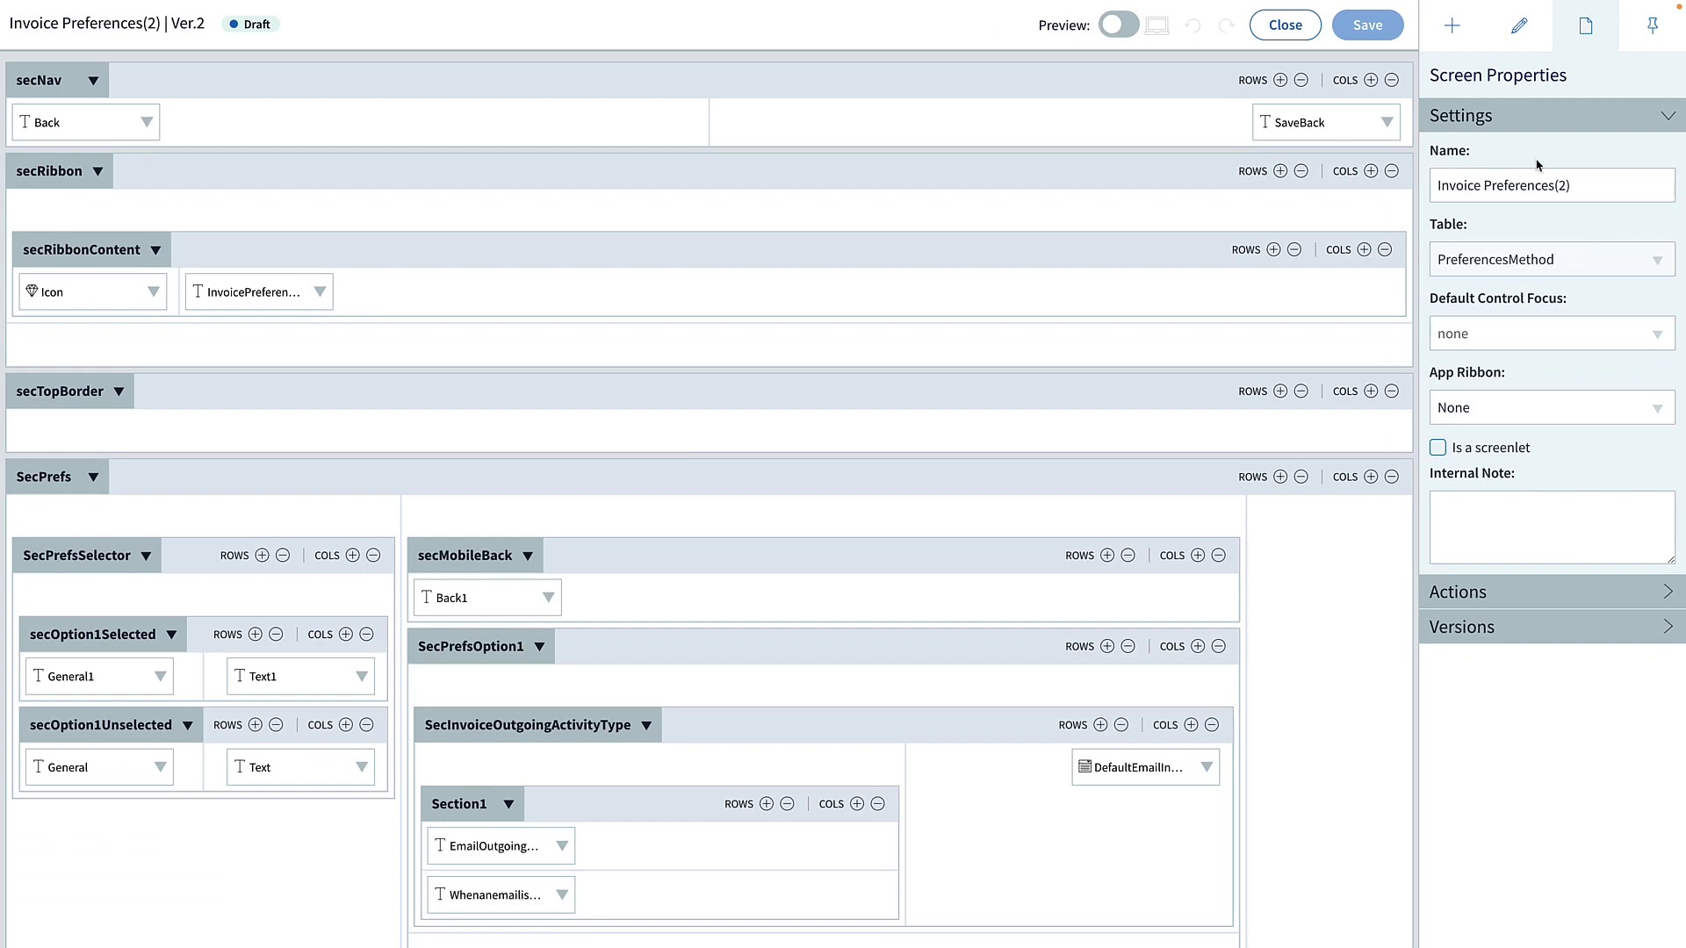
click(1461, 33)
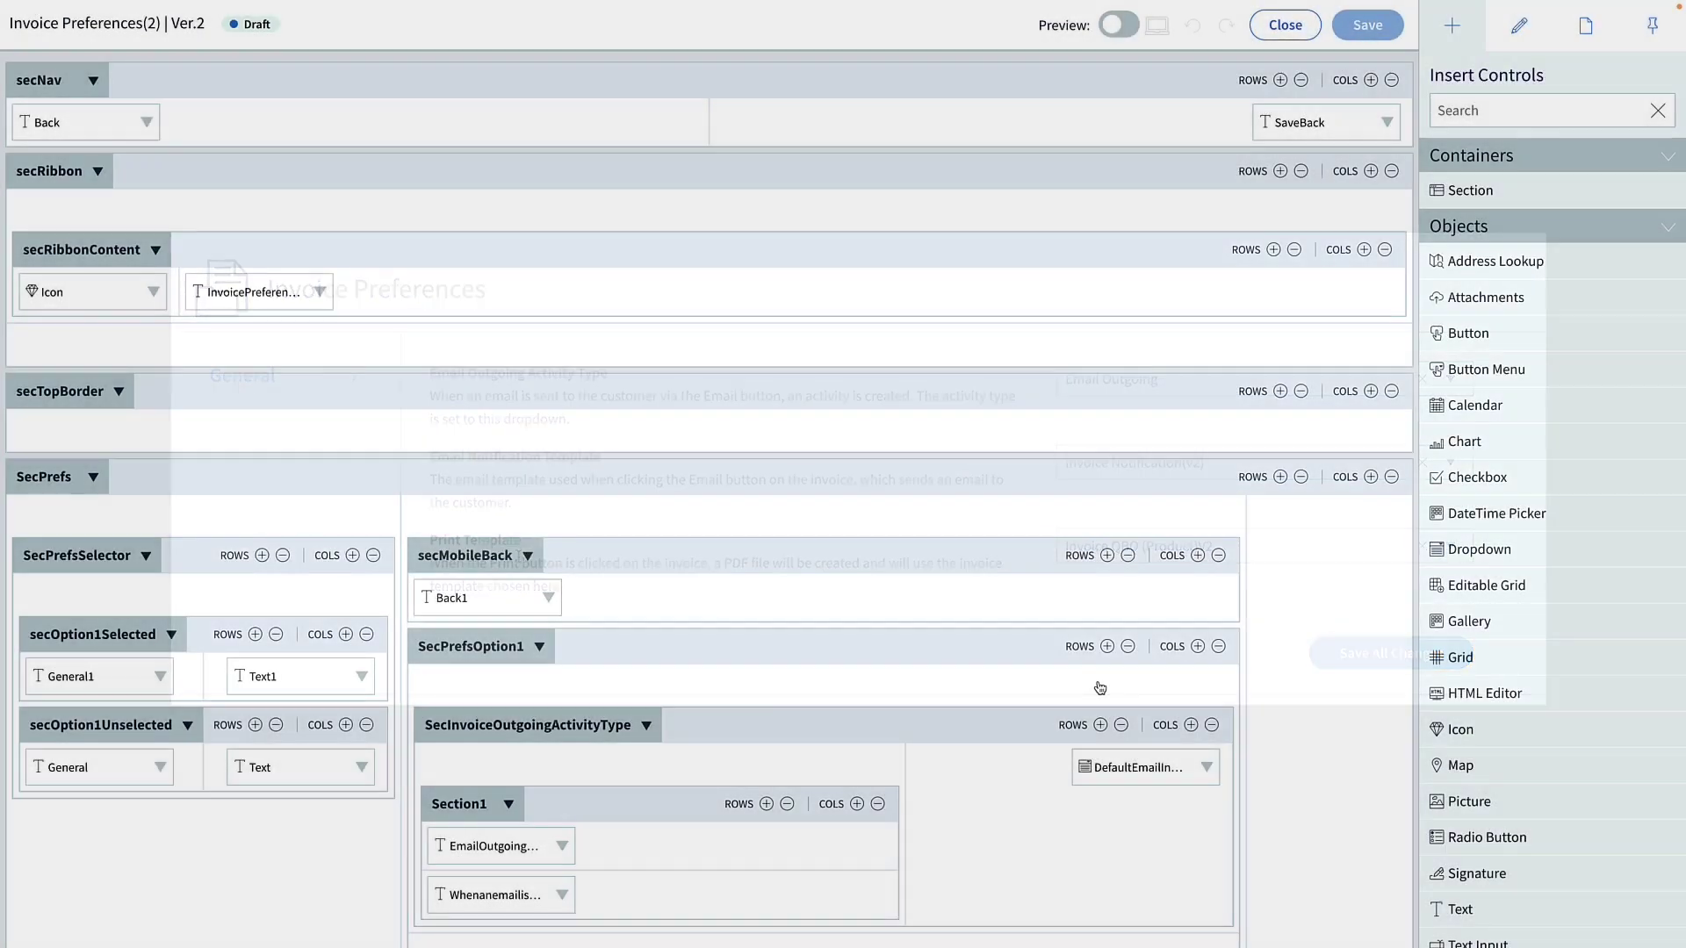
scroll(1100, 687, down, 6)
scroll(1100, 687, down, 4)
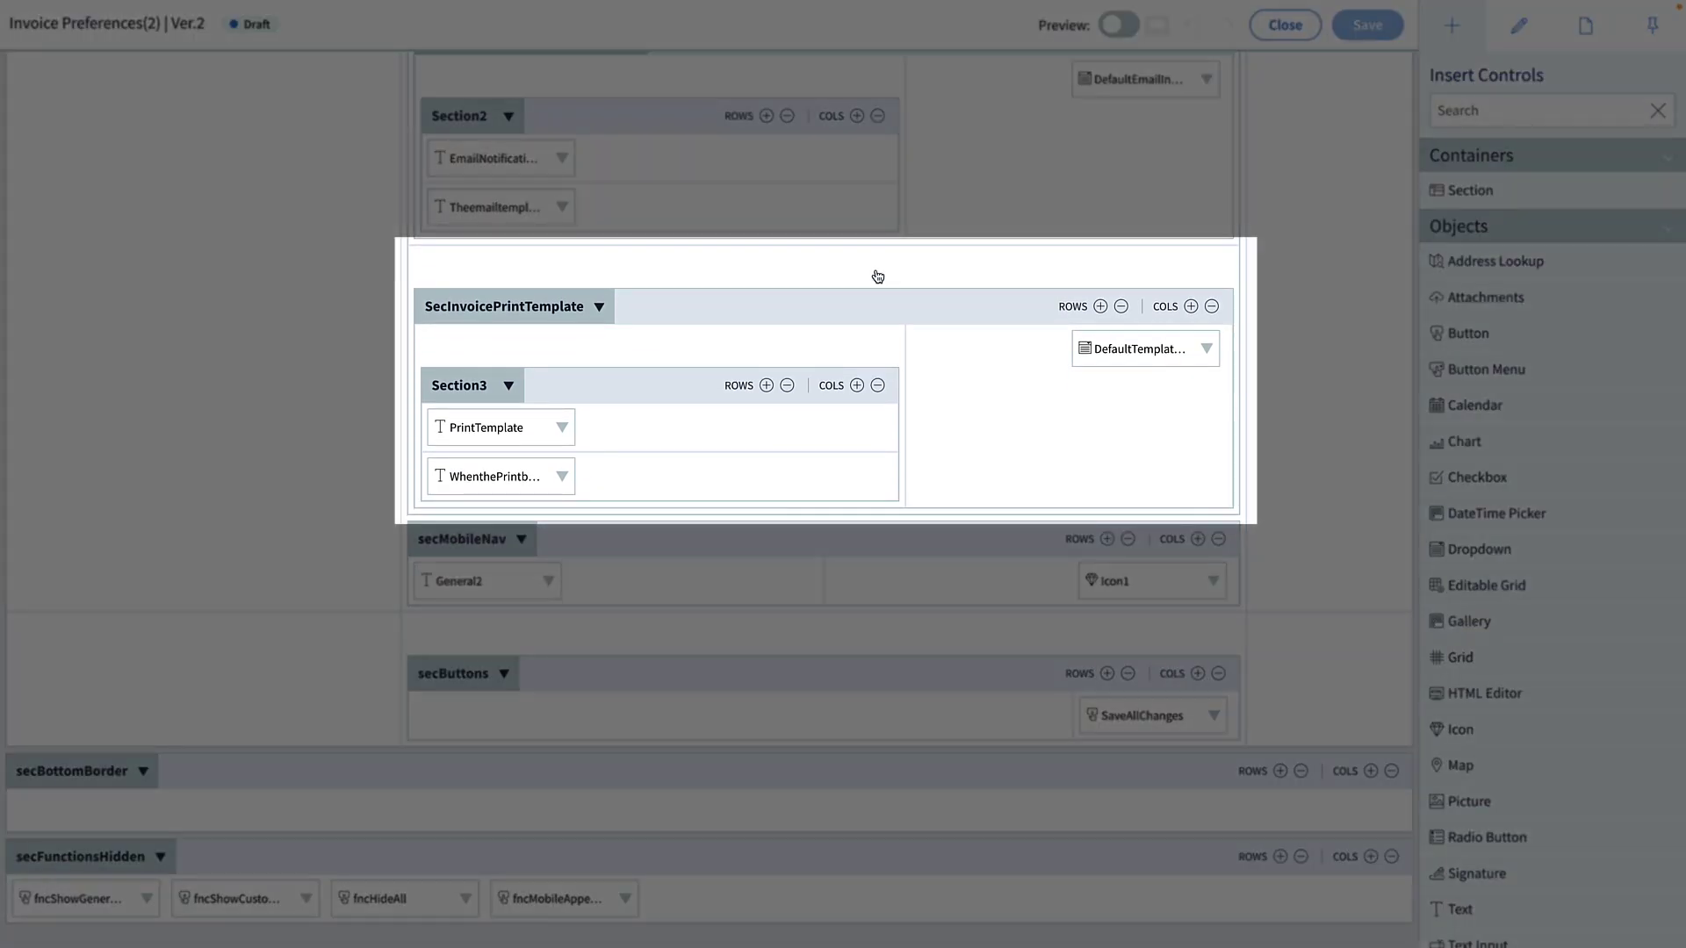
Insert an empty row below the SecInvoicePrintTemplate section.
click(878, 277)
right_click(916, 270)
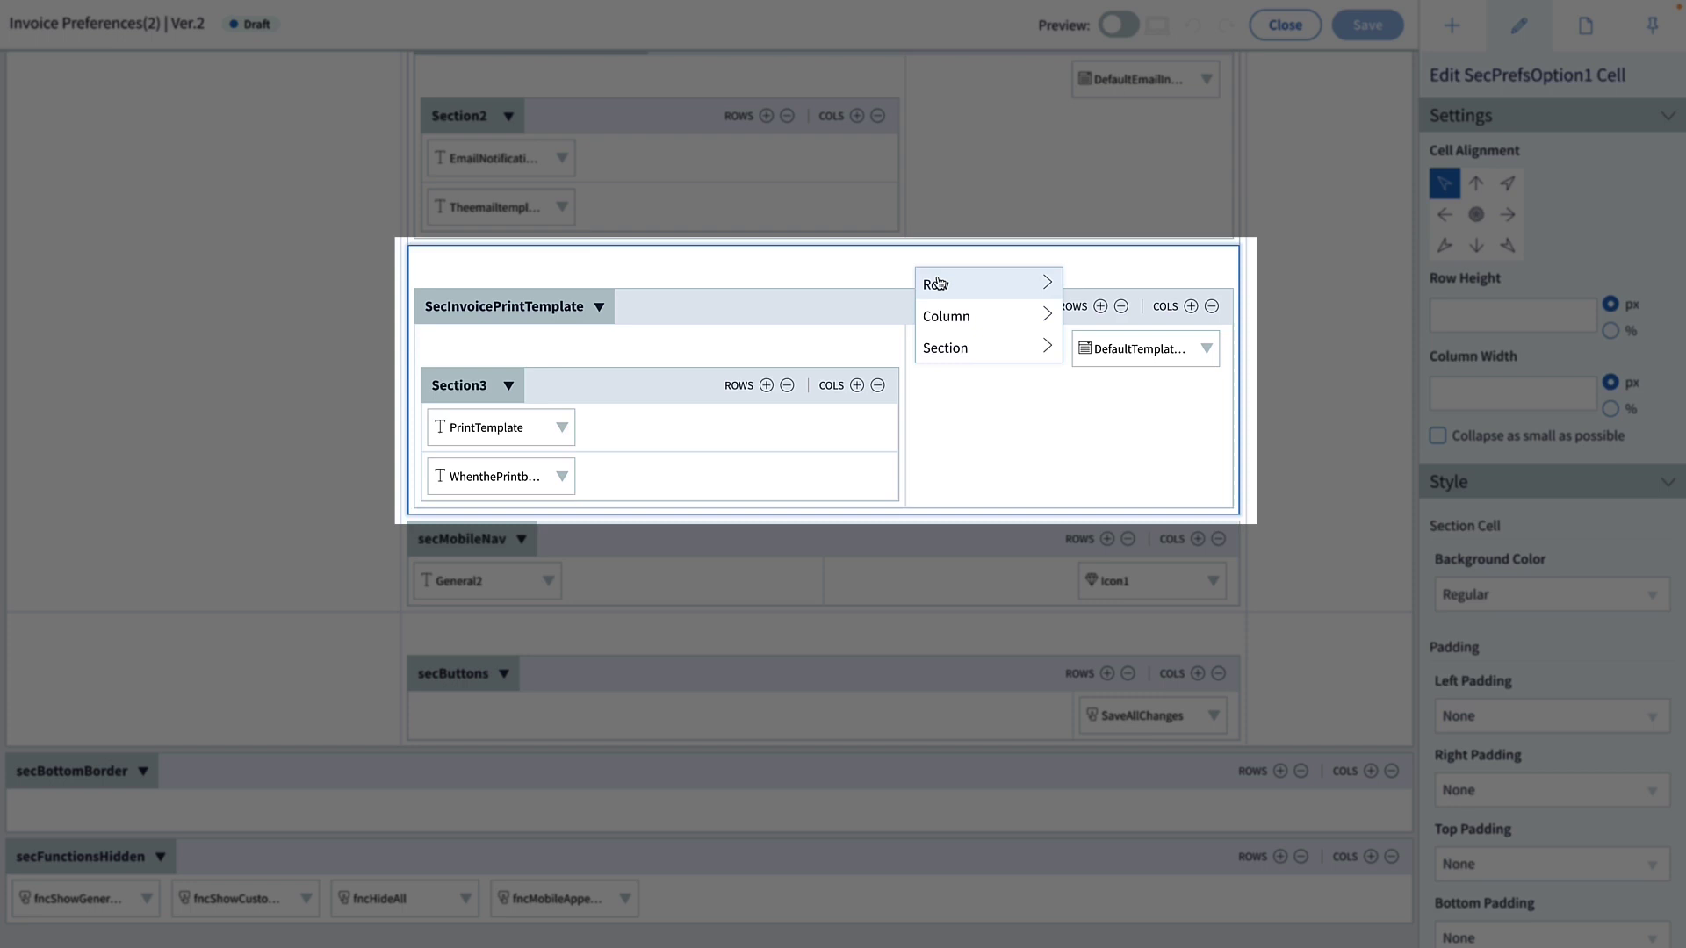
mouse_move(936, 283)
click(1102, 318)
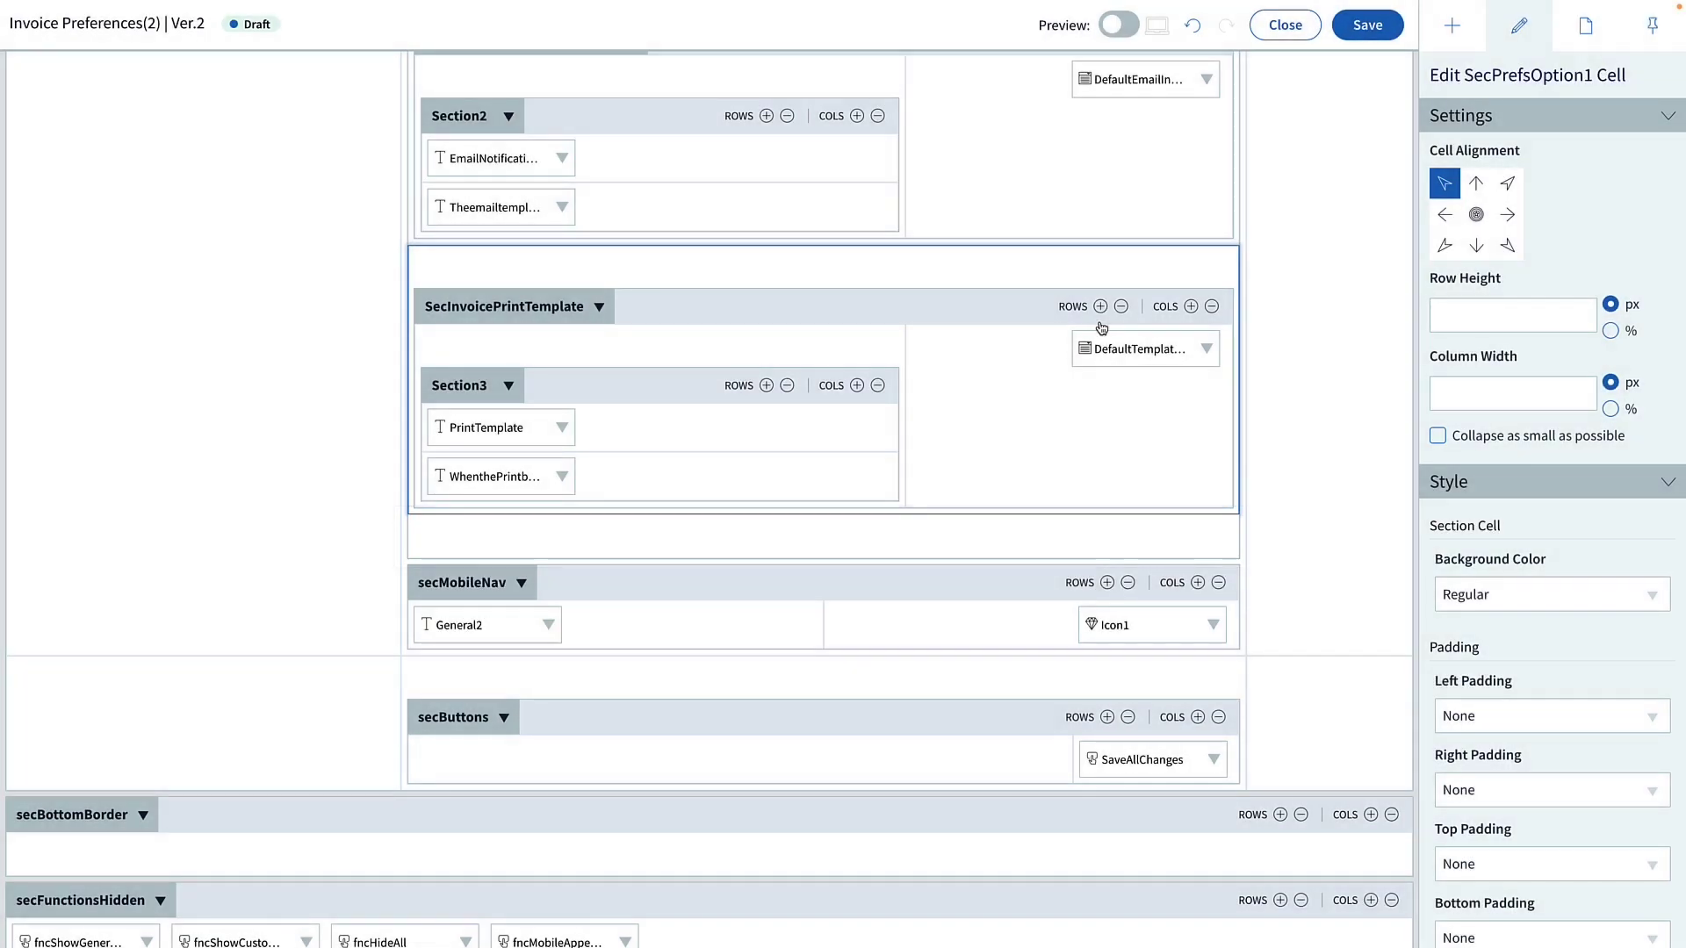
Add a section named SecHSTNumber in the new row, with left and right padding None.
click(1452, 26)
drag(1470, 190, 1017, 553)
click(768, 587)
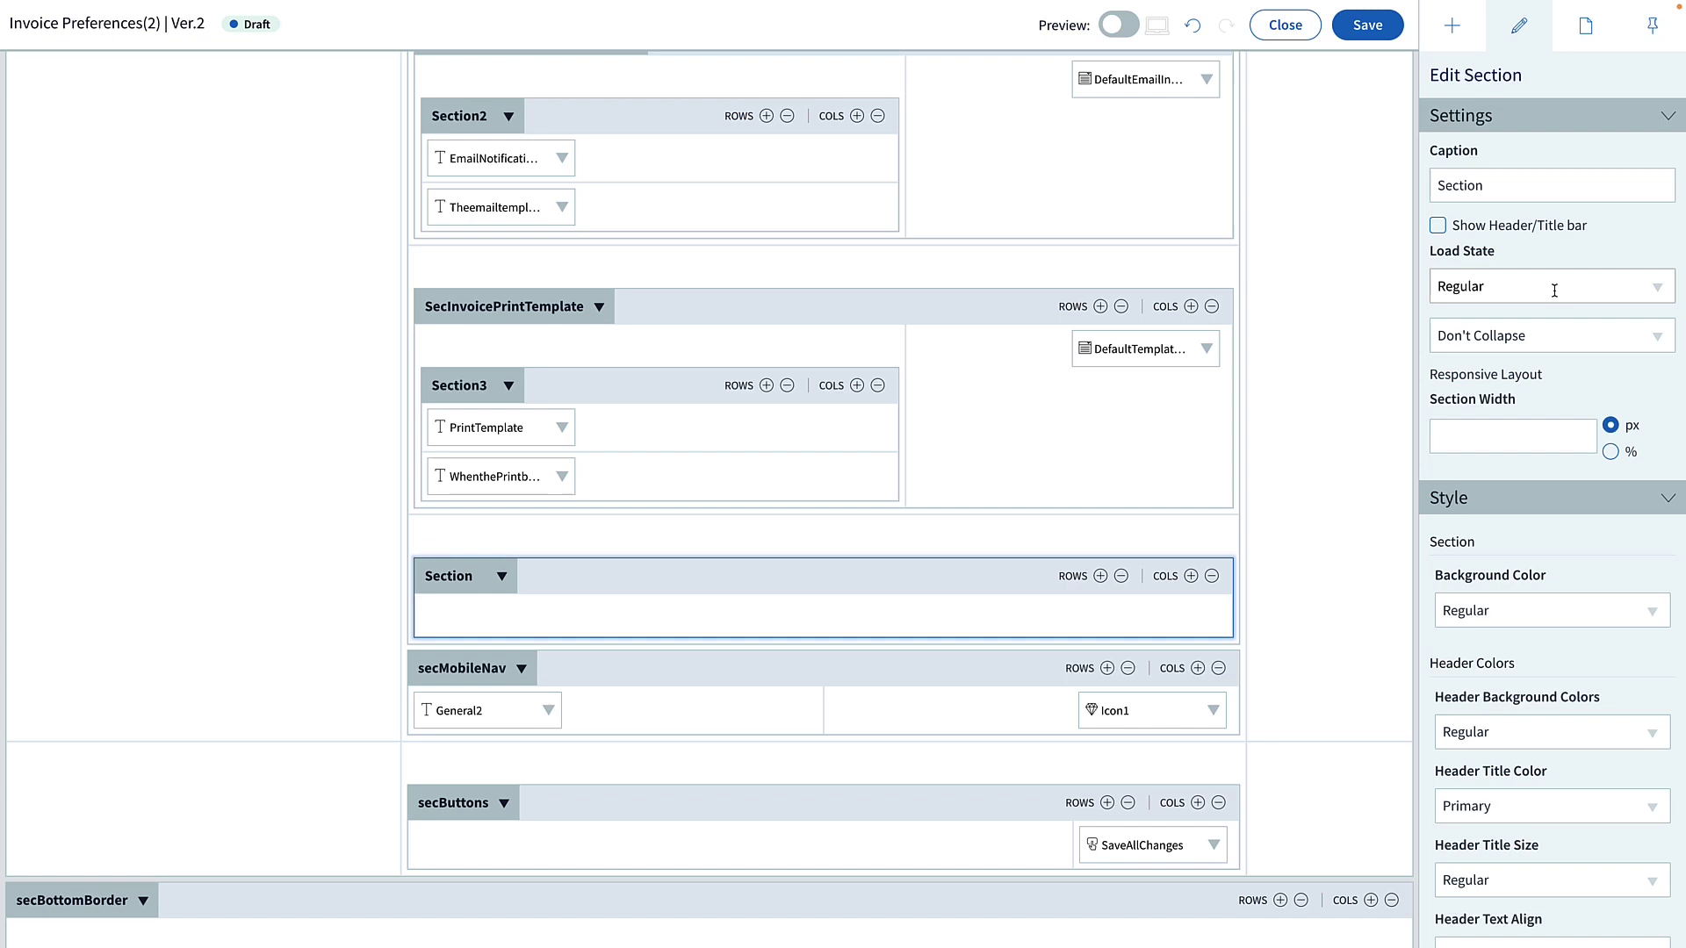
double_click(1545, 185)
text(SecHSTNumber)
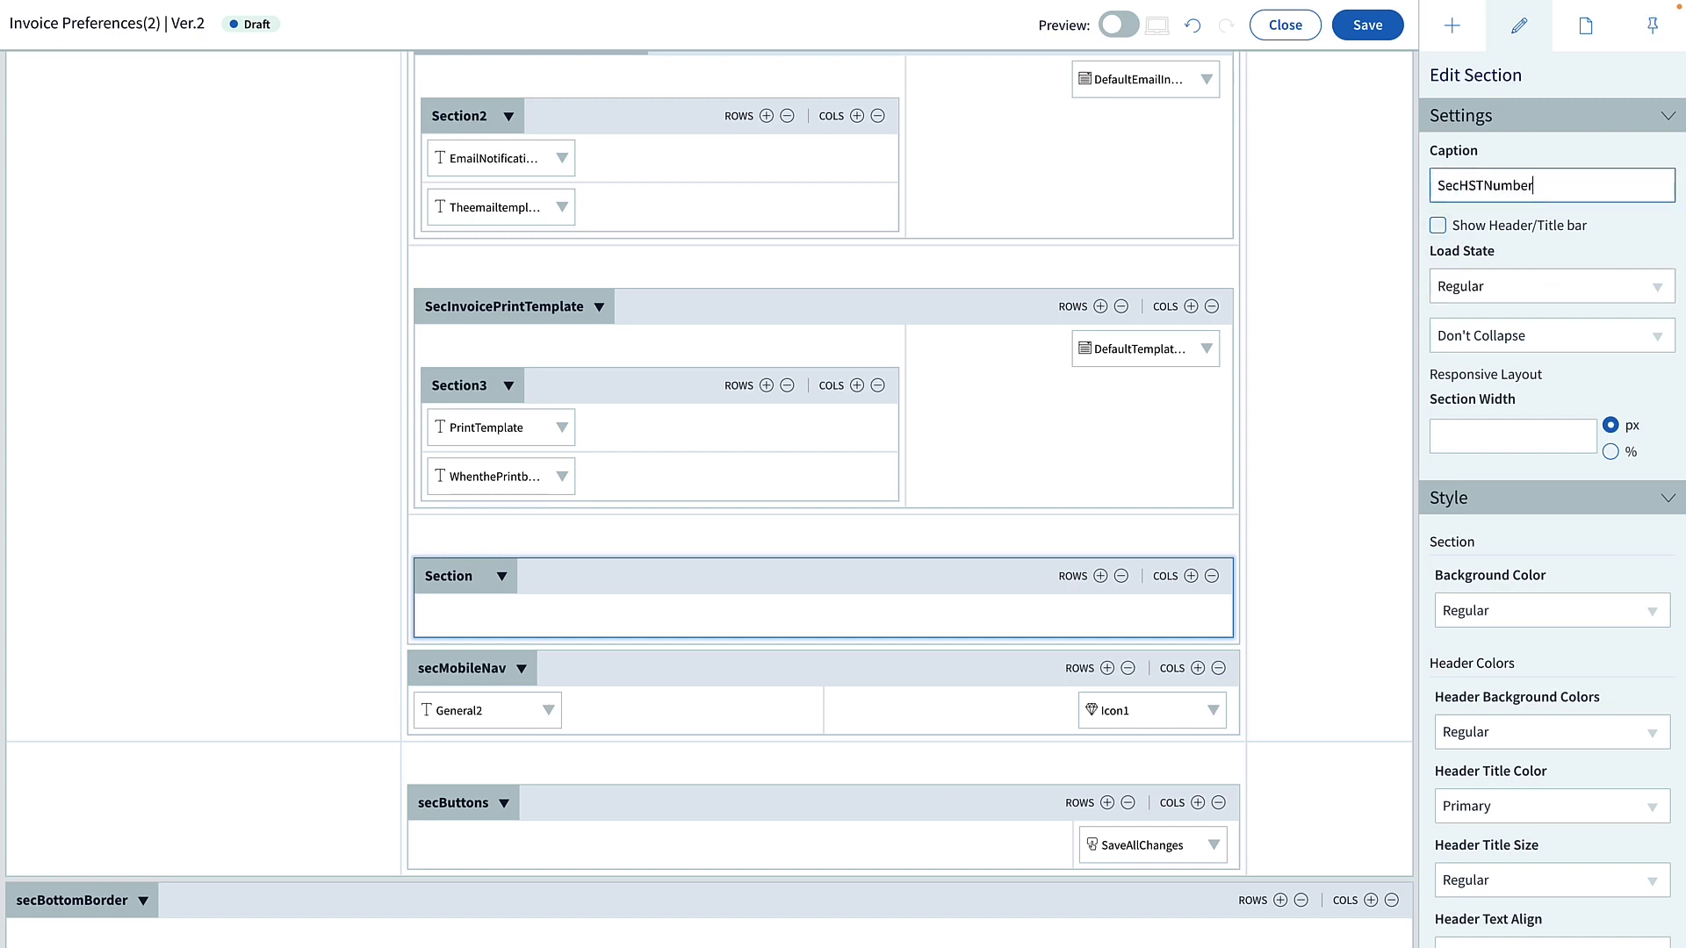
scroll(1513, 597, down, 10)
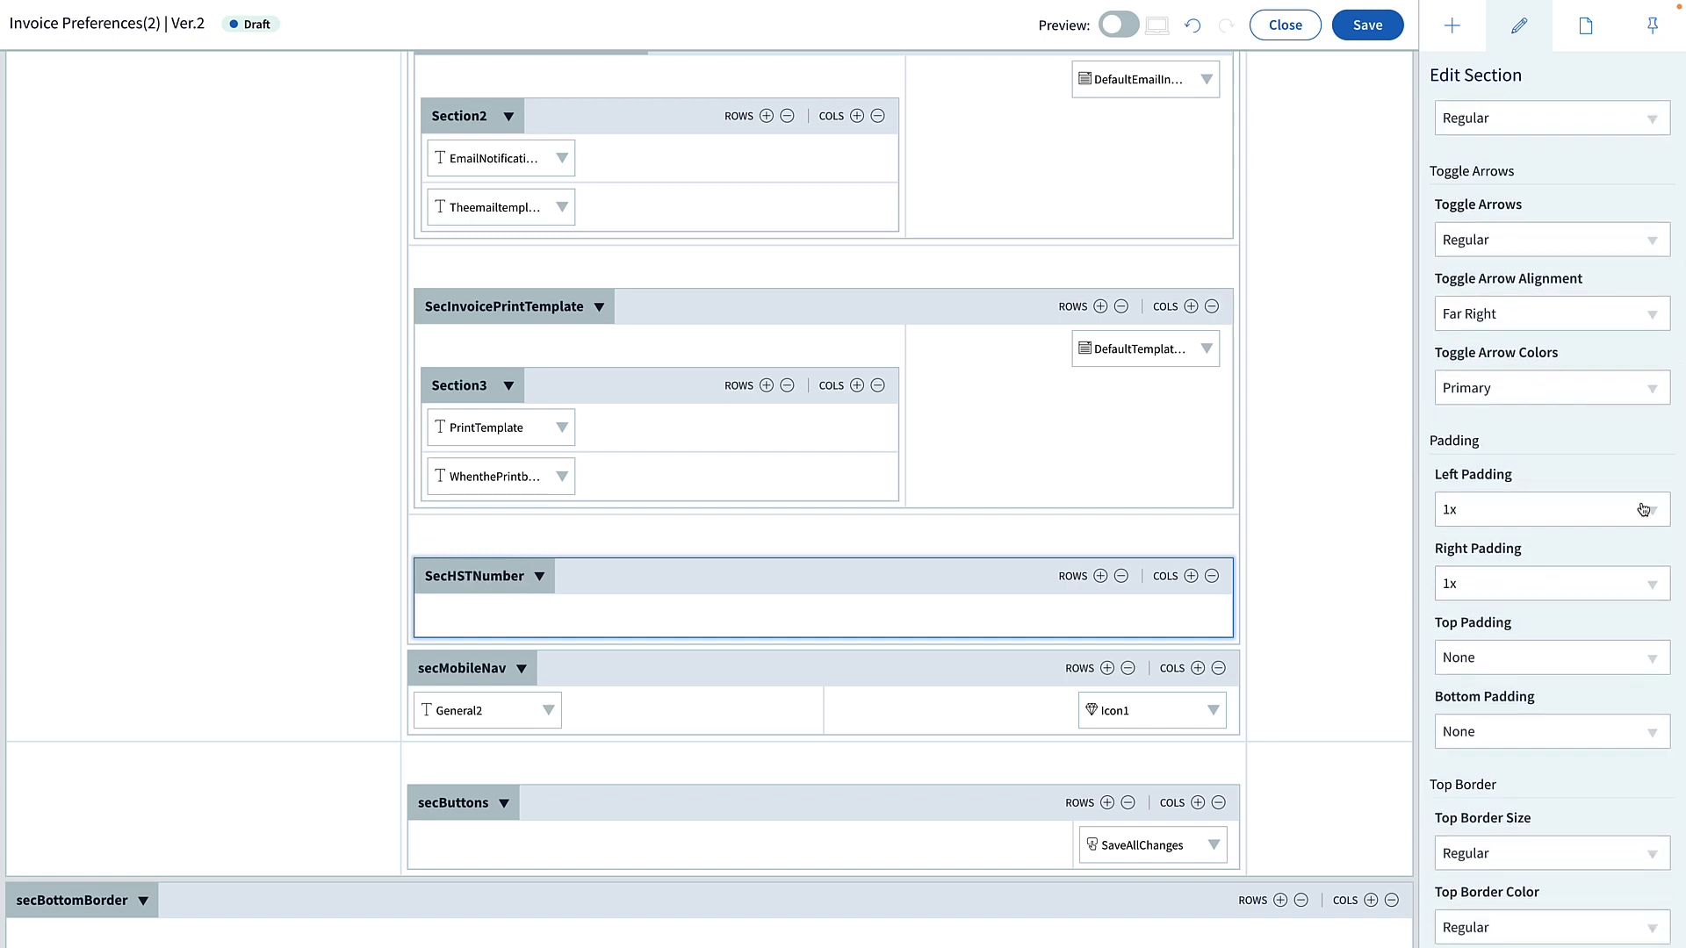
click(1646, 510)
click(1541, 543)
click(1649, 588)
click(1563, 621)
Set SecHSTNumber's left cell Column Width to 60 % and save the layout.
click(766, 618)
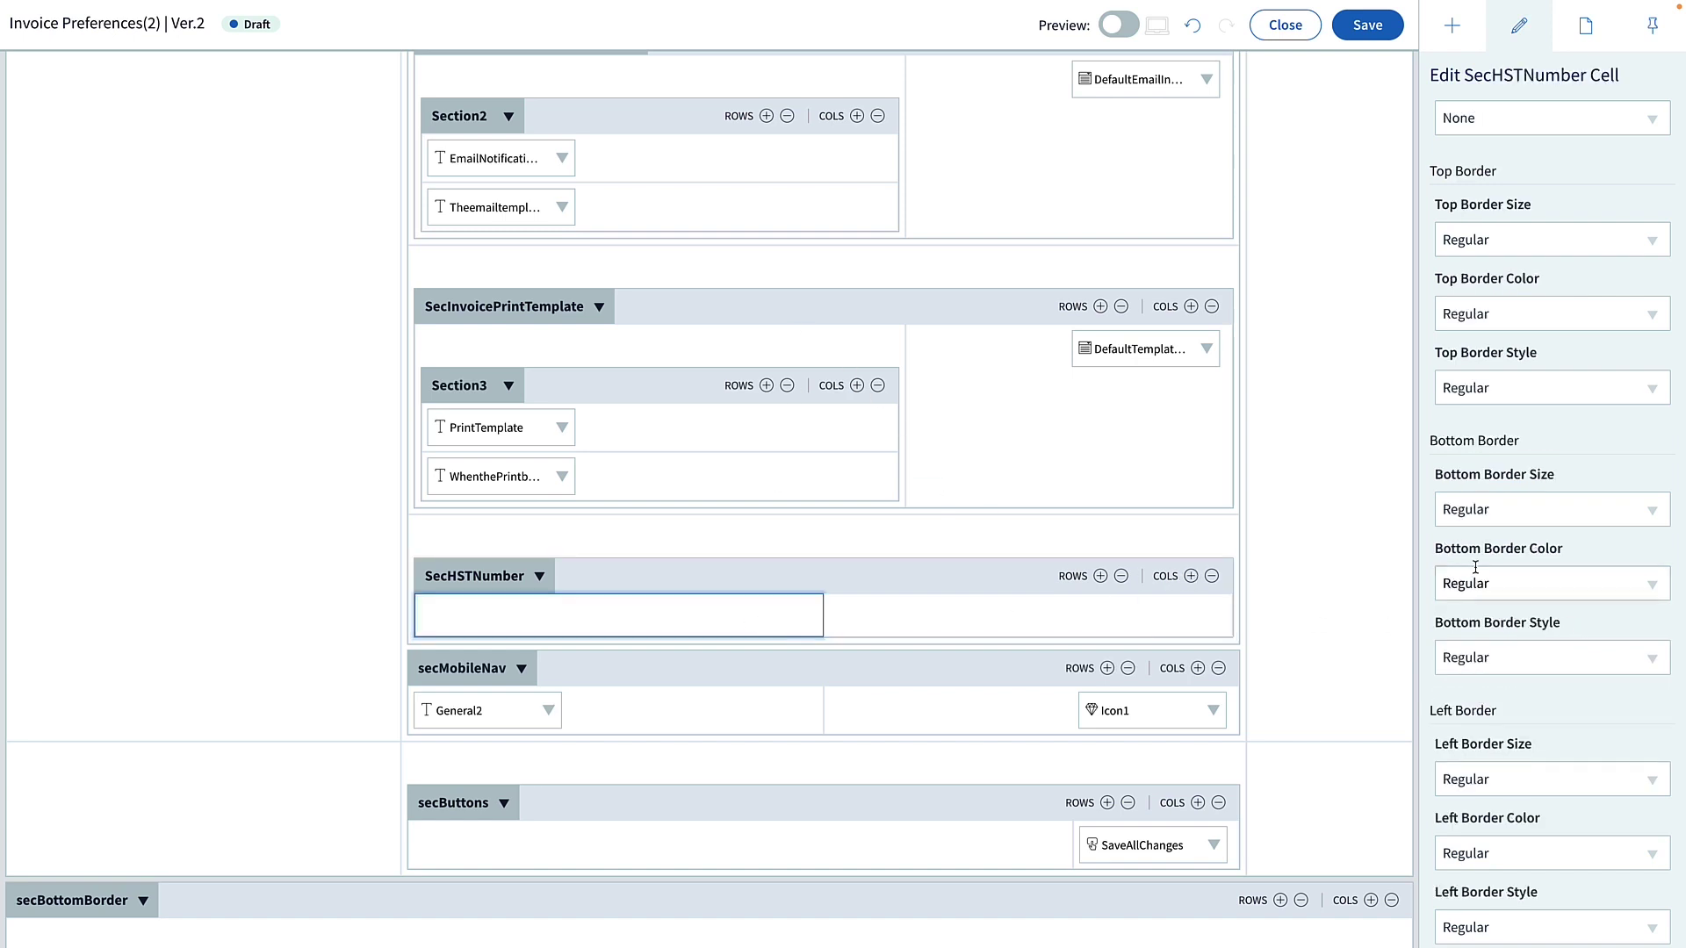
scroll(1484, 562, up, 10)
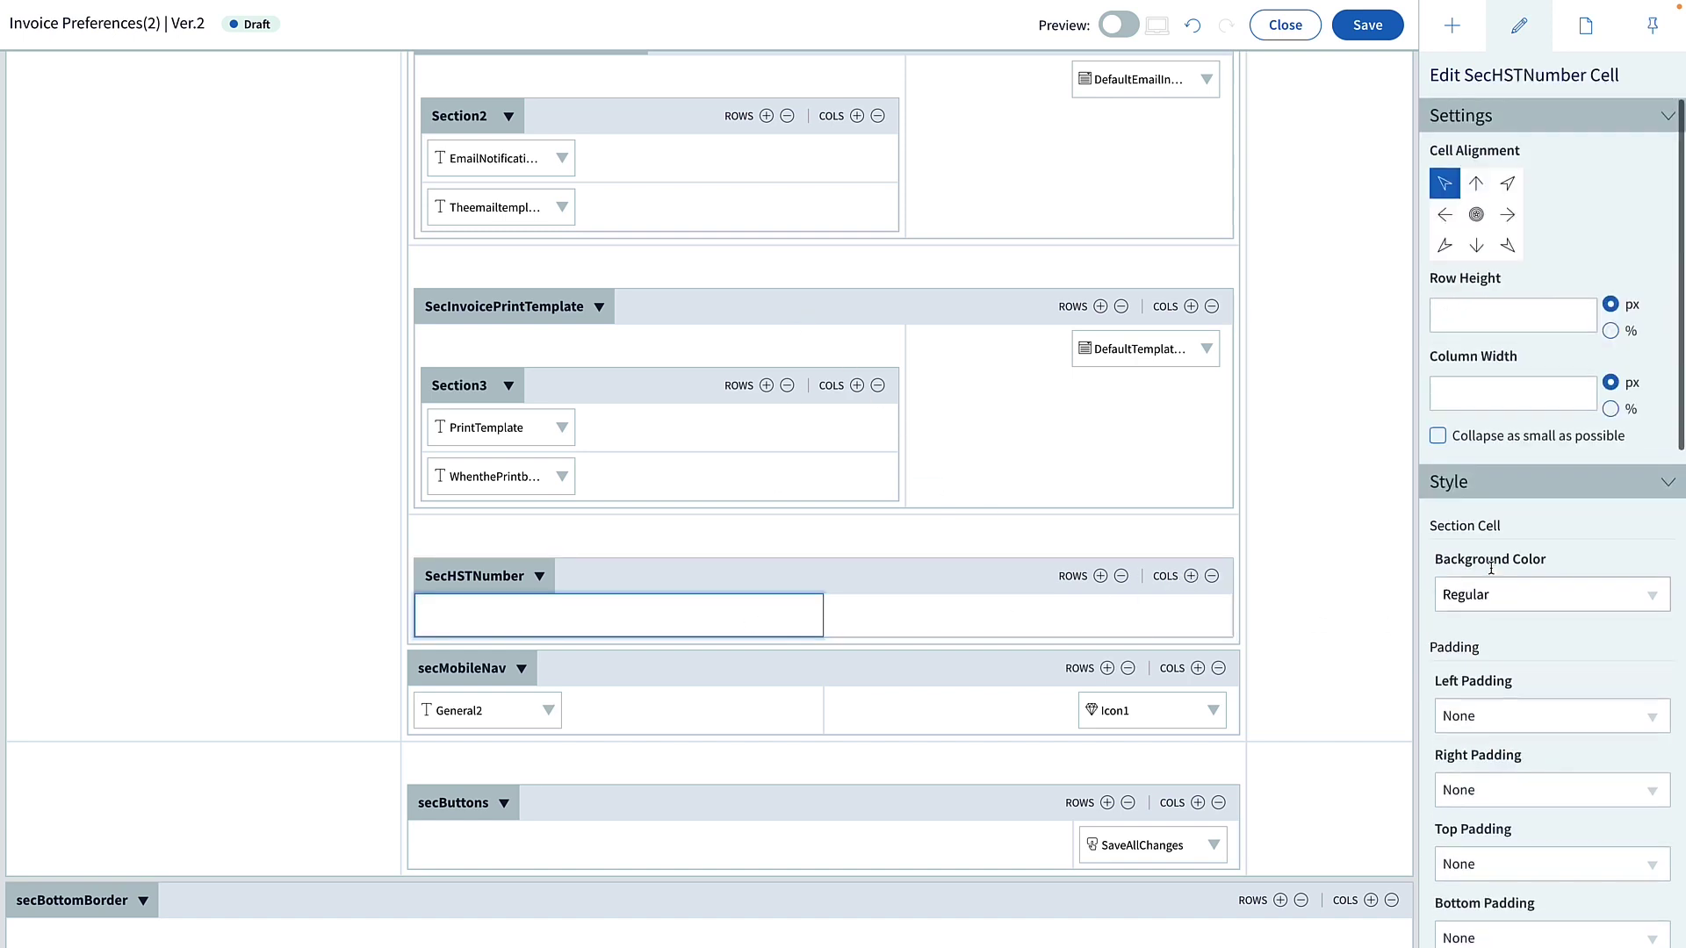
click(755, 352)
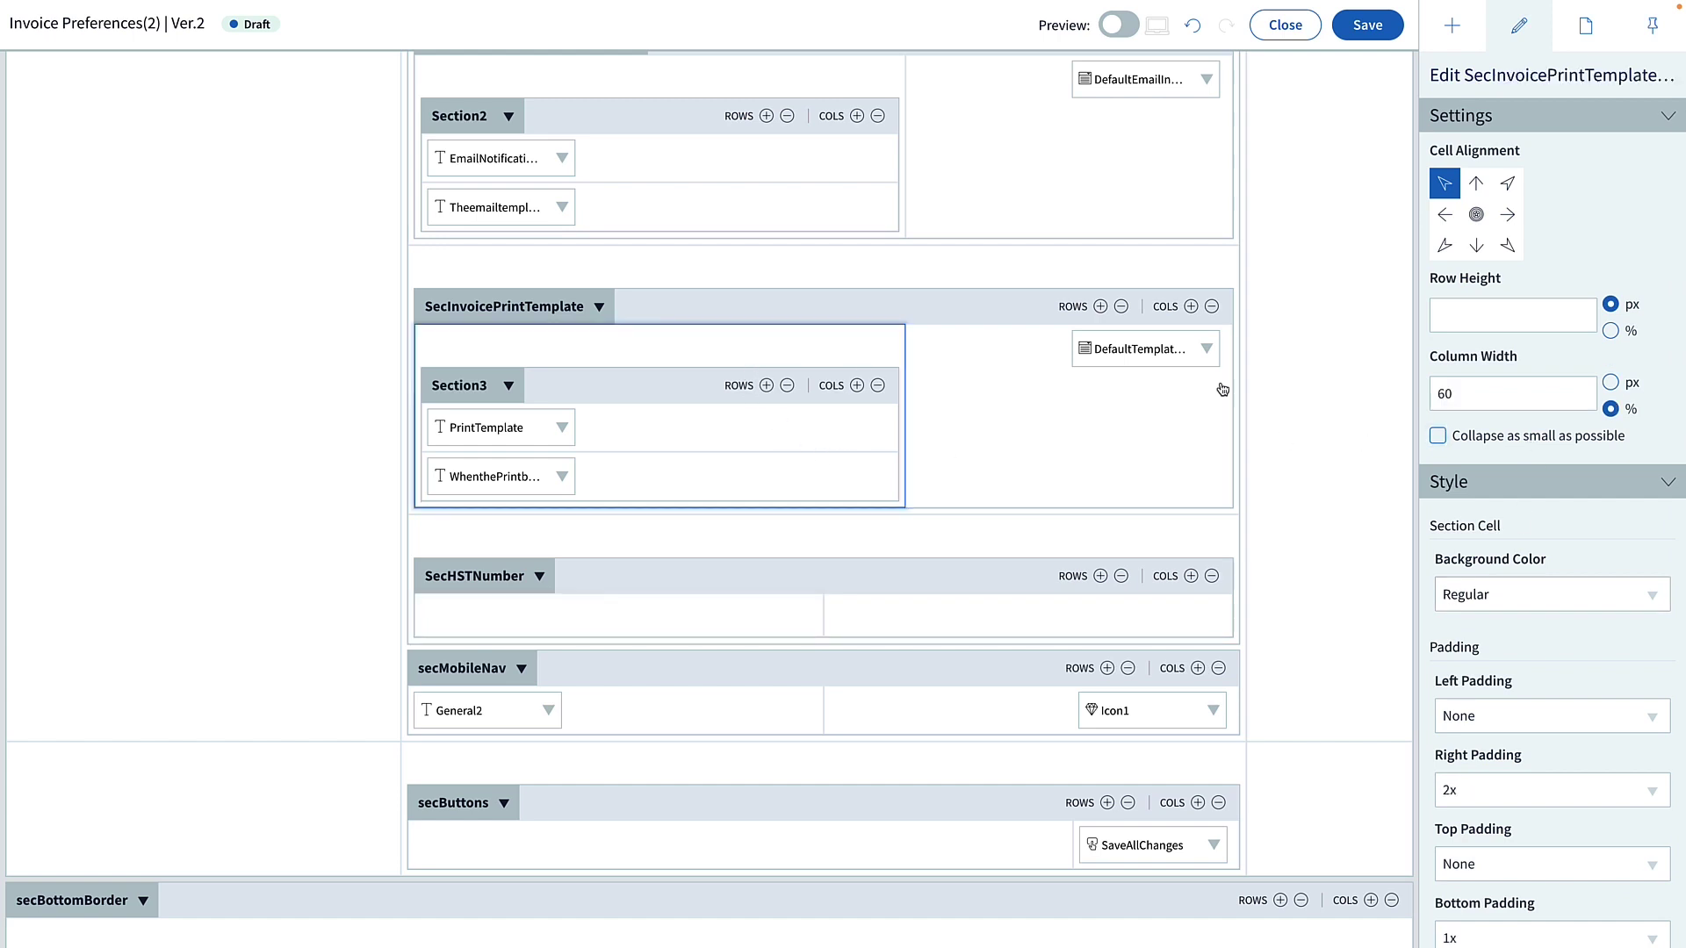
click(781, 618)
click(1500, 399)
text(60)
click(1610, 408)
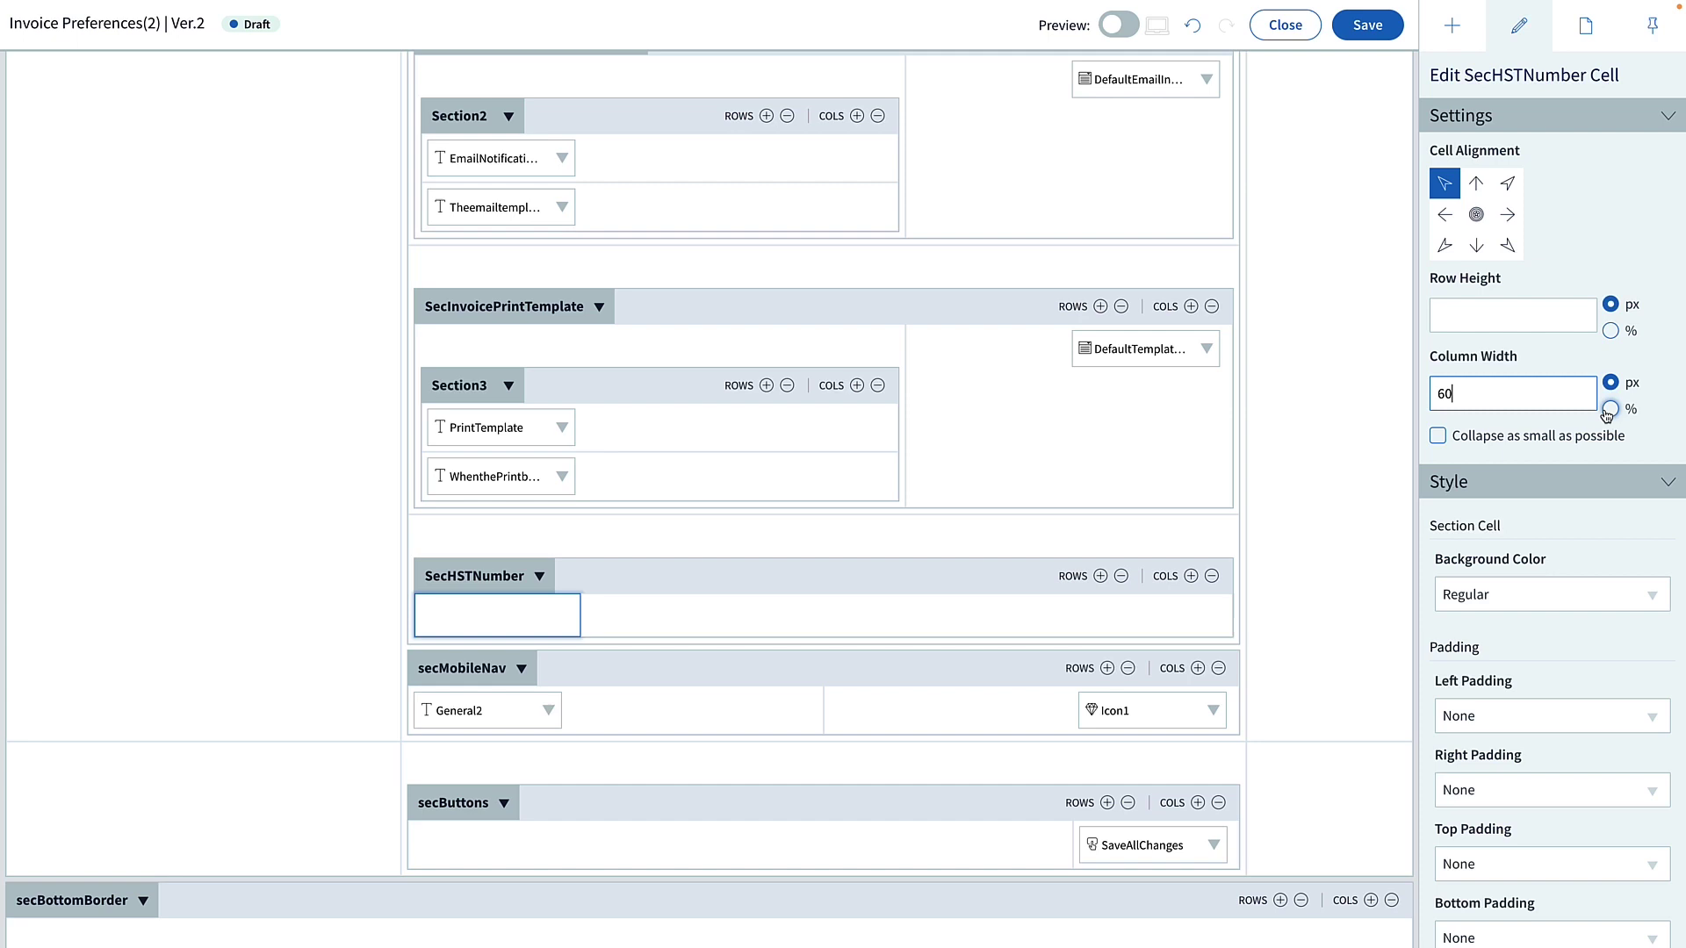
click(1367, 24)
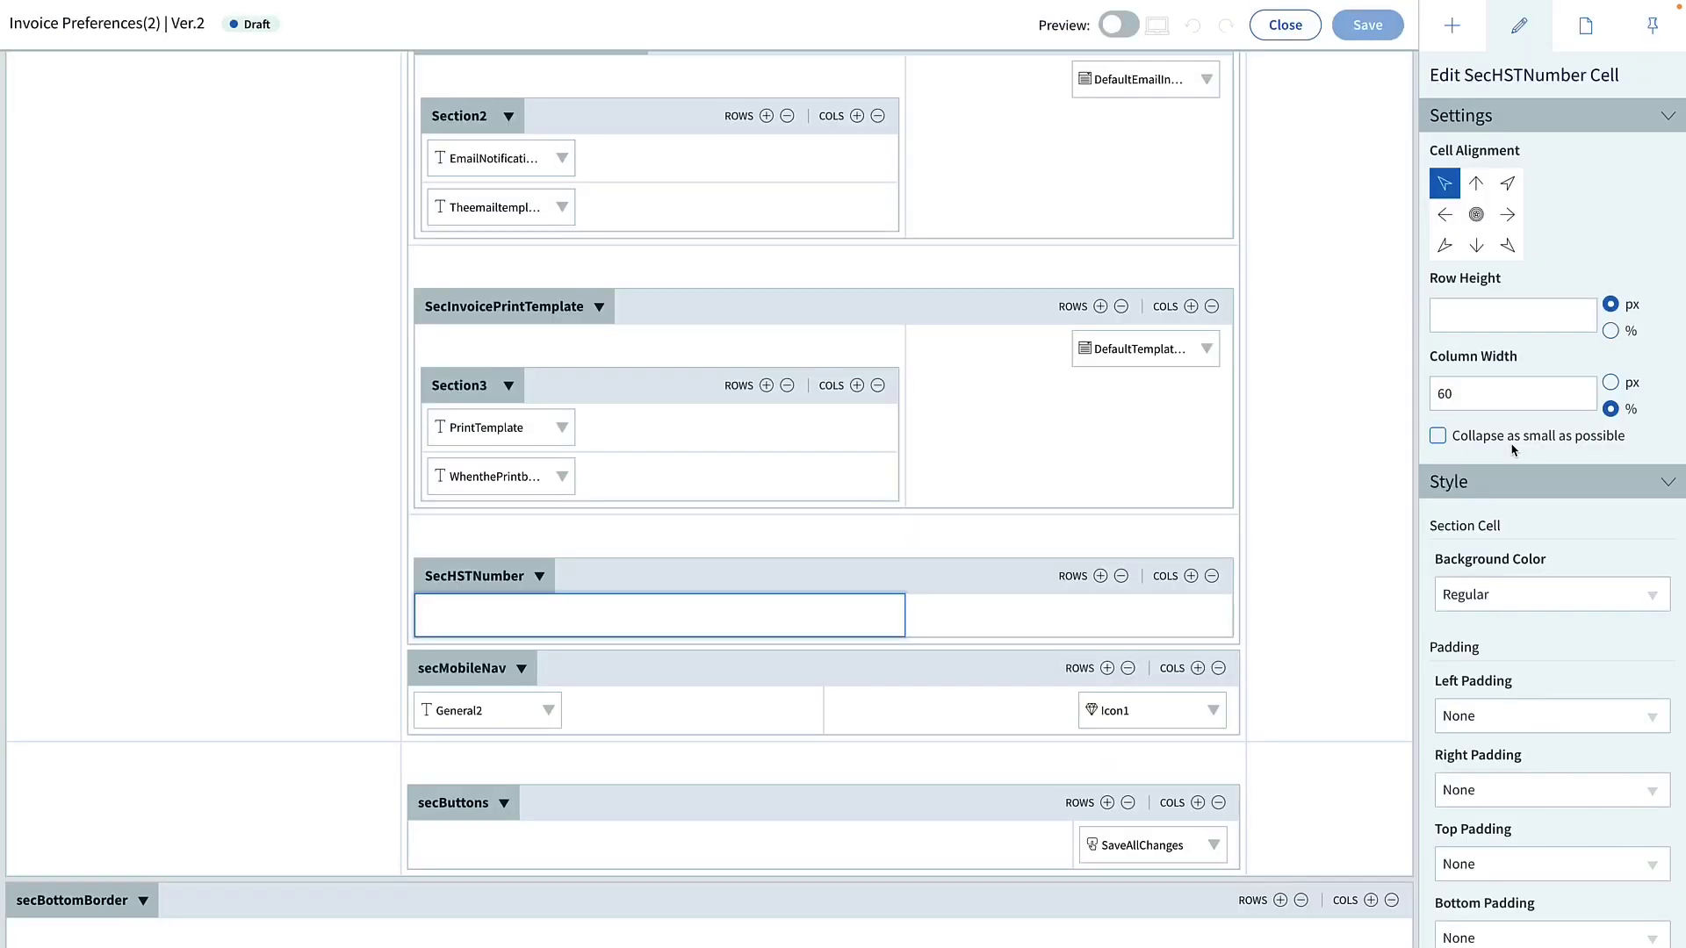
Add inner section SectionHSTInner with no padding inside SecHSTNumber, plus a second row.
click(1453, 25)
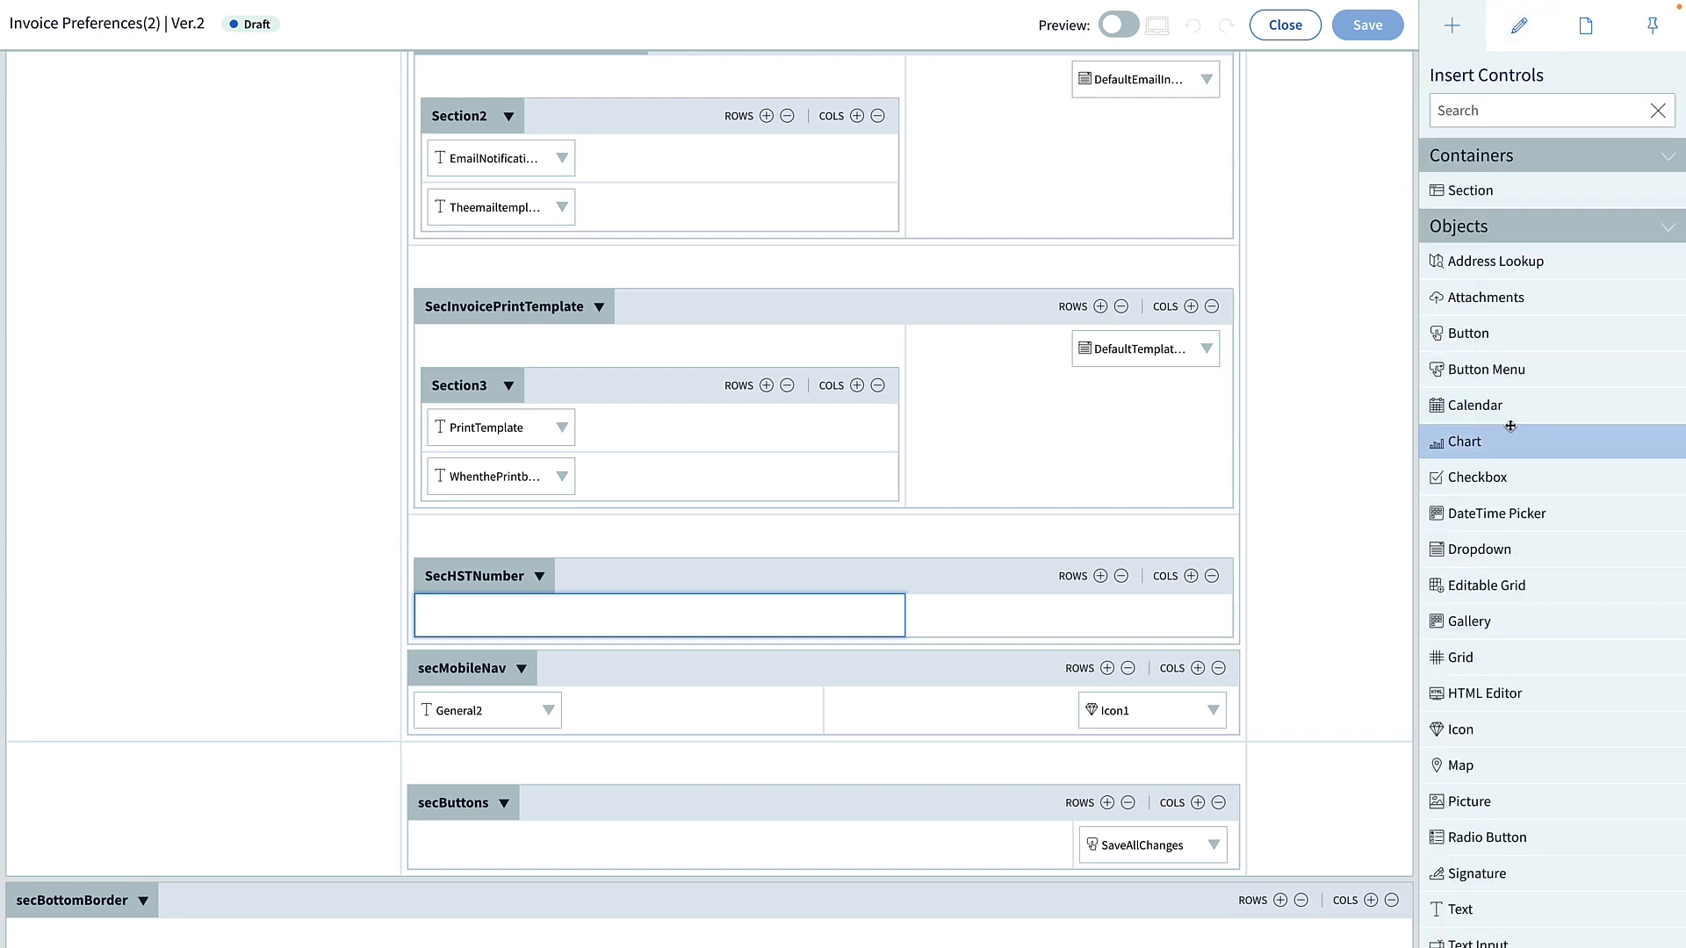
drag(1470, 190, 784, 630)
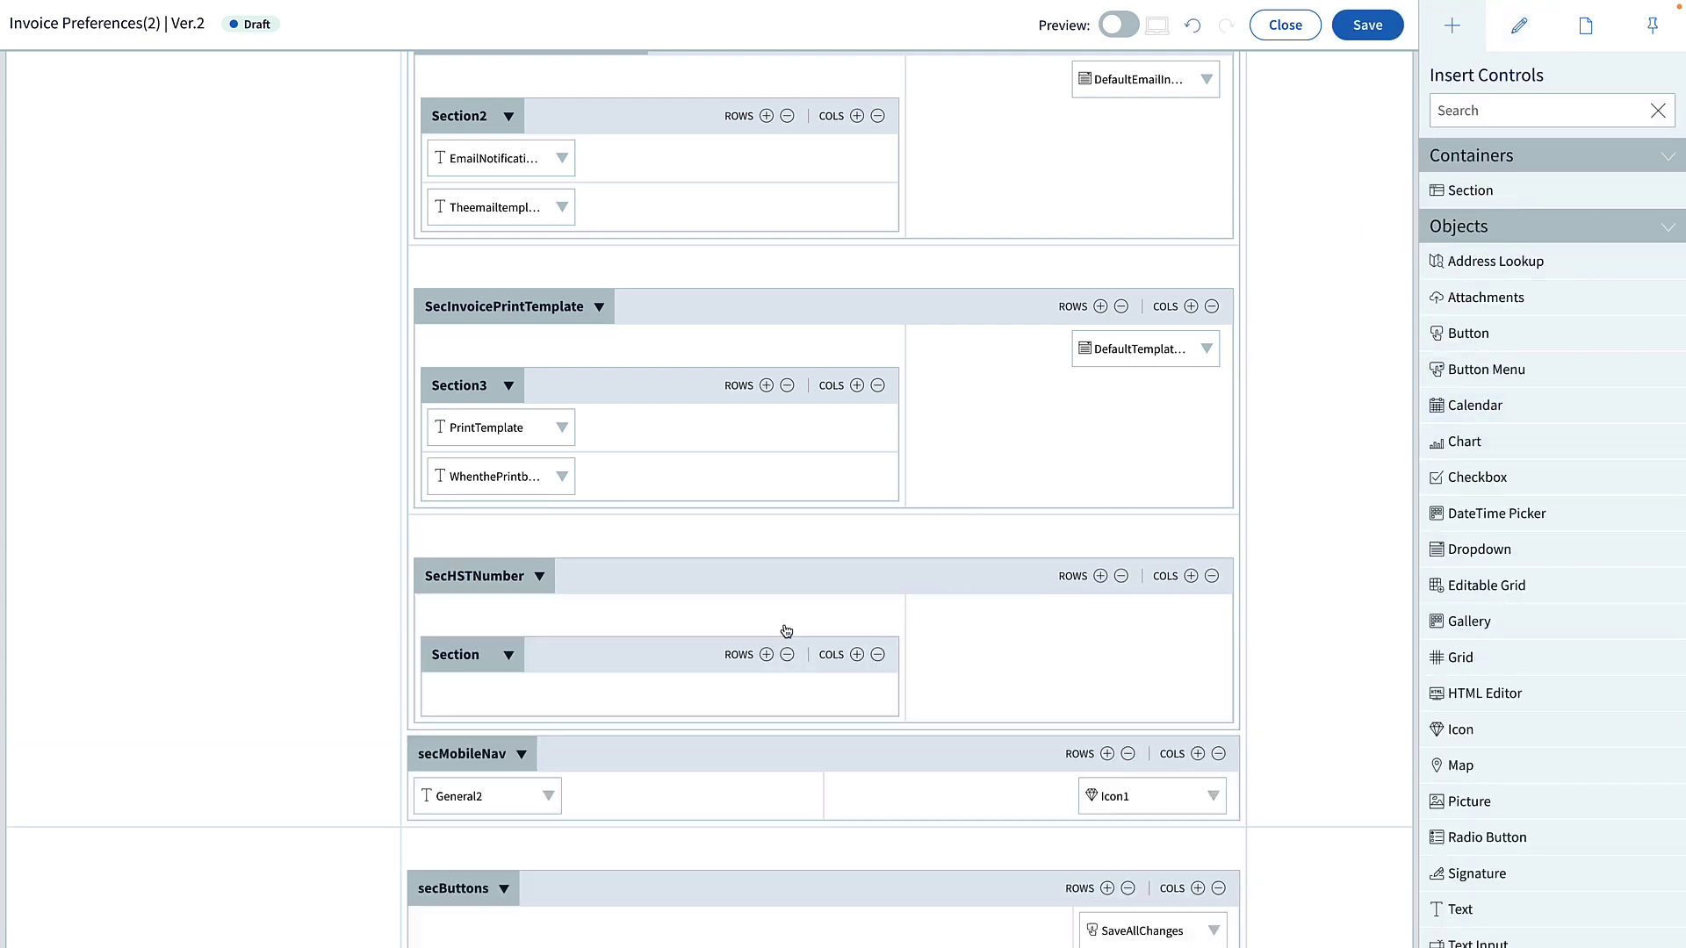
click(634, 664)
click(1508, 185)
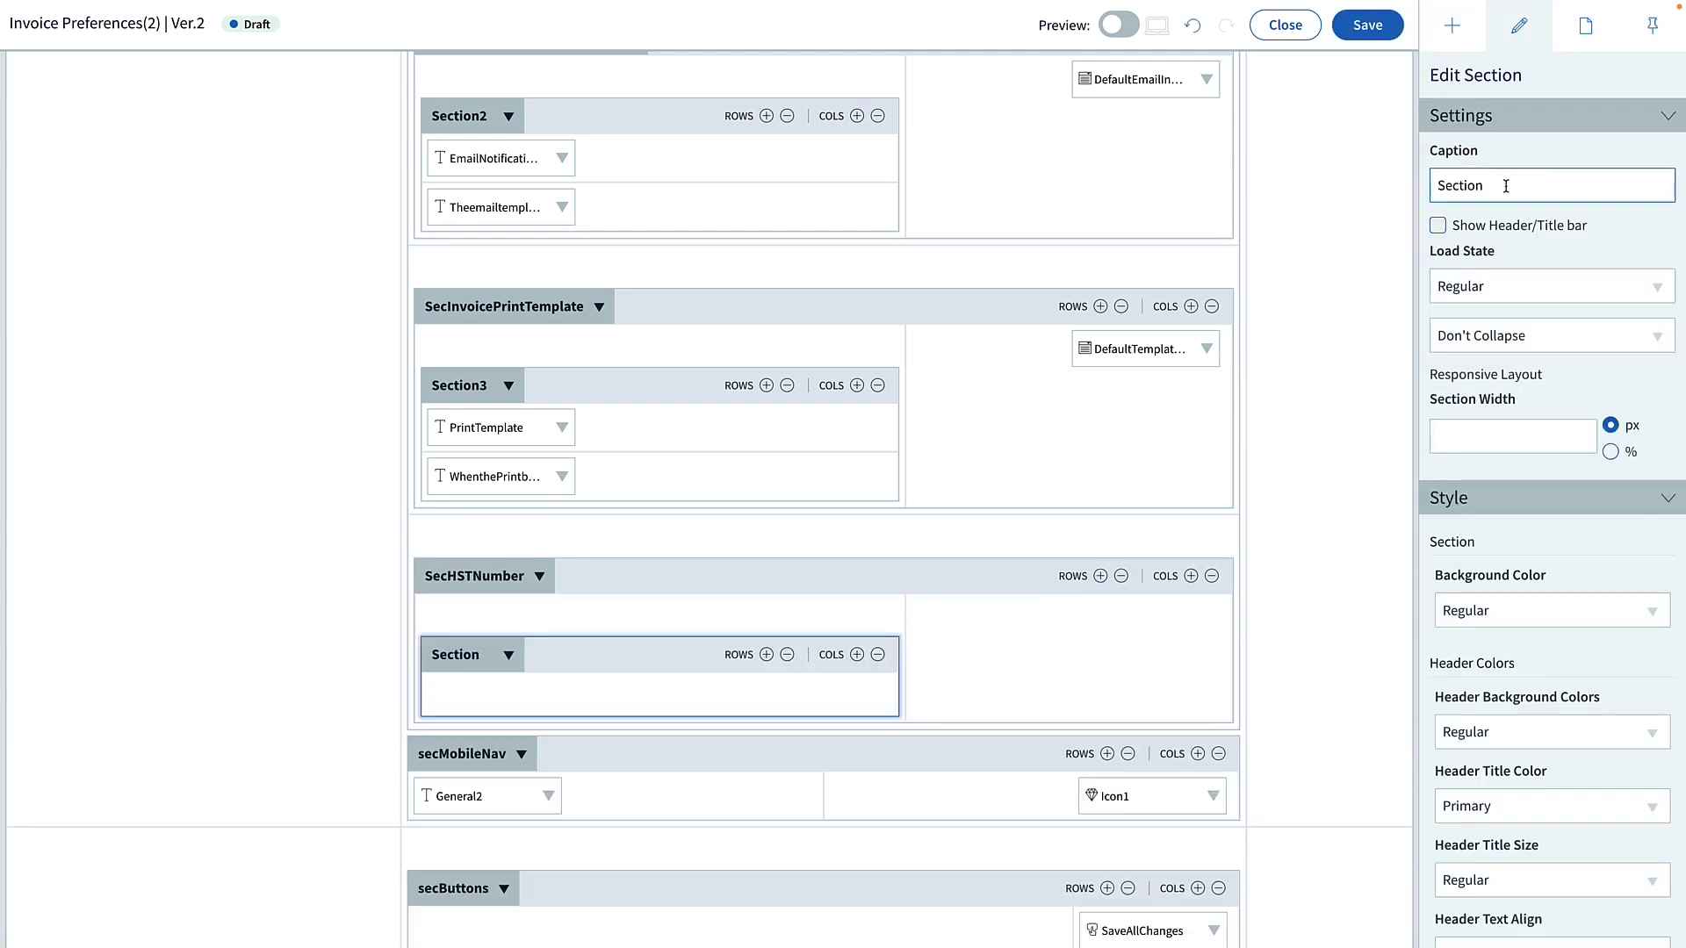
text(HSTInner)
scroll(1499, 627, down, 8)
scroll(1499, 627, down, 3)
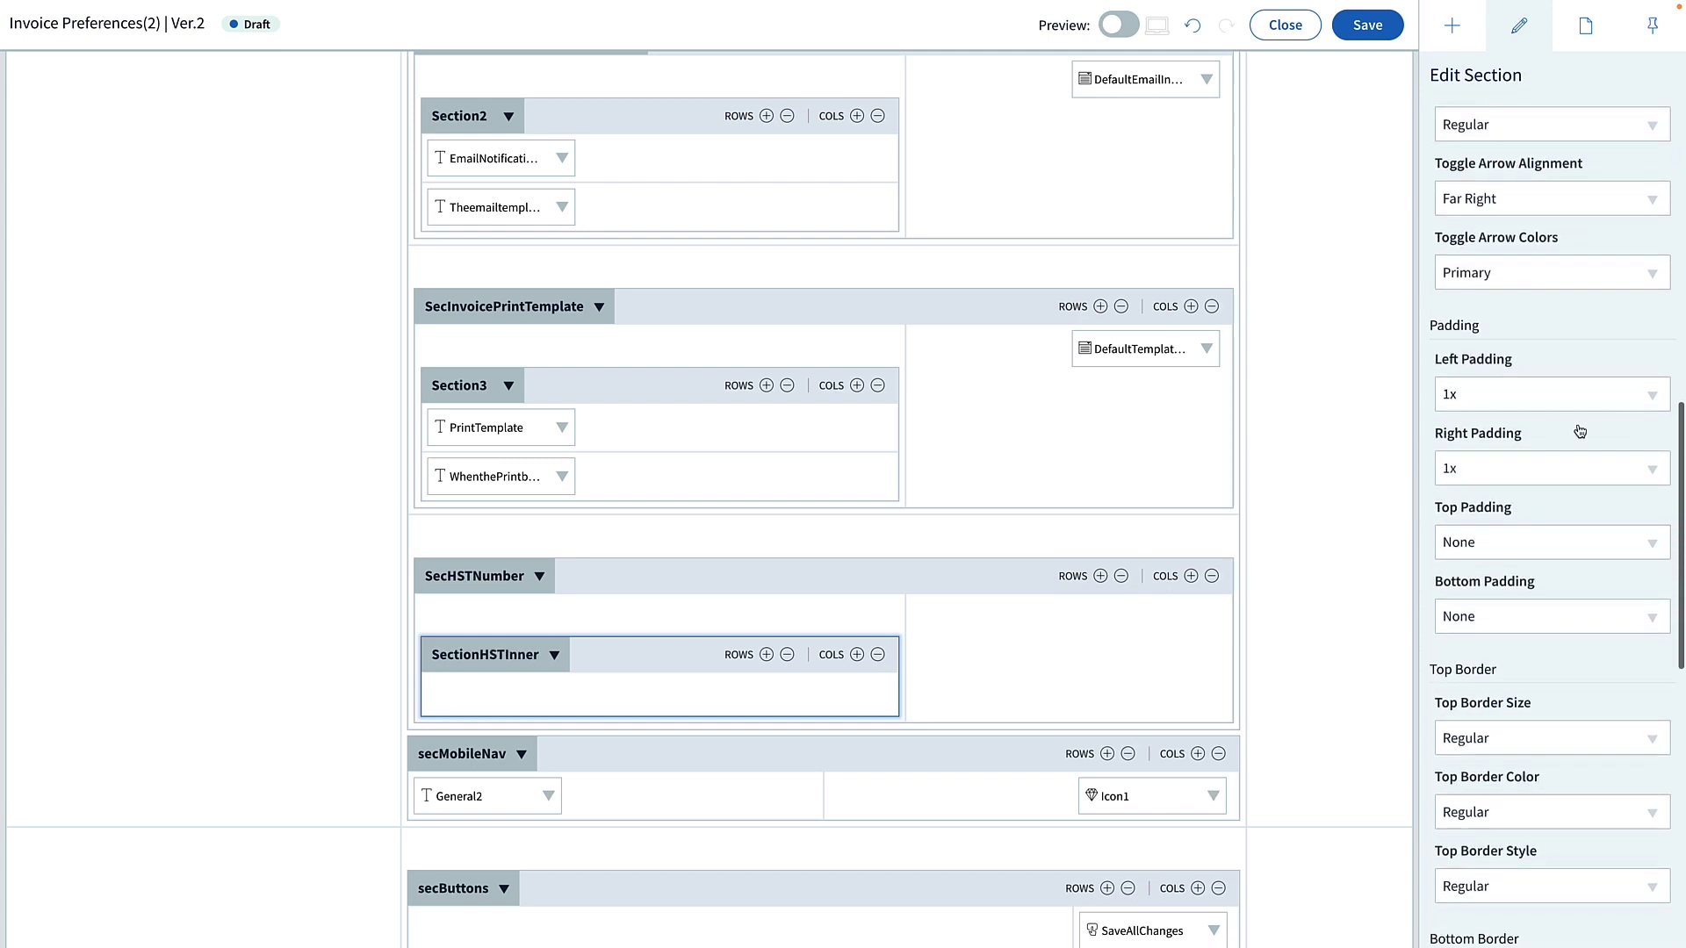
click(1581, 394)
click(1589, 433)
click(1589, 468)
click(1568, 496)
scroll(1559, 494, up, 10)
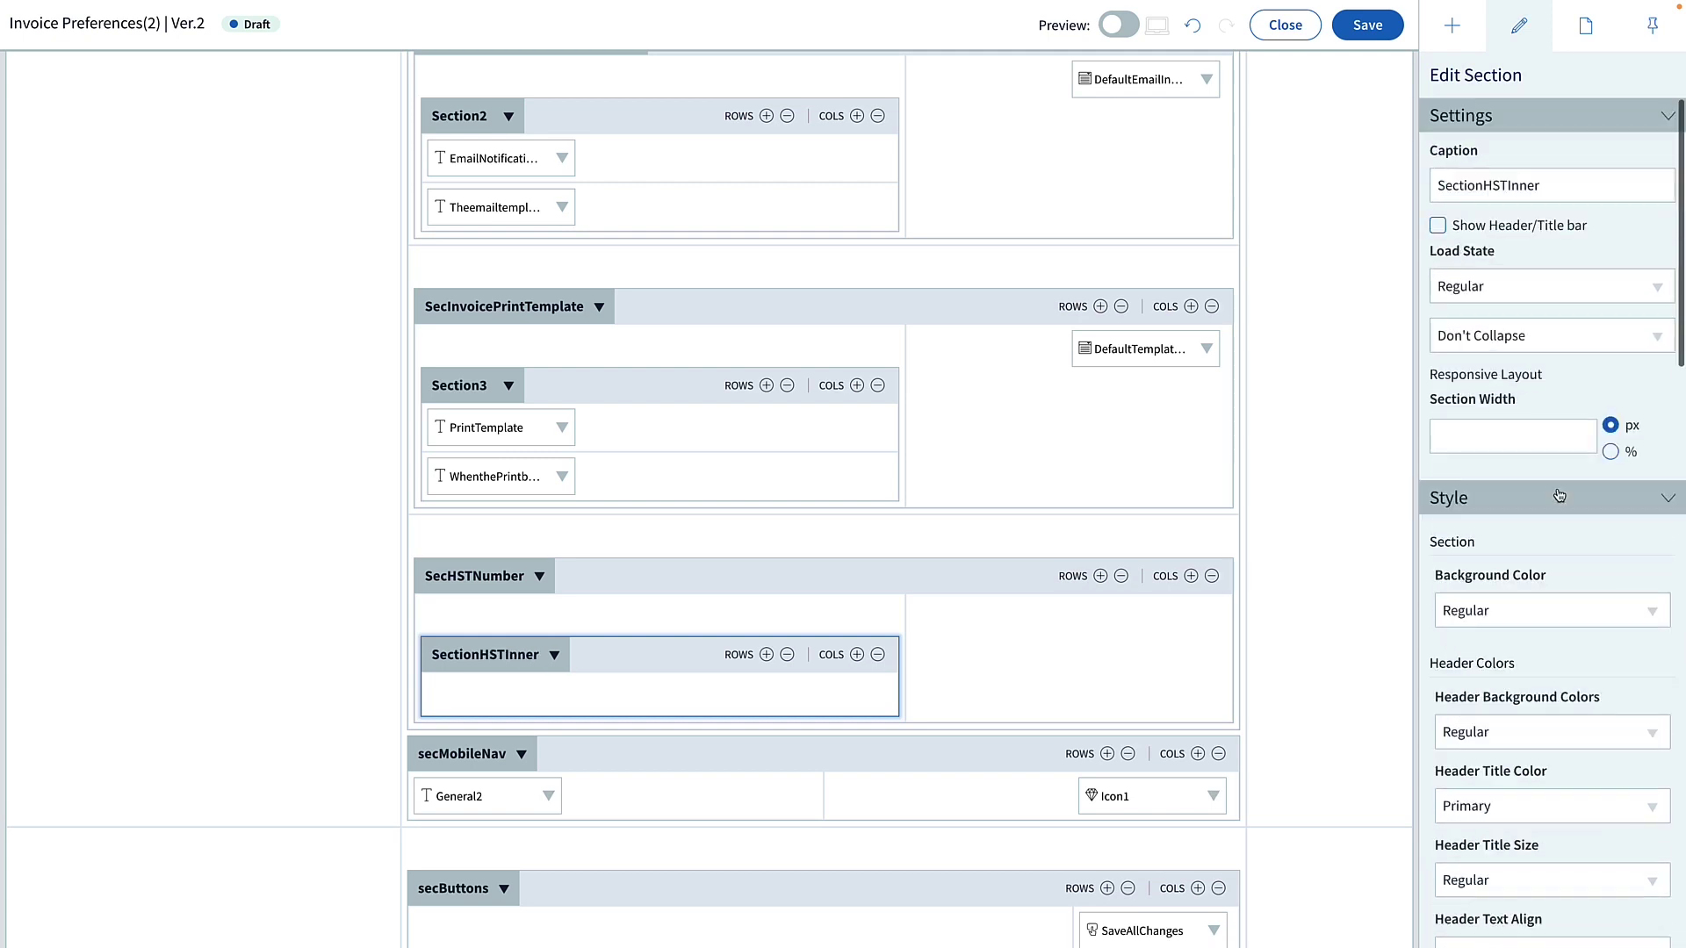
click(766, 657)
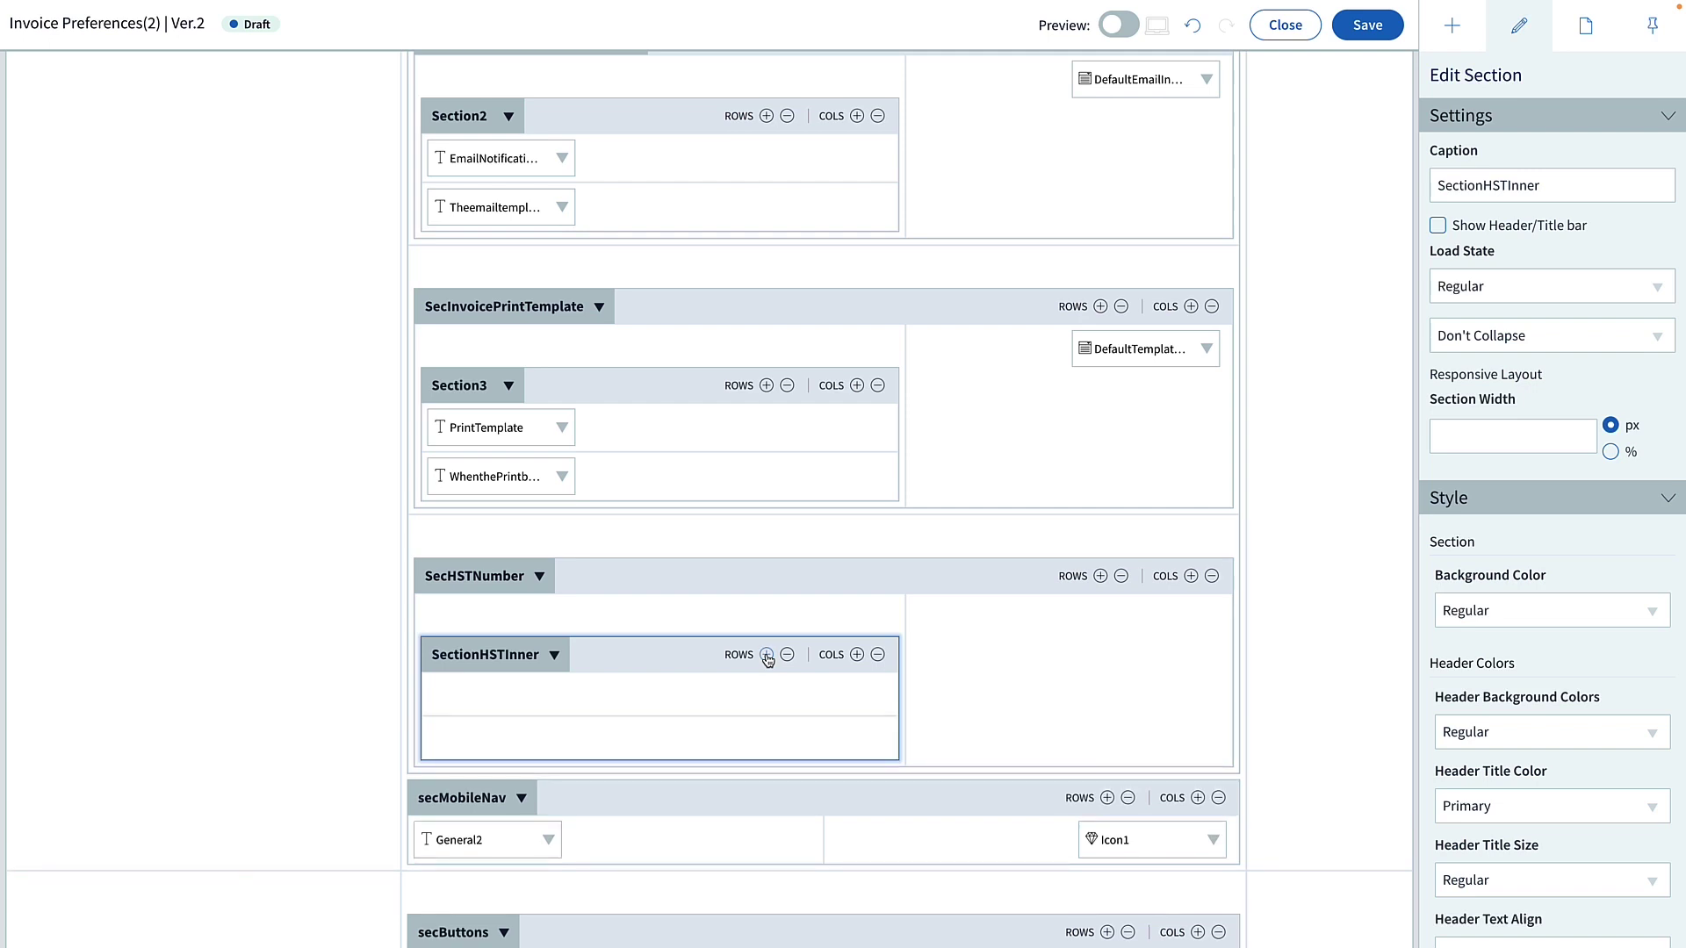
Duplicate the PrintTemplate label into SectionHSTInner's first row and relabel it HST Number.
click(562, 428)
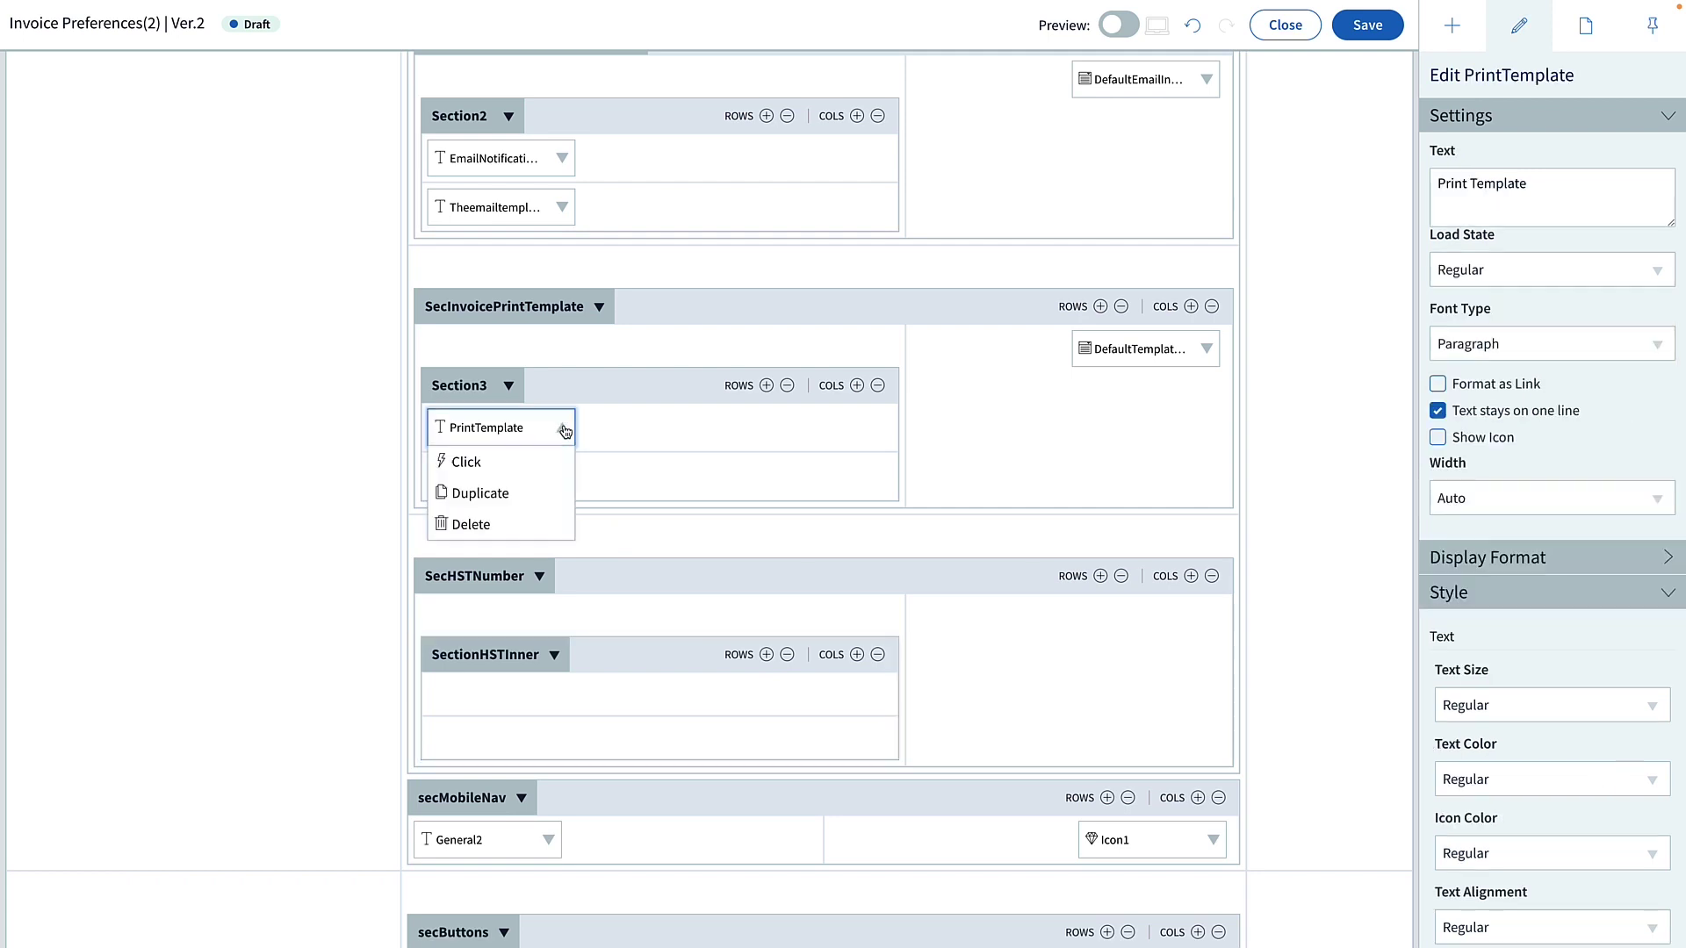
click(524, 493)
drag(655, 427, 597, 696)
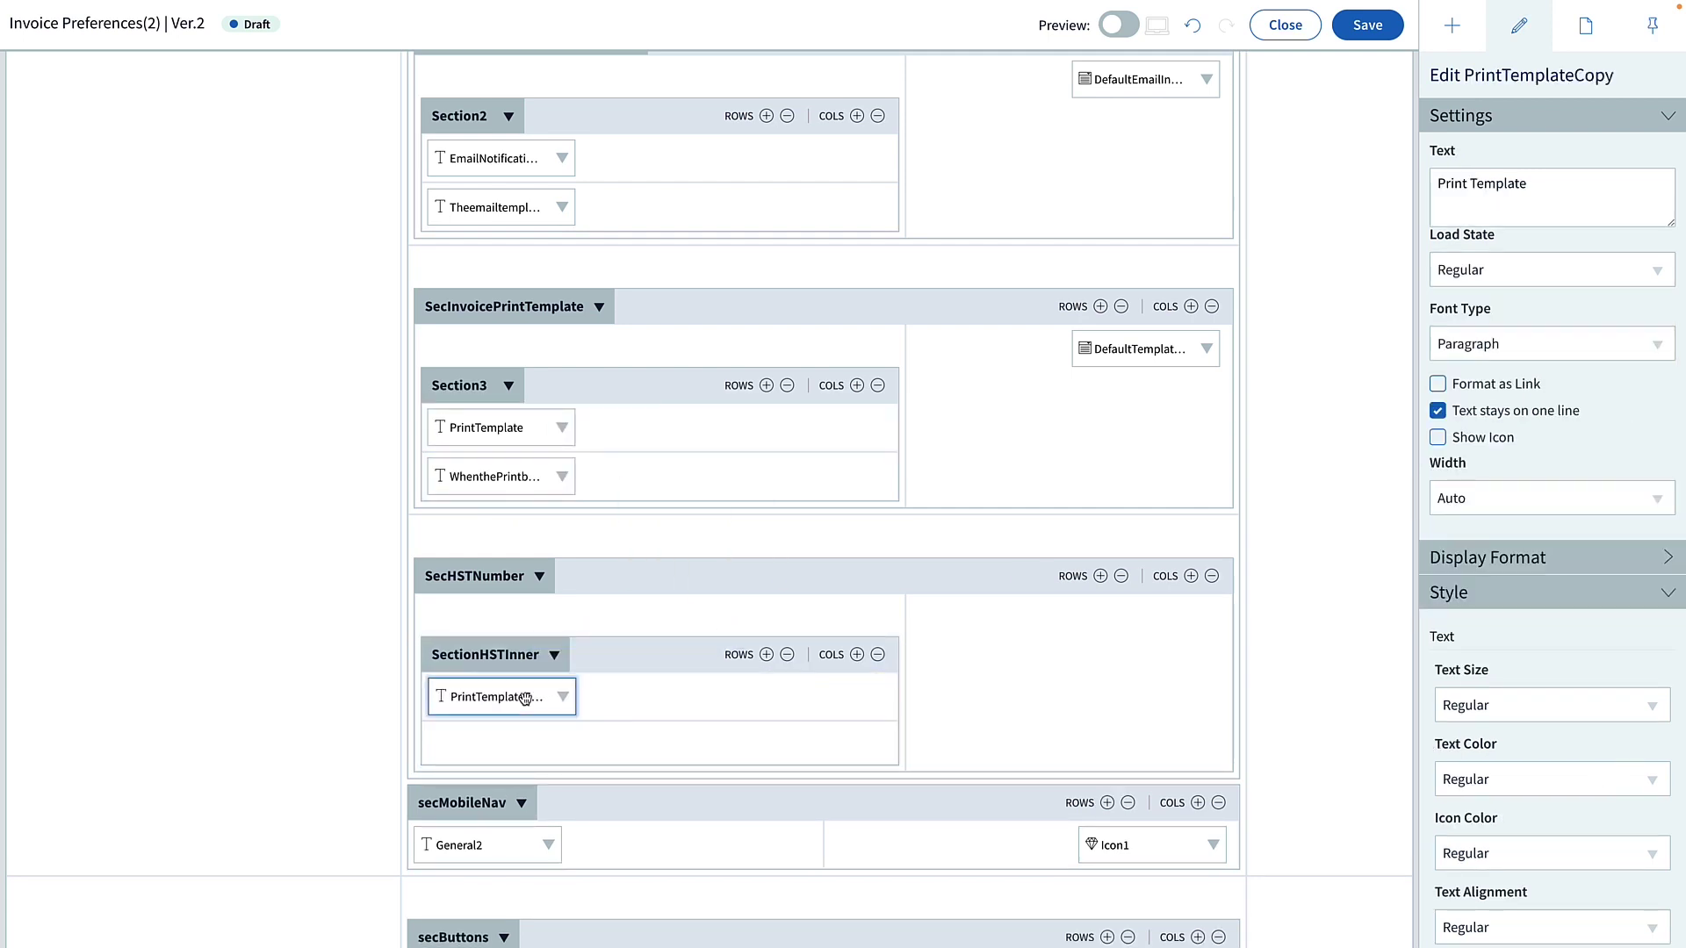
click(1478, 218)
key(ctrl+a)
text(HST Numb)
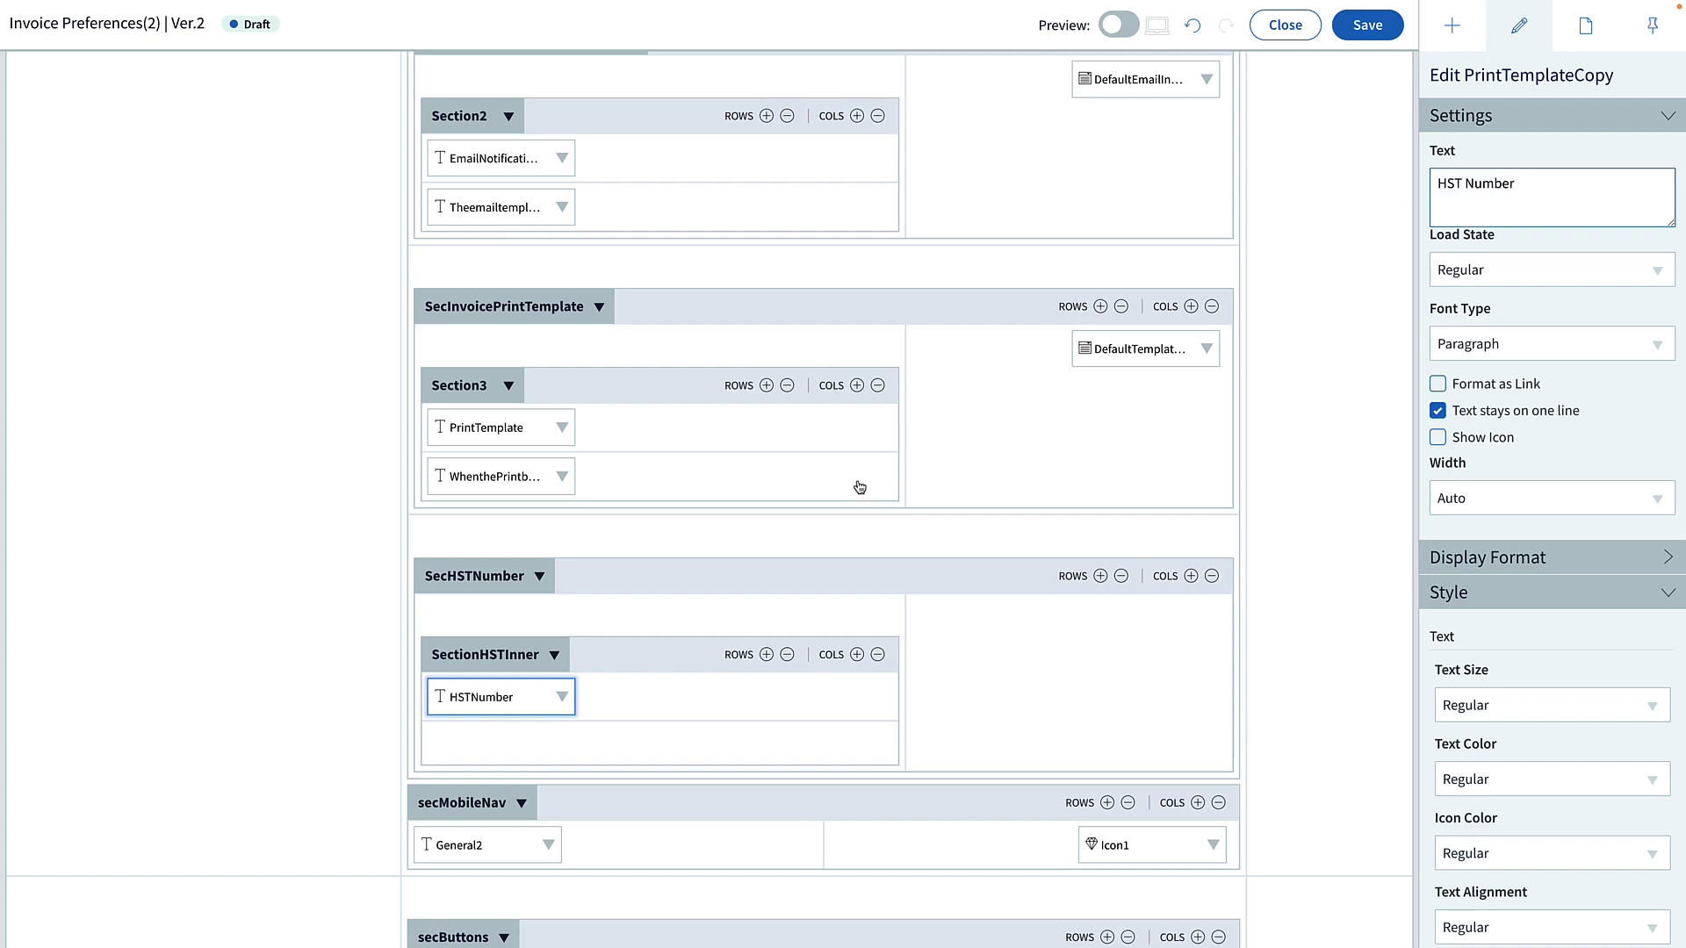
Duplicate the description text into the second row and replace it with the HST# explanation.
click(557, 477)
click(562, 477)
click(531, 545)
drag(629, 477, 527, 760)
click(1530, 210)
key(ctrl+a)
drag(1671, 224, 1670, 295)
text(Your company's HST# which will show up on your Invoice print templates.)
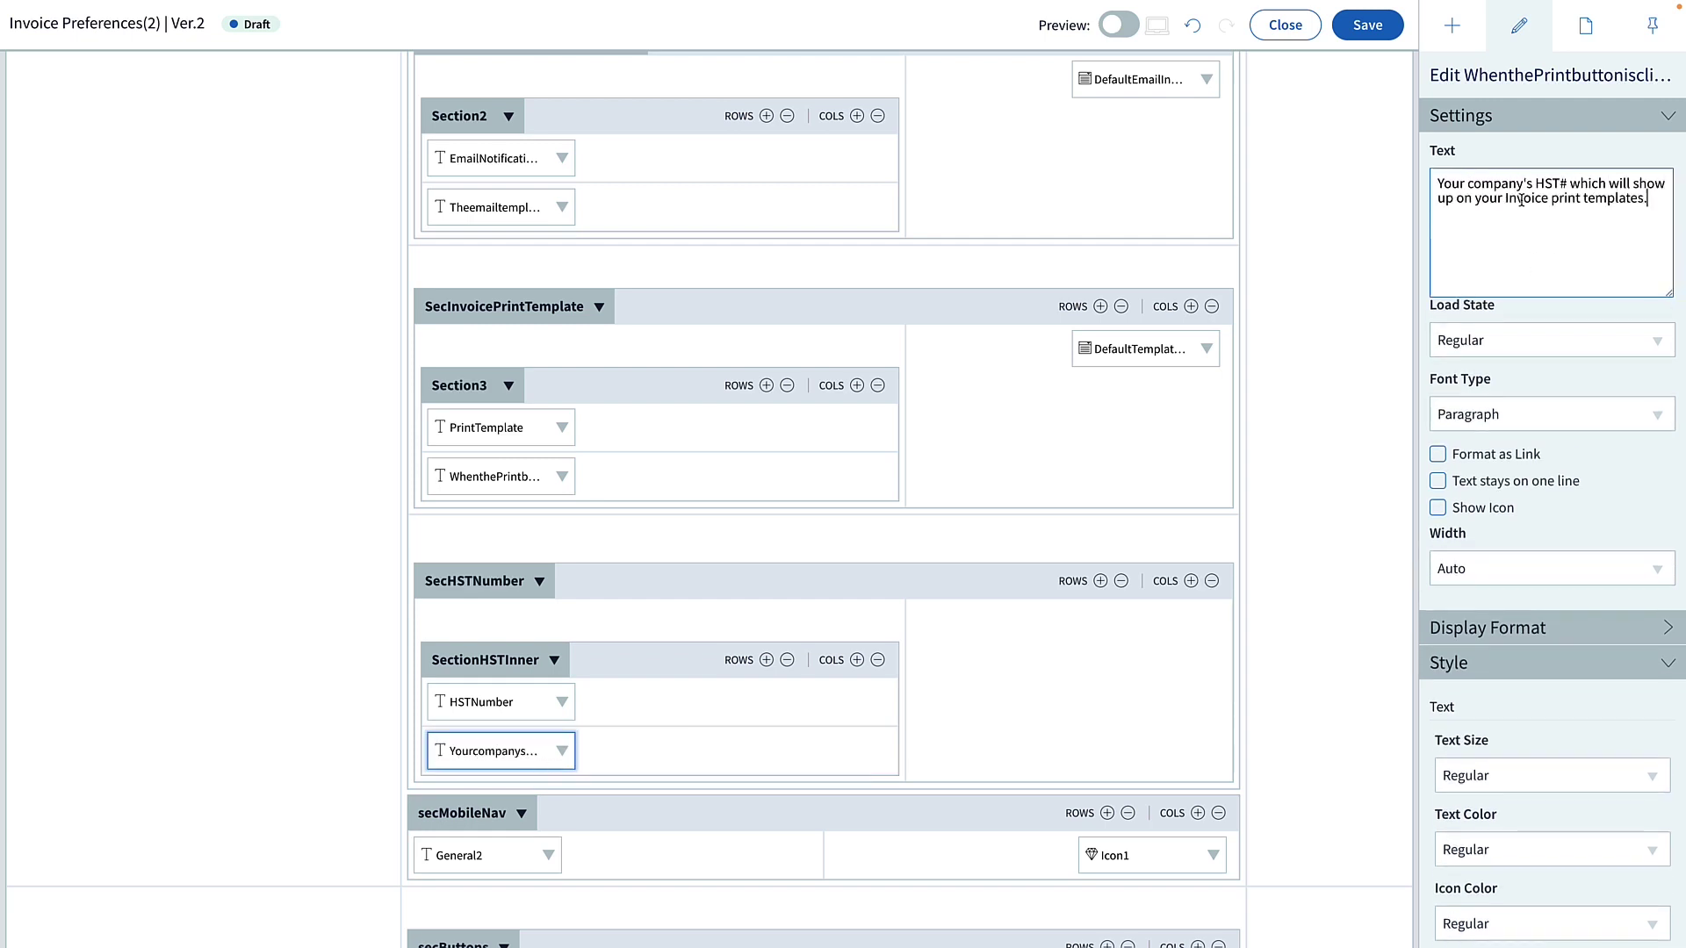
Add a Text Input to SecHSTNumber's right cell, aligned top-right.
click(1451, 28)
scroll(1533, 360, down, 2)
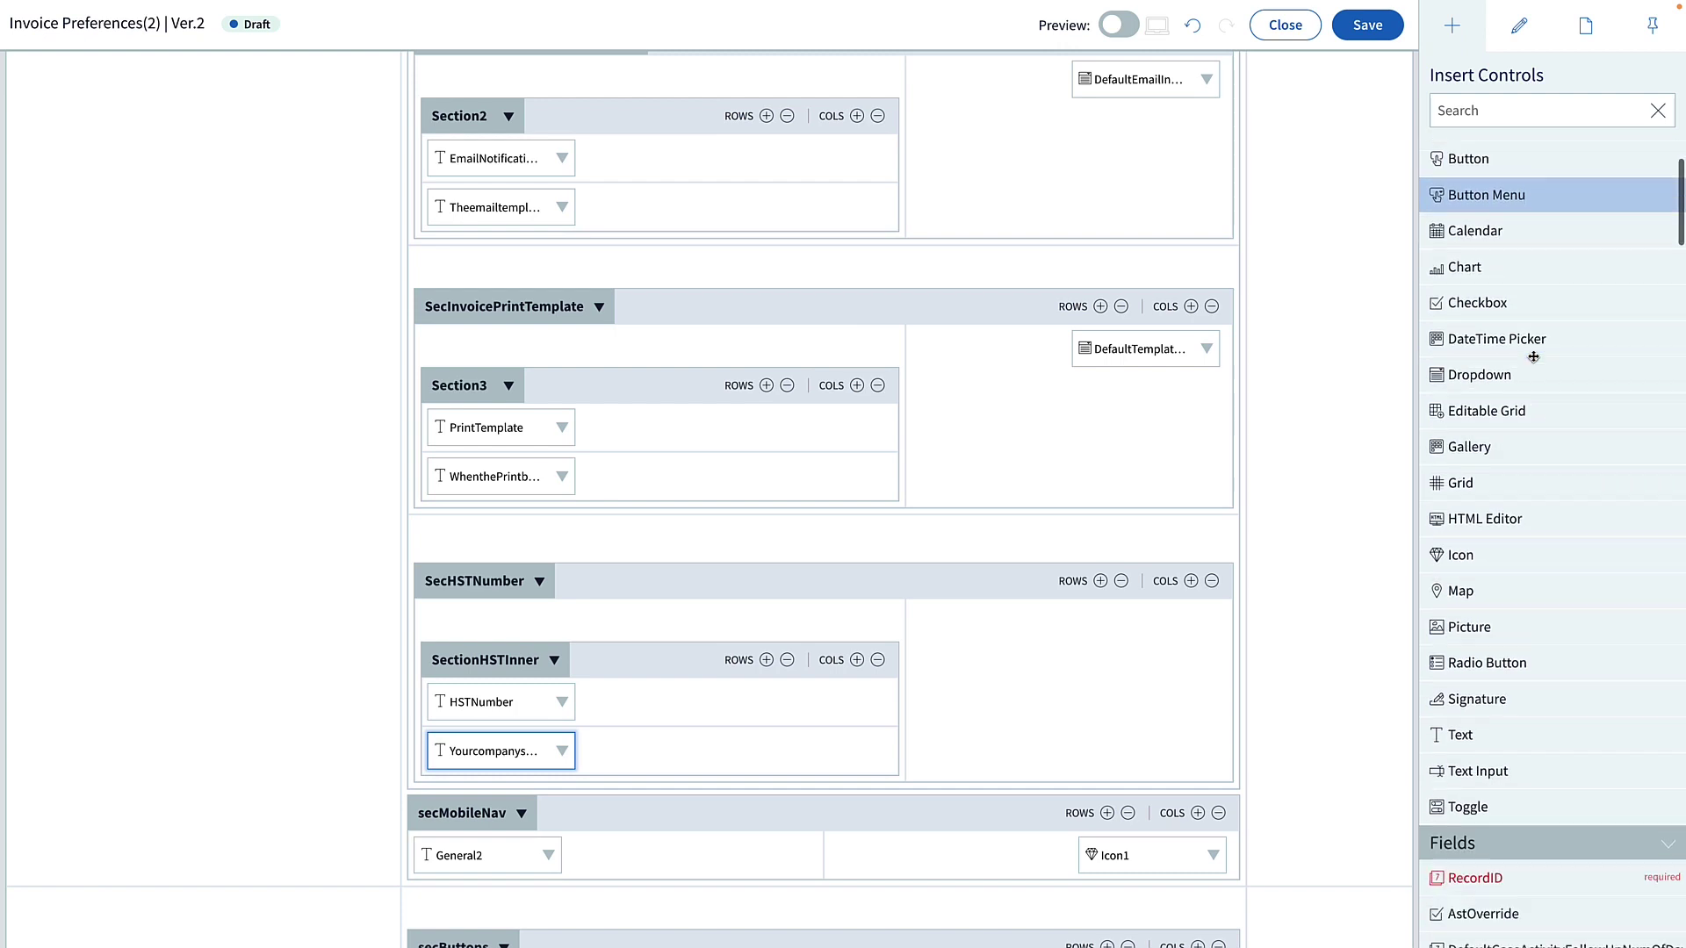
scroll(1533, 356, down, 1)
drag(1630, 685, 1038, 622)
click(1147, 629)
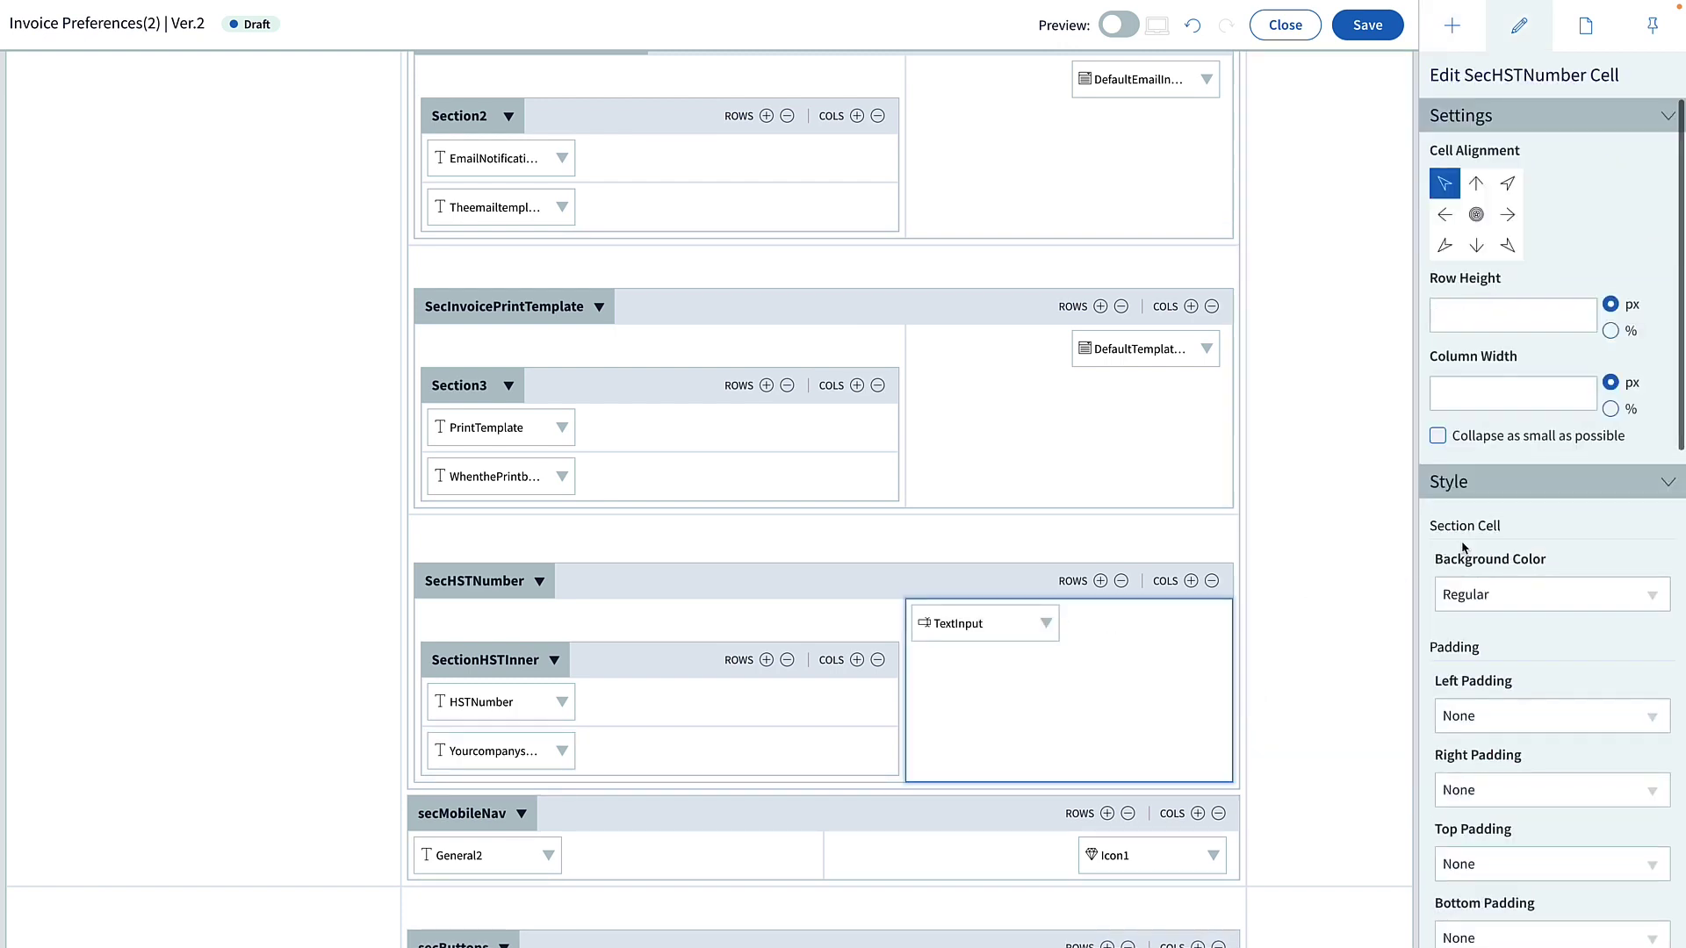
click(1507, 183)
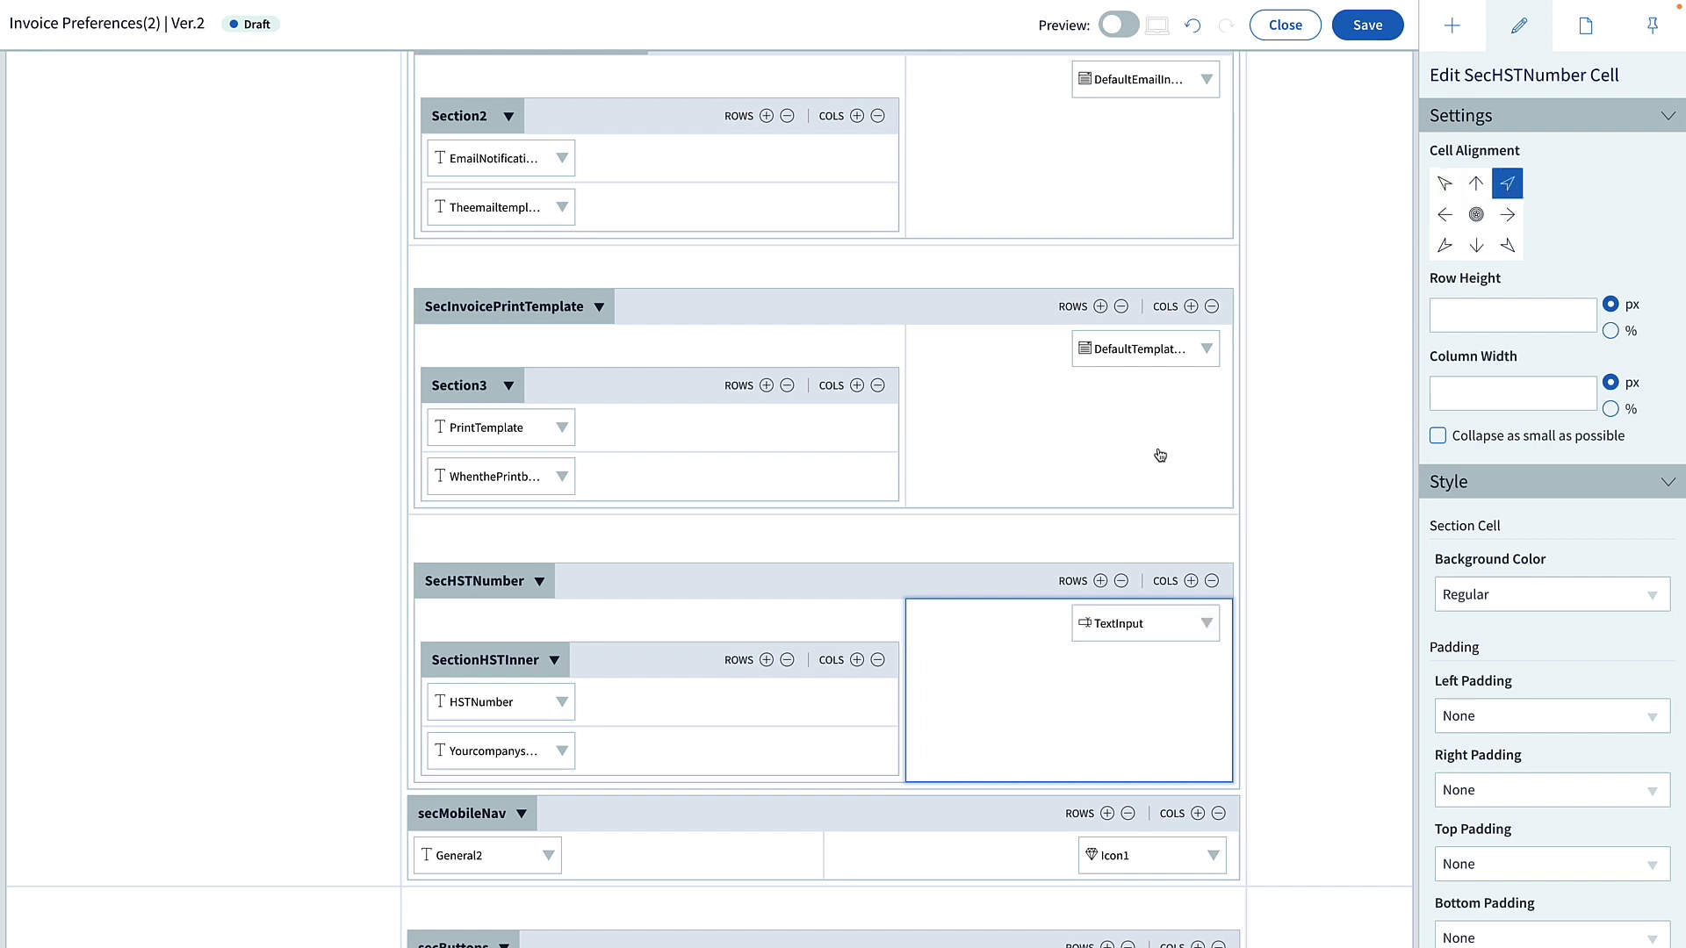
Set the HST input cell's Column Width to 360 px and save the layout.
click(1113, 444)
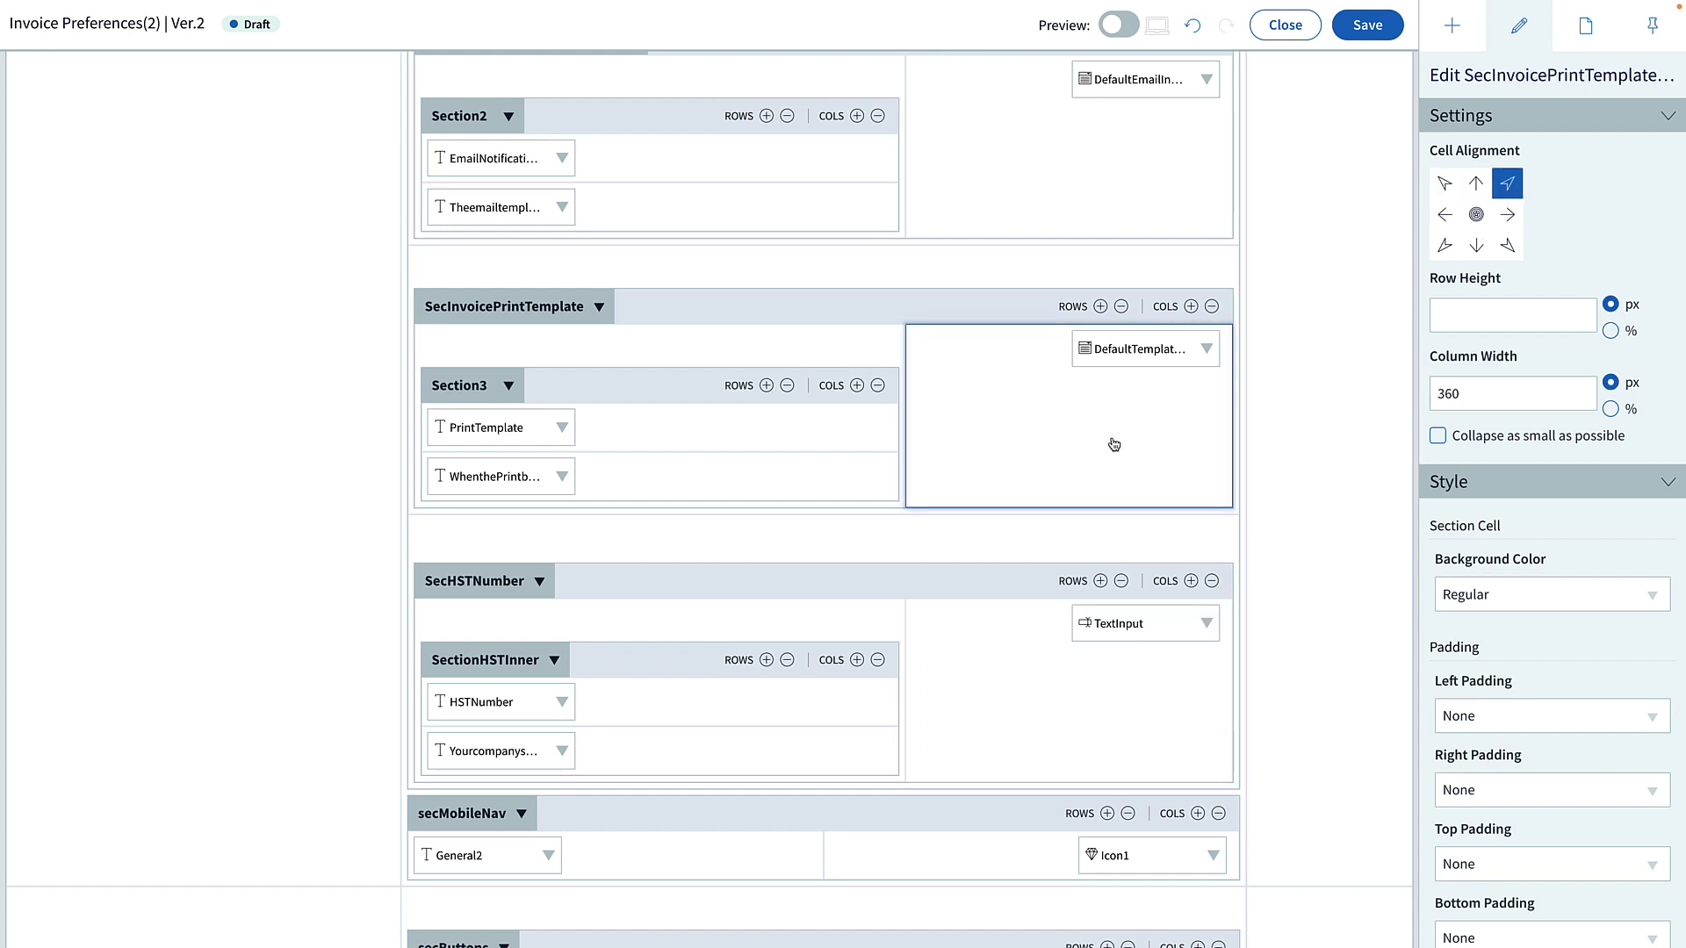
click(1144, 696)
click(1472, 401)
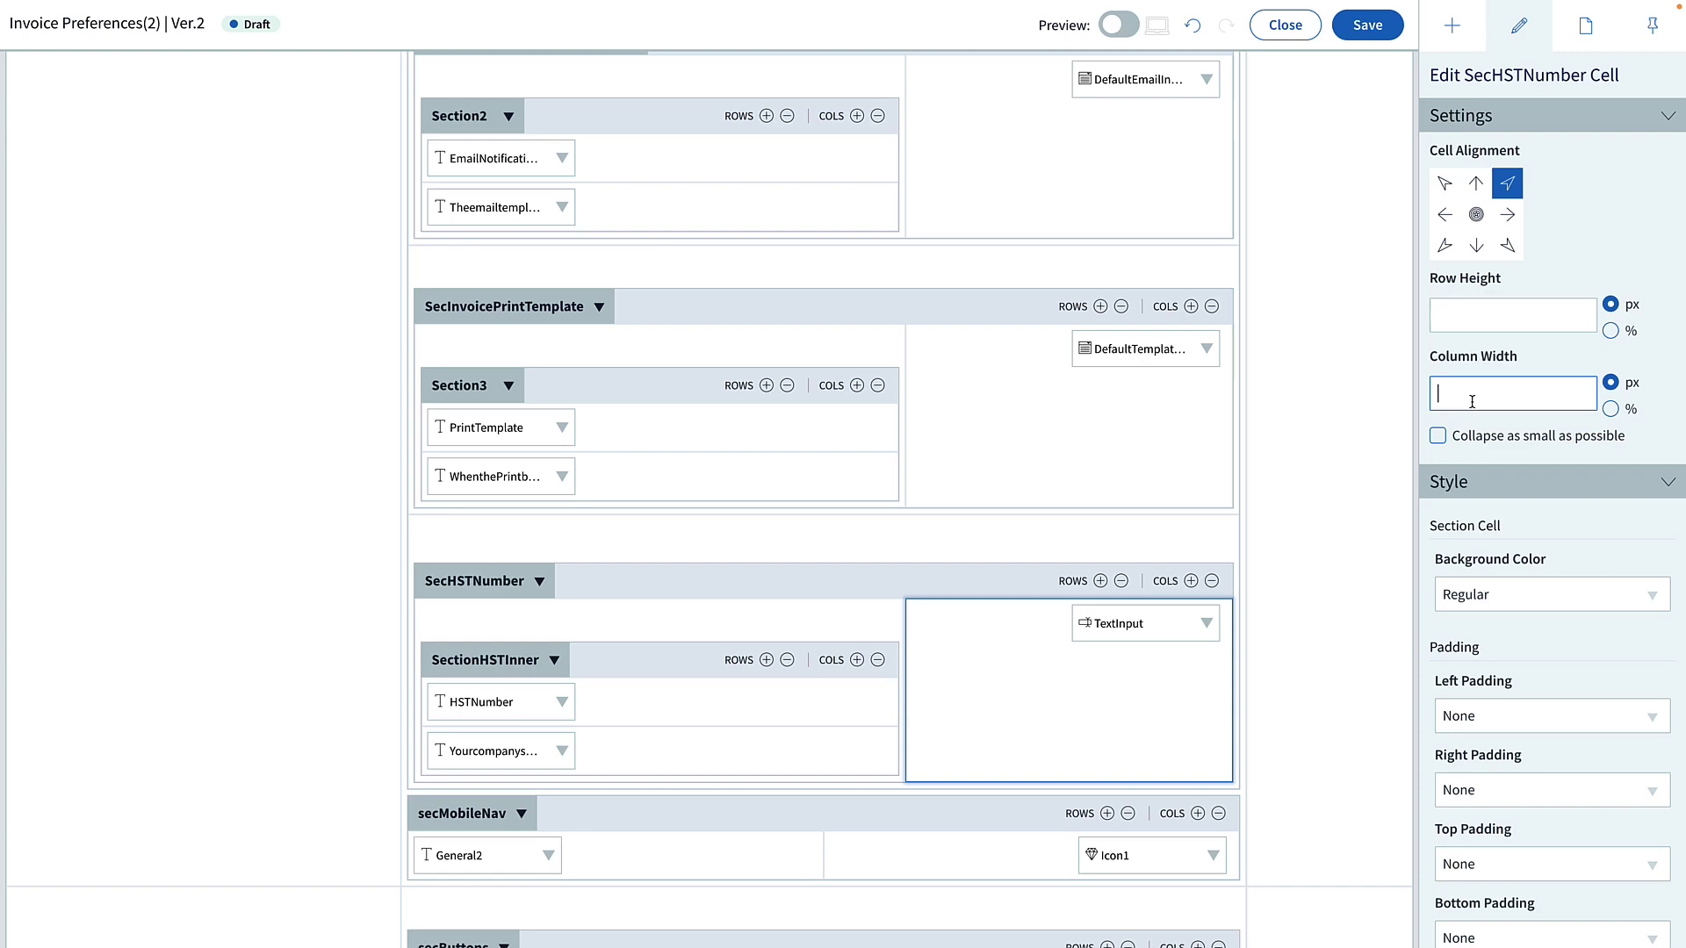
text(360)
click(1373, 34)
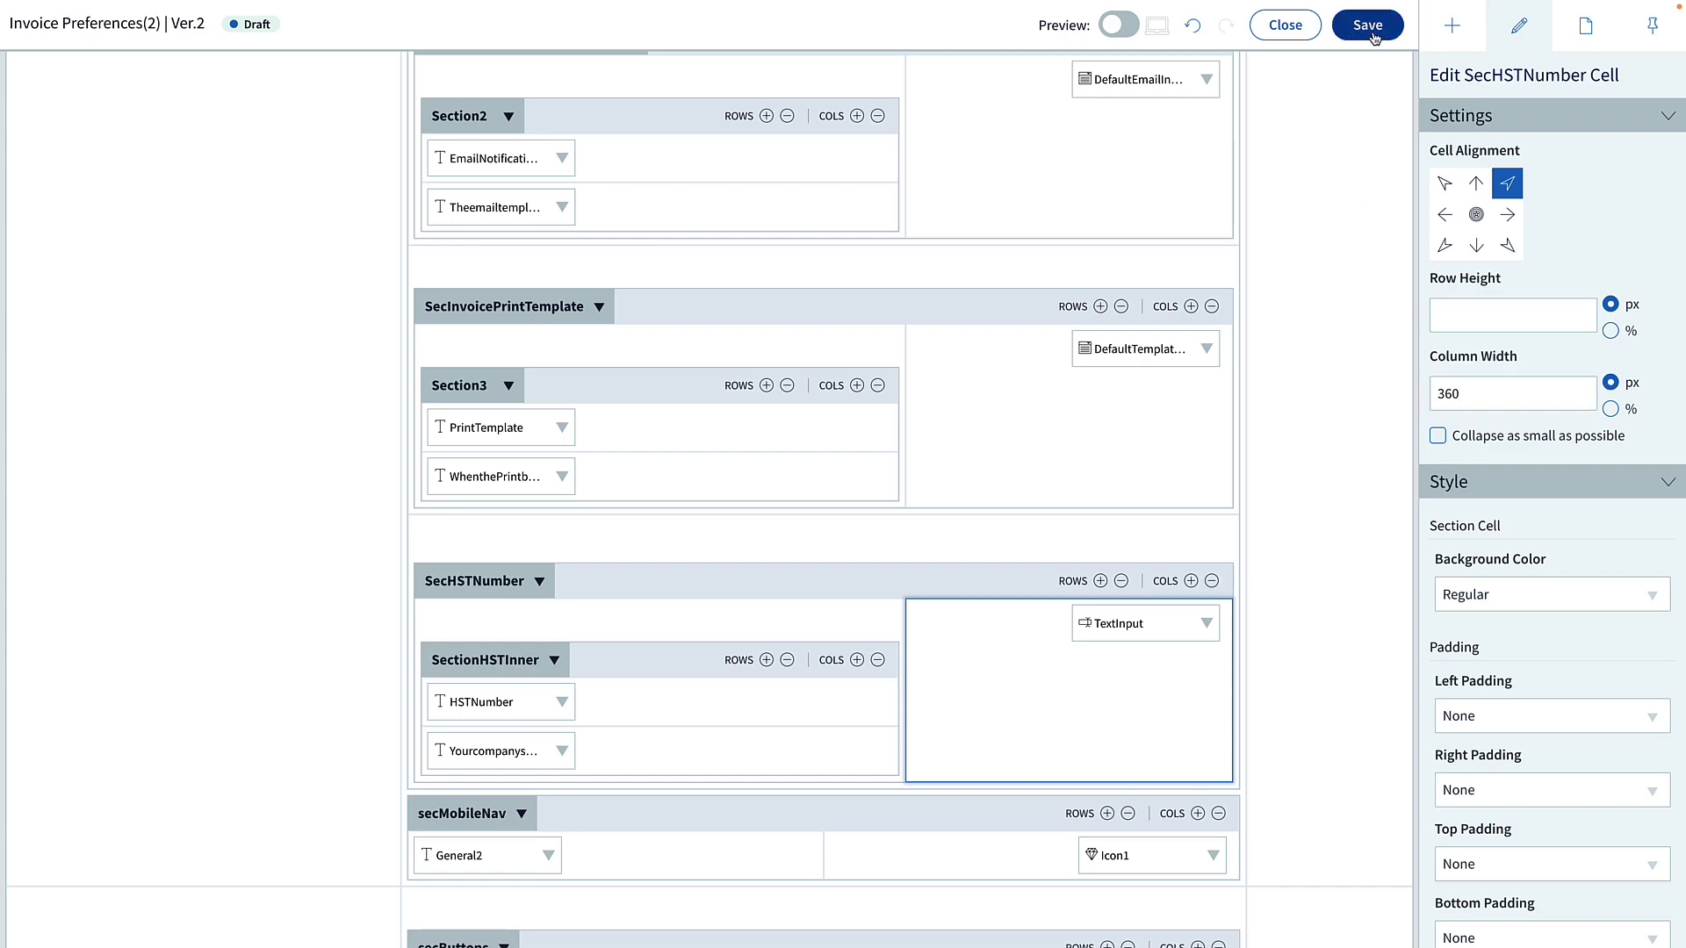
Caption the text input objectHSTNumber, hide its caption, set placeholder 'Enter HST#...', and save.
click(1152, 618)
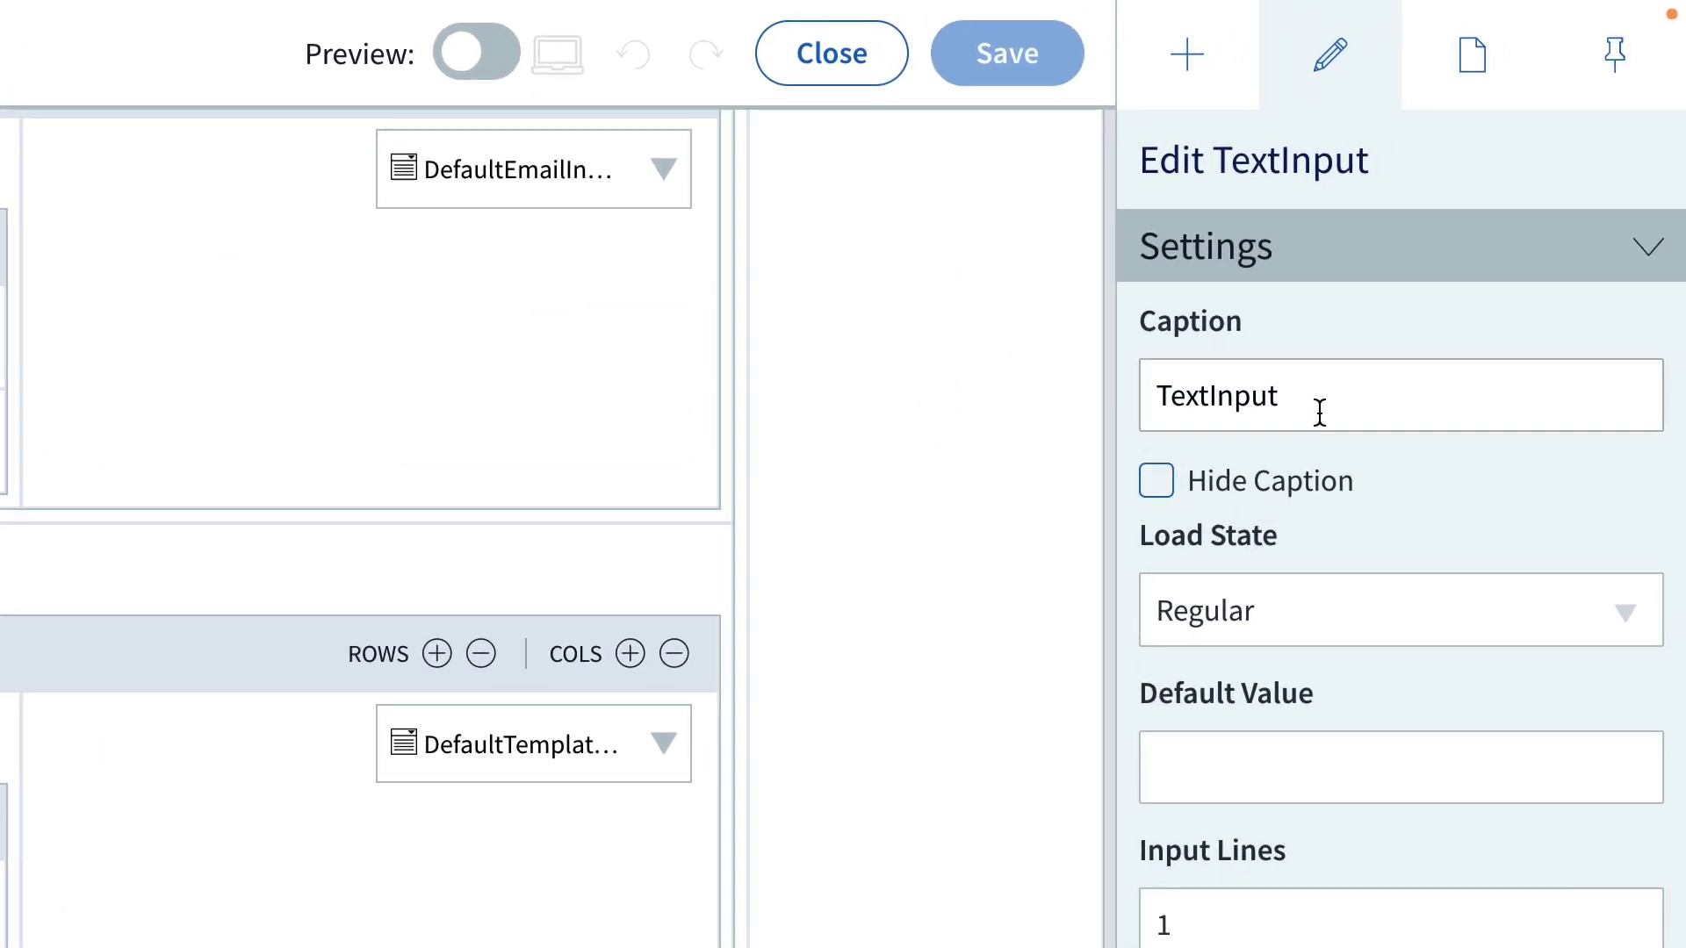
double_click(1345, 379)
text(objectHSTNumber)
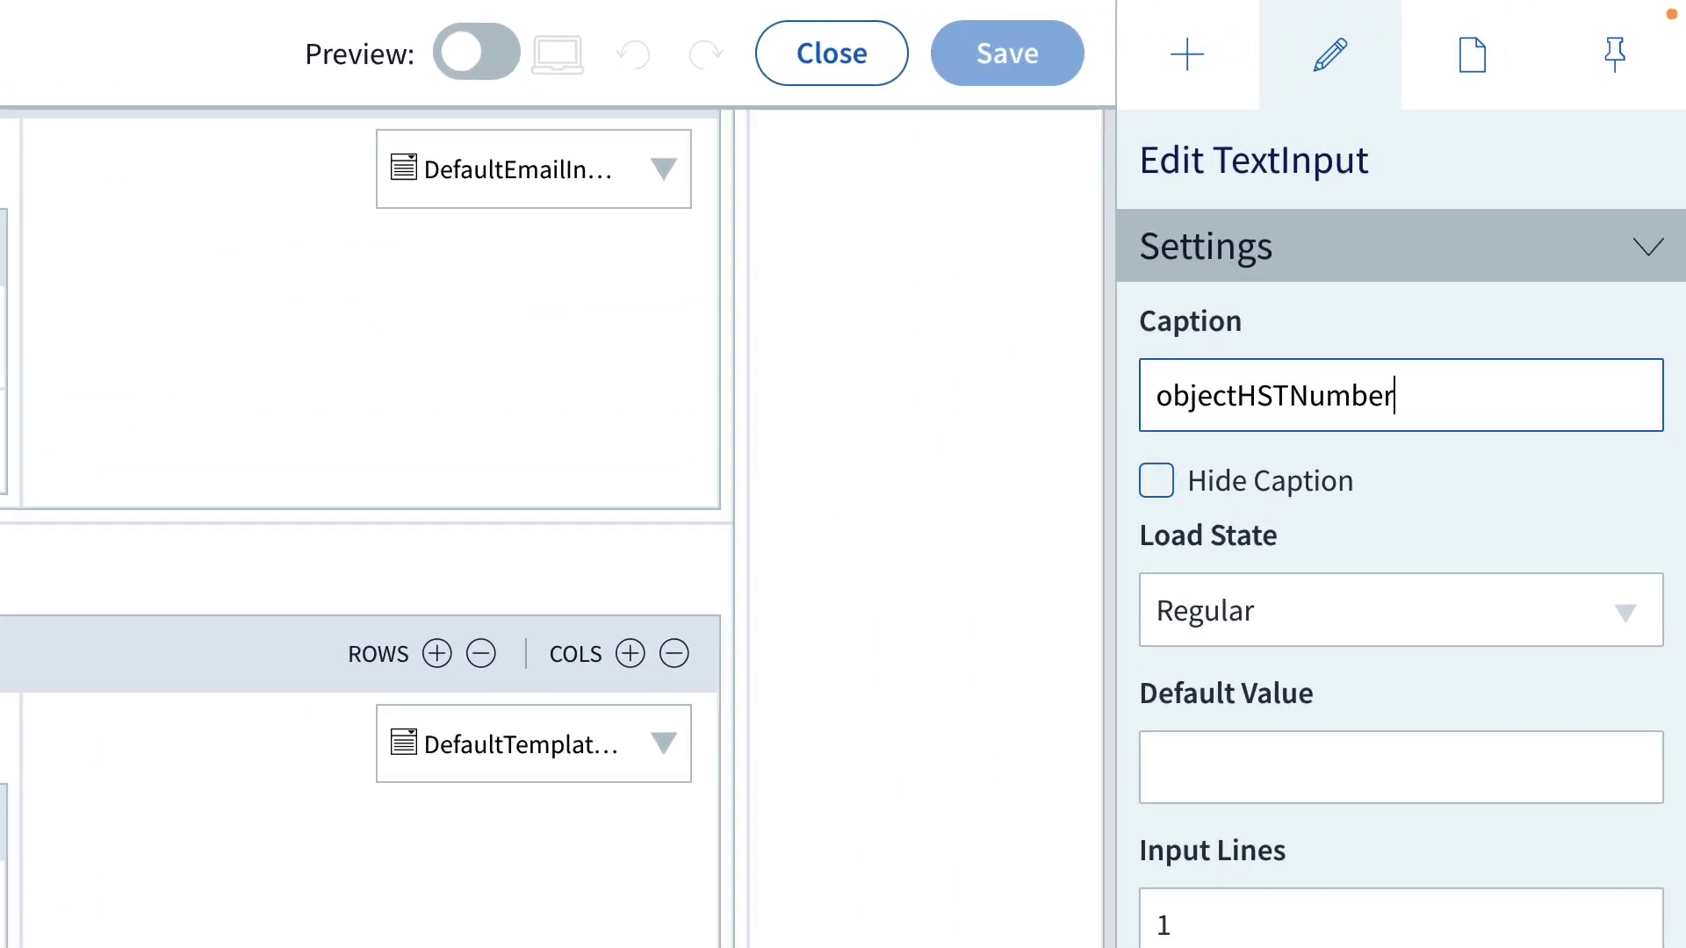
click(1189, 502)
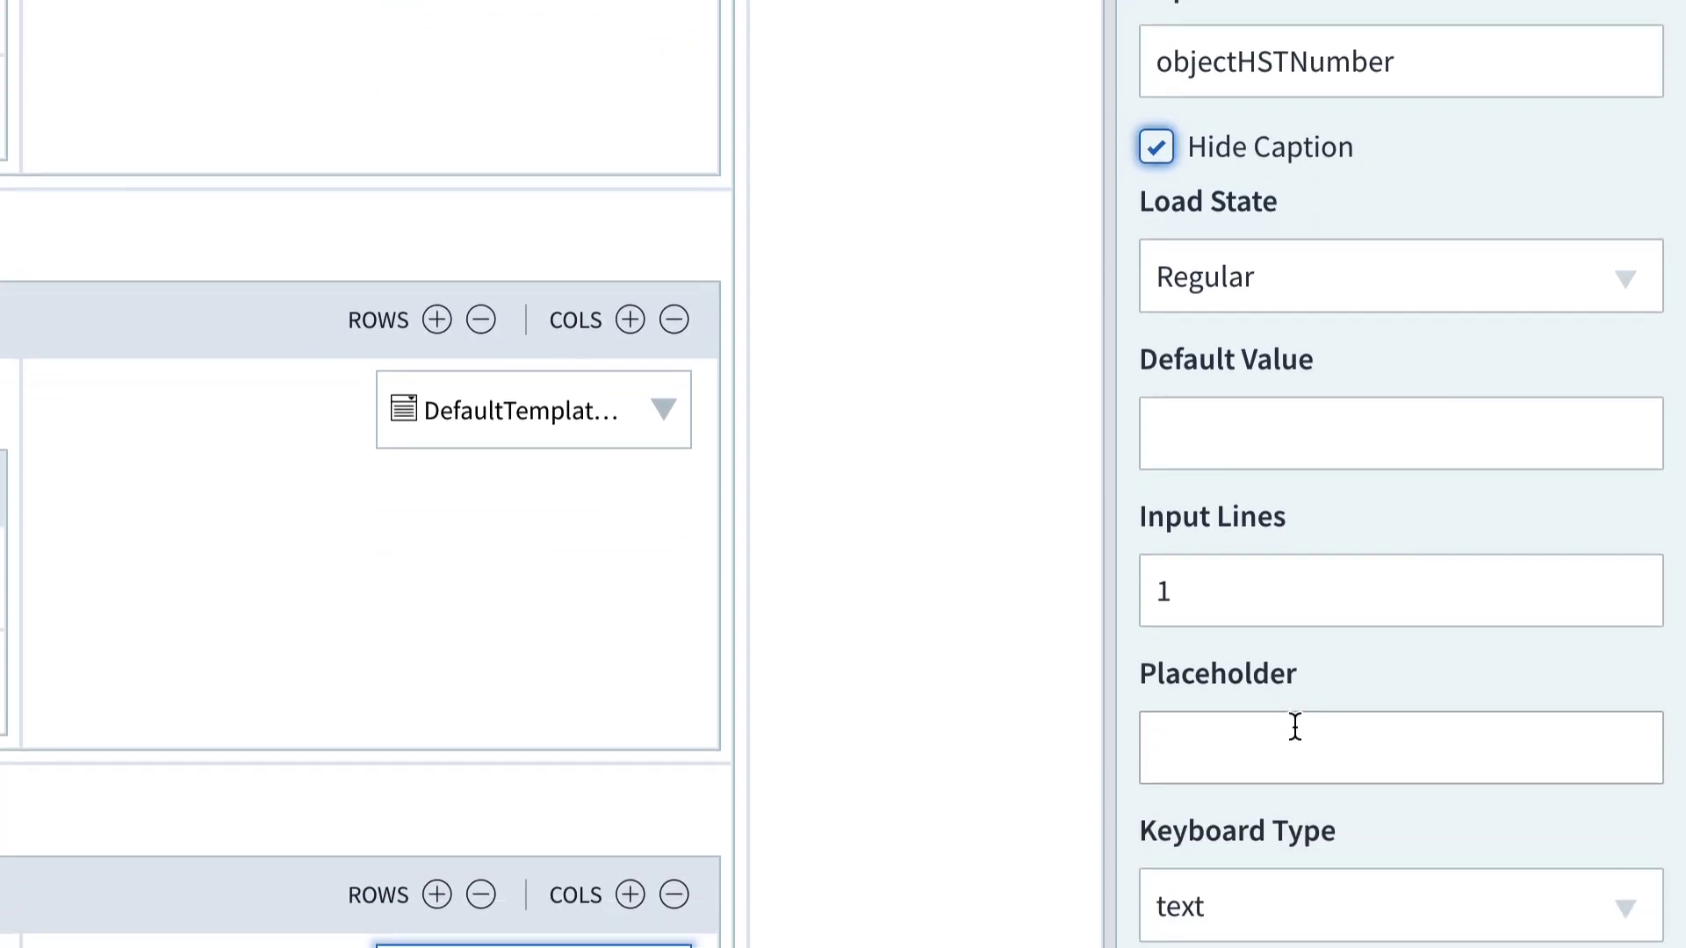
click(1294, 918)
text(Enter HS)
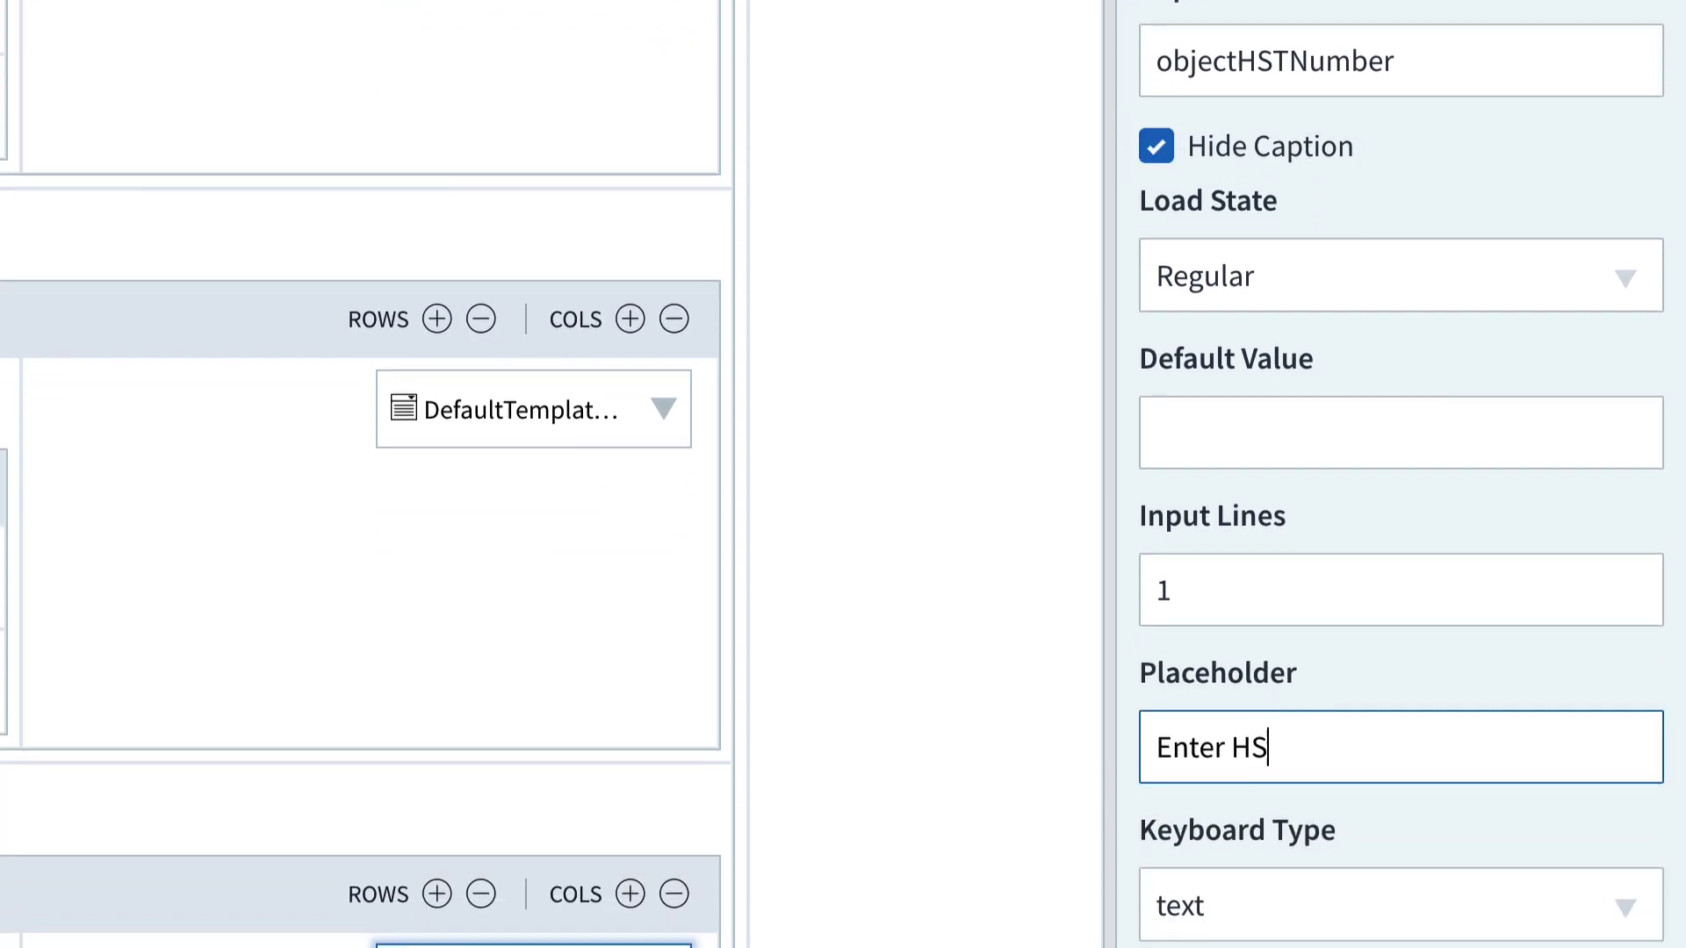
text(T#...)
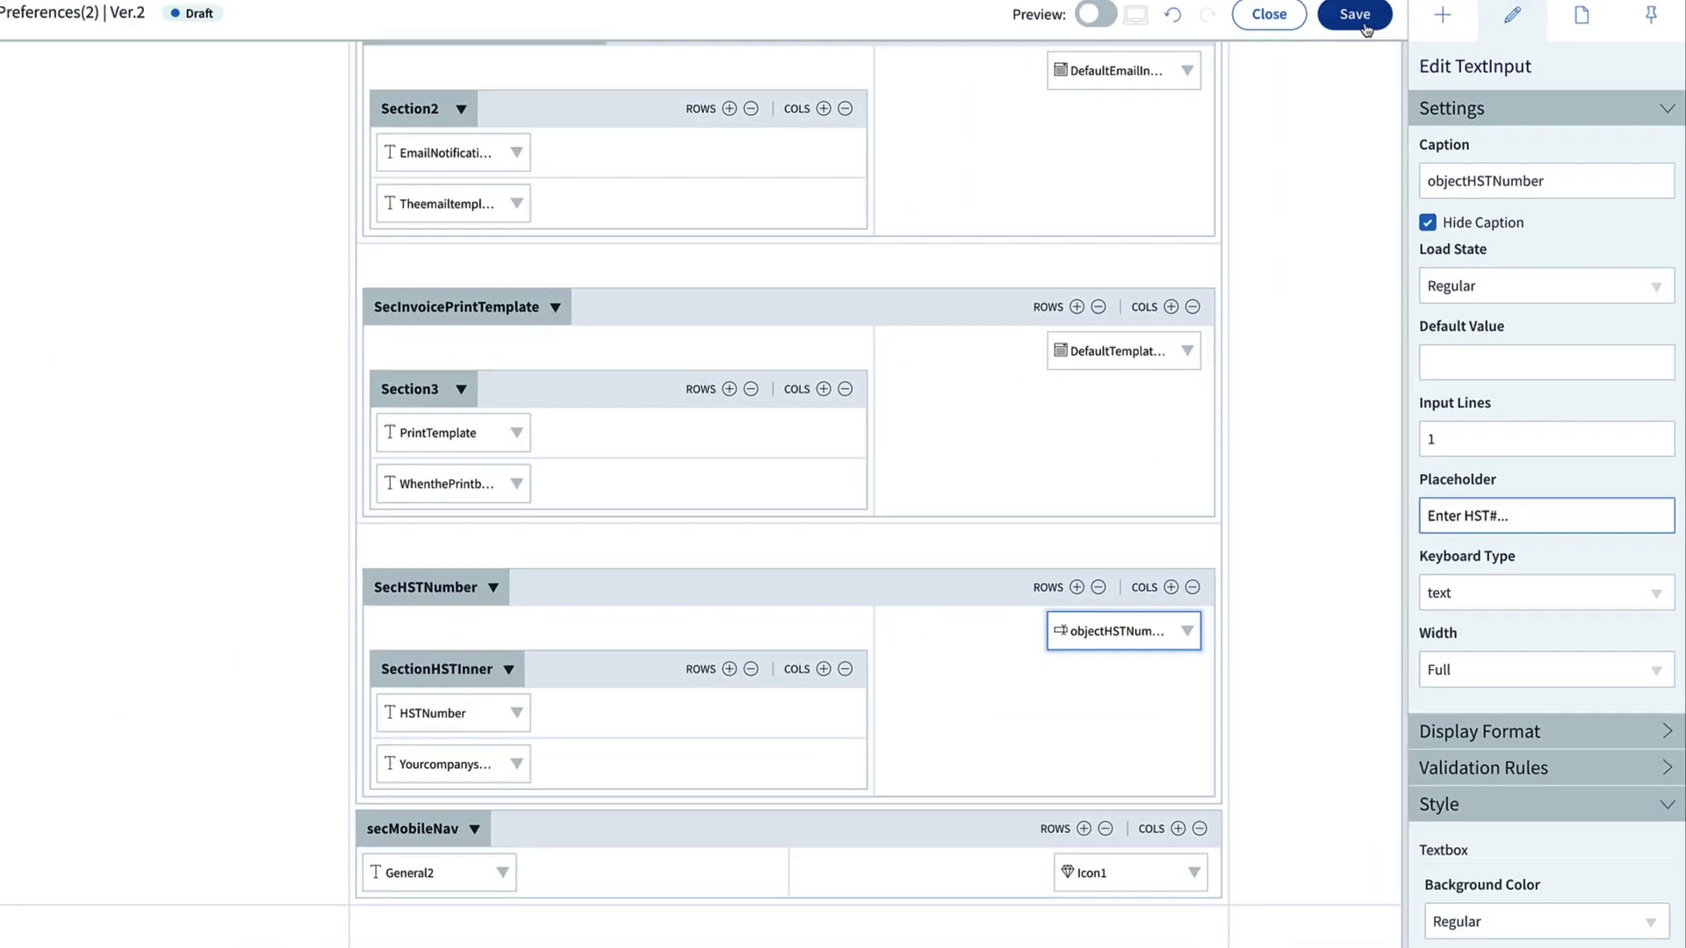
click(1370, 26)
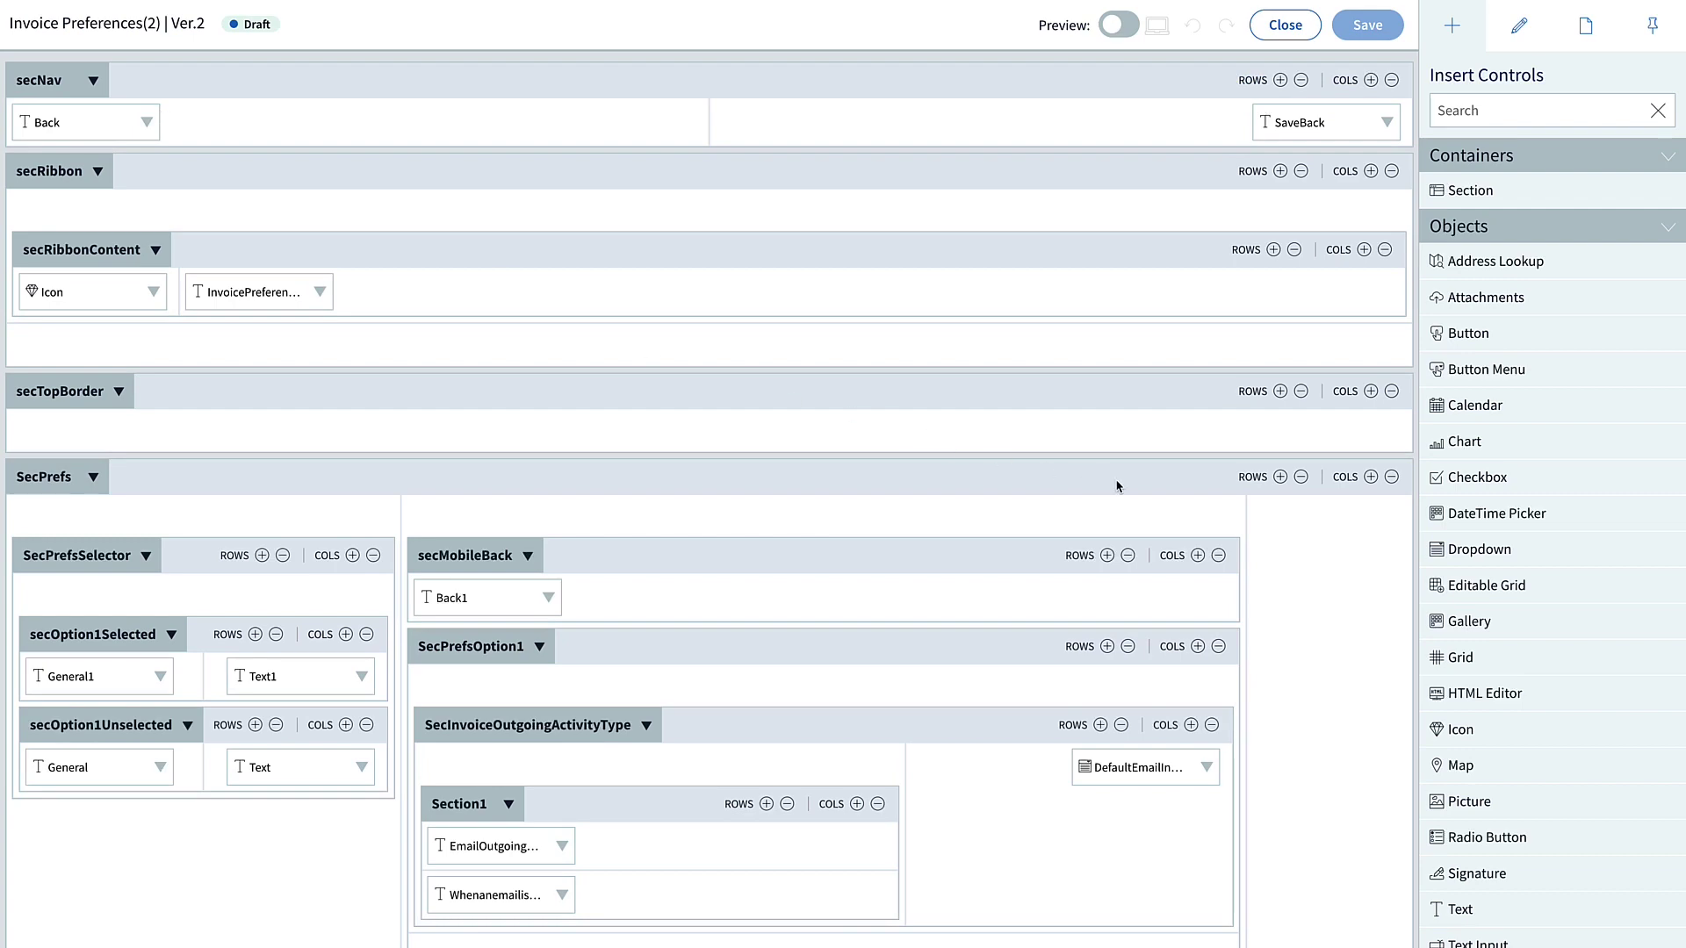
Scroll down the draft layout to review the finished HST Number section.
scroll(1118, 487, down, 15)
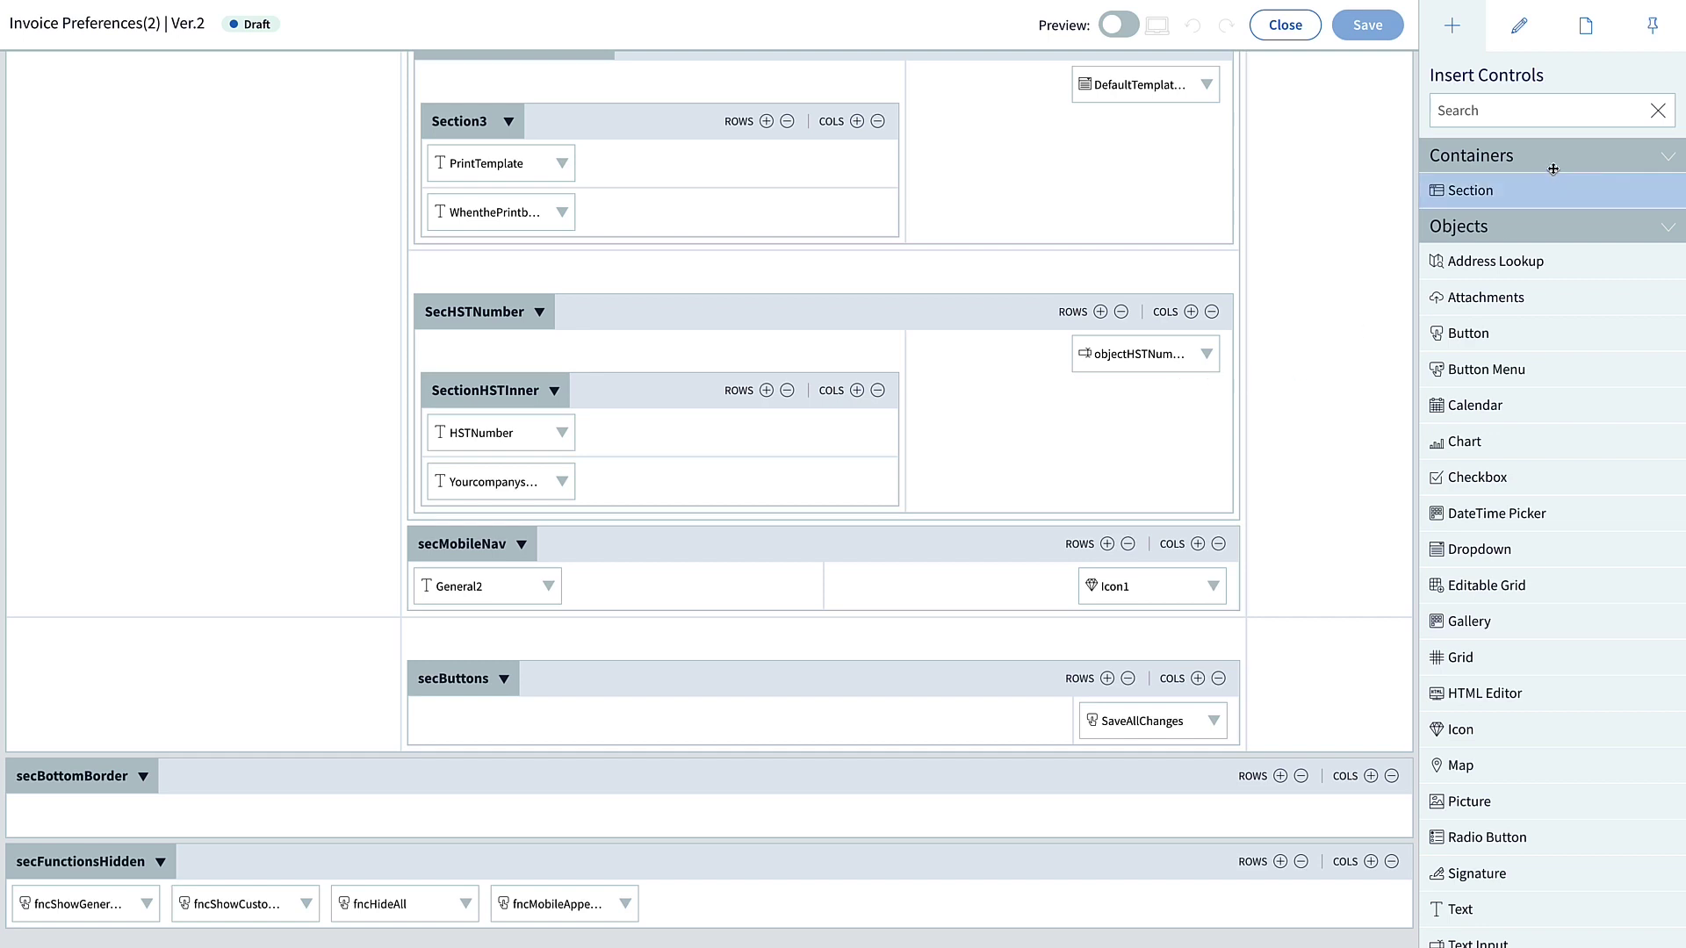
Add a Retrieve Values From Table step to the screen's Load actions, reading the Company table.
click(1588, 30)
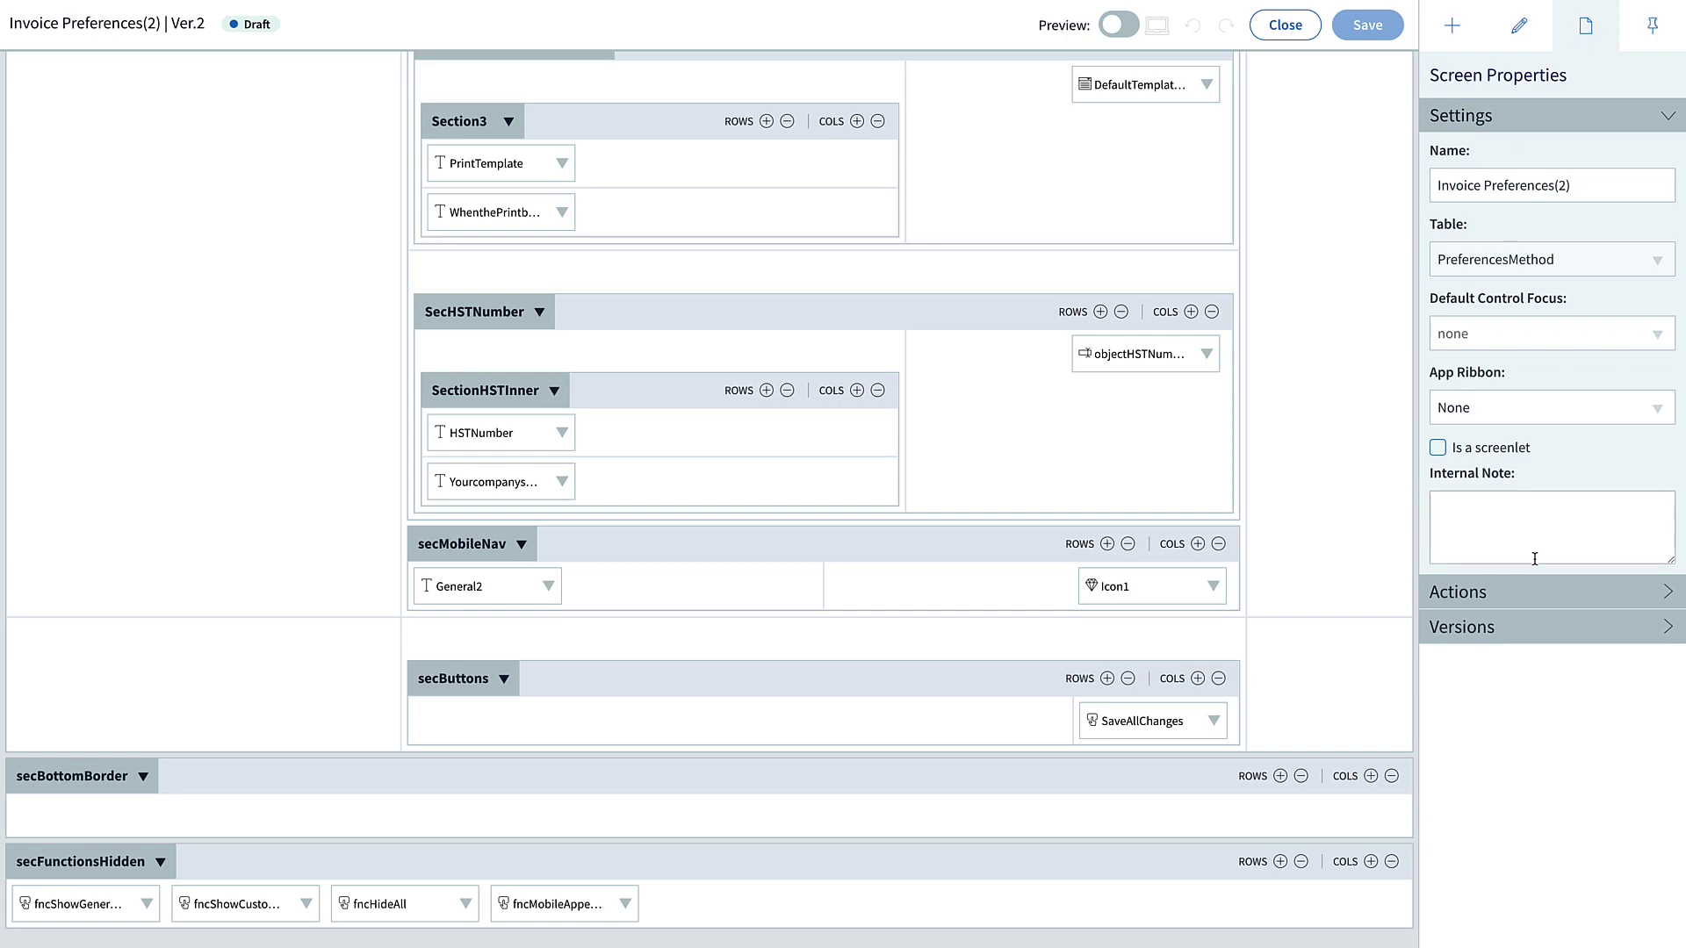
click(1572, 592)
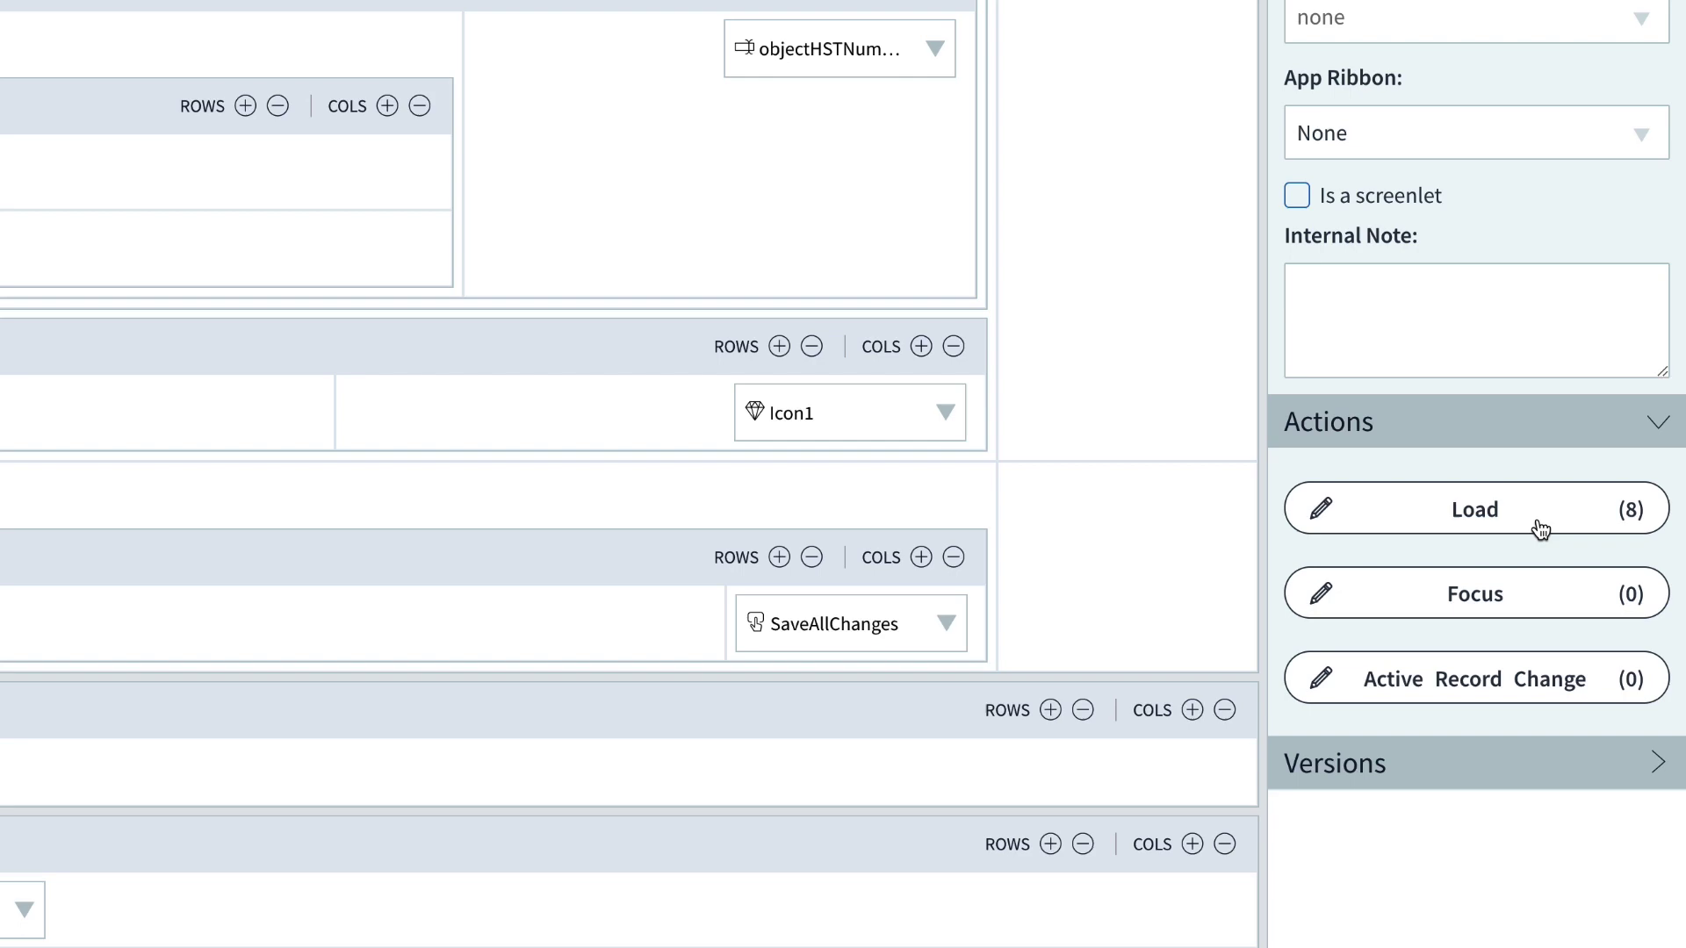
click(1489, 398)
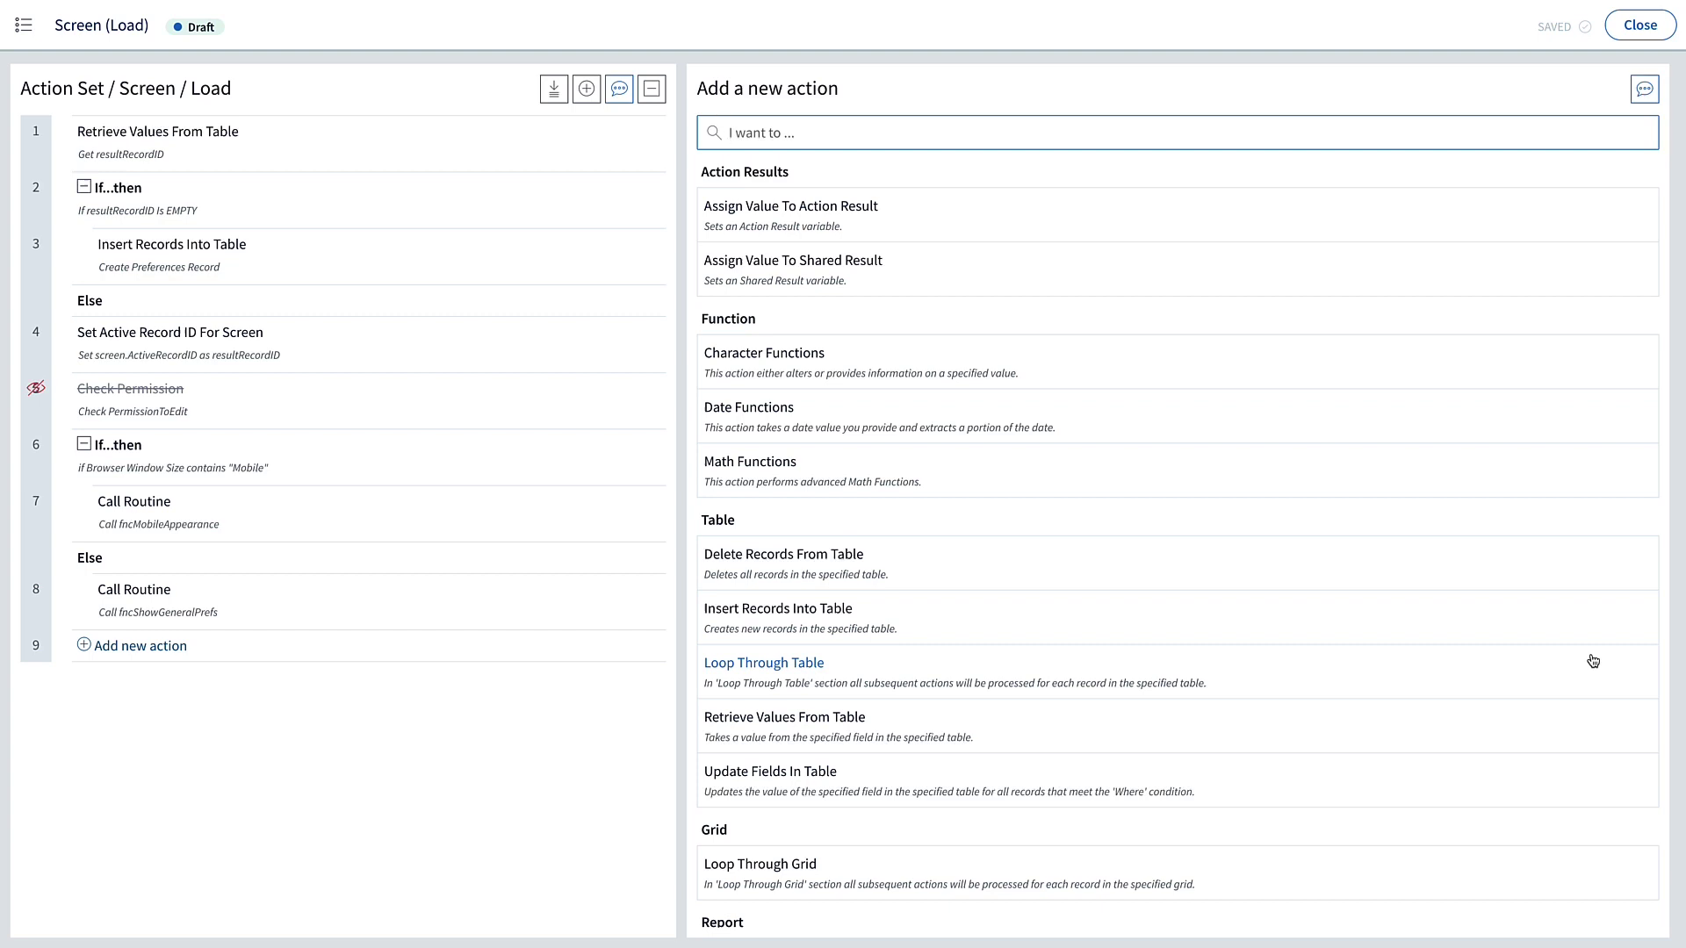
text(retriev)
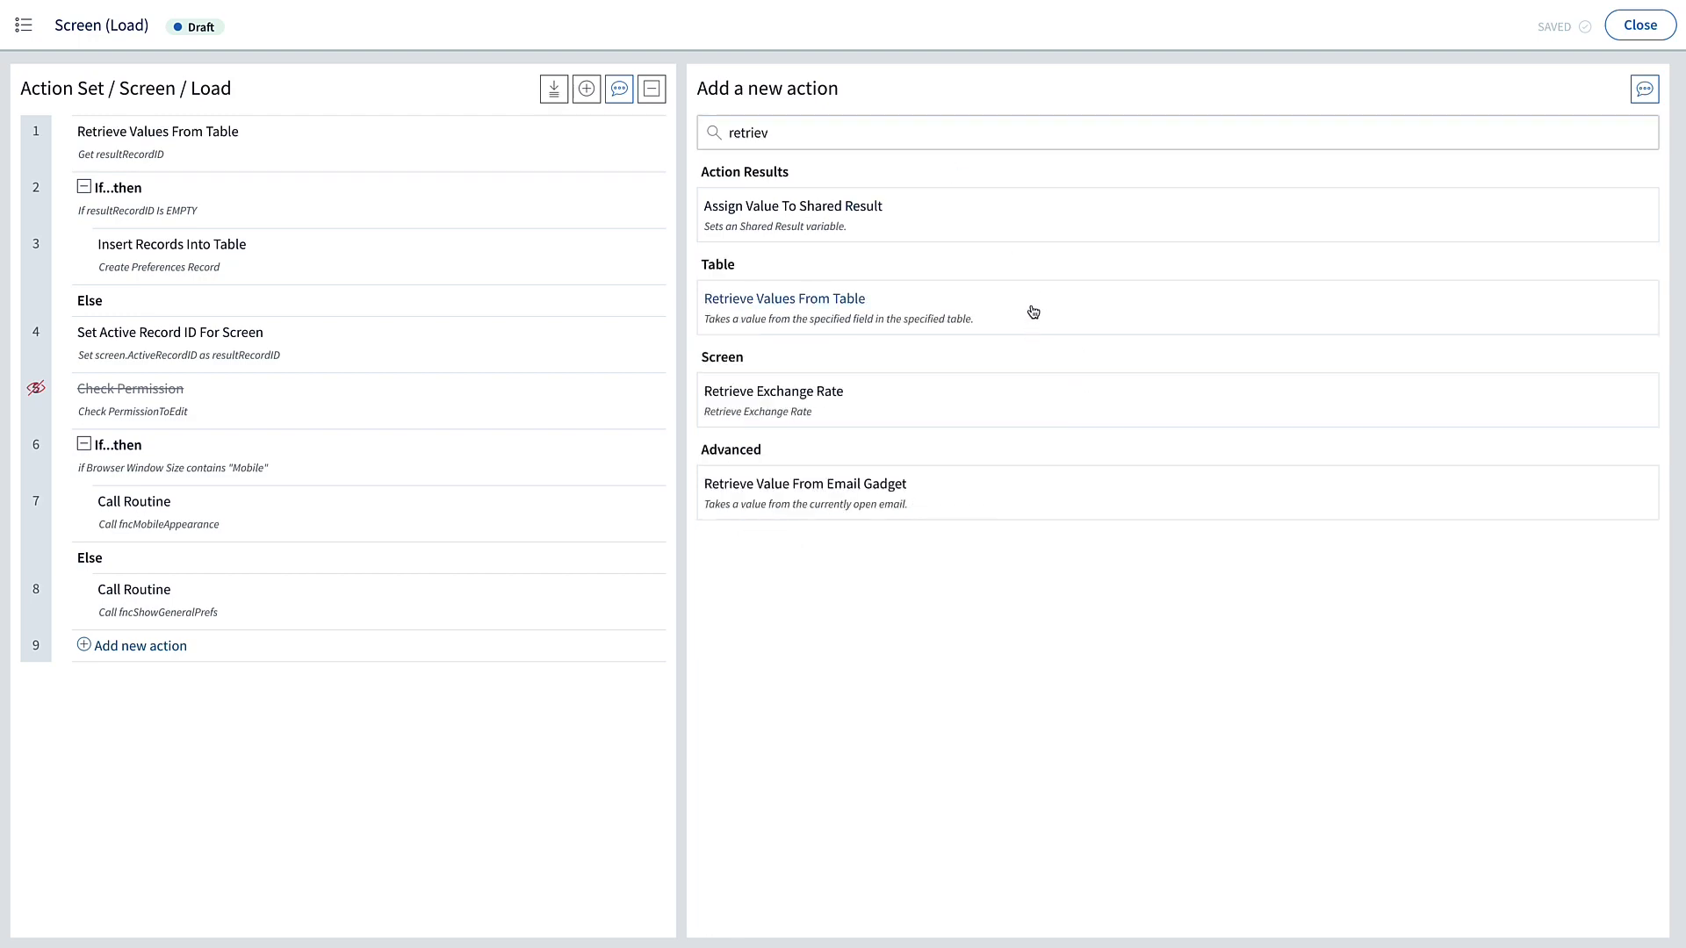
click(1032, 311)
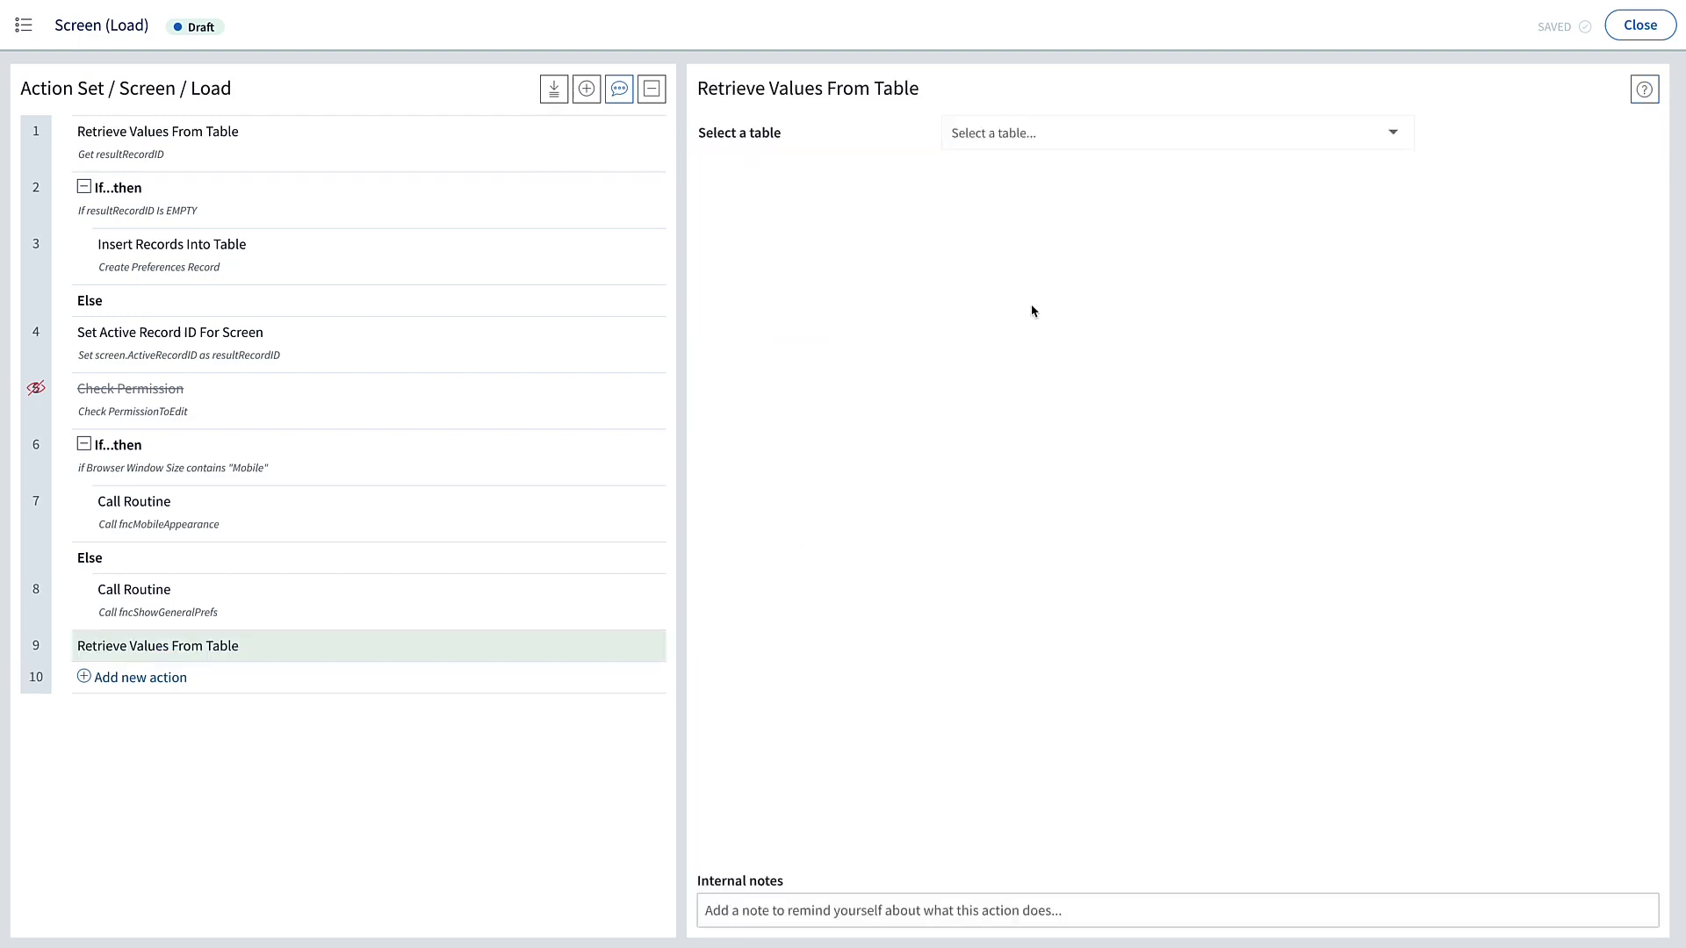
click(1093, 133)
text(comp)
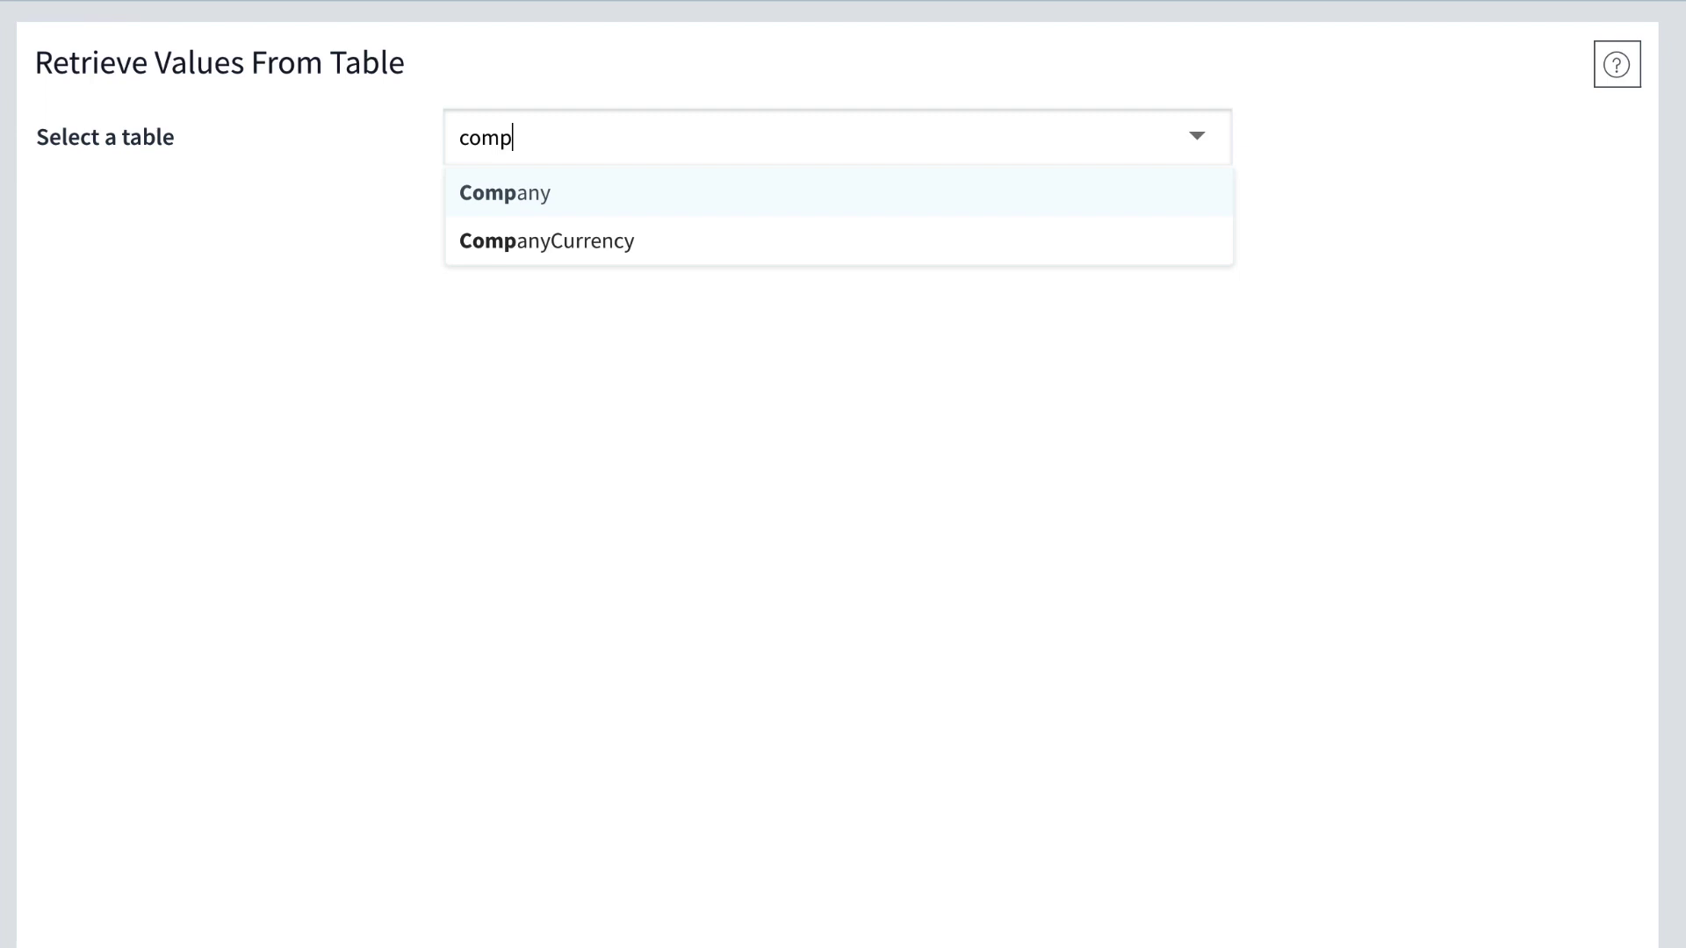
text(any)
click(678, 192)
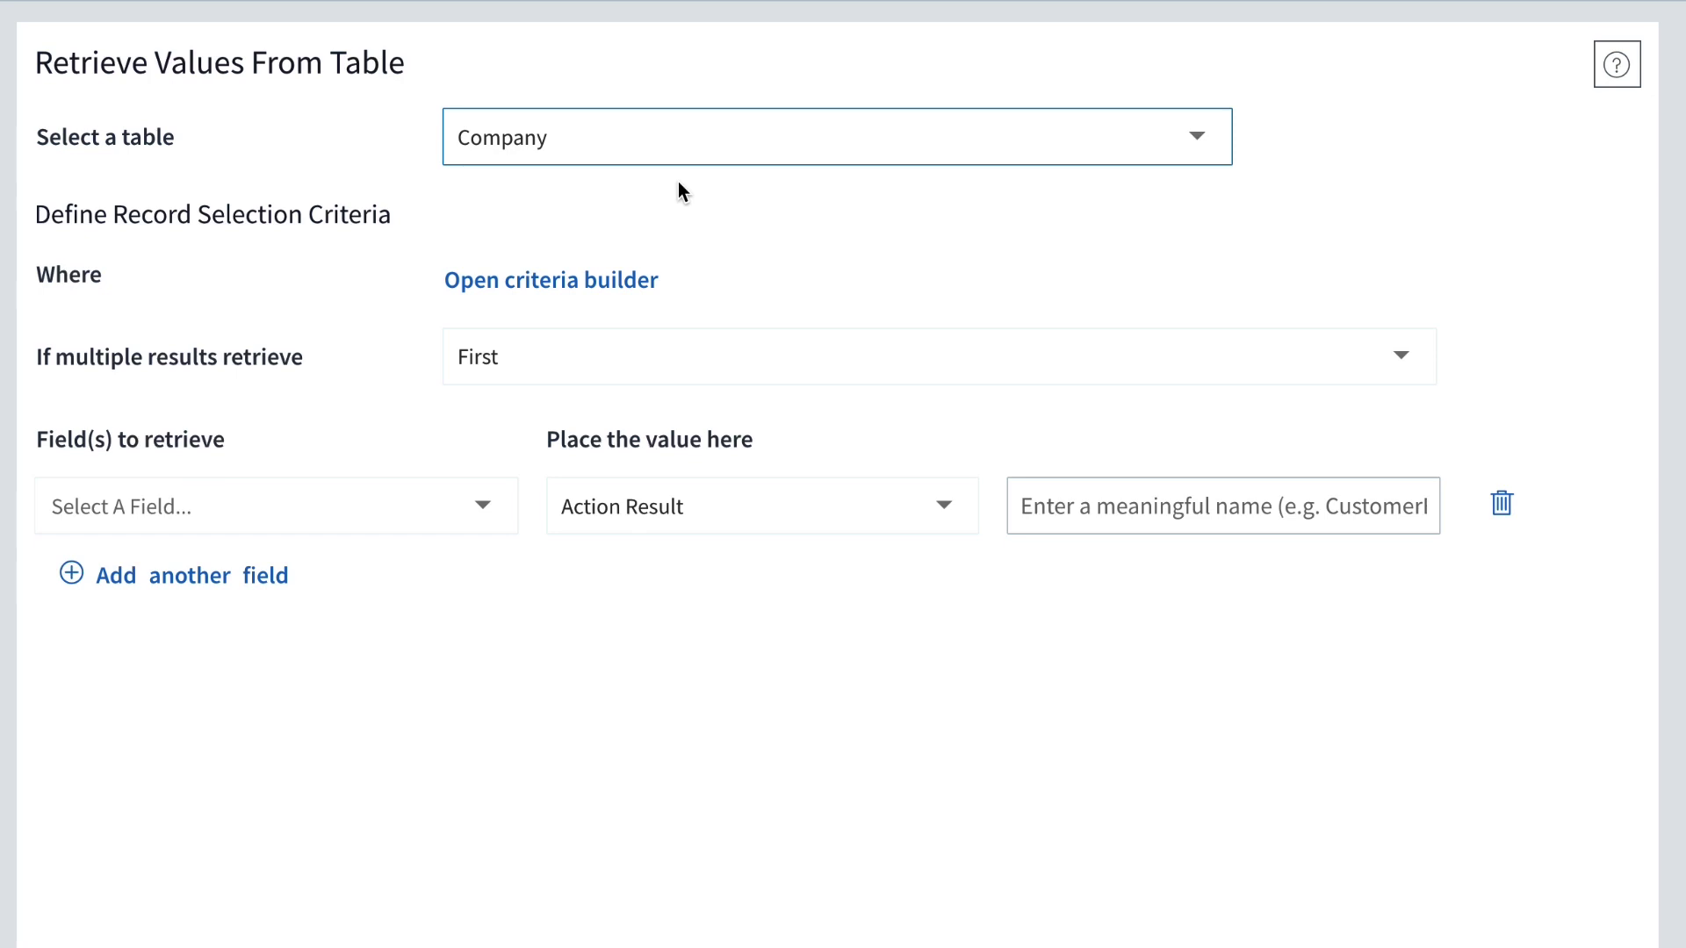
Set the retrieval criteria to RecordID Is Equal to the number 1.
click(625, 279)
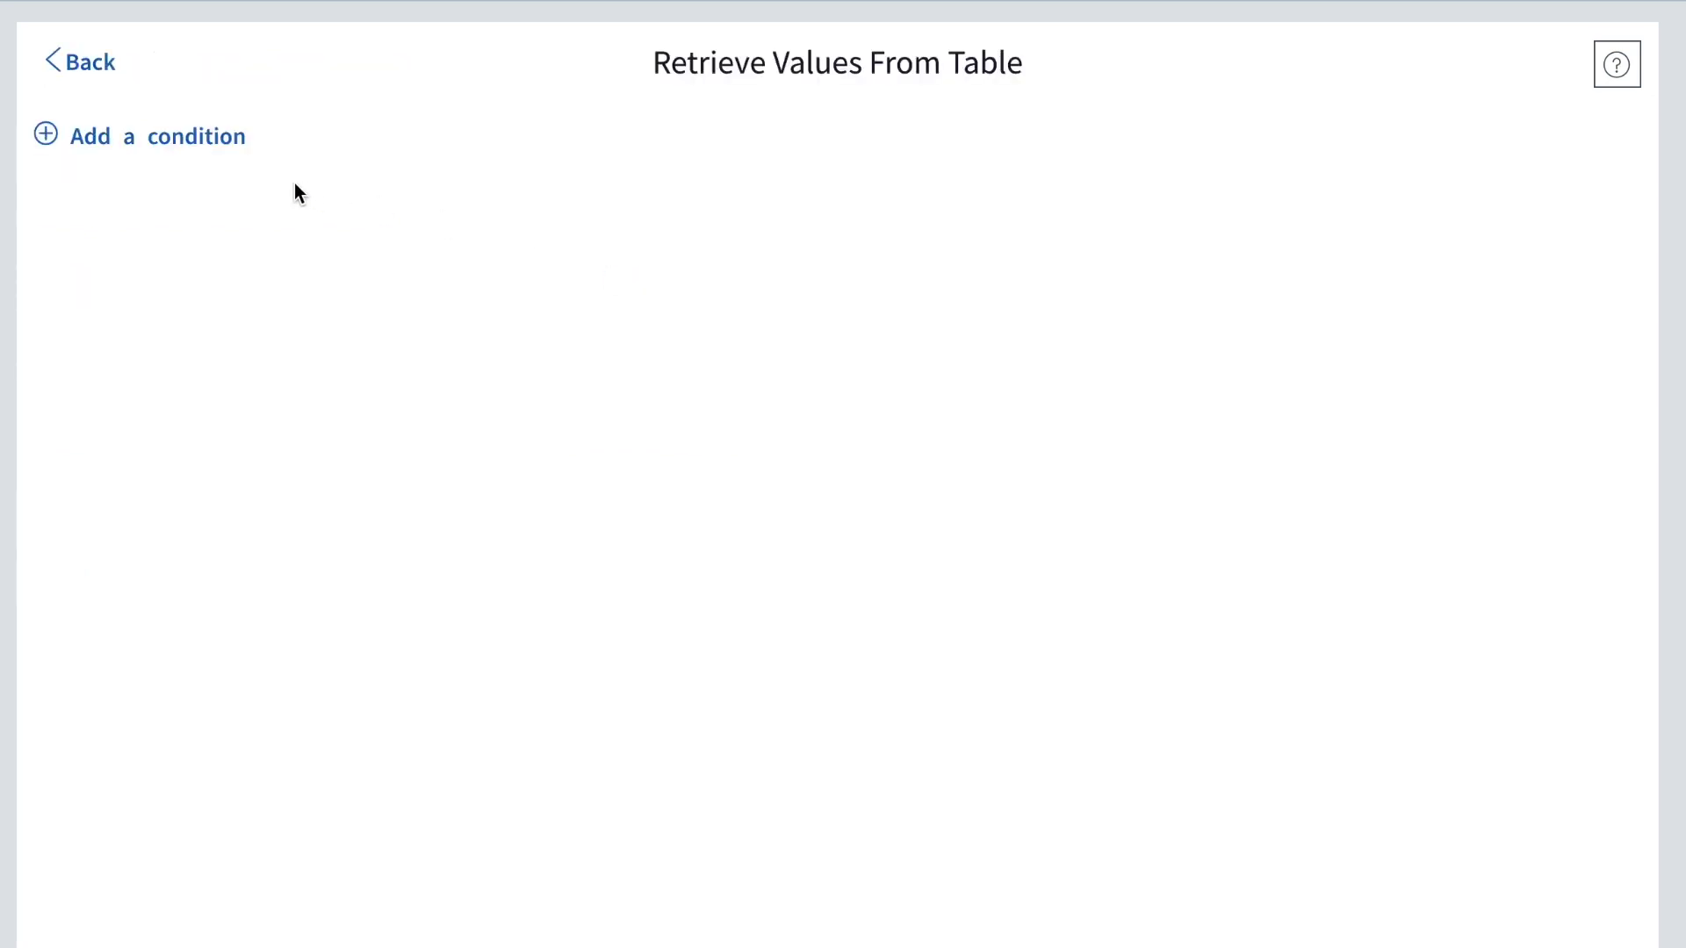
click(176, 137)
click(328, 211)
text(r)
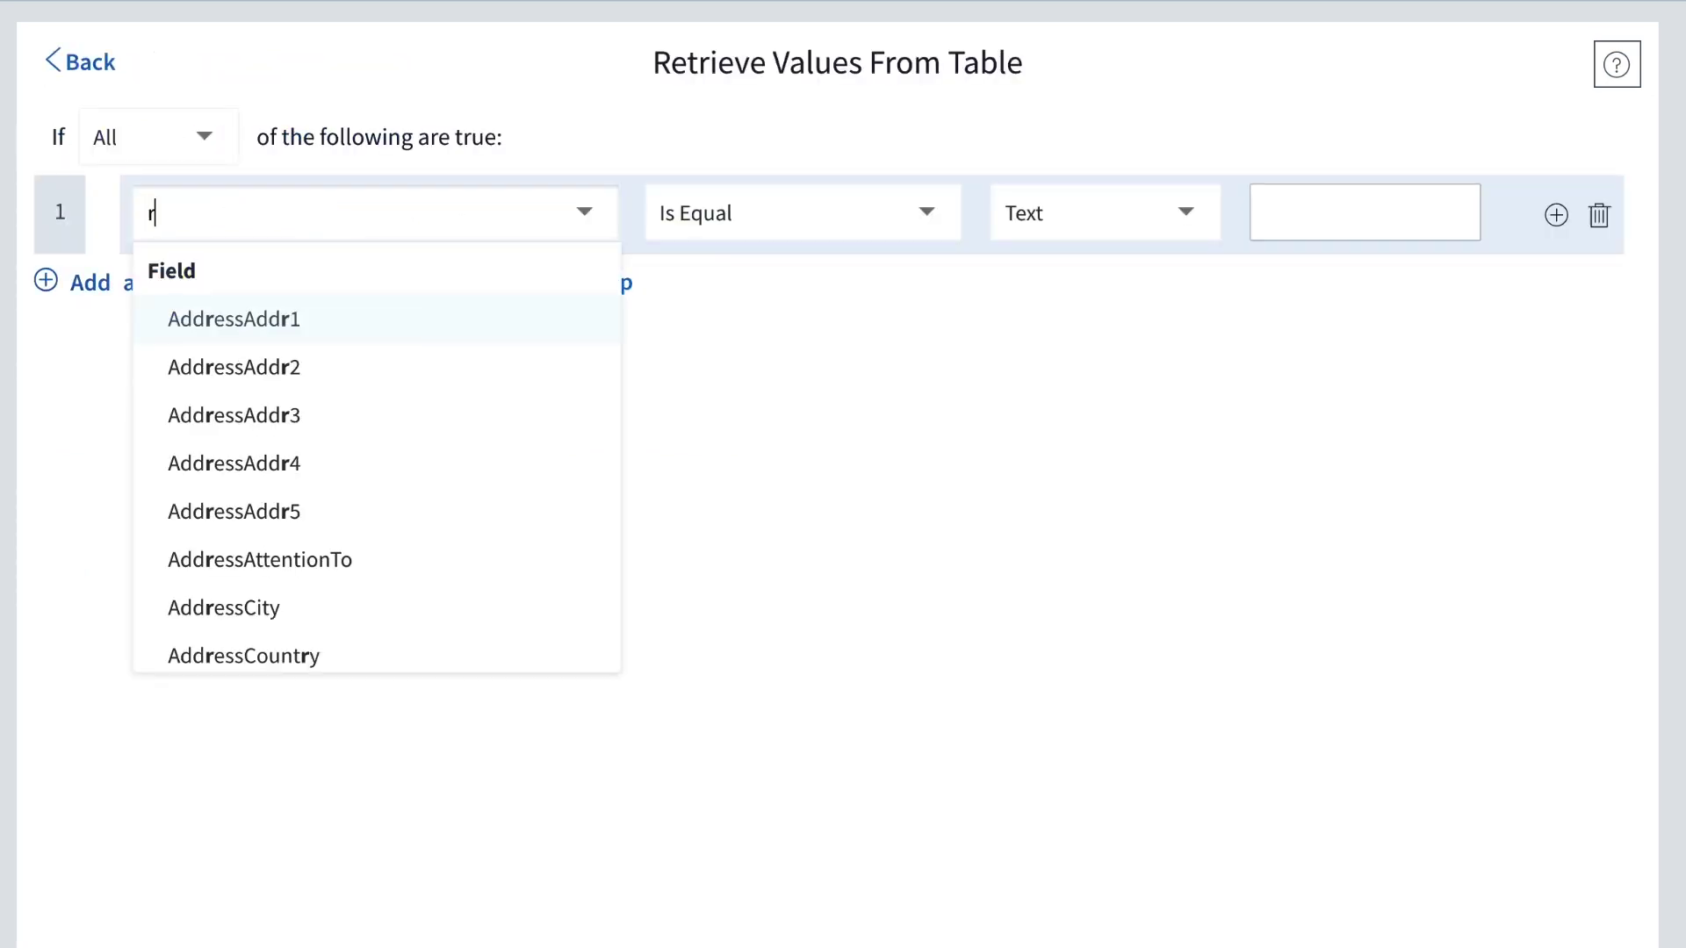
text(ecor)
click(433, 426)
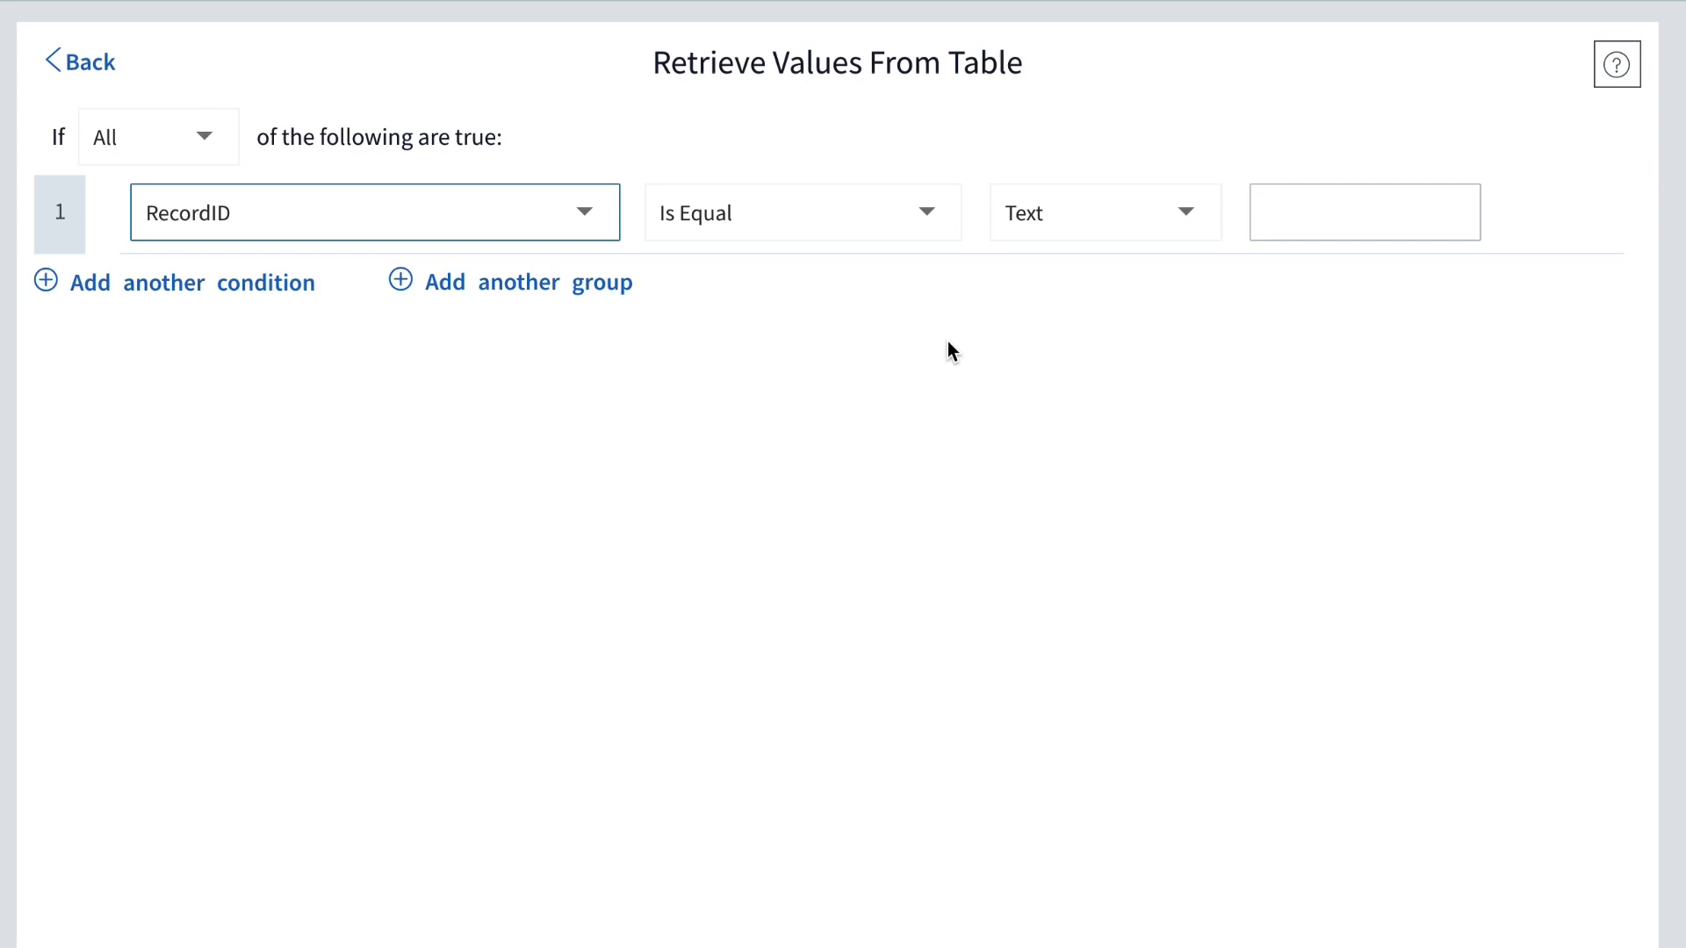
click(1099, 230)
click(1116, 374)
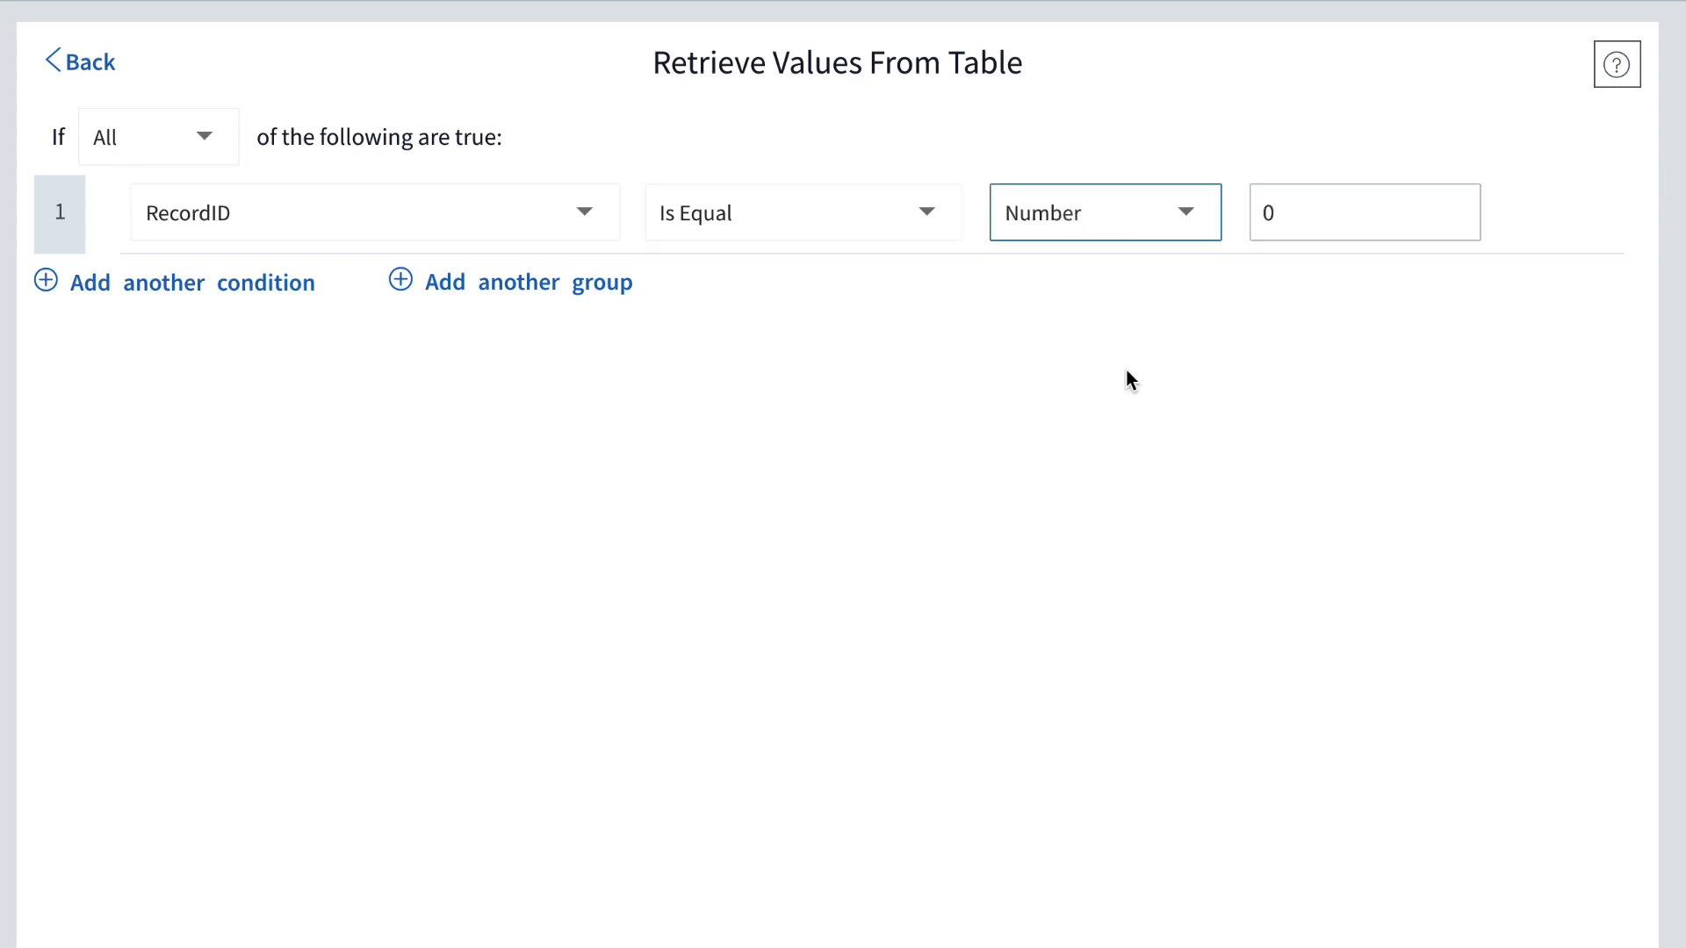
click(1335, 206)
click(1455, 205)
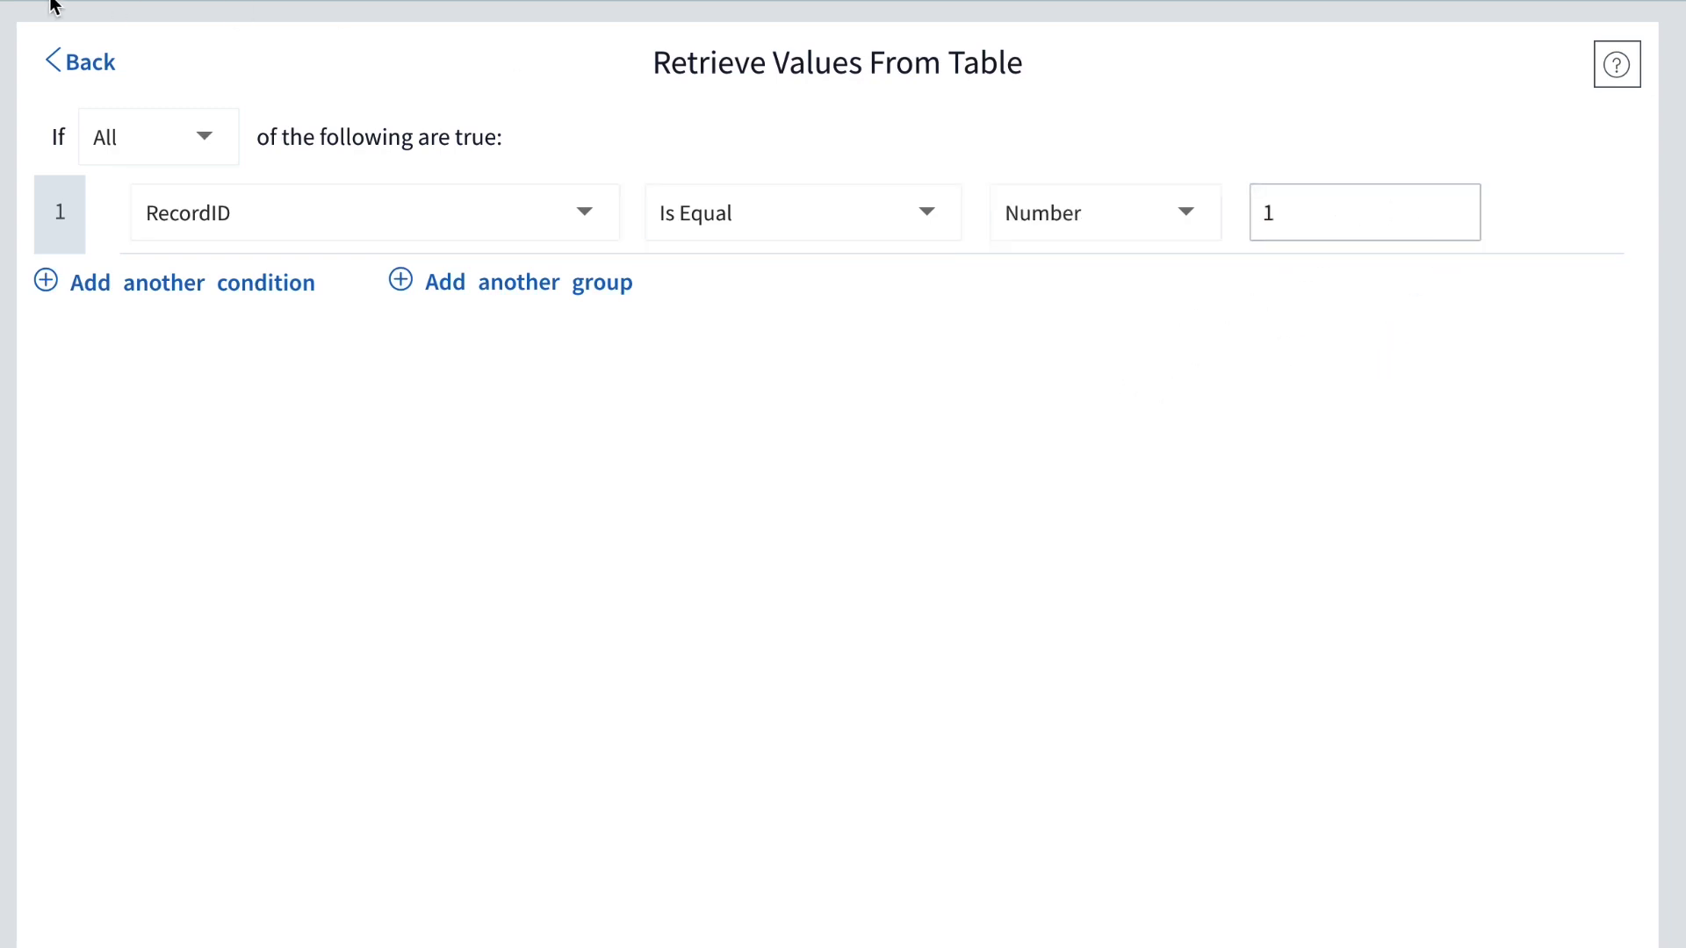
click(101, 61)
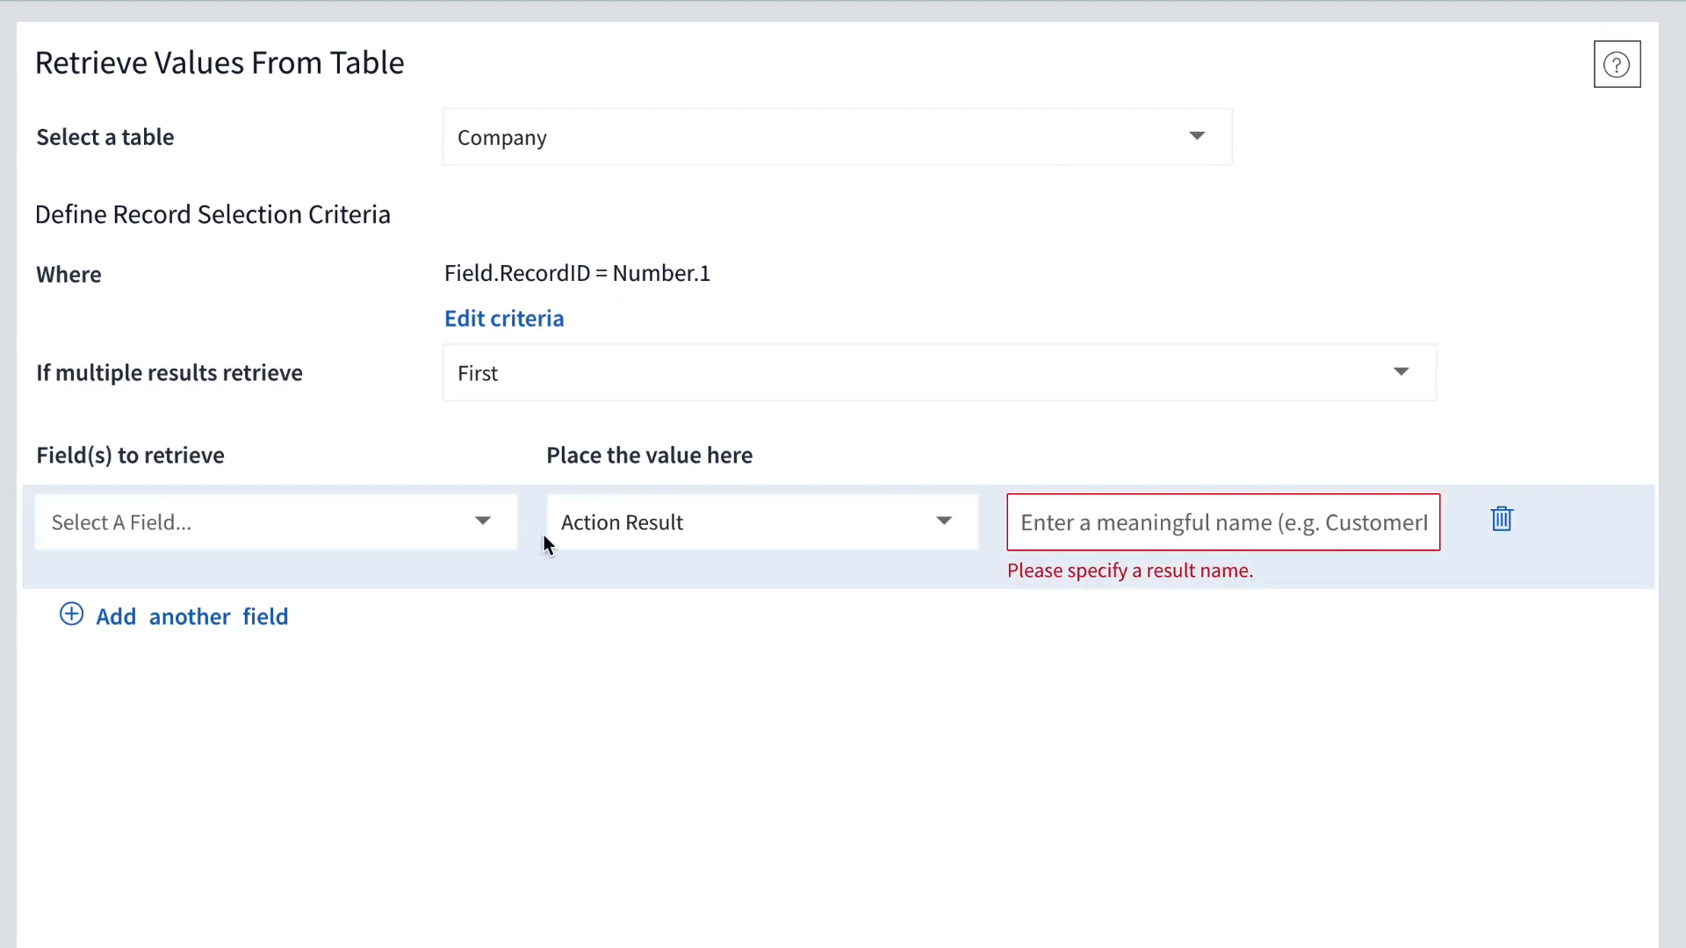
Retrieve the B4UHSTNumber field into objectHSTNumber.
click(491, 529)
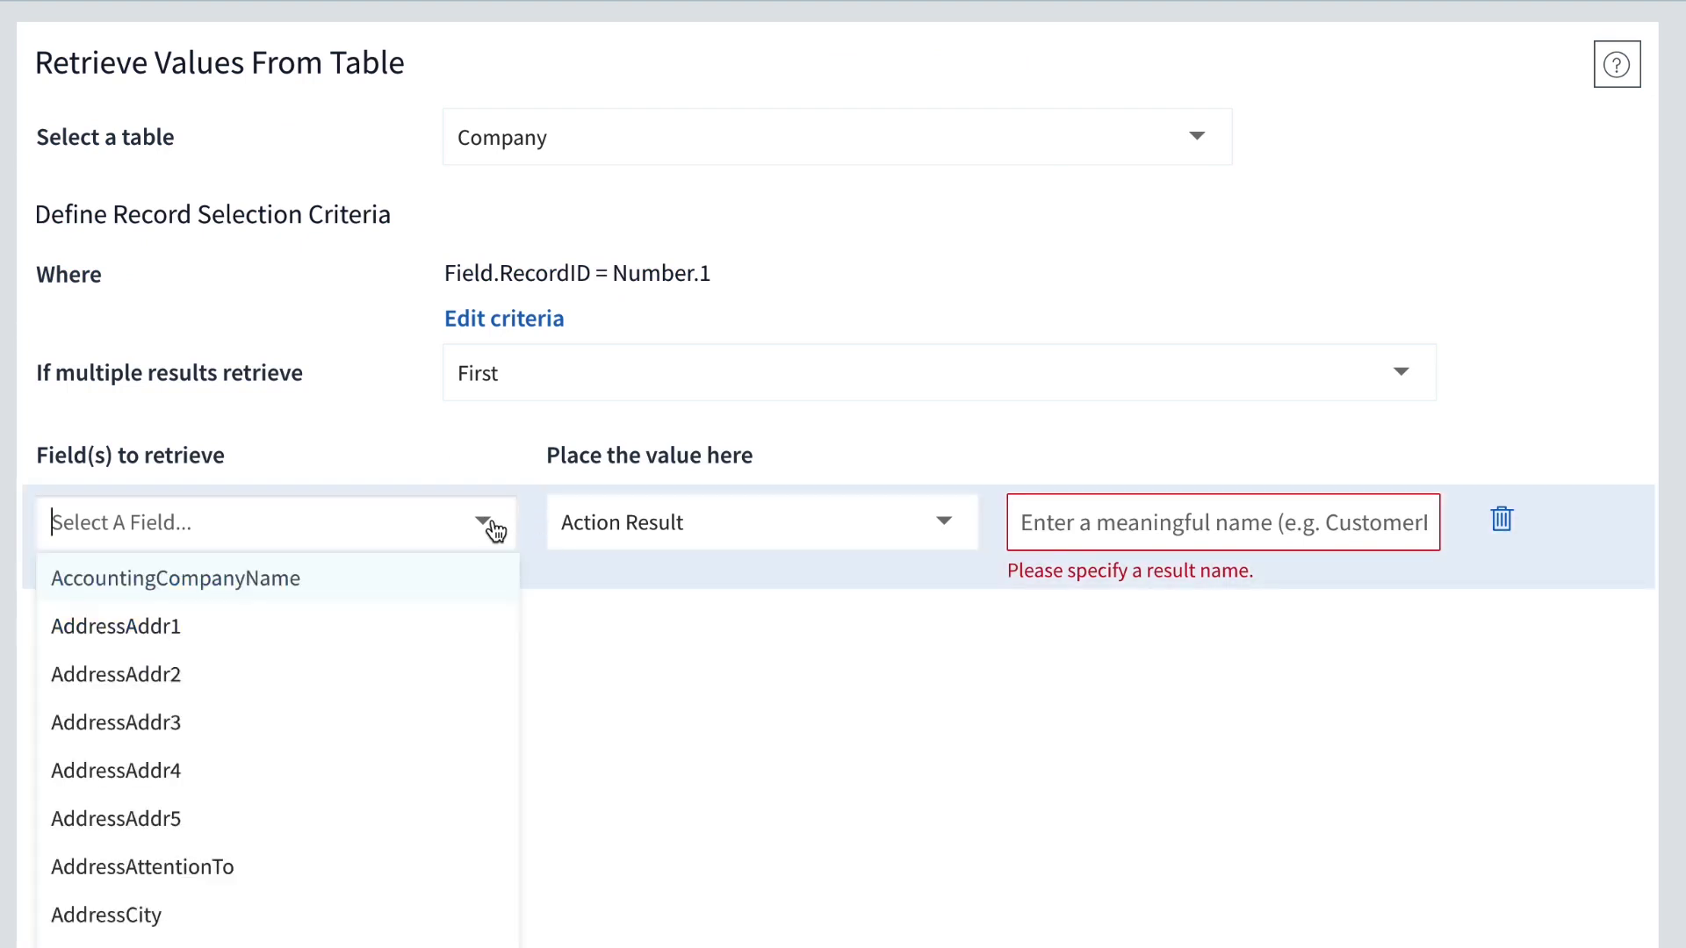
text(B)
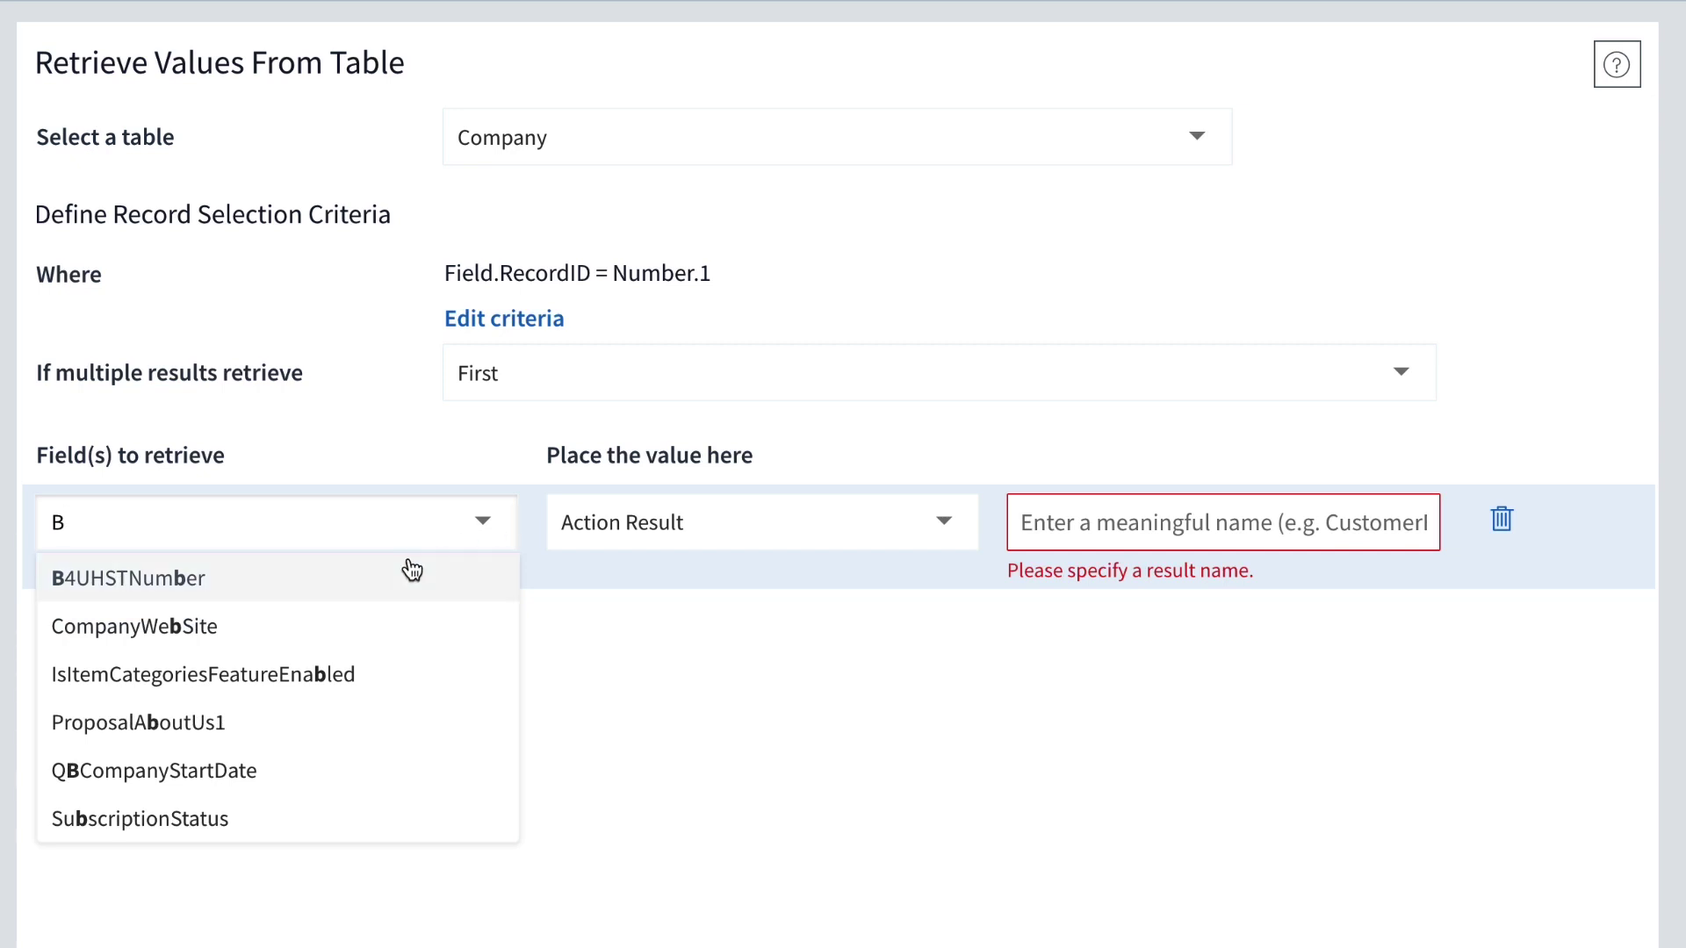
click(342, 578)
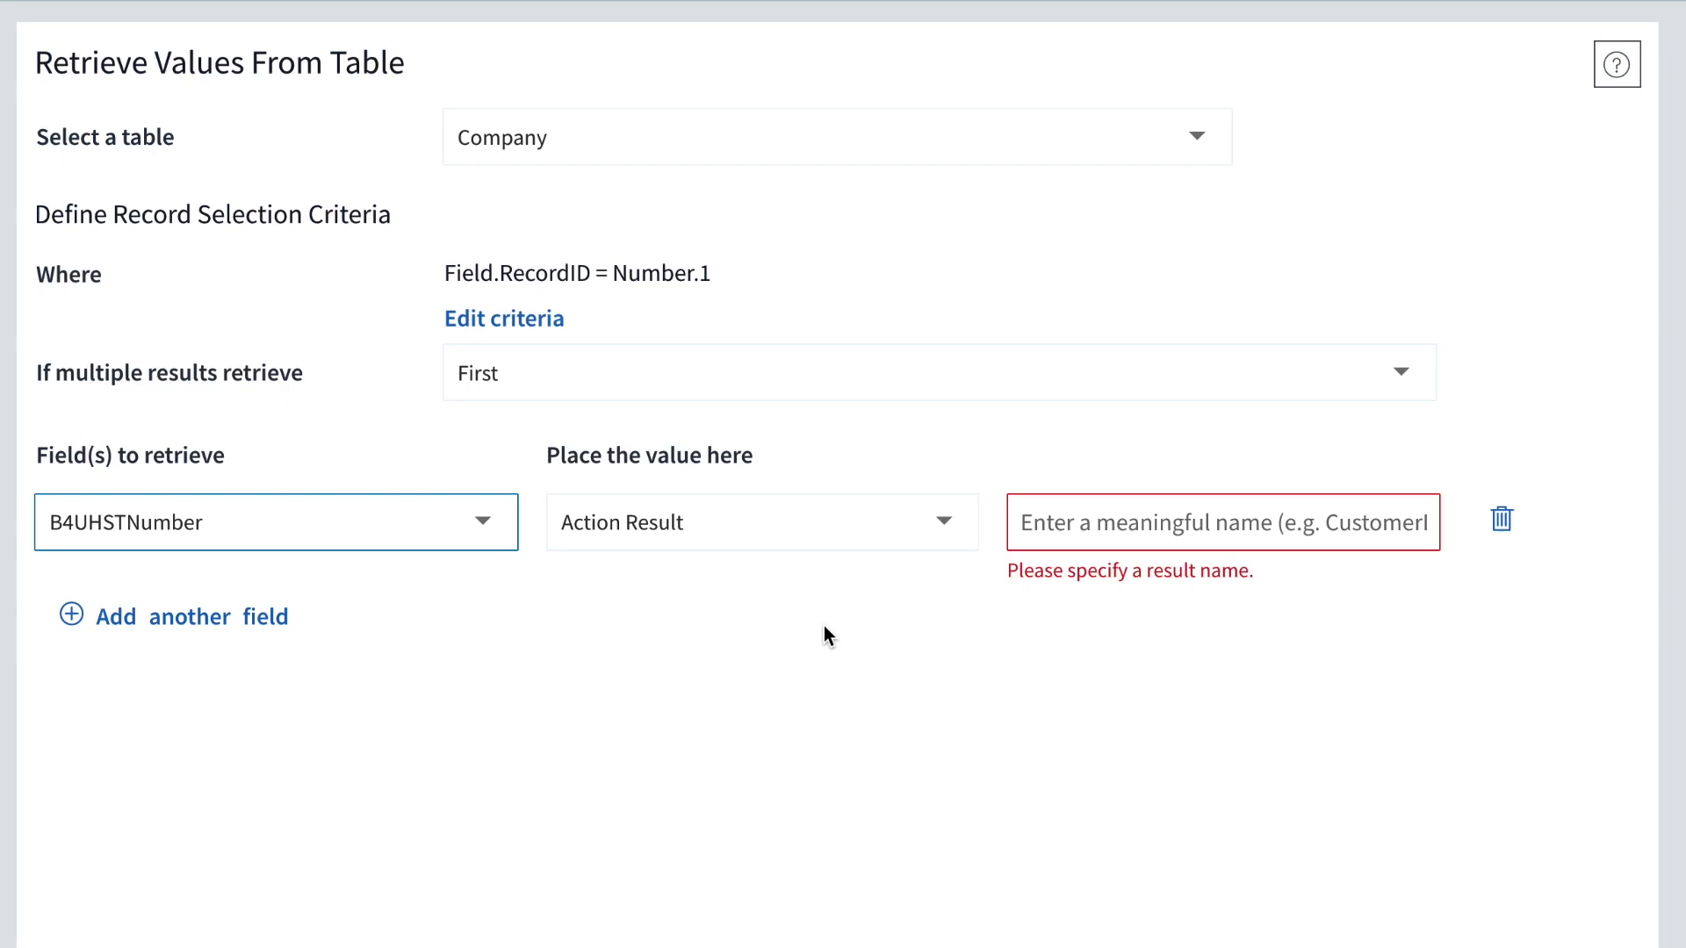
click(946, 524)
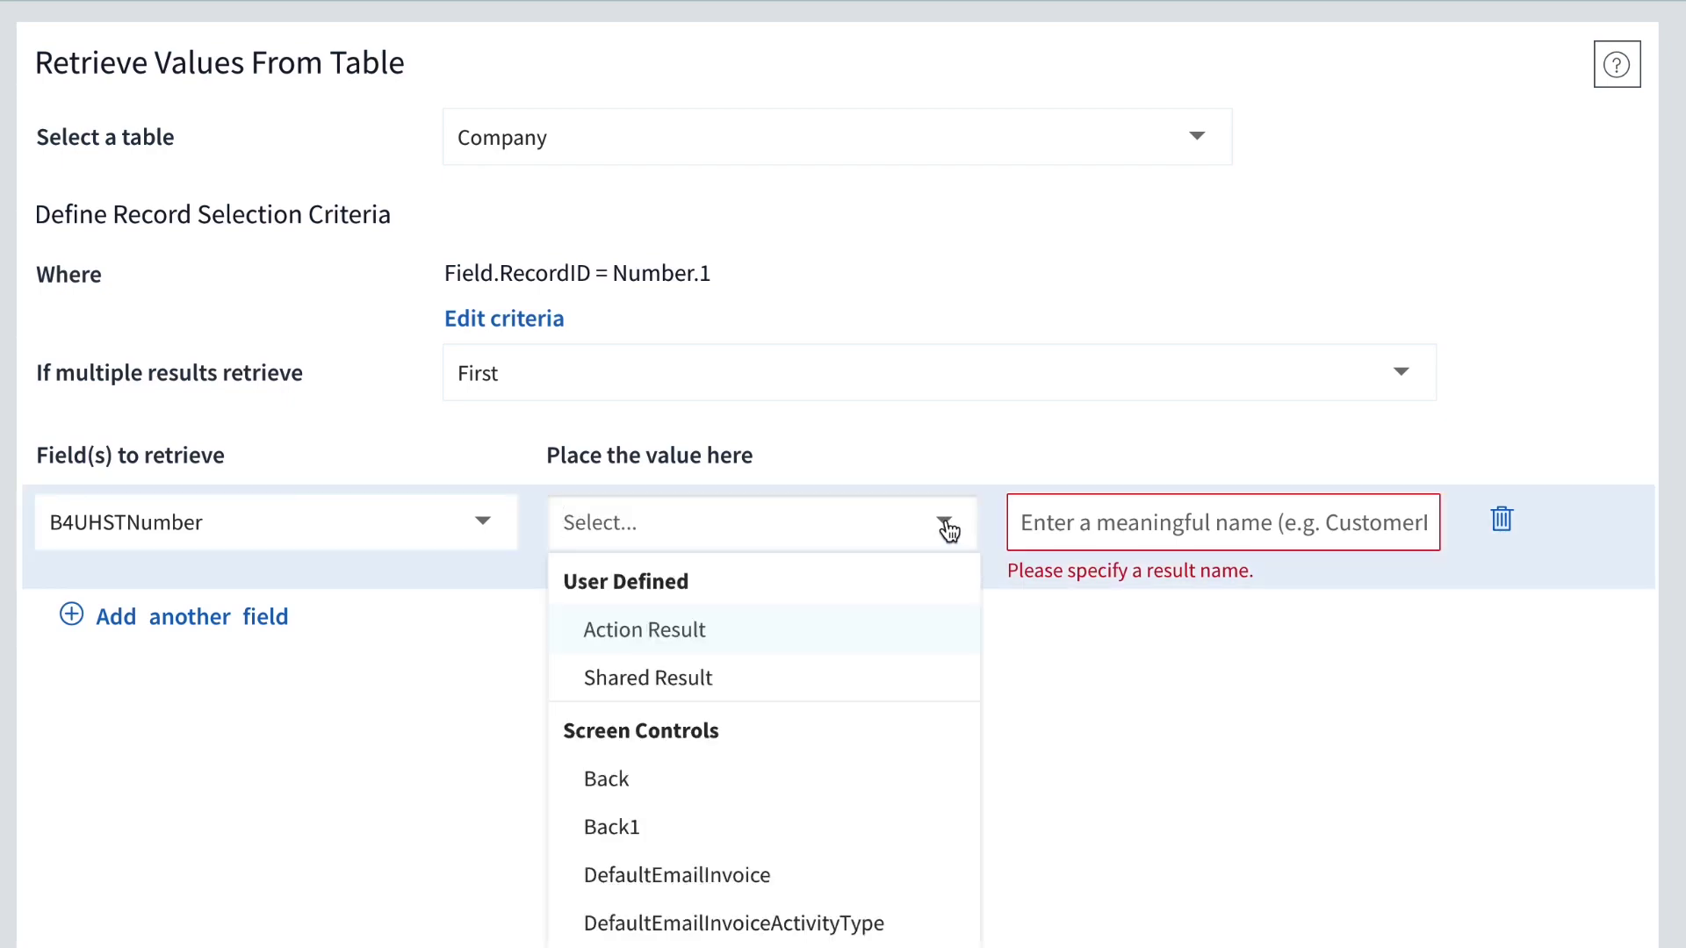
text(obje)
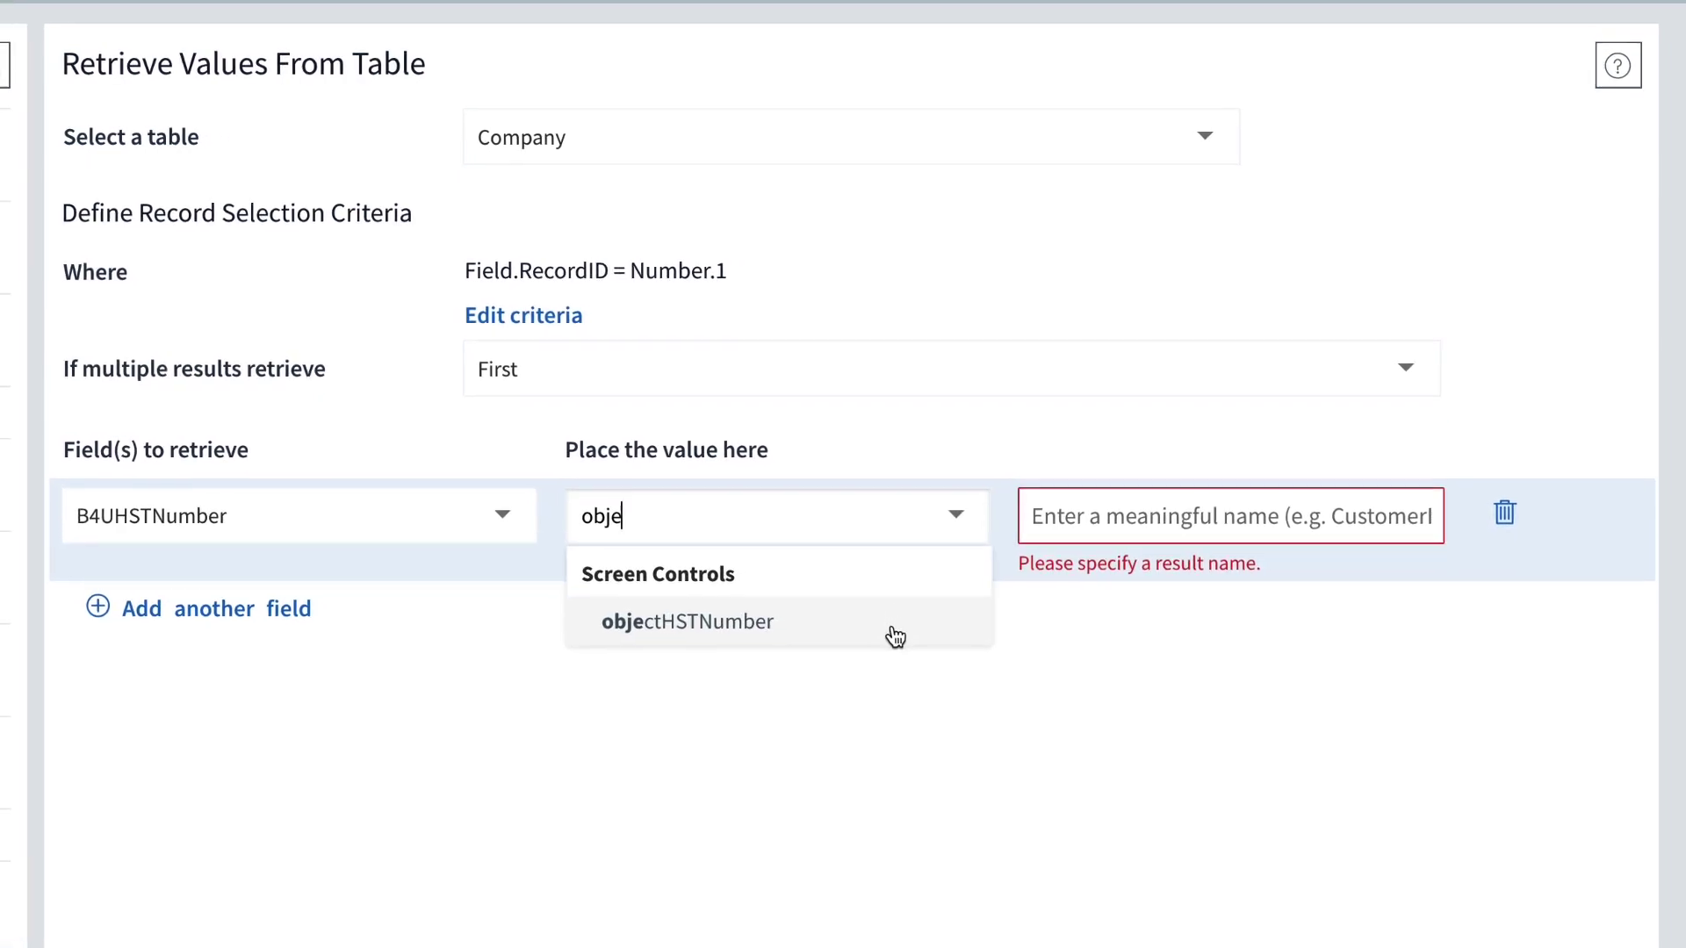
click(879, 630)
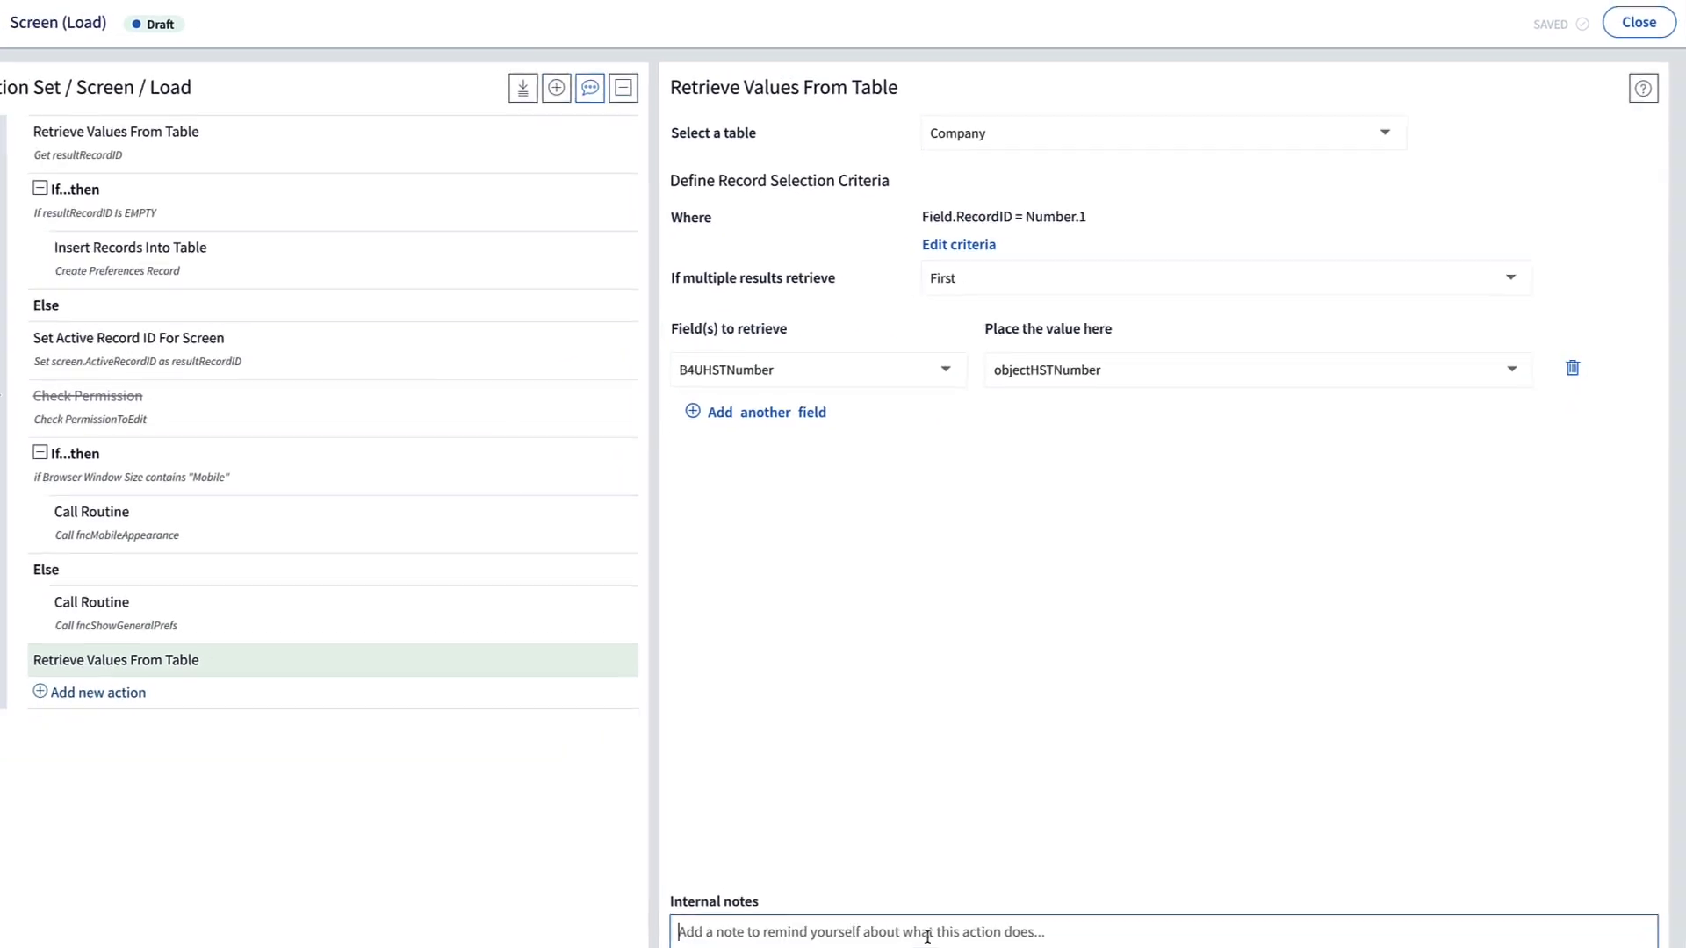
Write the internal note about retrieving and updating objectHSTNumber from the company table.
text(Populate)
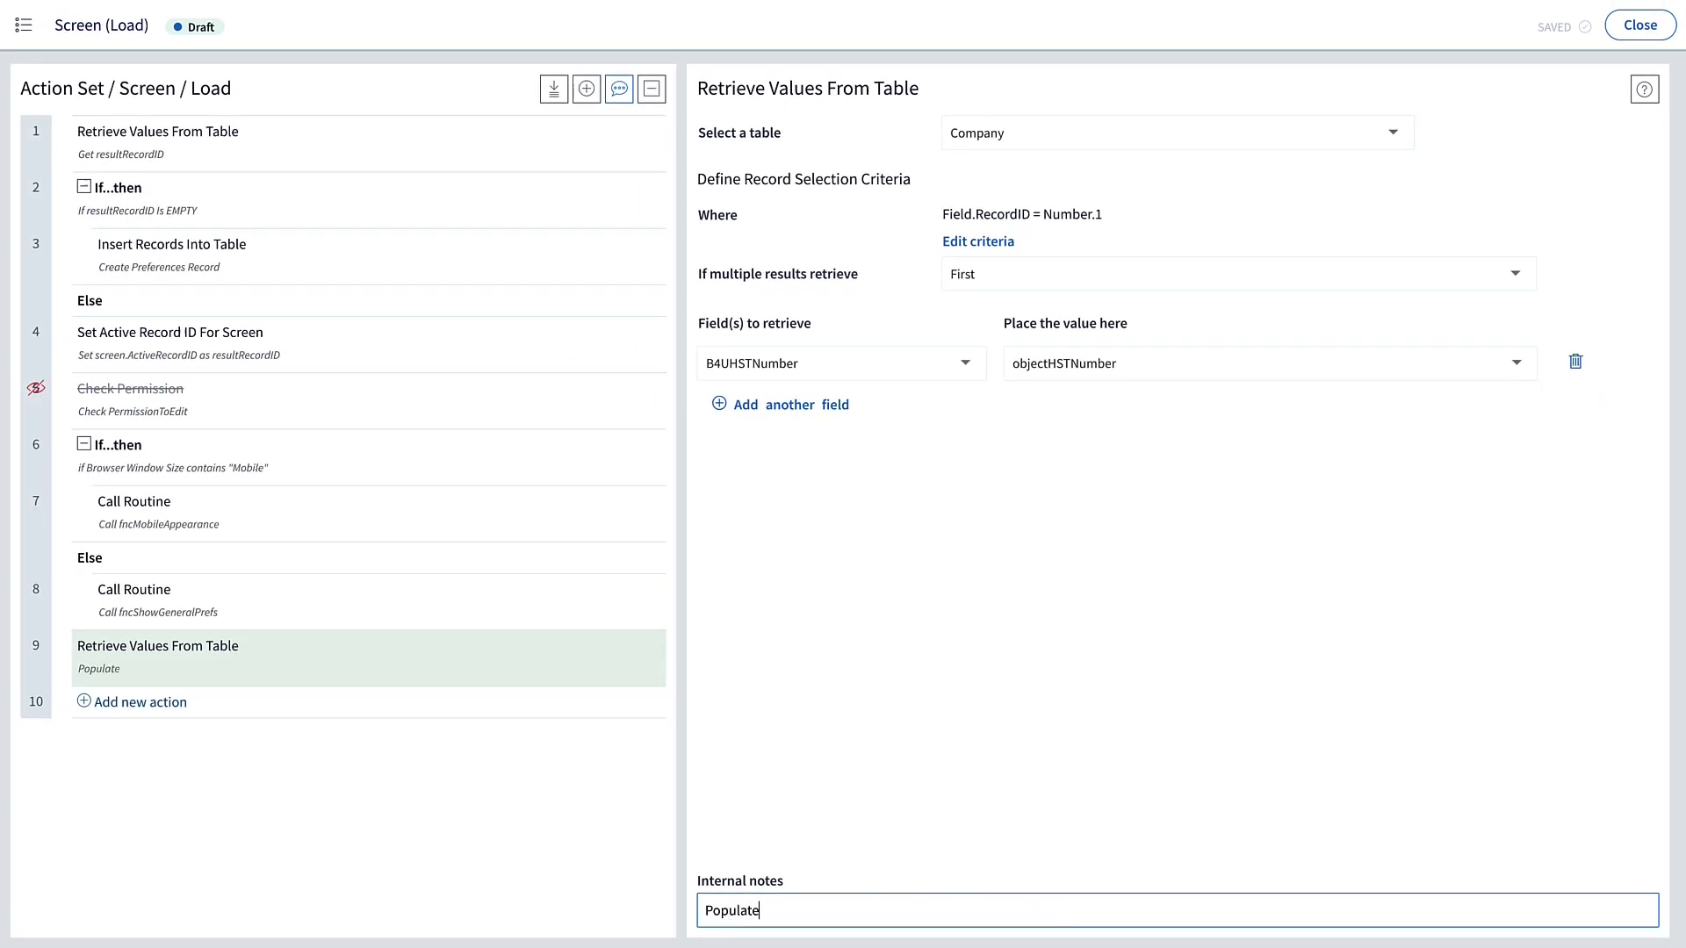
text( objectHSTNumber)
key(Home)
text(Retrieve and)
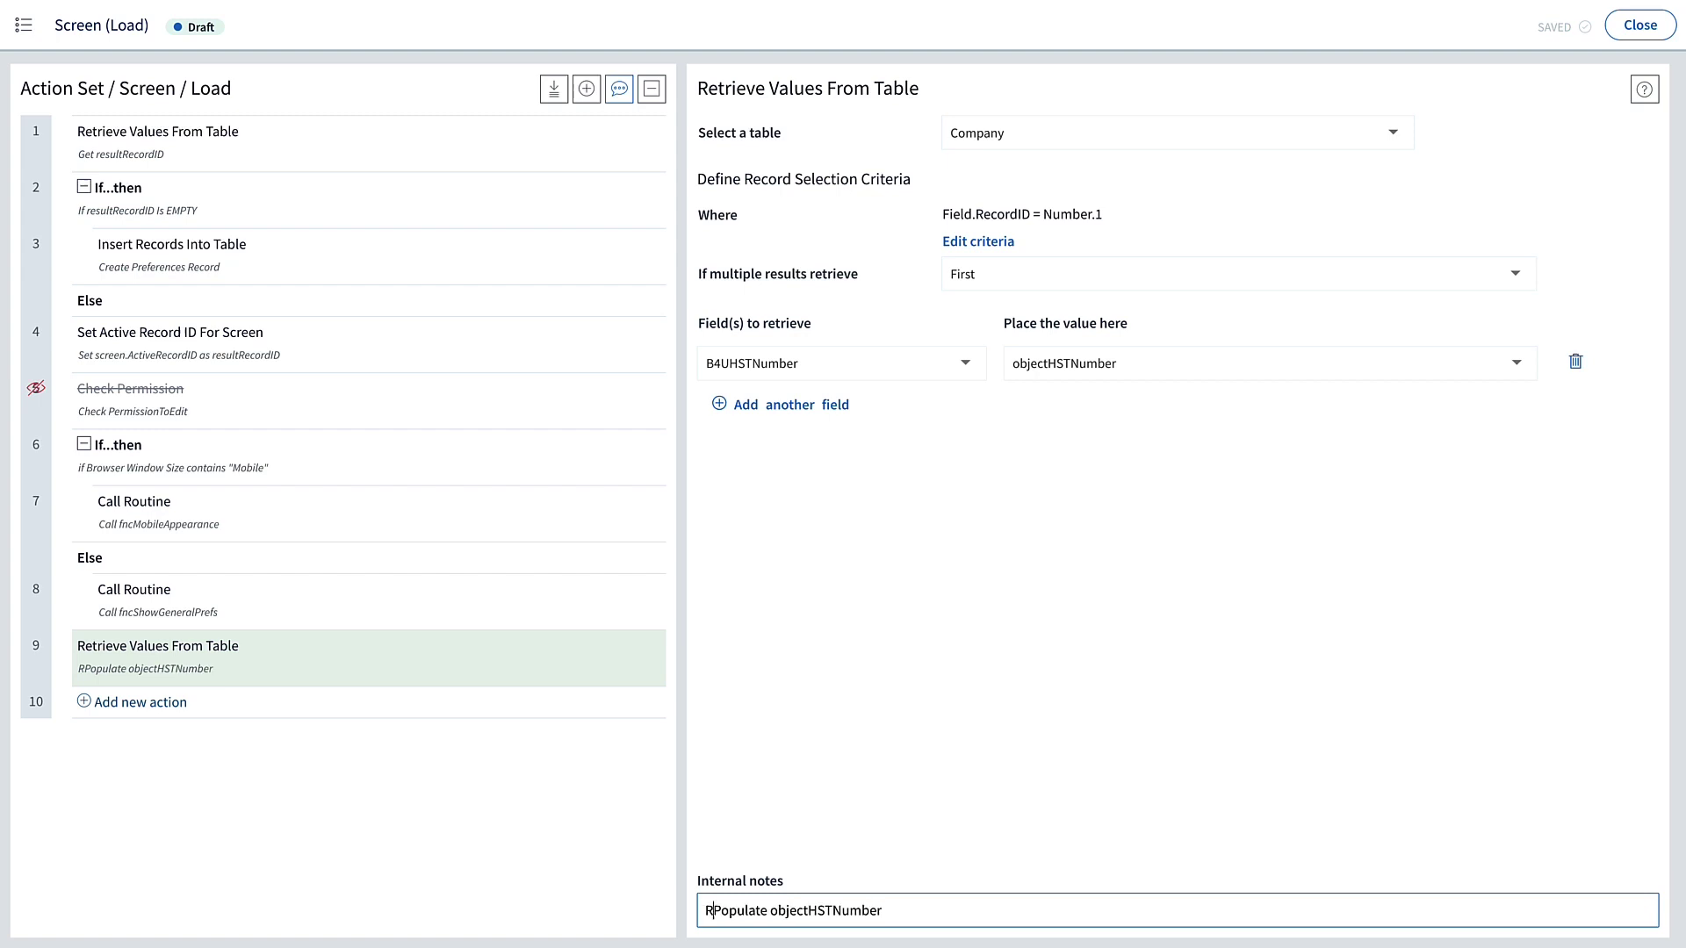
key(shift+End)
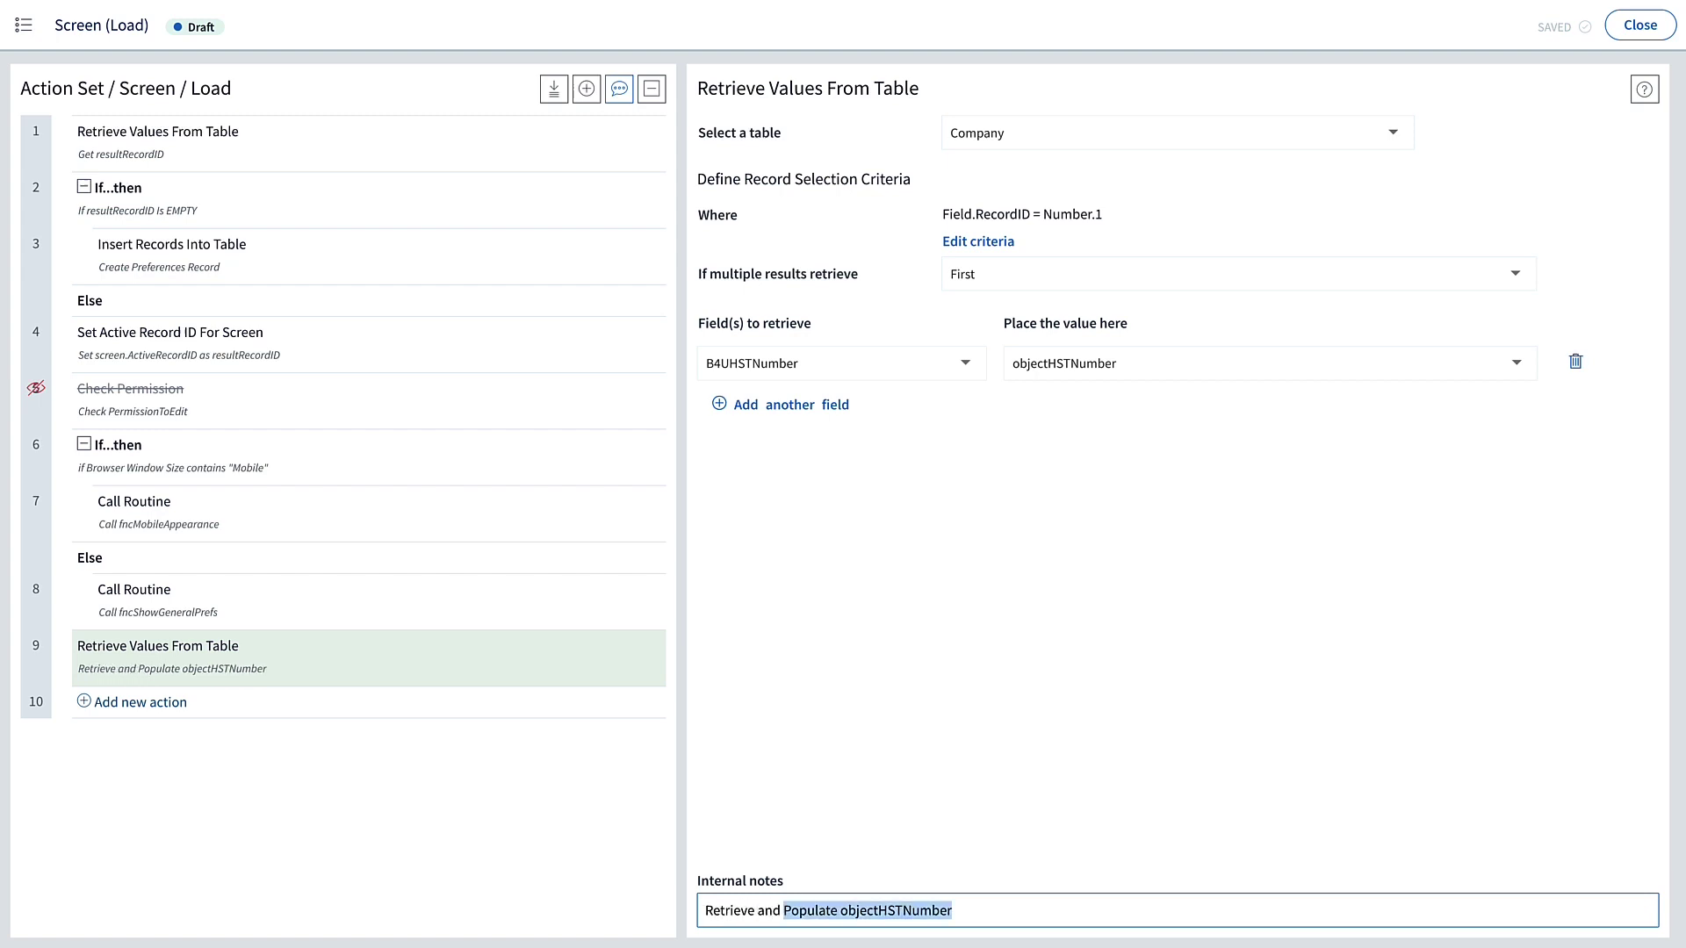
text(update object)
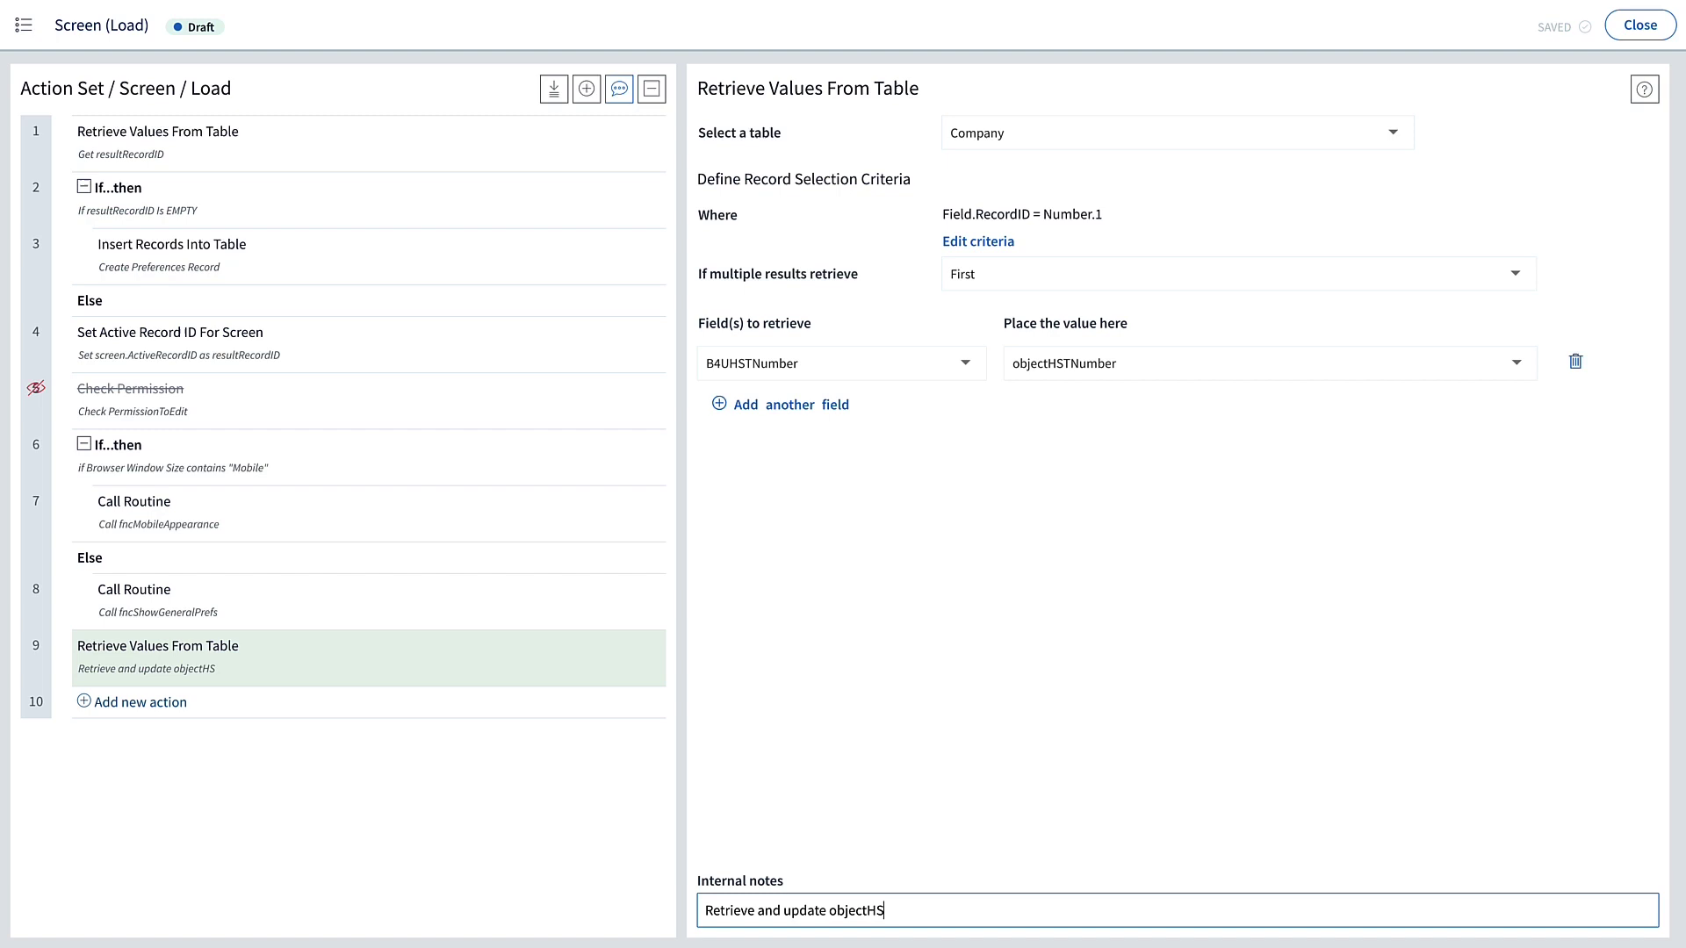
text(TNumber from compa)
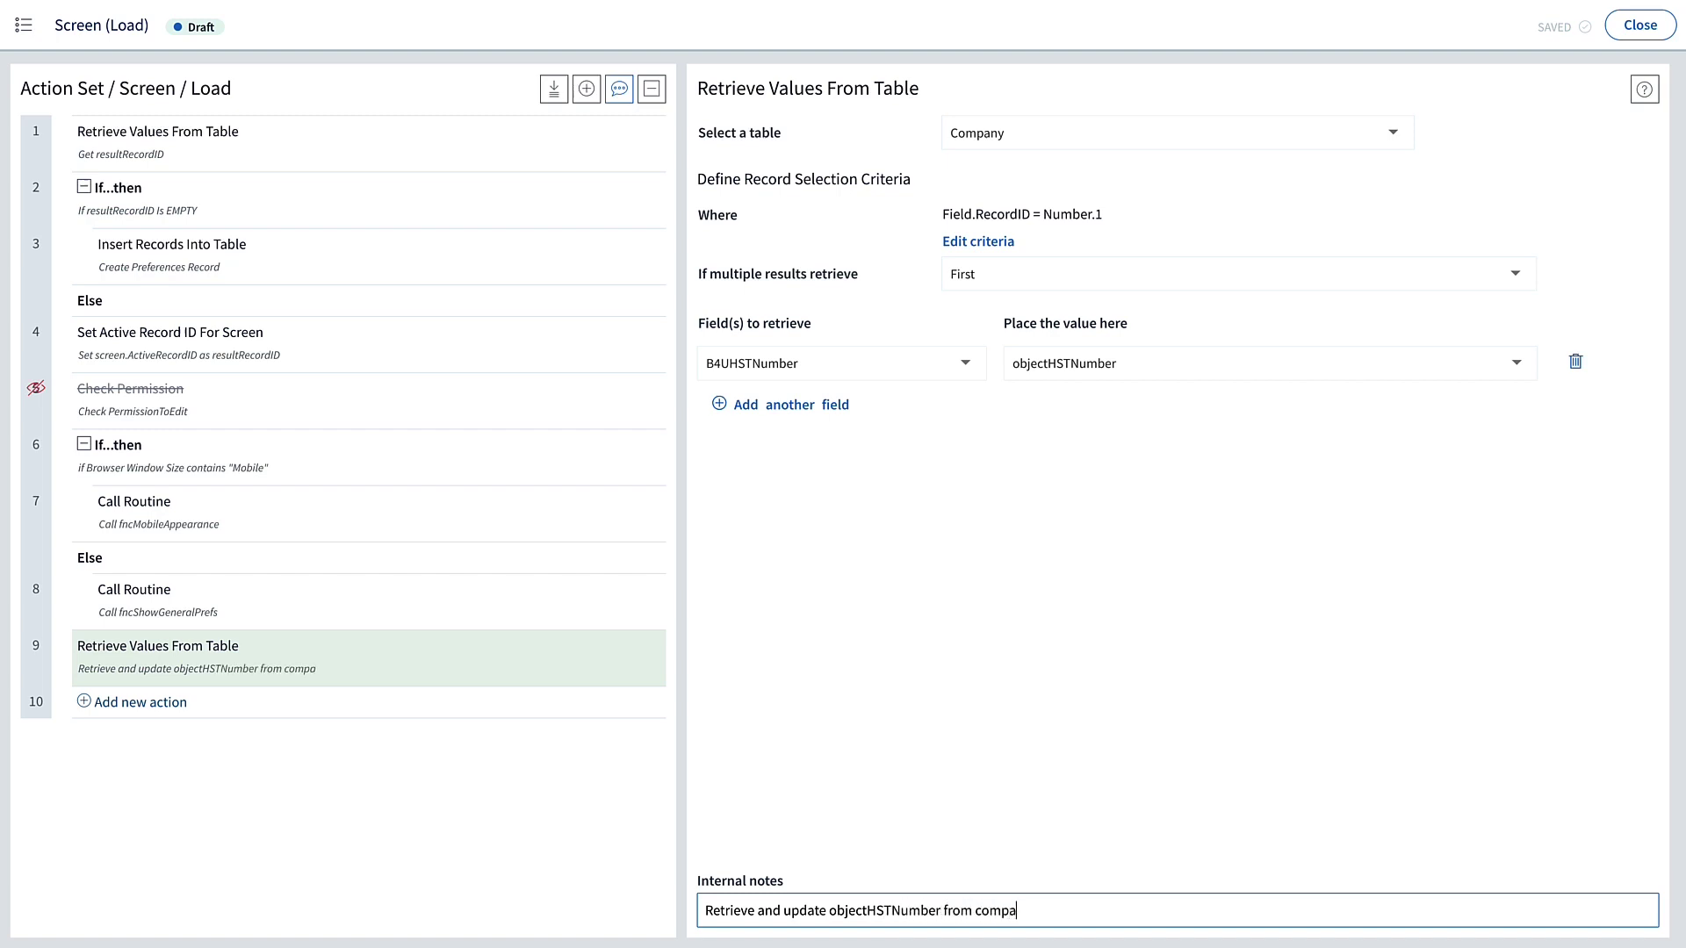
text(ny table)
Close the load actions and edit the SaveAllChanges button's Click action set.
click(1639, 26)
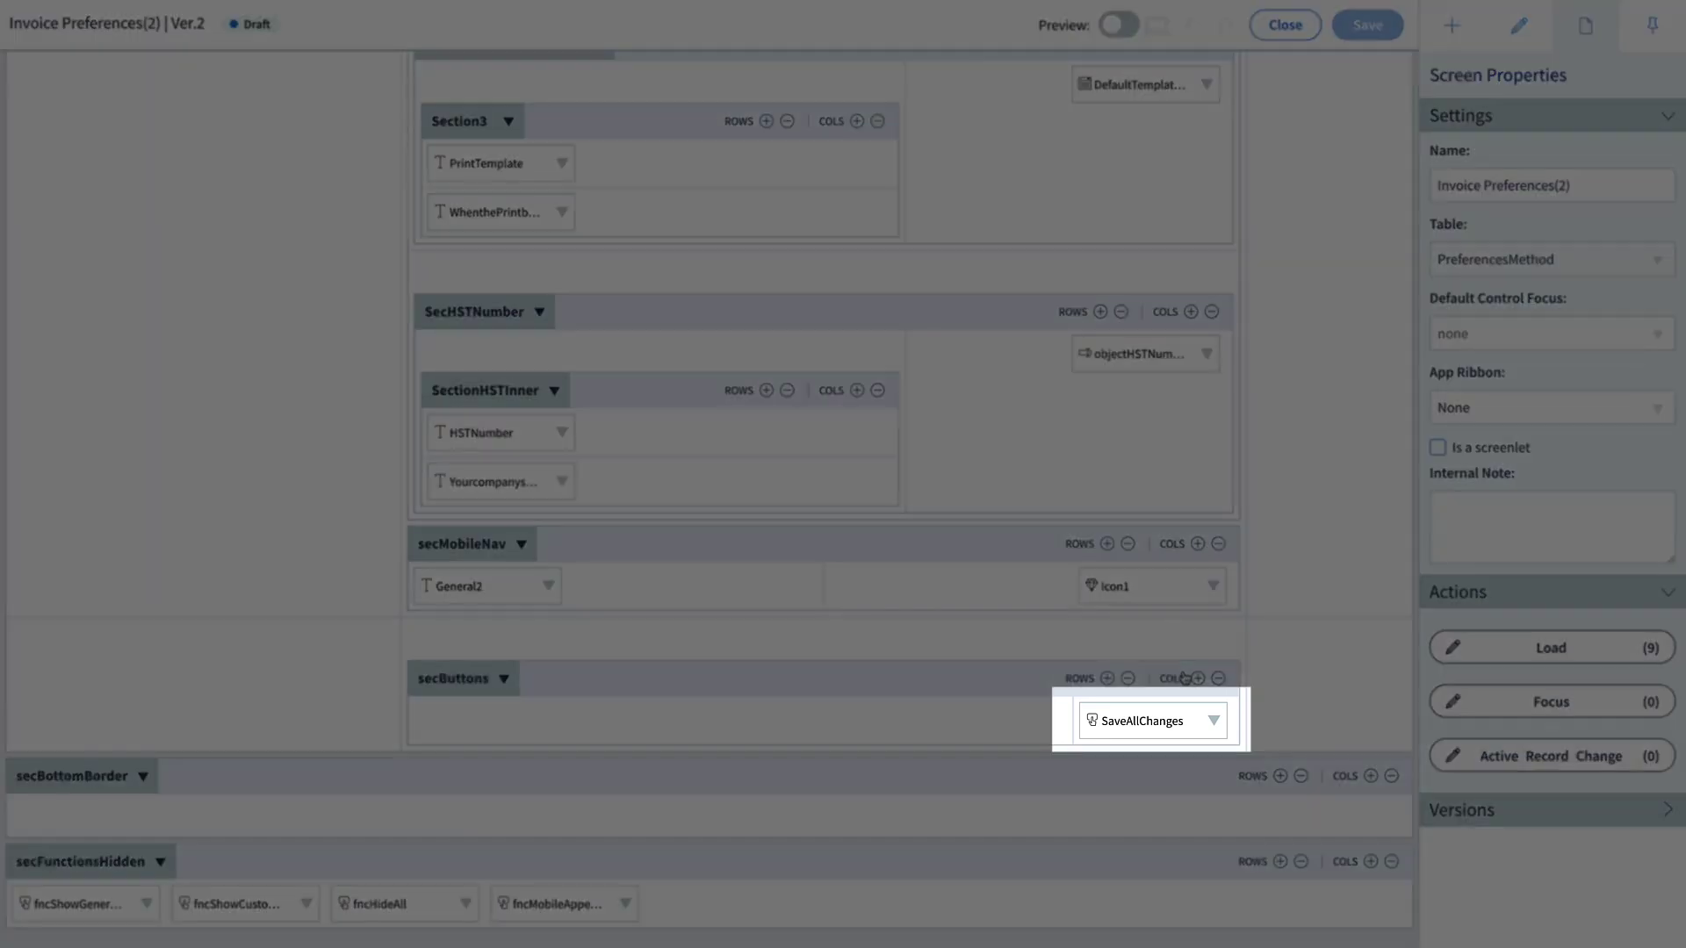
click(1153, 718)
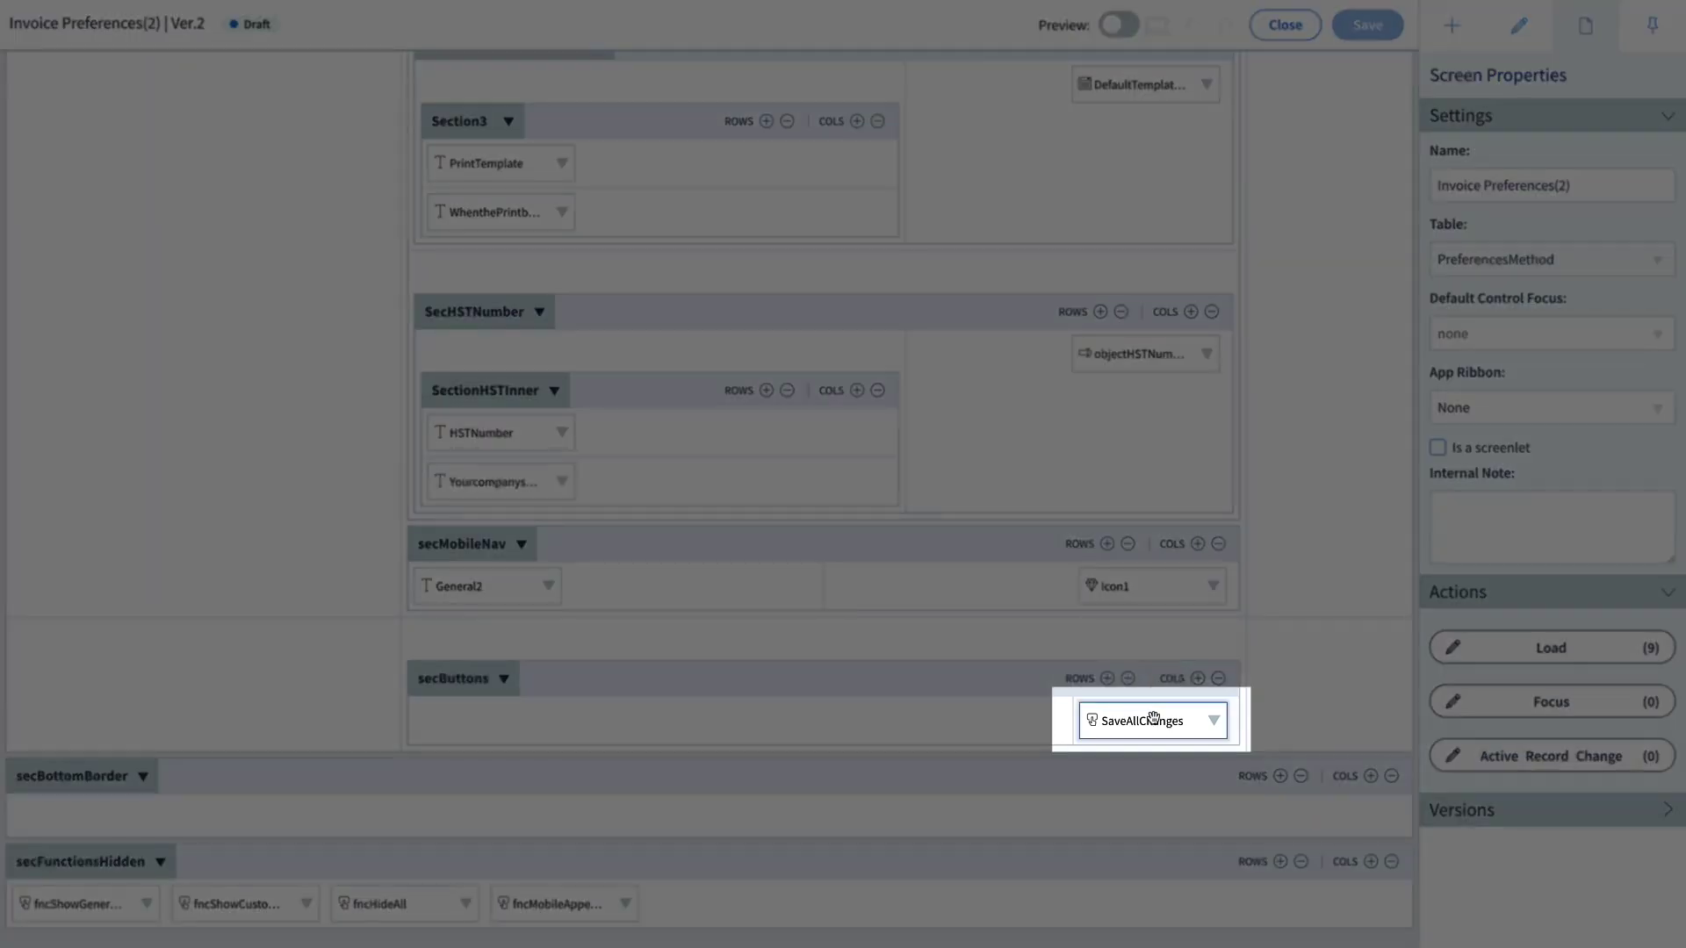
click(1212, 720)
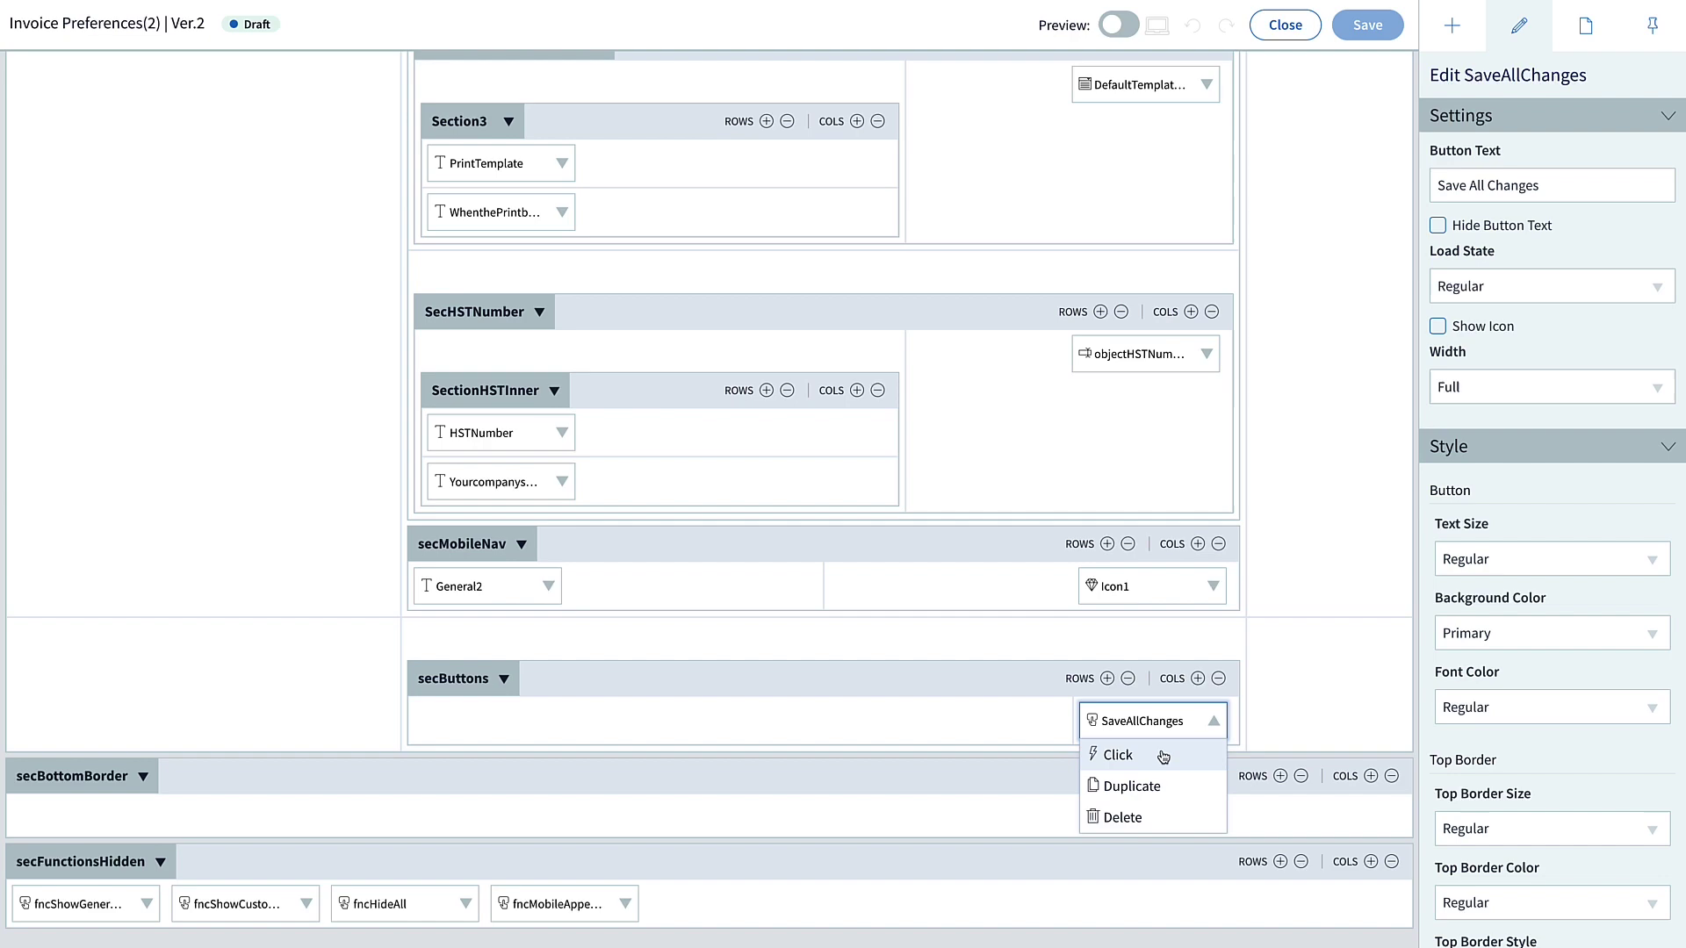
click(1163, 757)
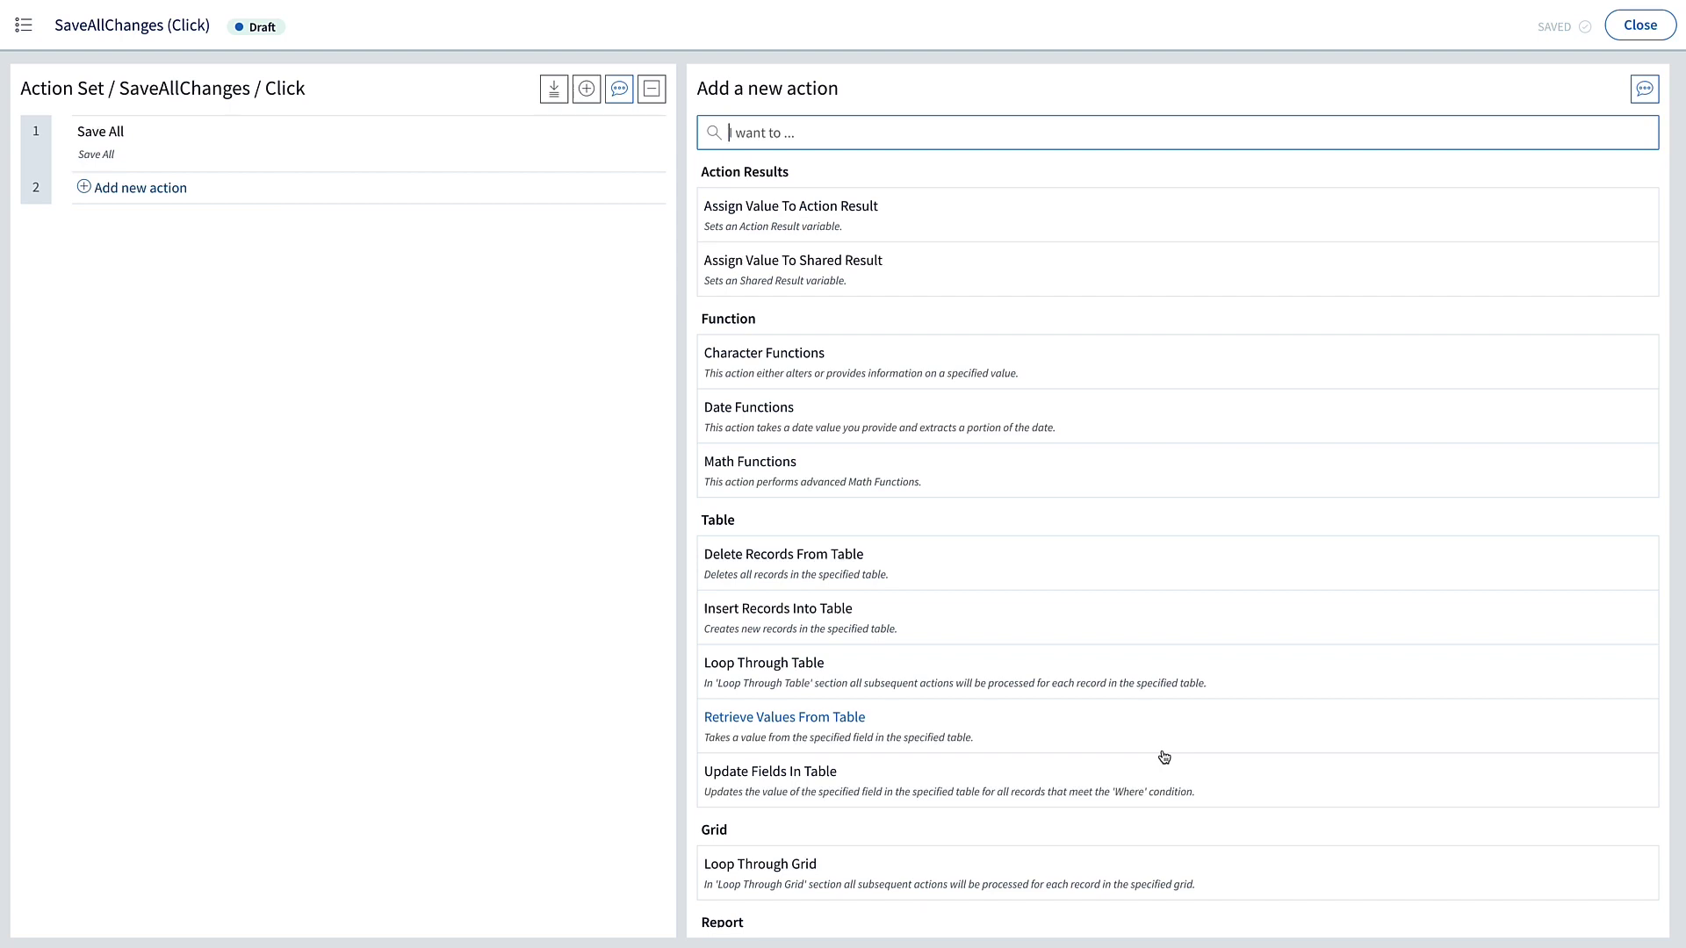
Add an Update Fields In Table action targeting the Company table.
text(up)
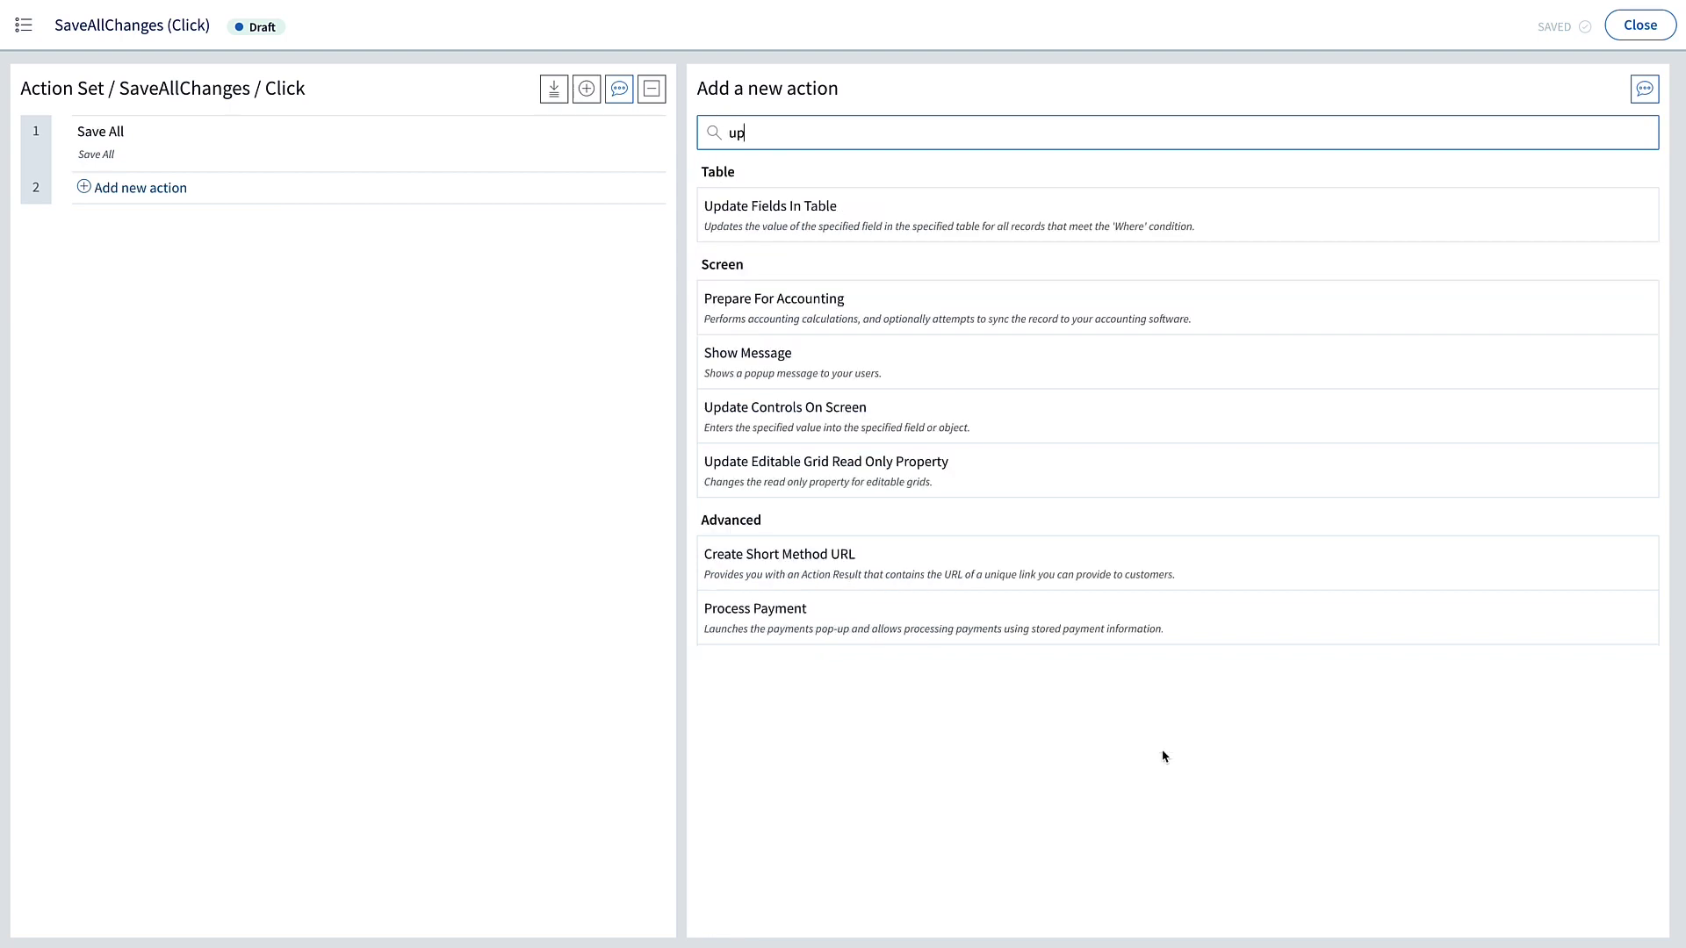
click(900, 220)
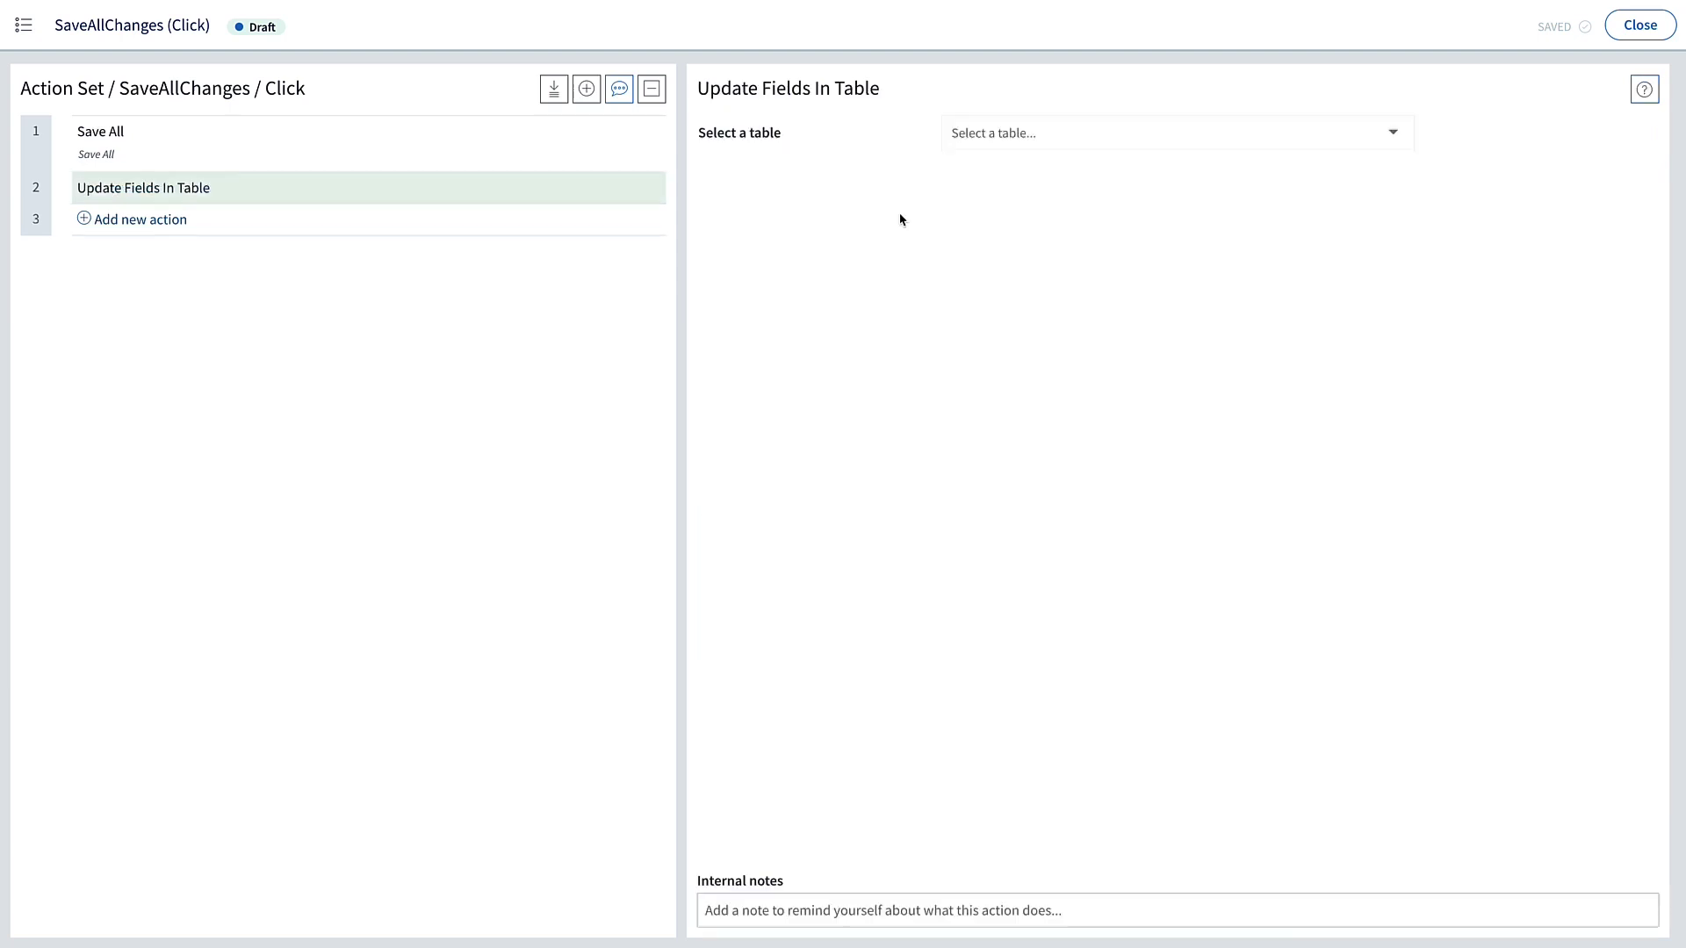
click(1025, 133)
text(copm)
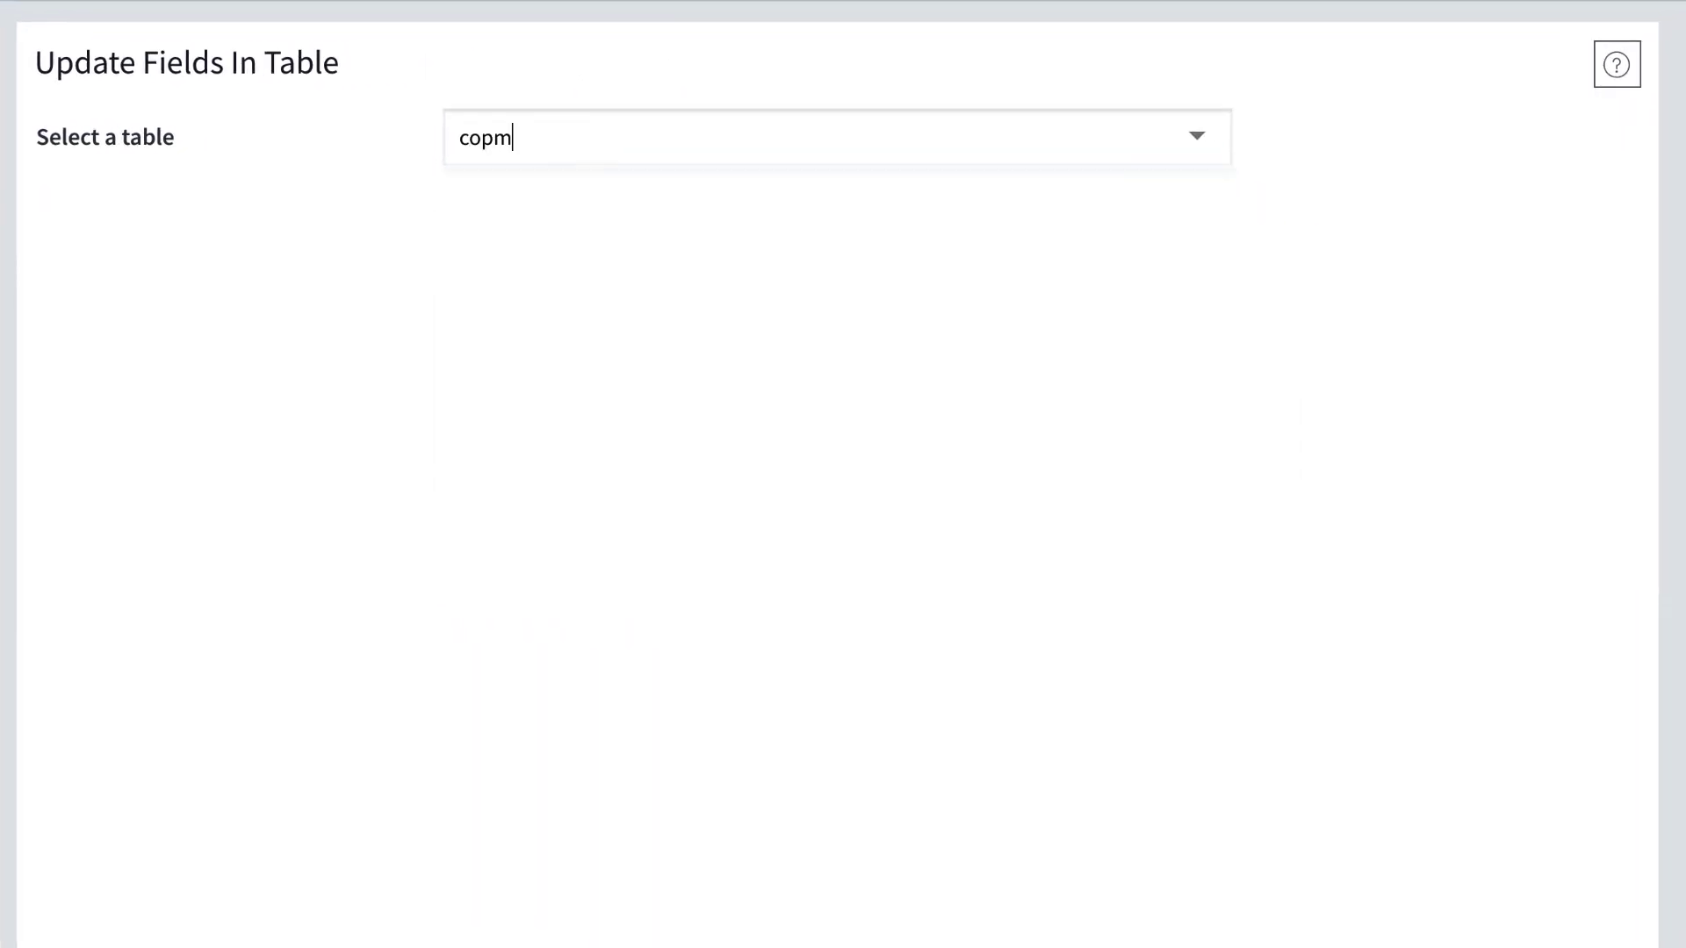
key(BackSpace)
key(BackSpace)
text(mp)
key(Return)
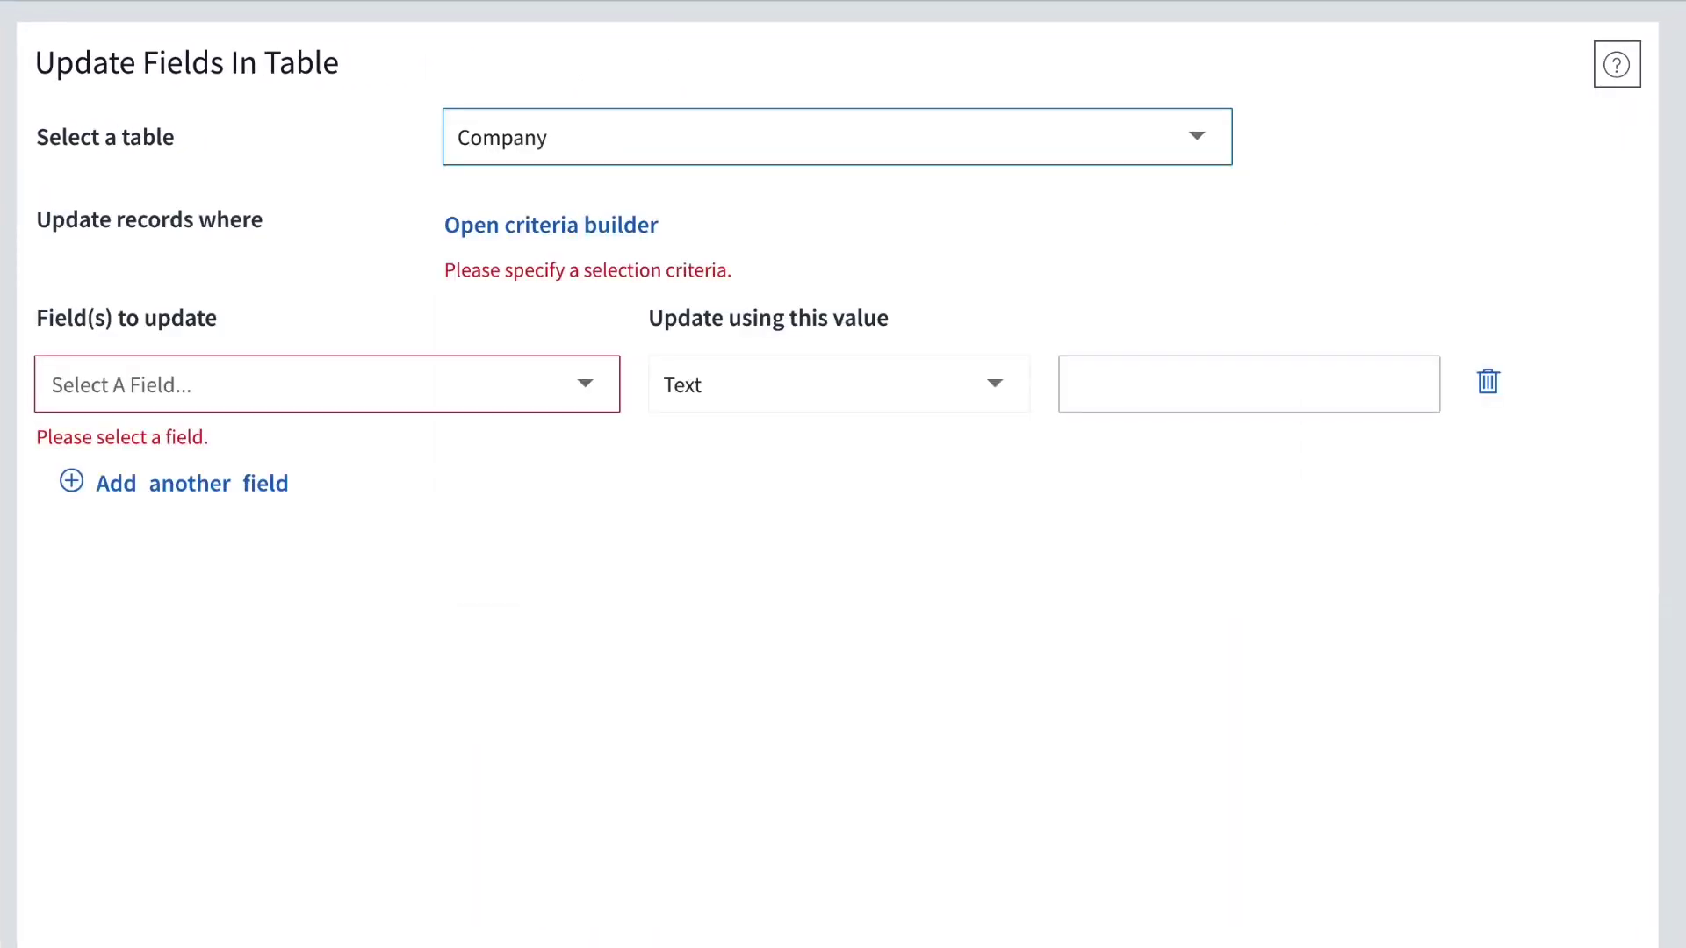
Limit the update to Company records where the number RecordID equals 1.
click(550, 230)
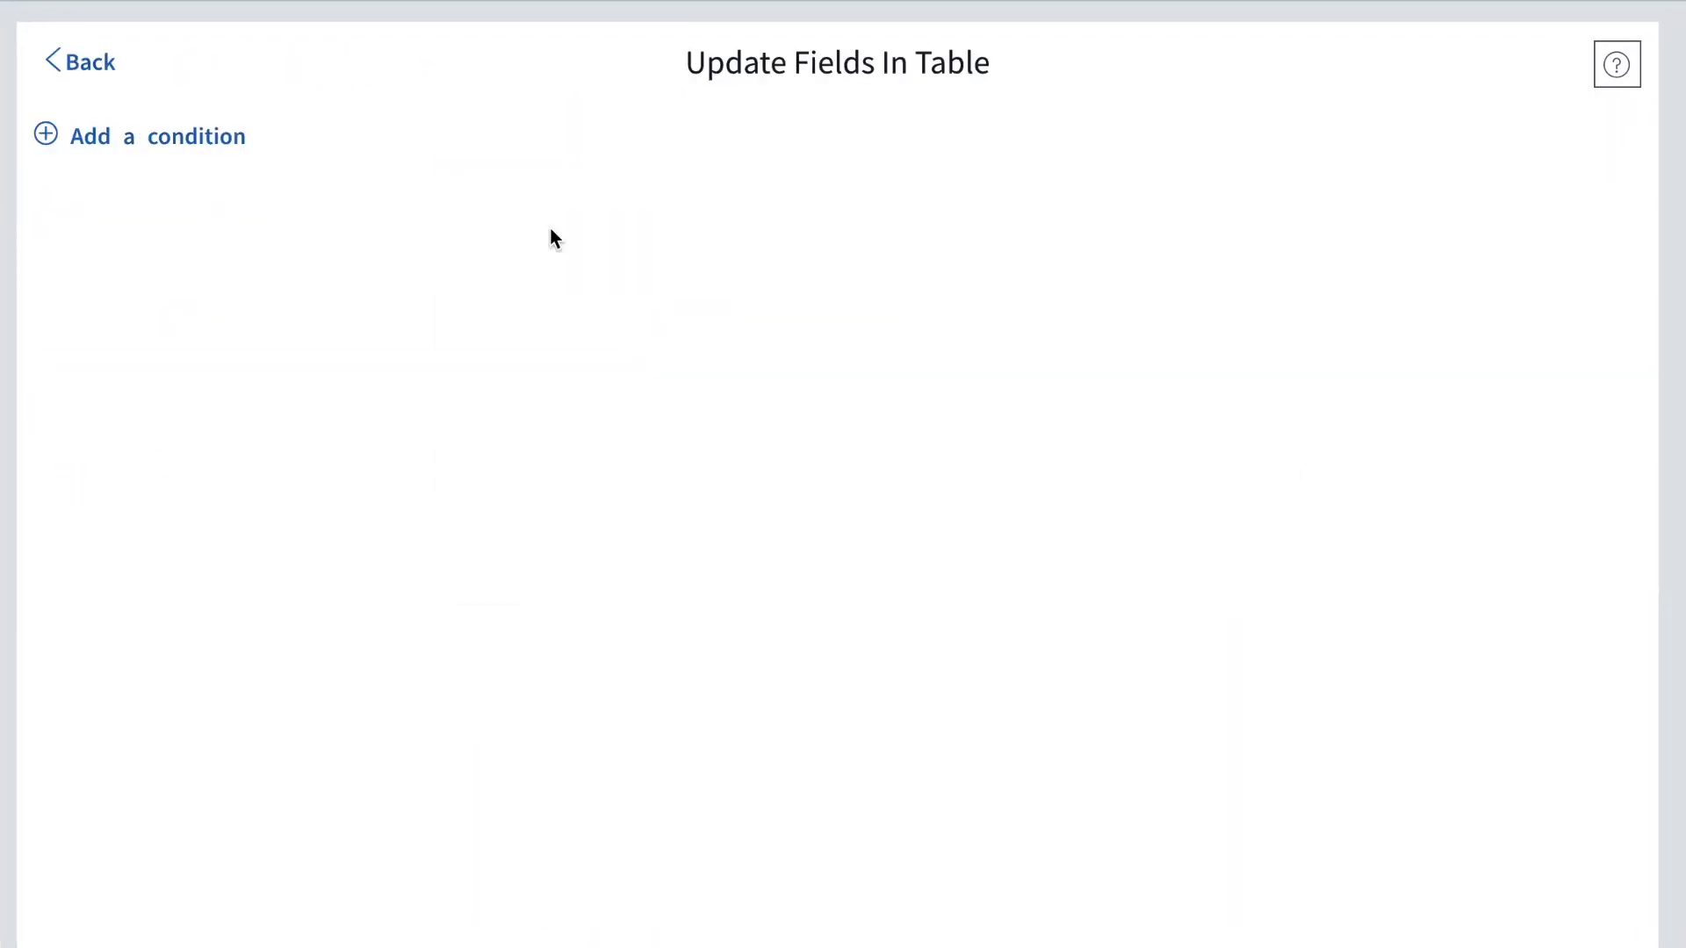
click(160, 138)
click(193, 224)
text(recor)
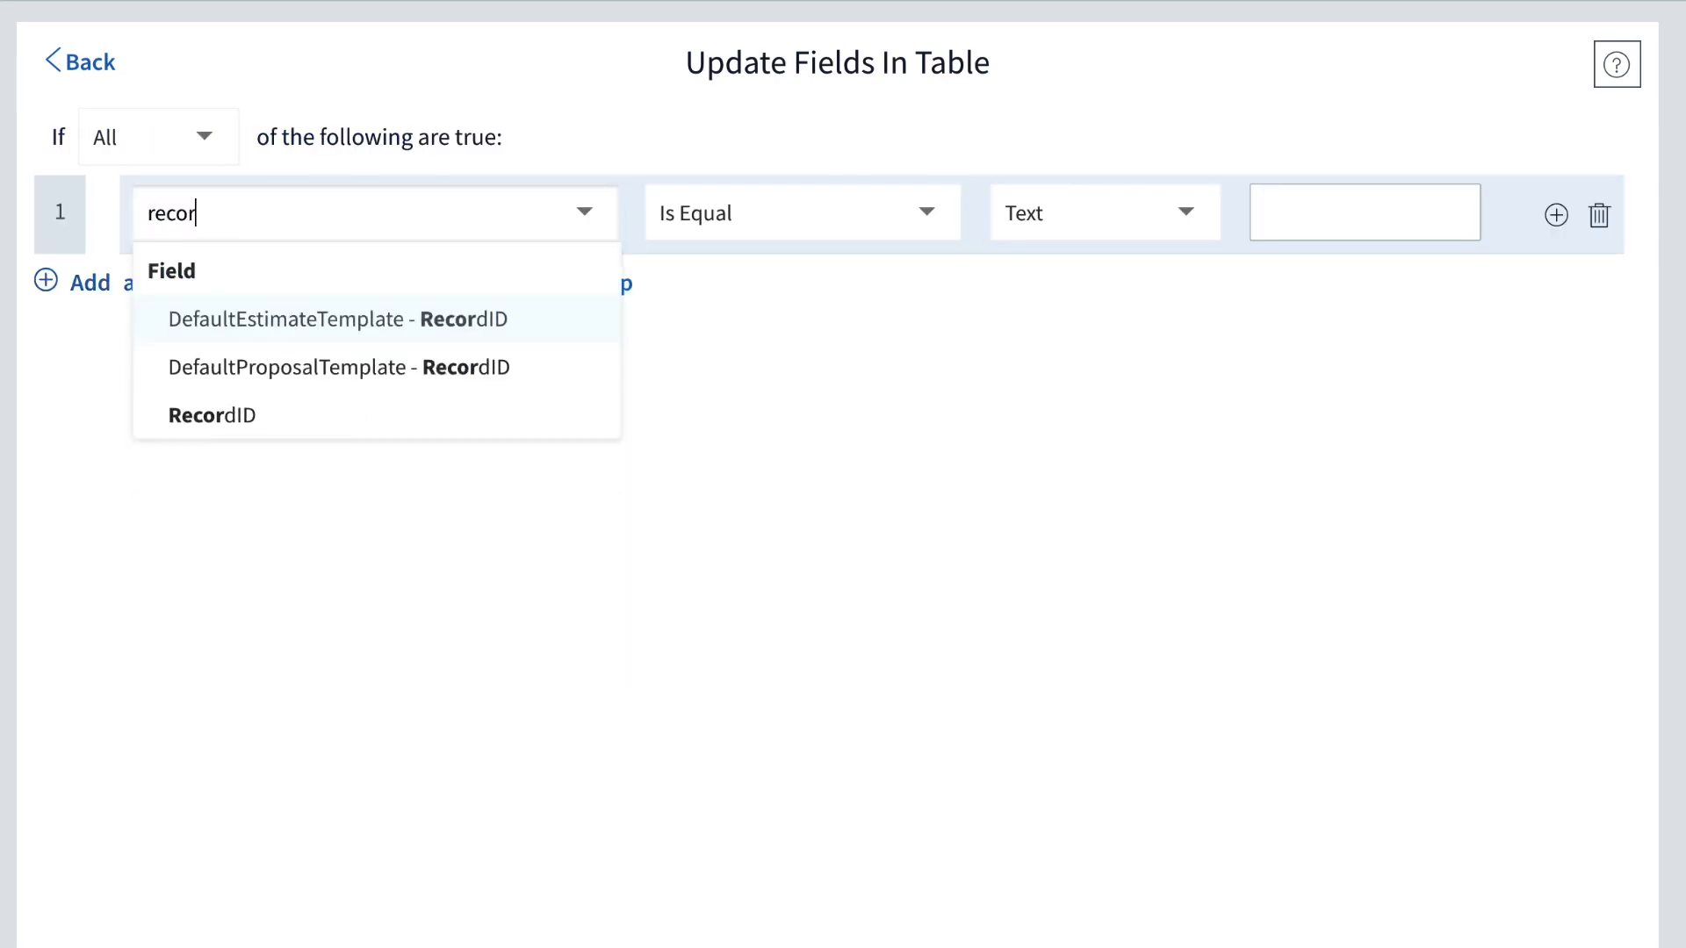
click(263, 420)
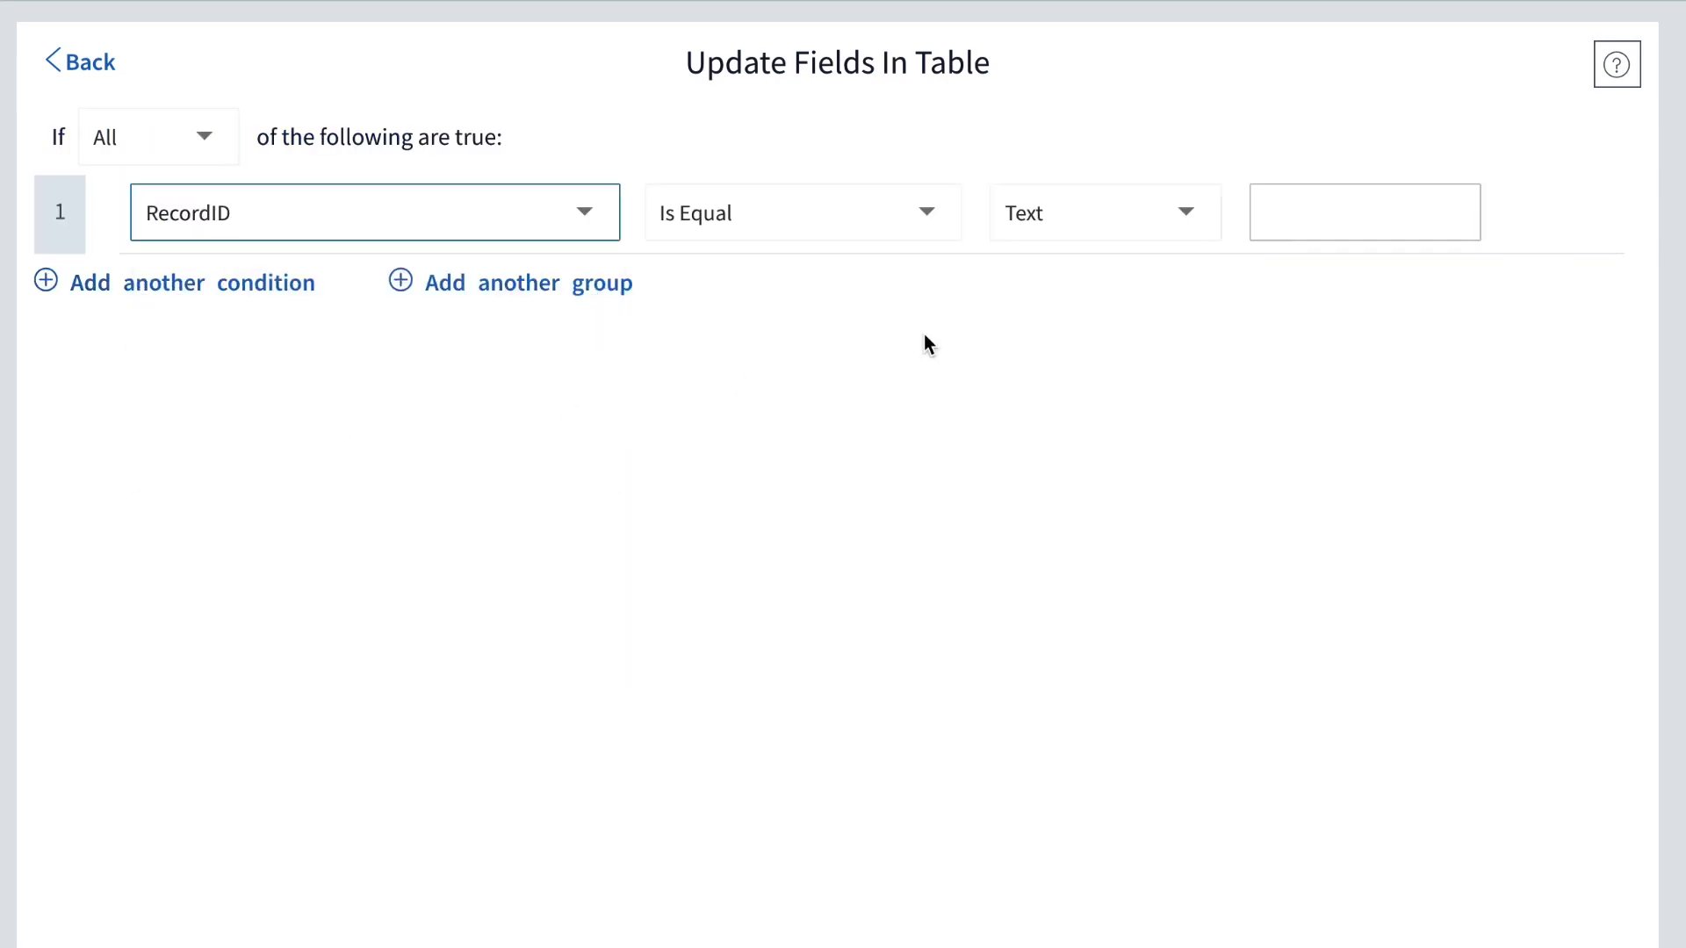
click(1117, 224)
click(1112, 371)
click(1454, 205)
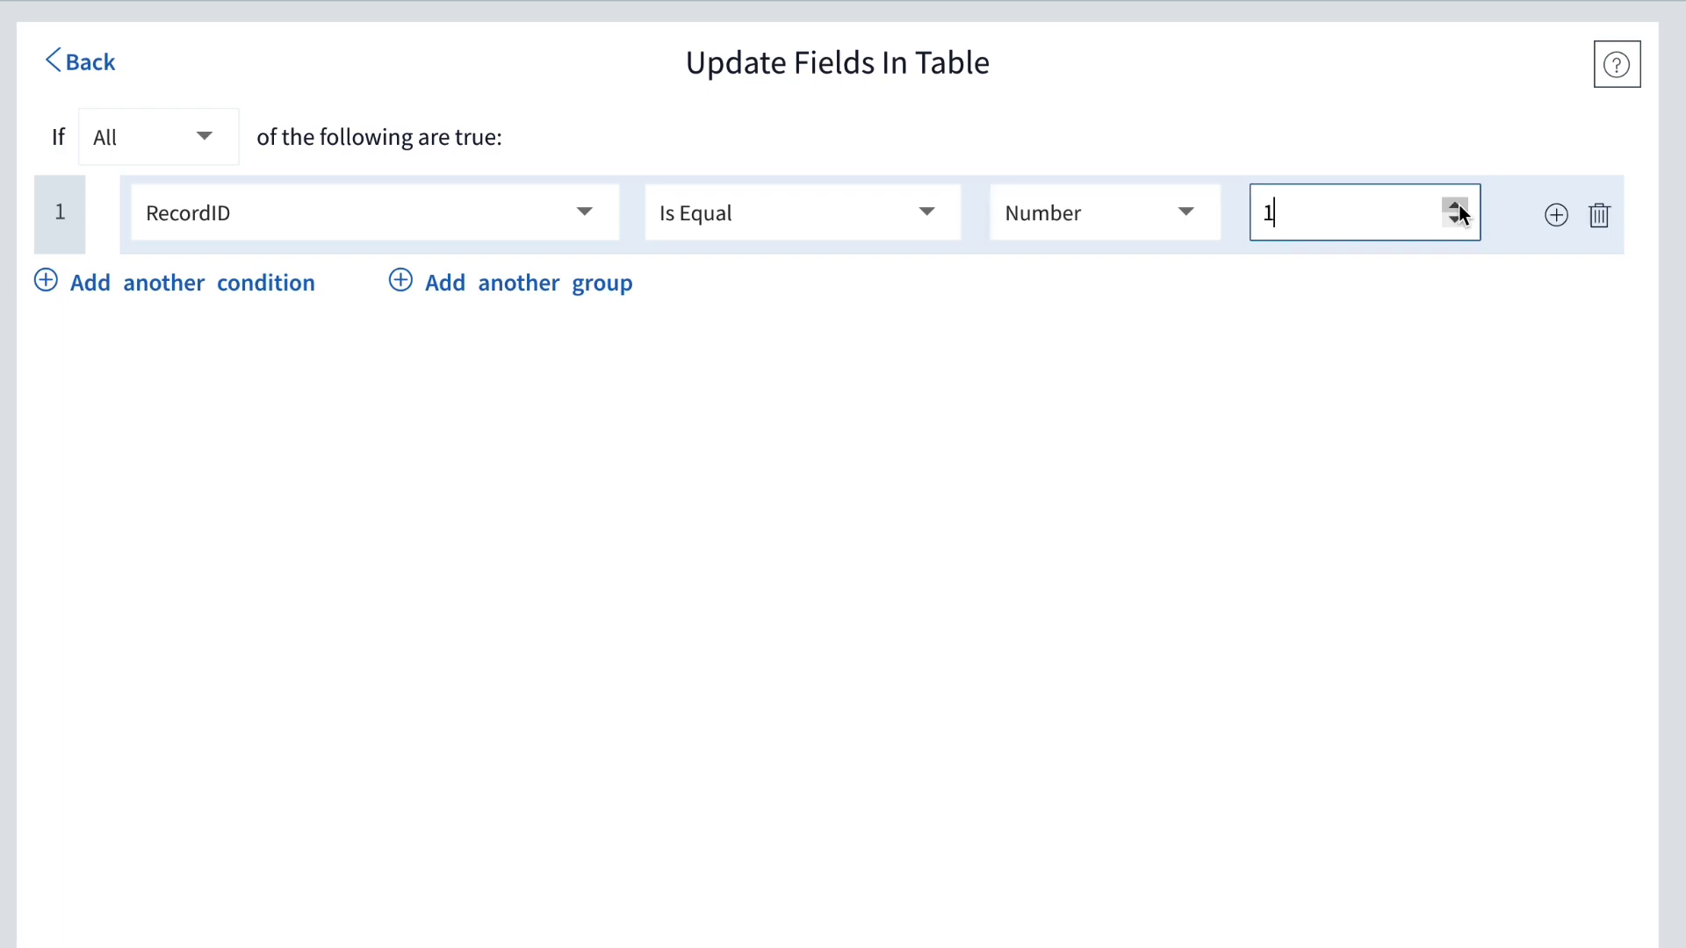
click(91, 63)
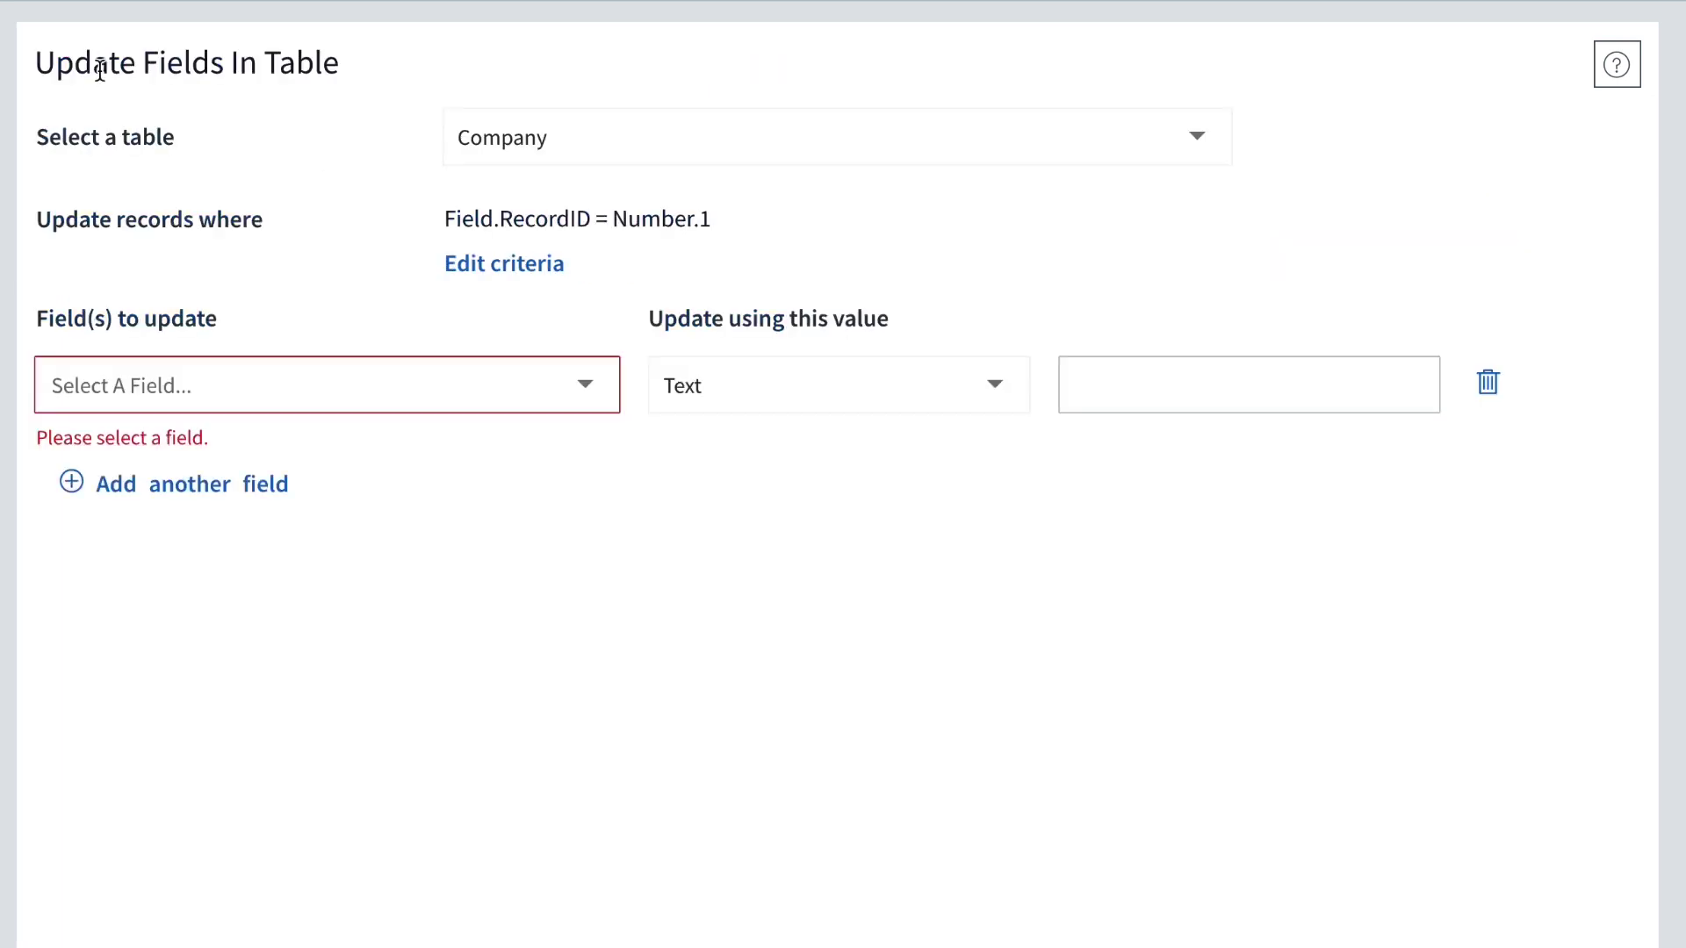
Write objectHSTNumber into B4UHSTNumber, noted 'Save B4UHSTNumber using value objectHSTNumber'.
click(349, 385)
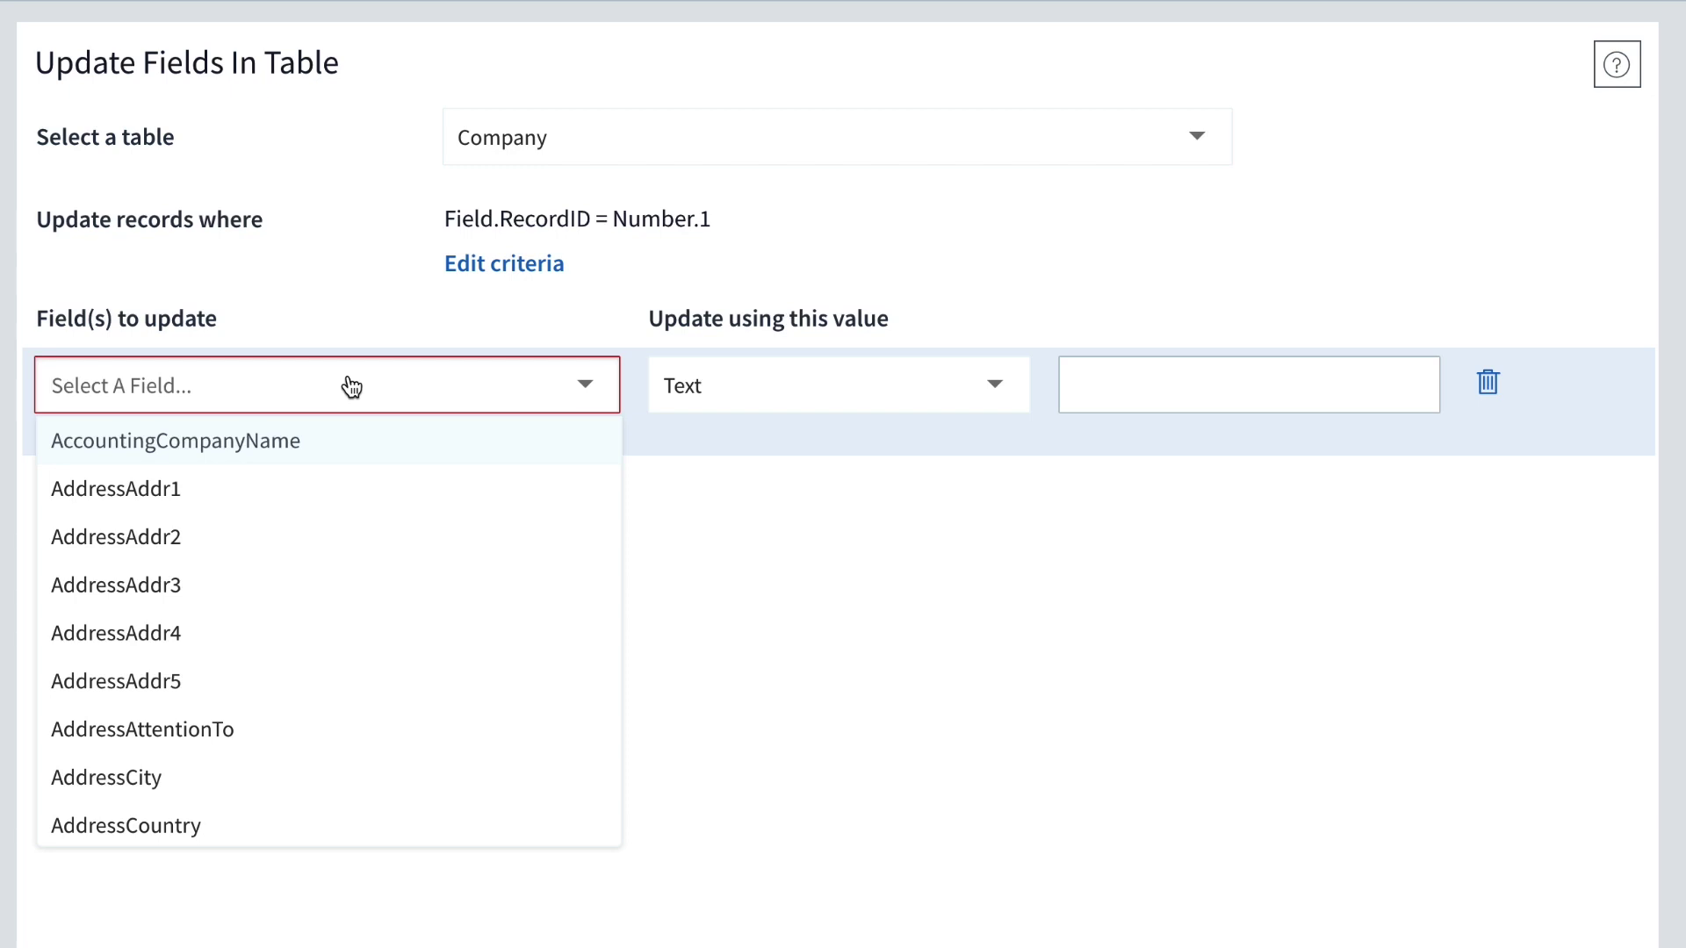
text(b4)
key(Return)
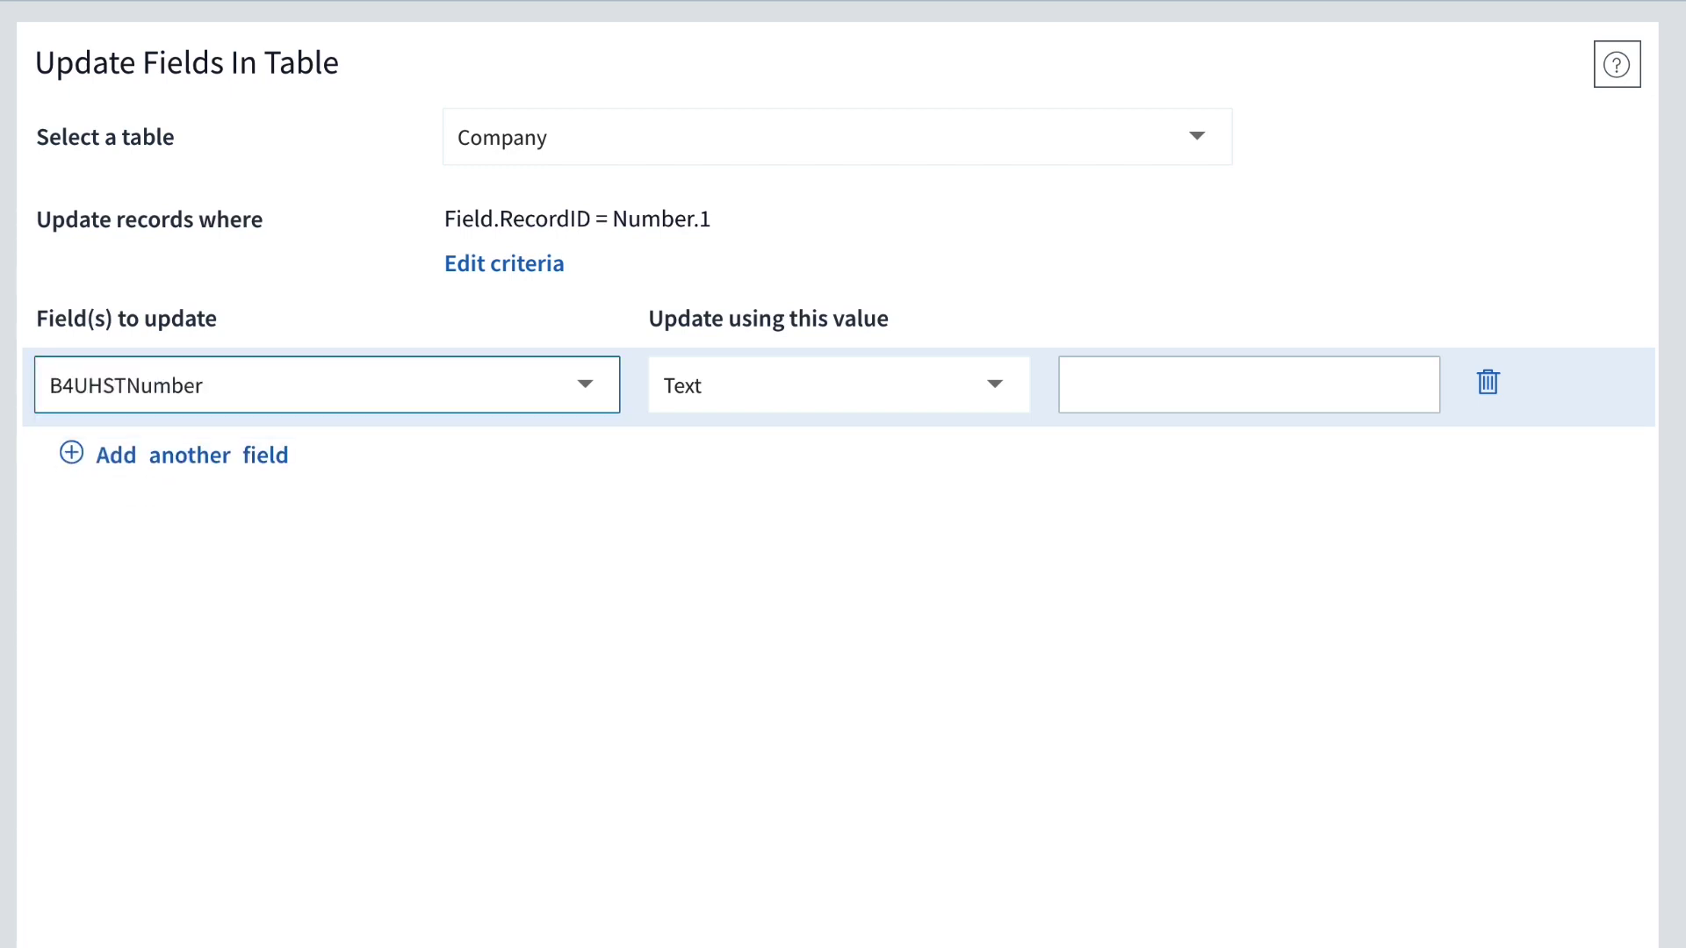
click(792, 402)
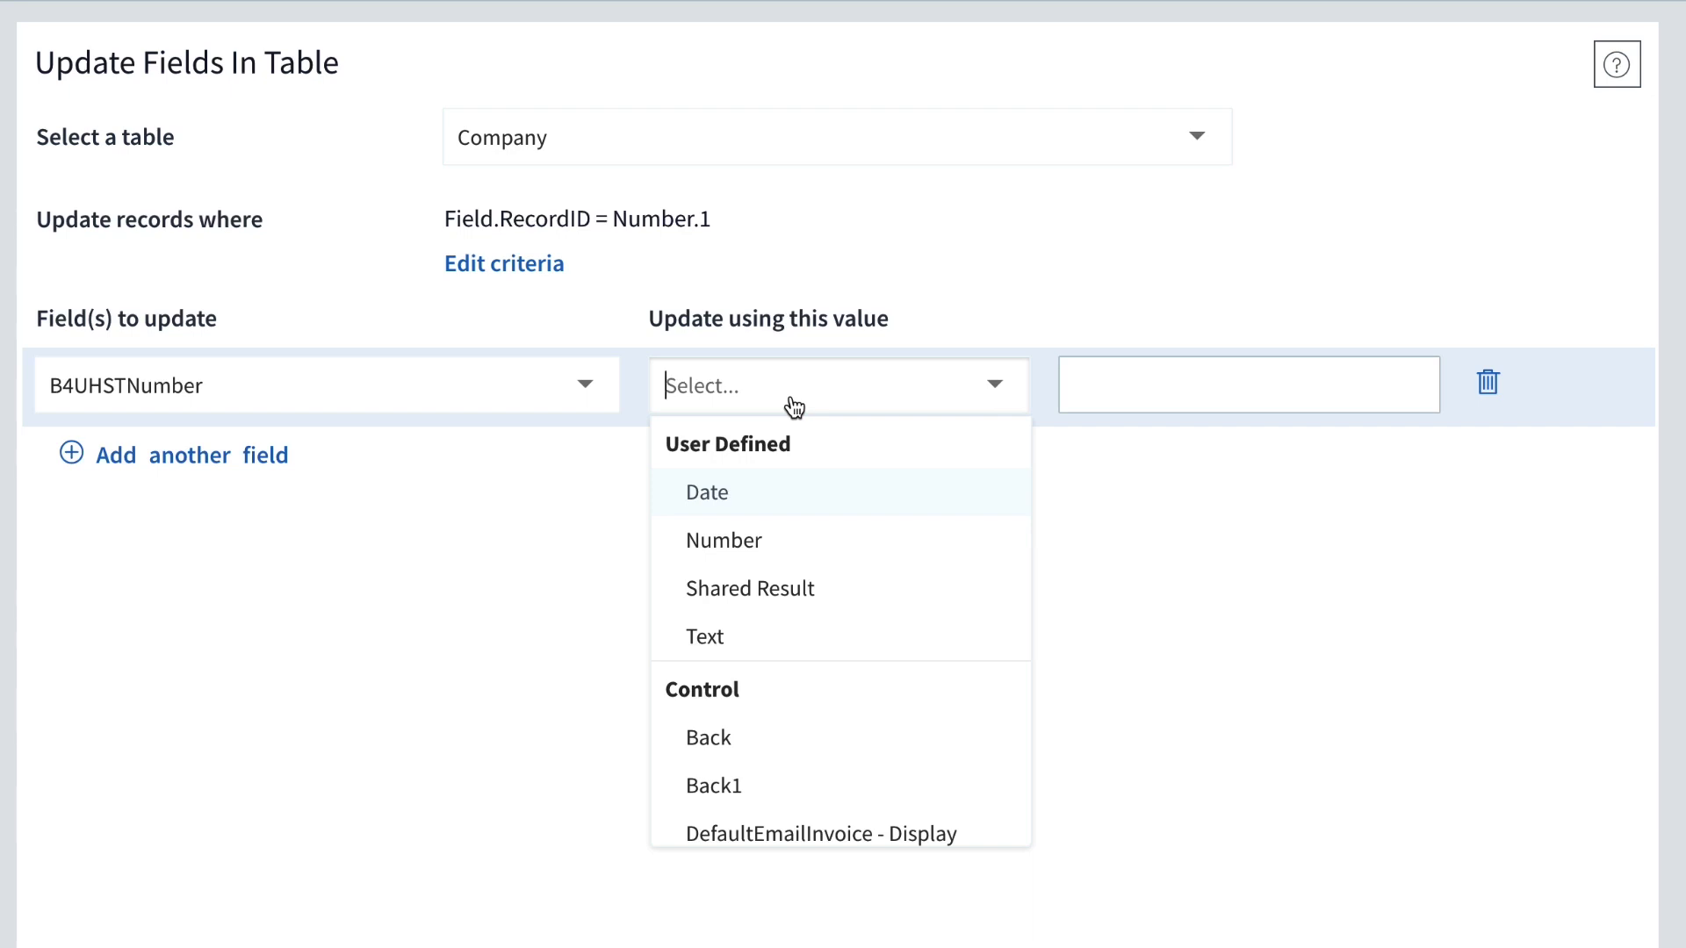
text(obj)
click(815, 508)
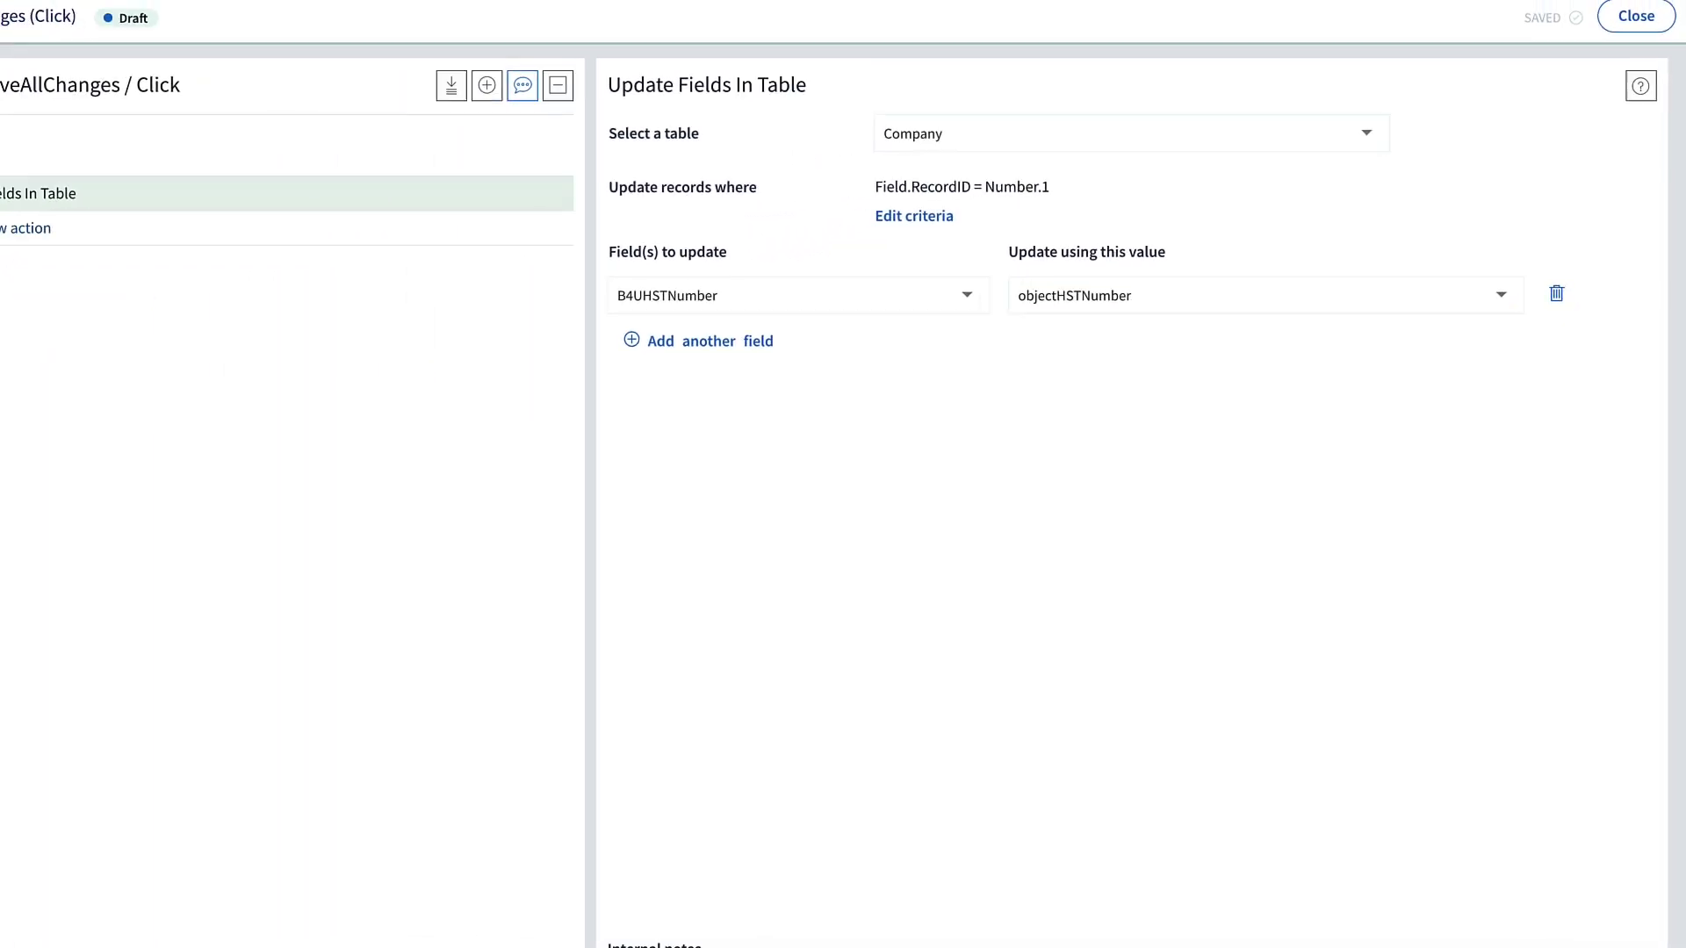
text(Save B4)
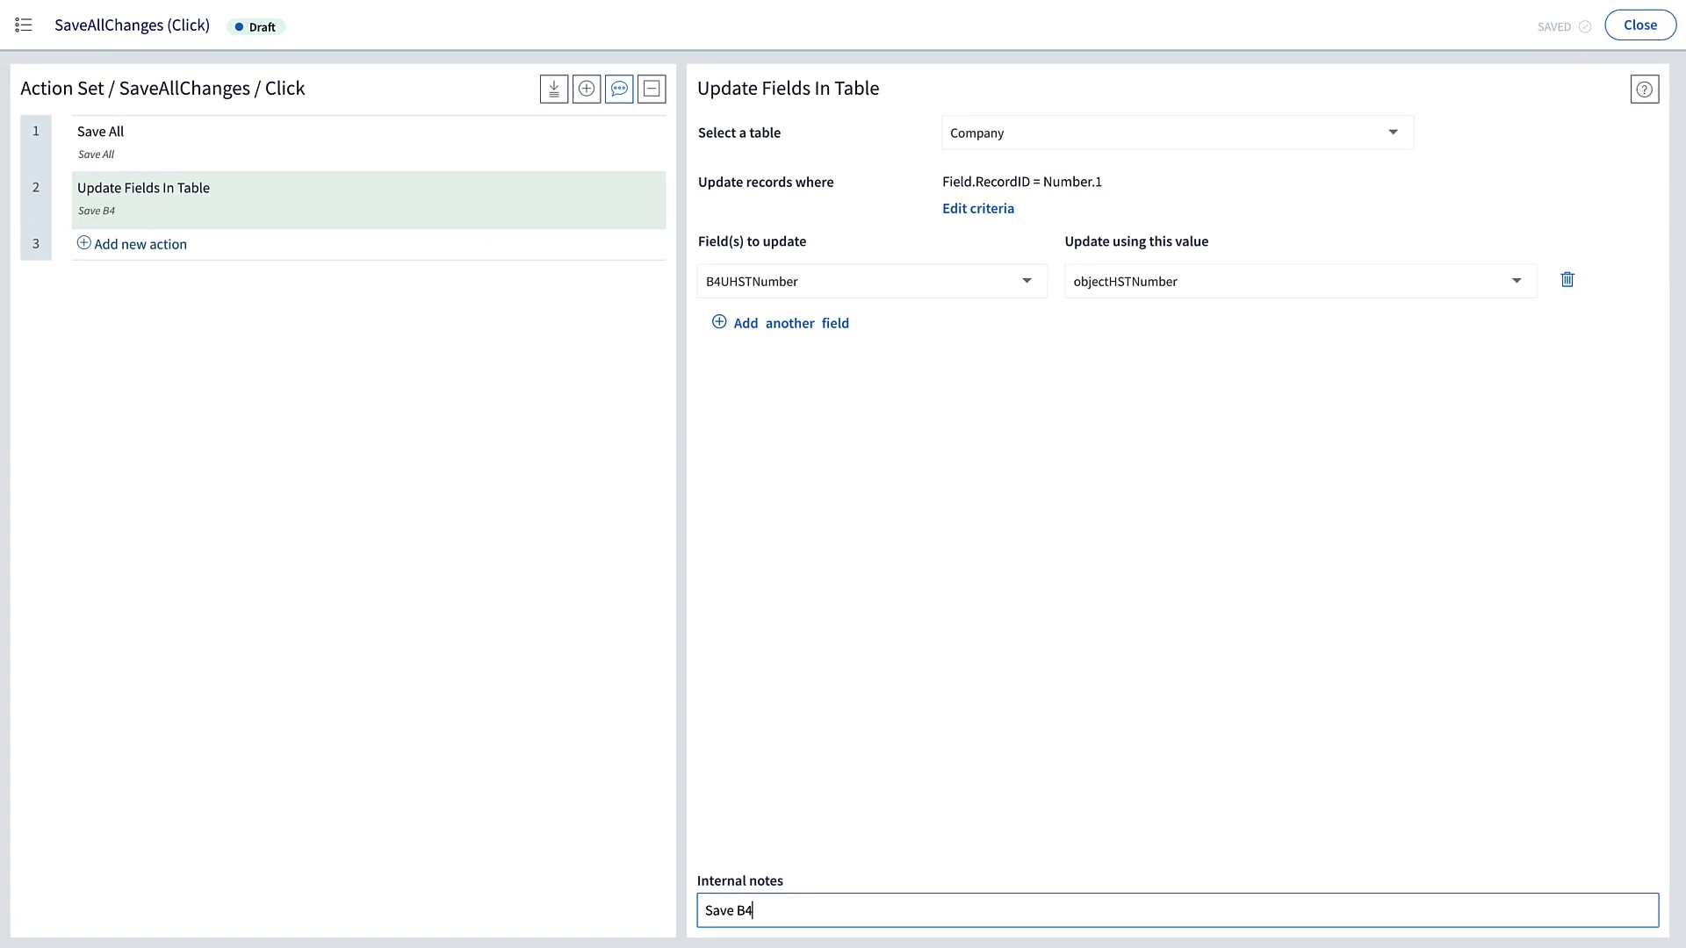
text(UHSTNumber using value objectHSTN)
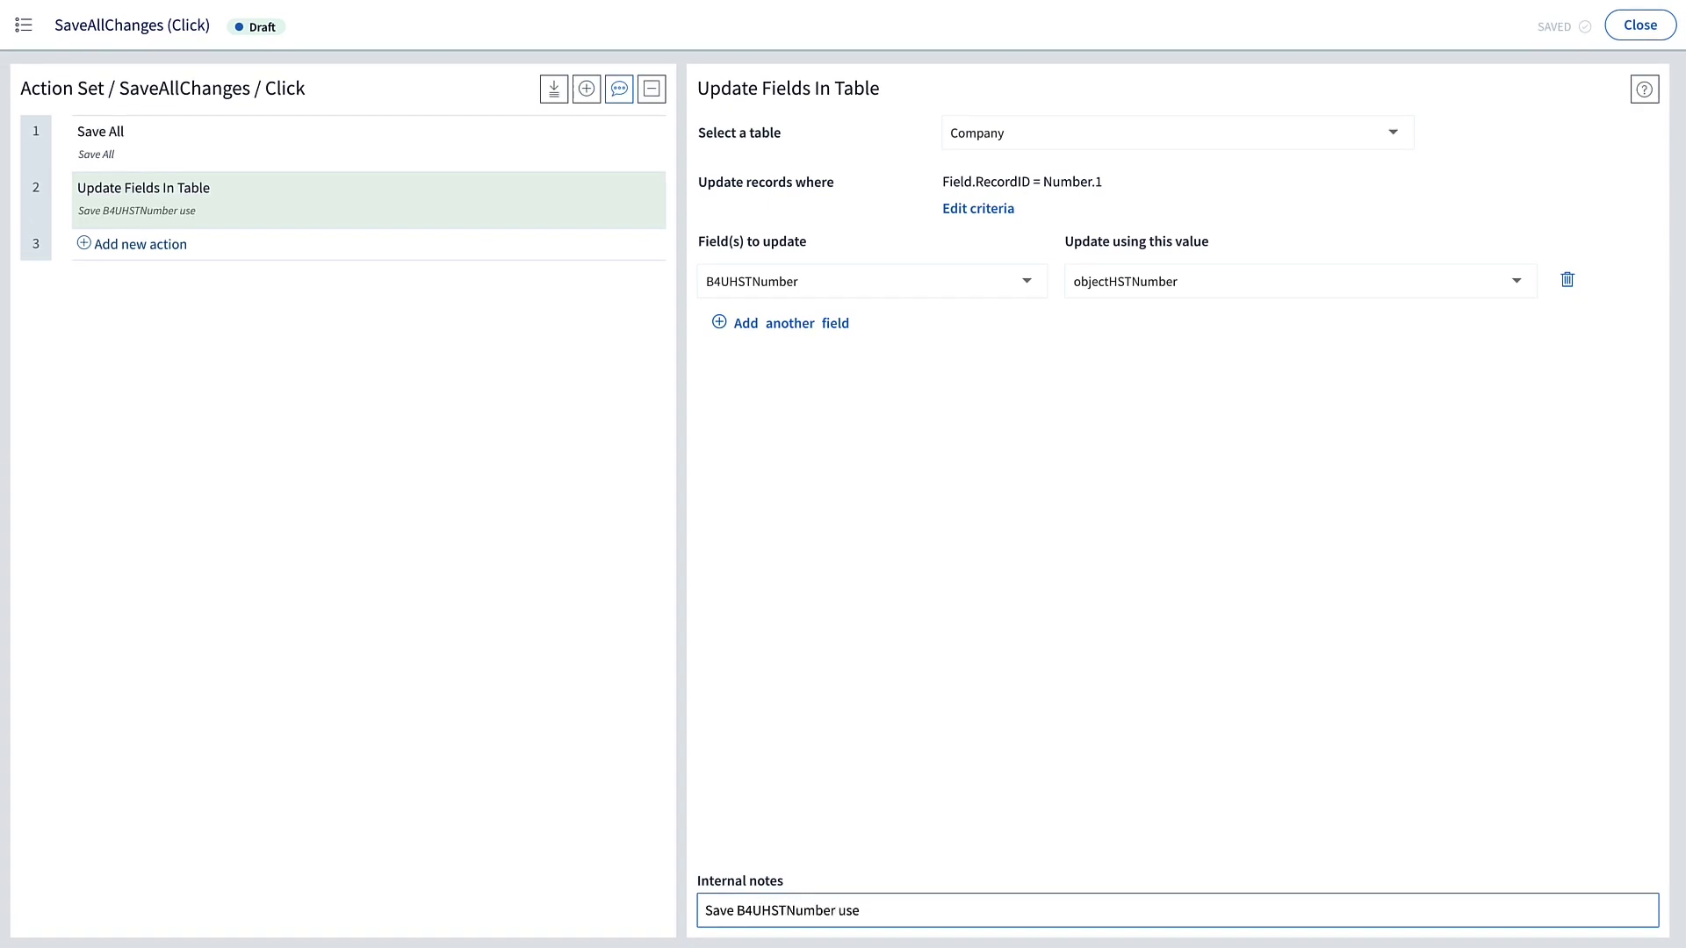
text(umber)
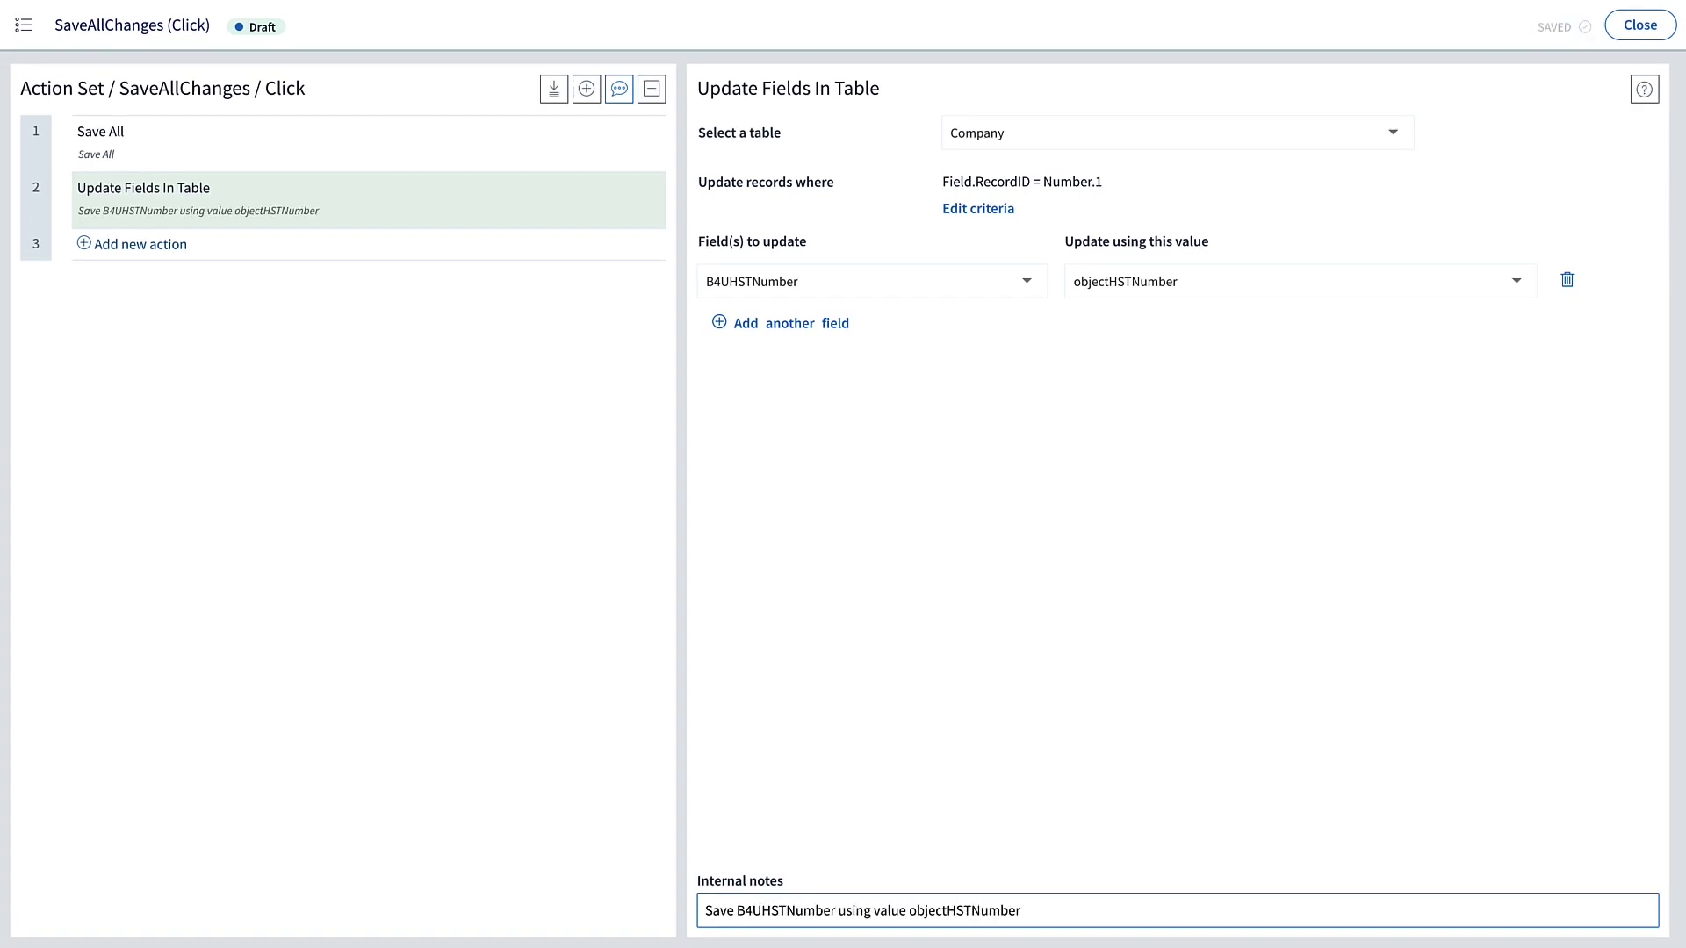
click(1632, 27)
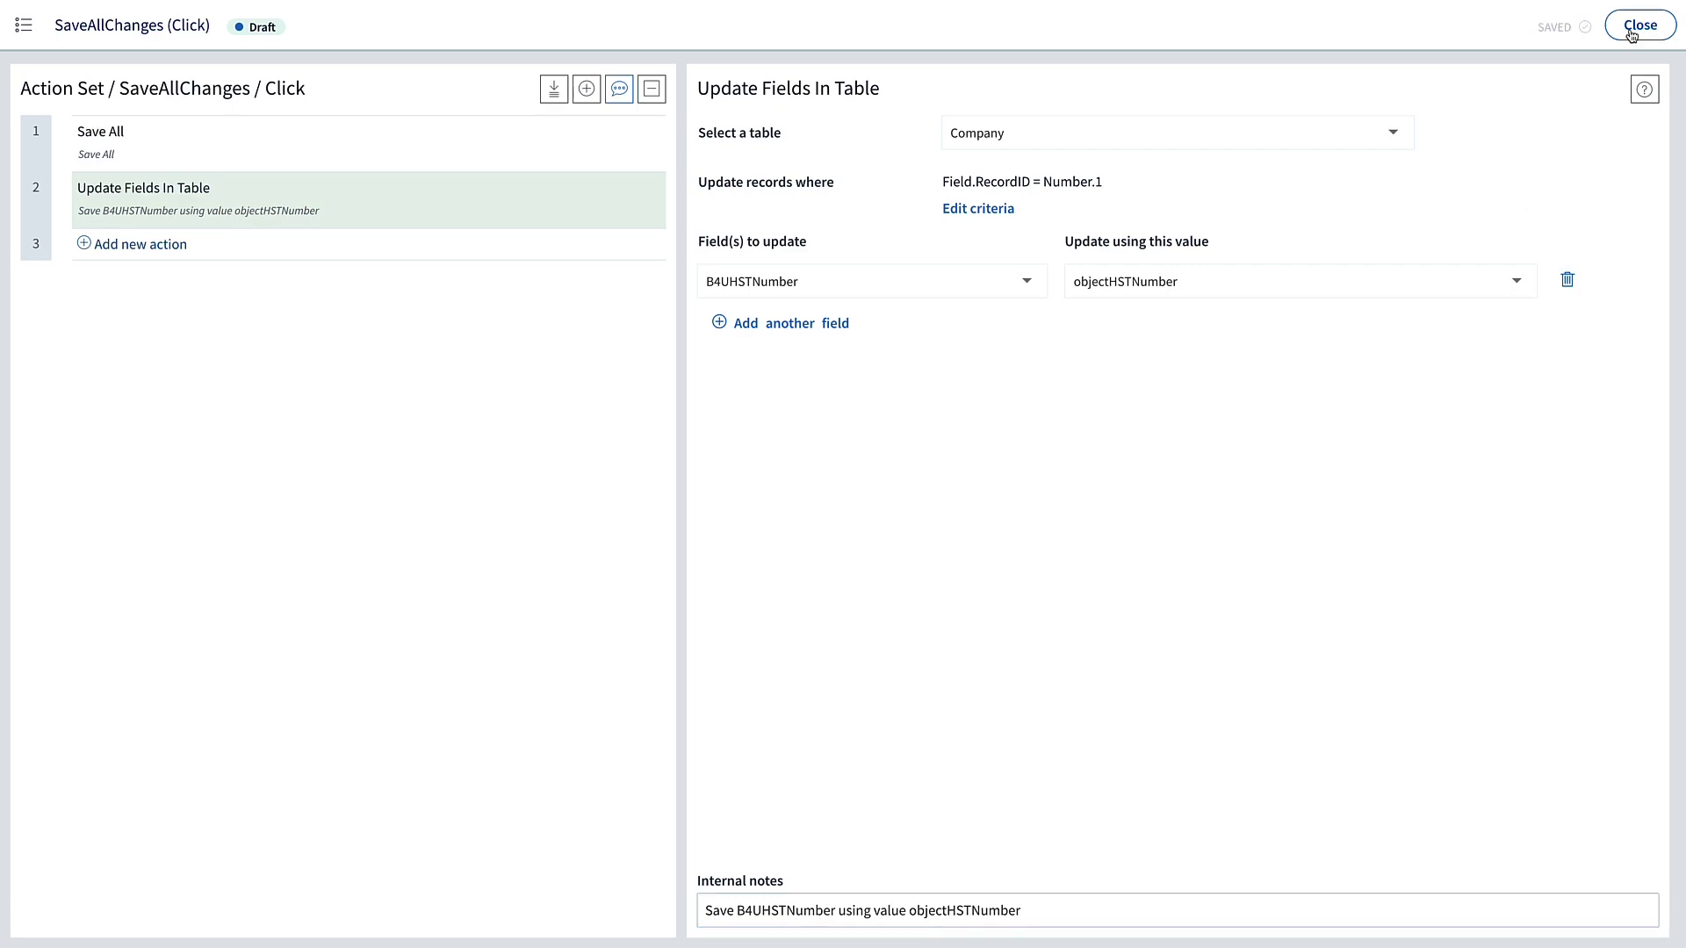
Paste the company's HST number into Invoice Preferences and save all changes.
click(1632, 26)
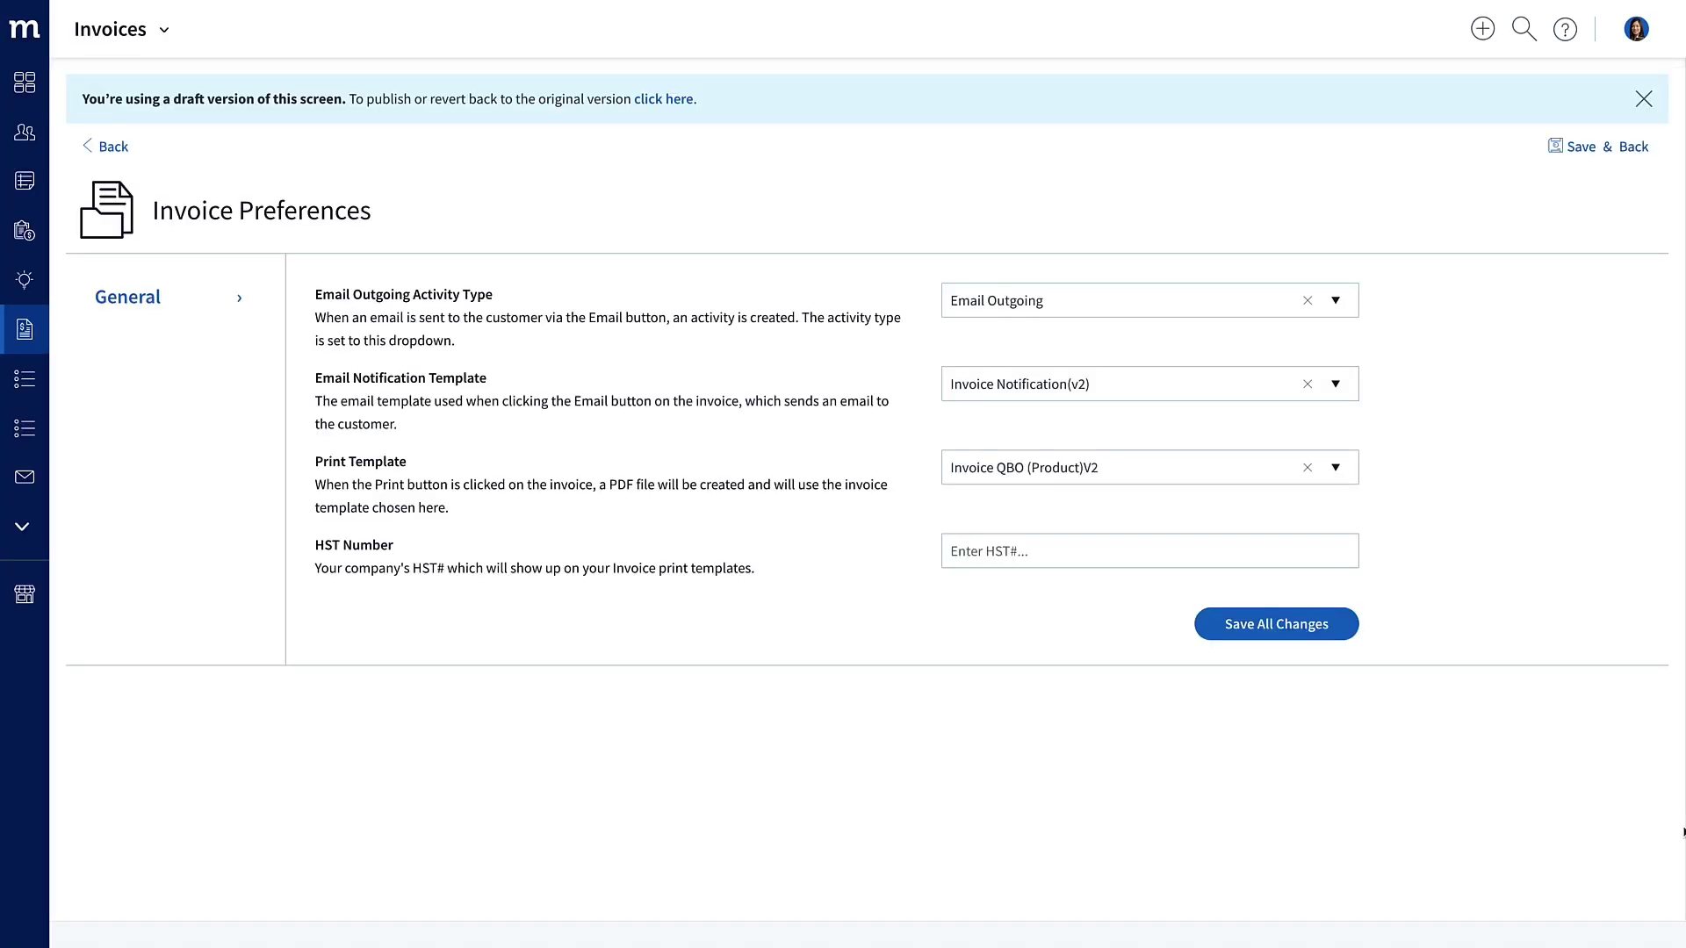
click(992, 551)
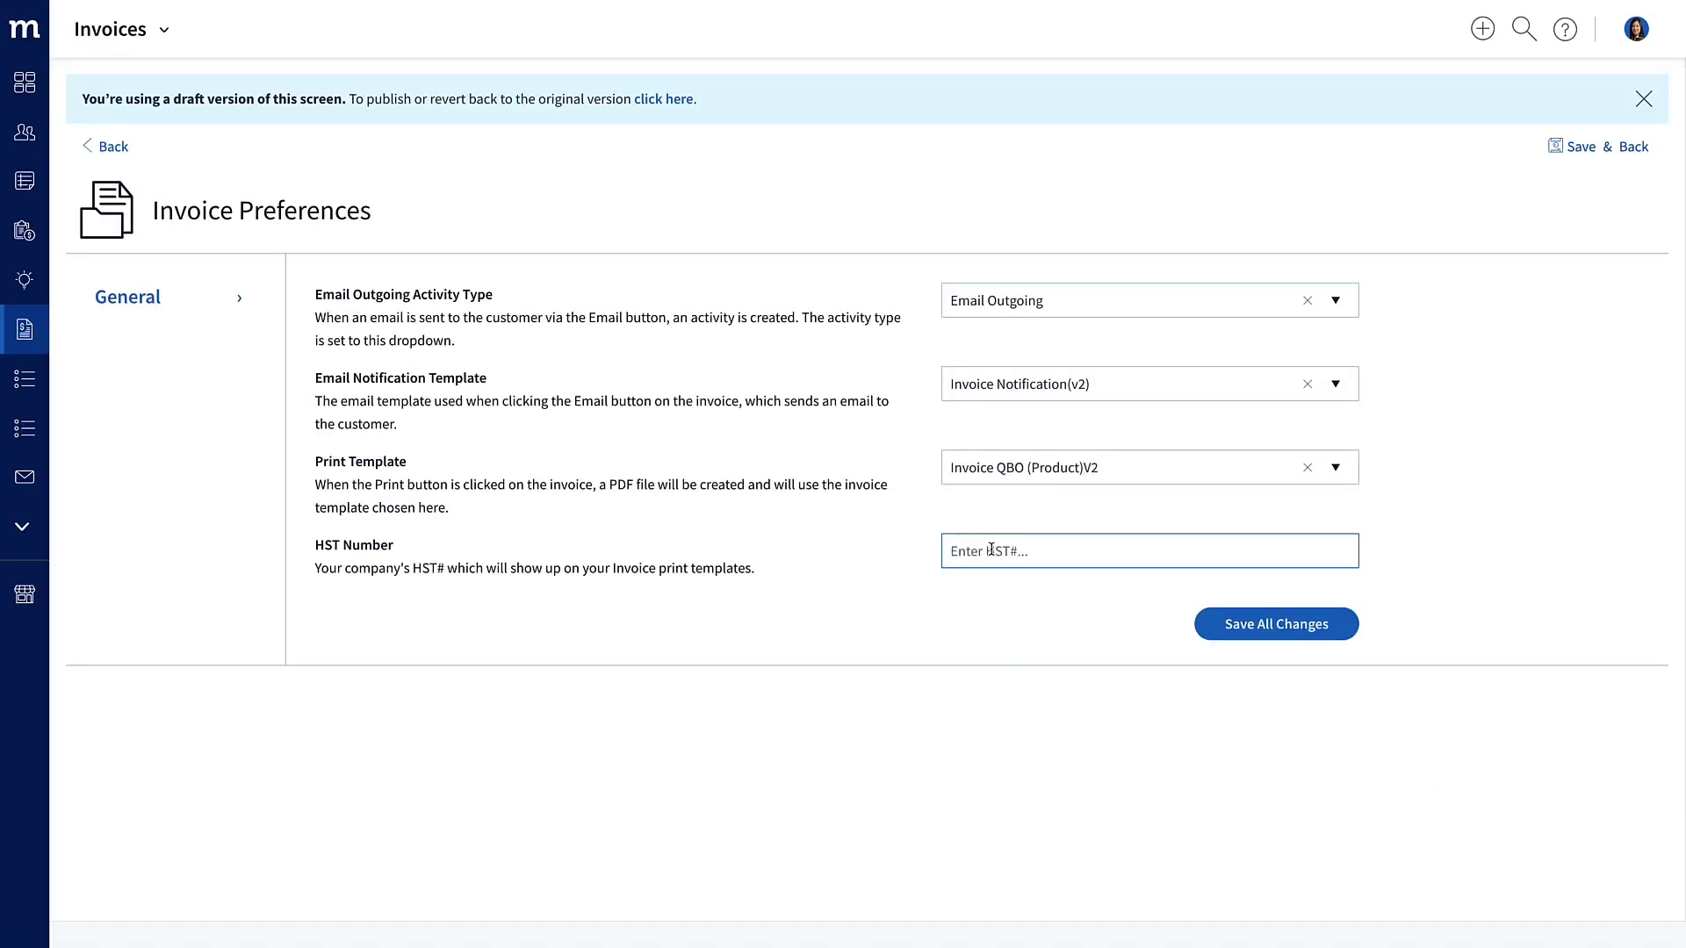
text(123456789RT0001)
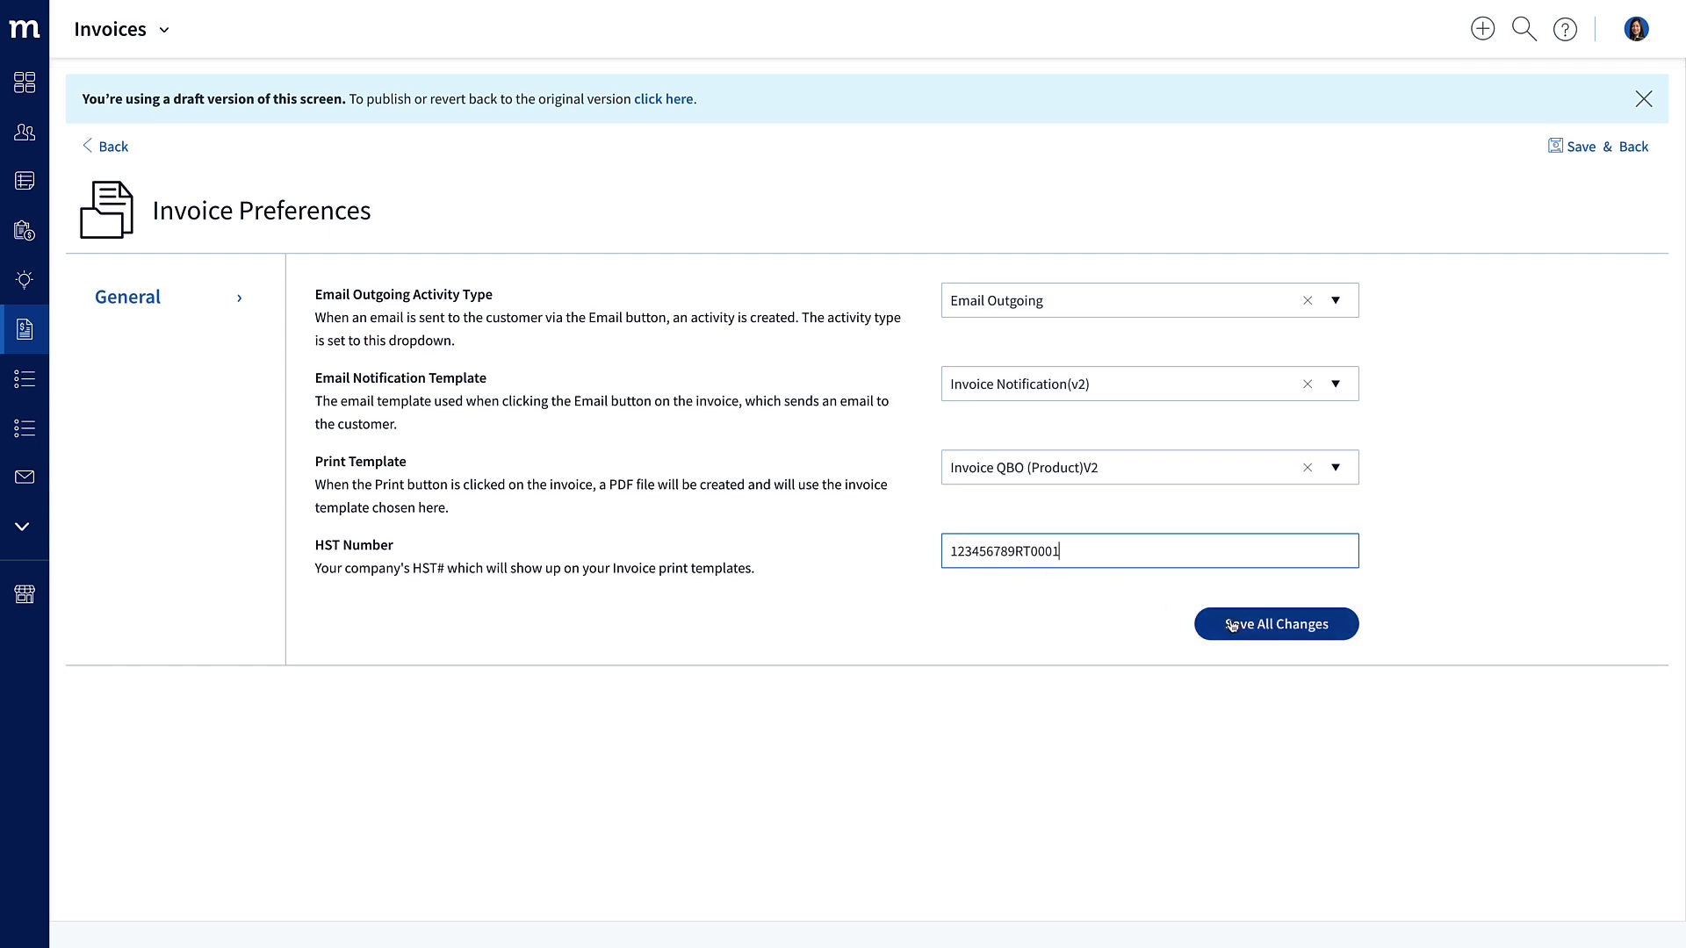
click(1282, 630)
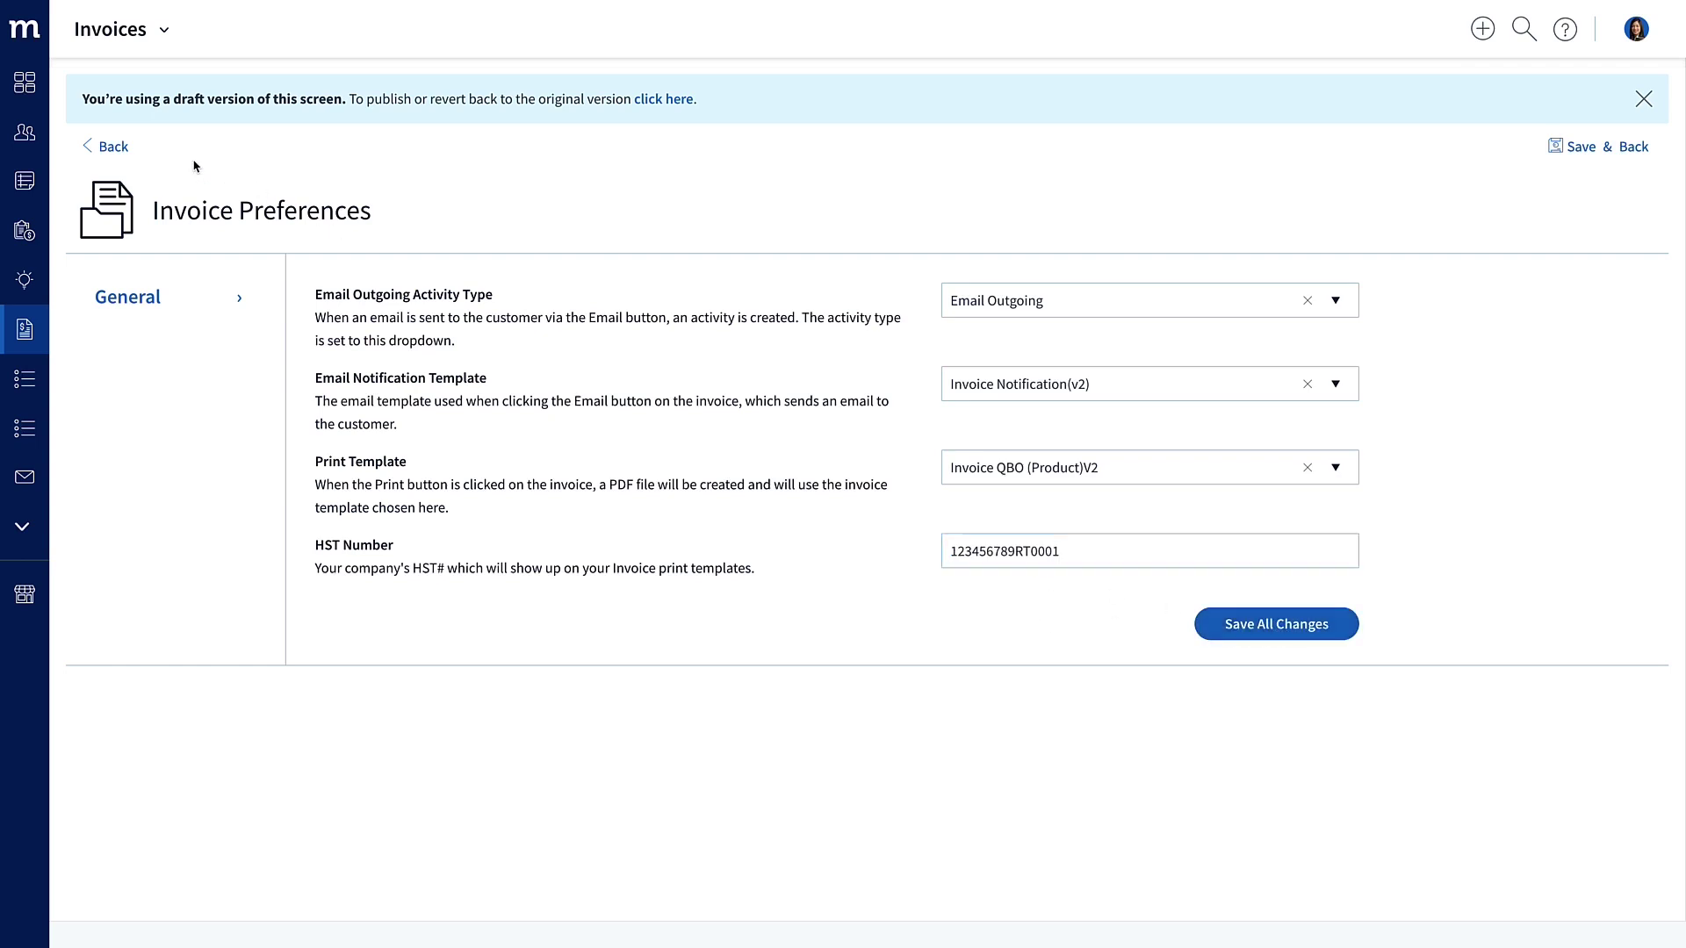
Reopen Invoices Preferences from the dashboard to confirm the HST number persists.
click(114, 147)
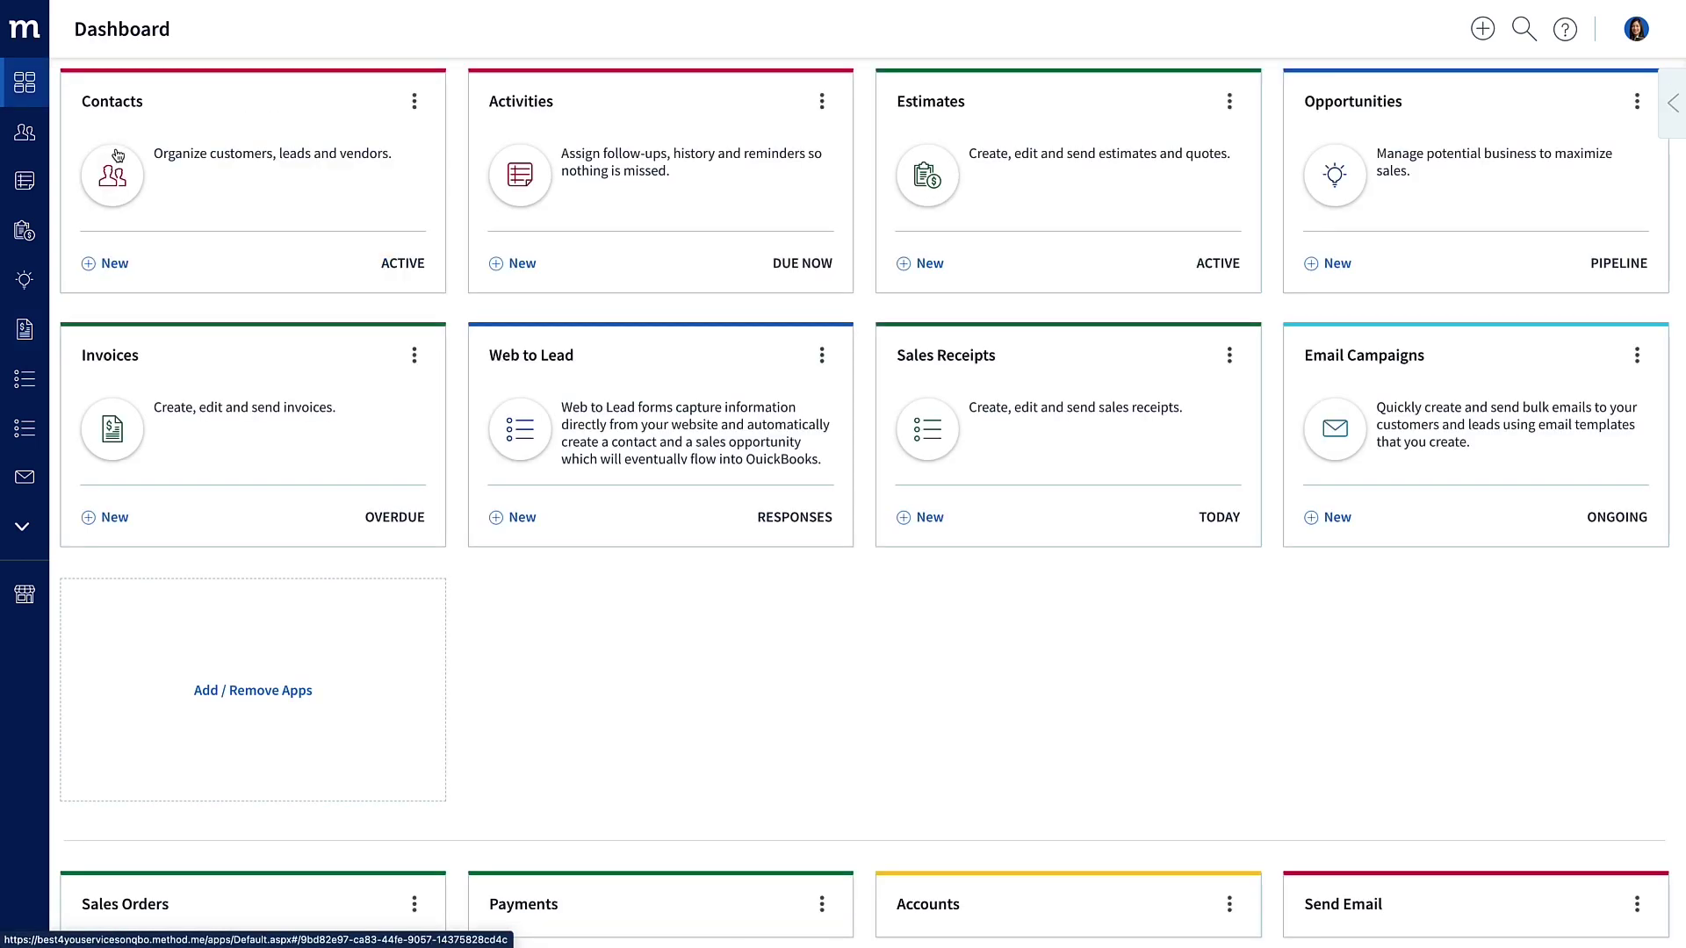
click(416, 356)
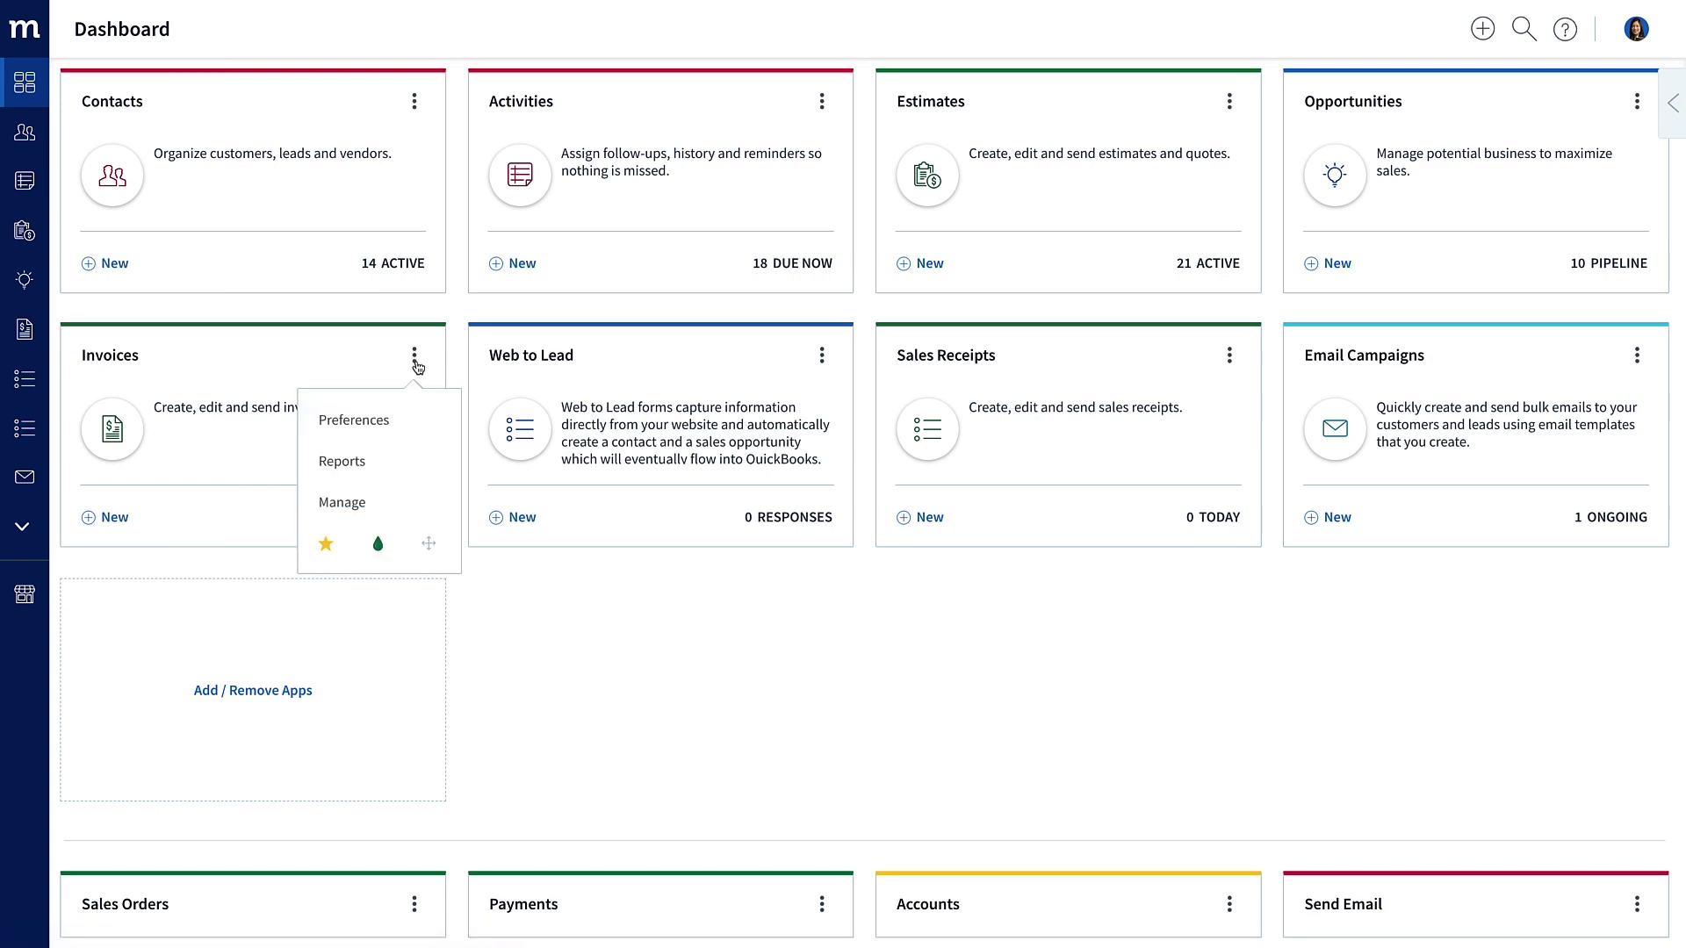
click(391, 427)
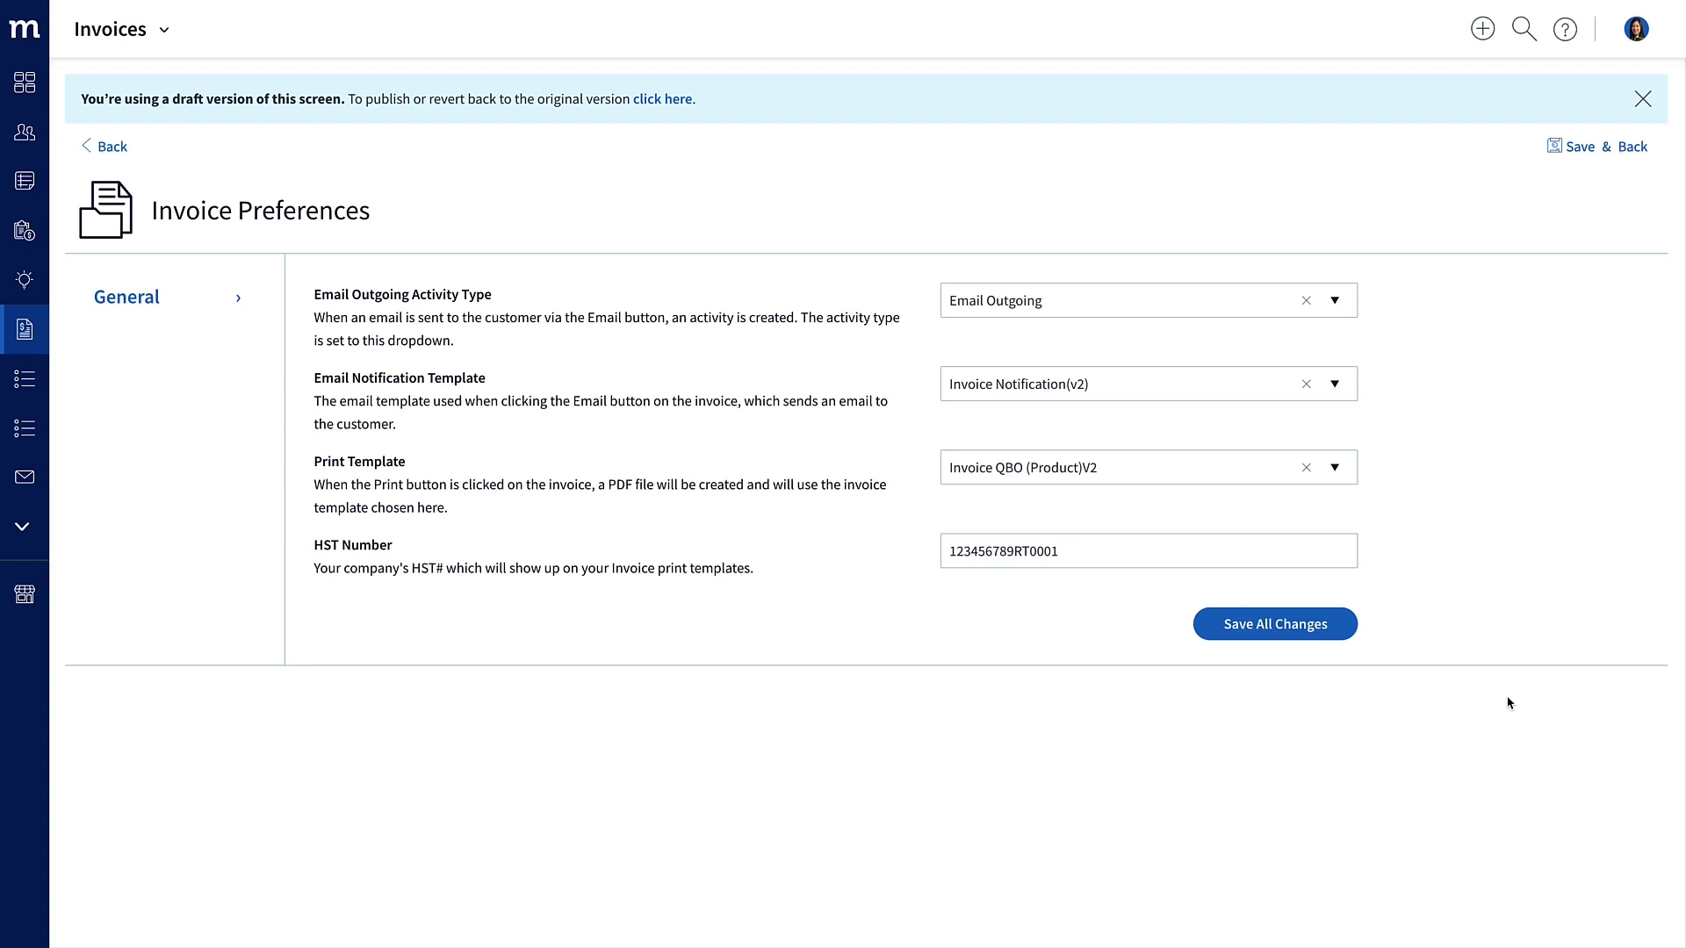
Give the customized Invoice Preferences screen the note 'Added HST# to screen' and save it.
click(165, 30)
click(165, 109)
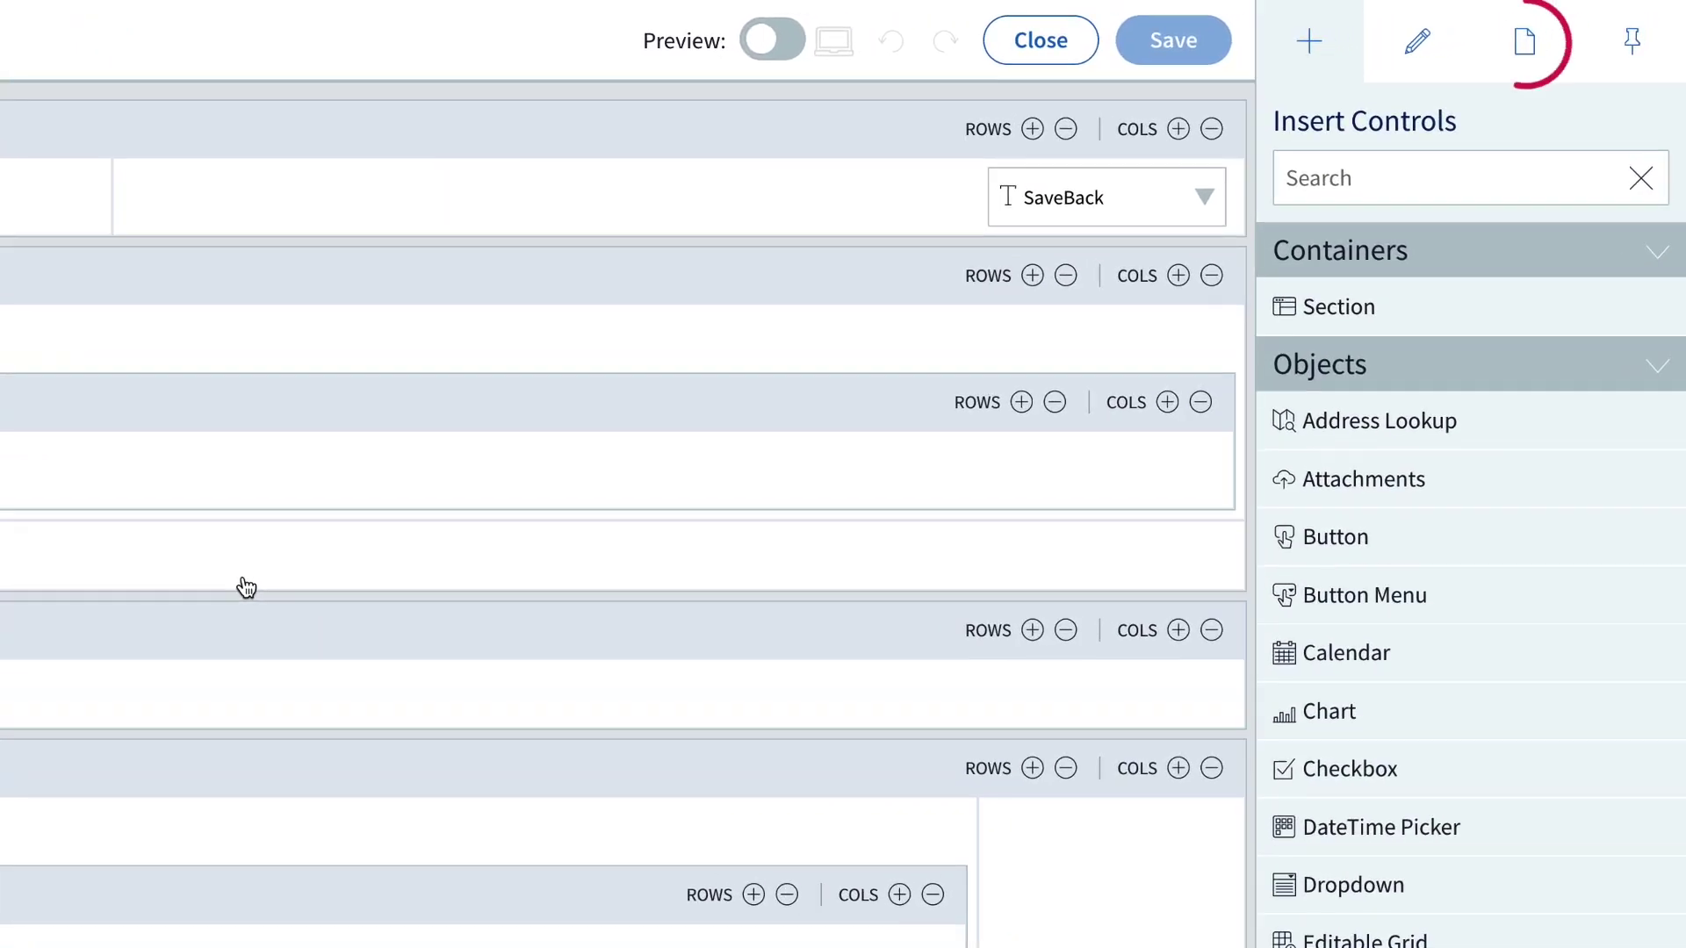
click(1524, 44)
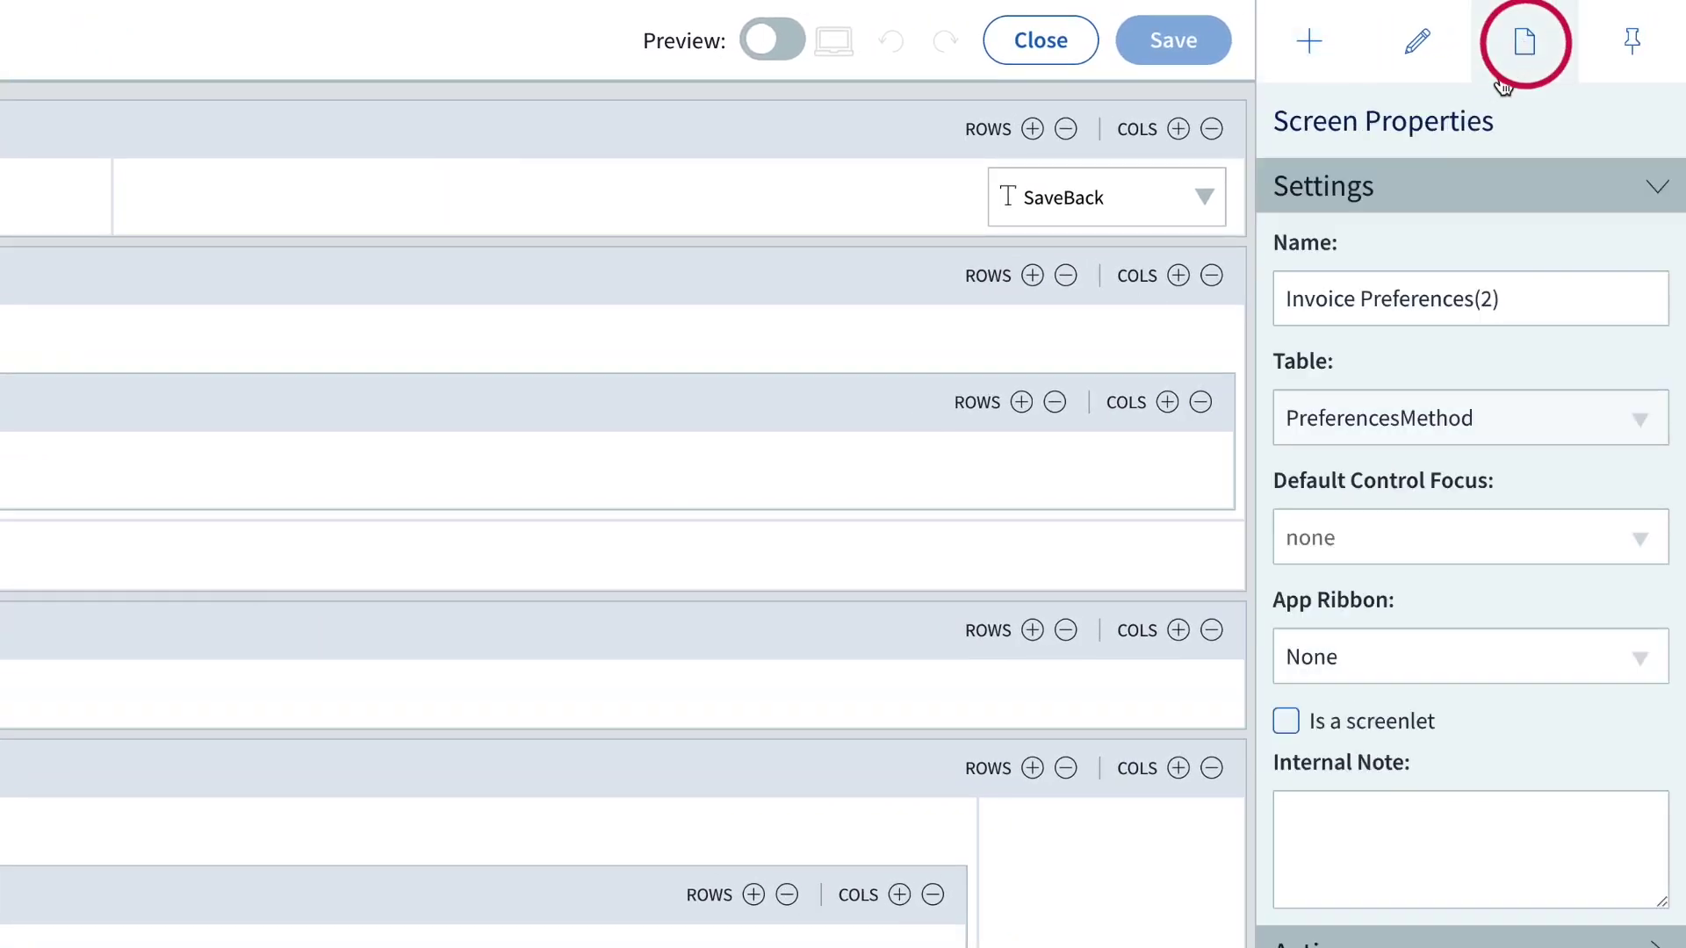
click(1400, 835)
text(Added)
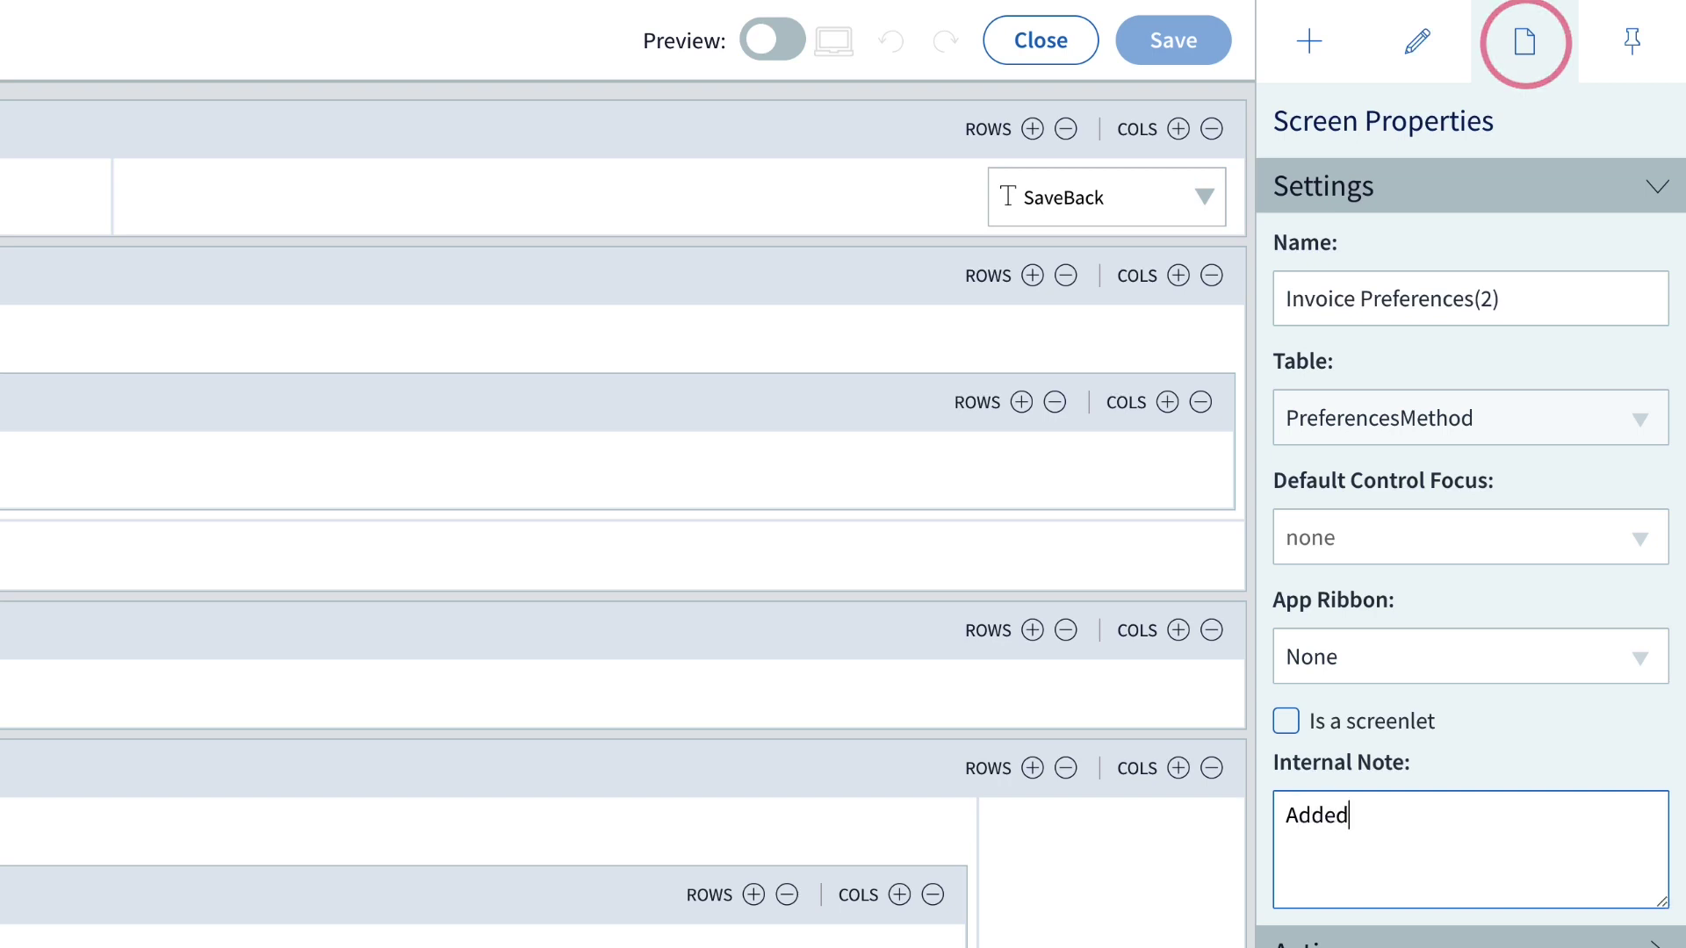
text( HST # to scr)
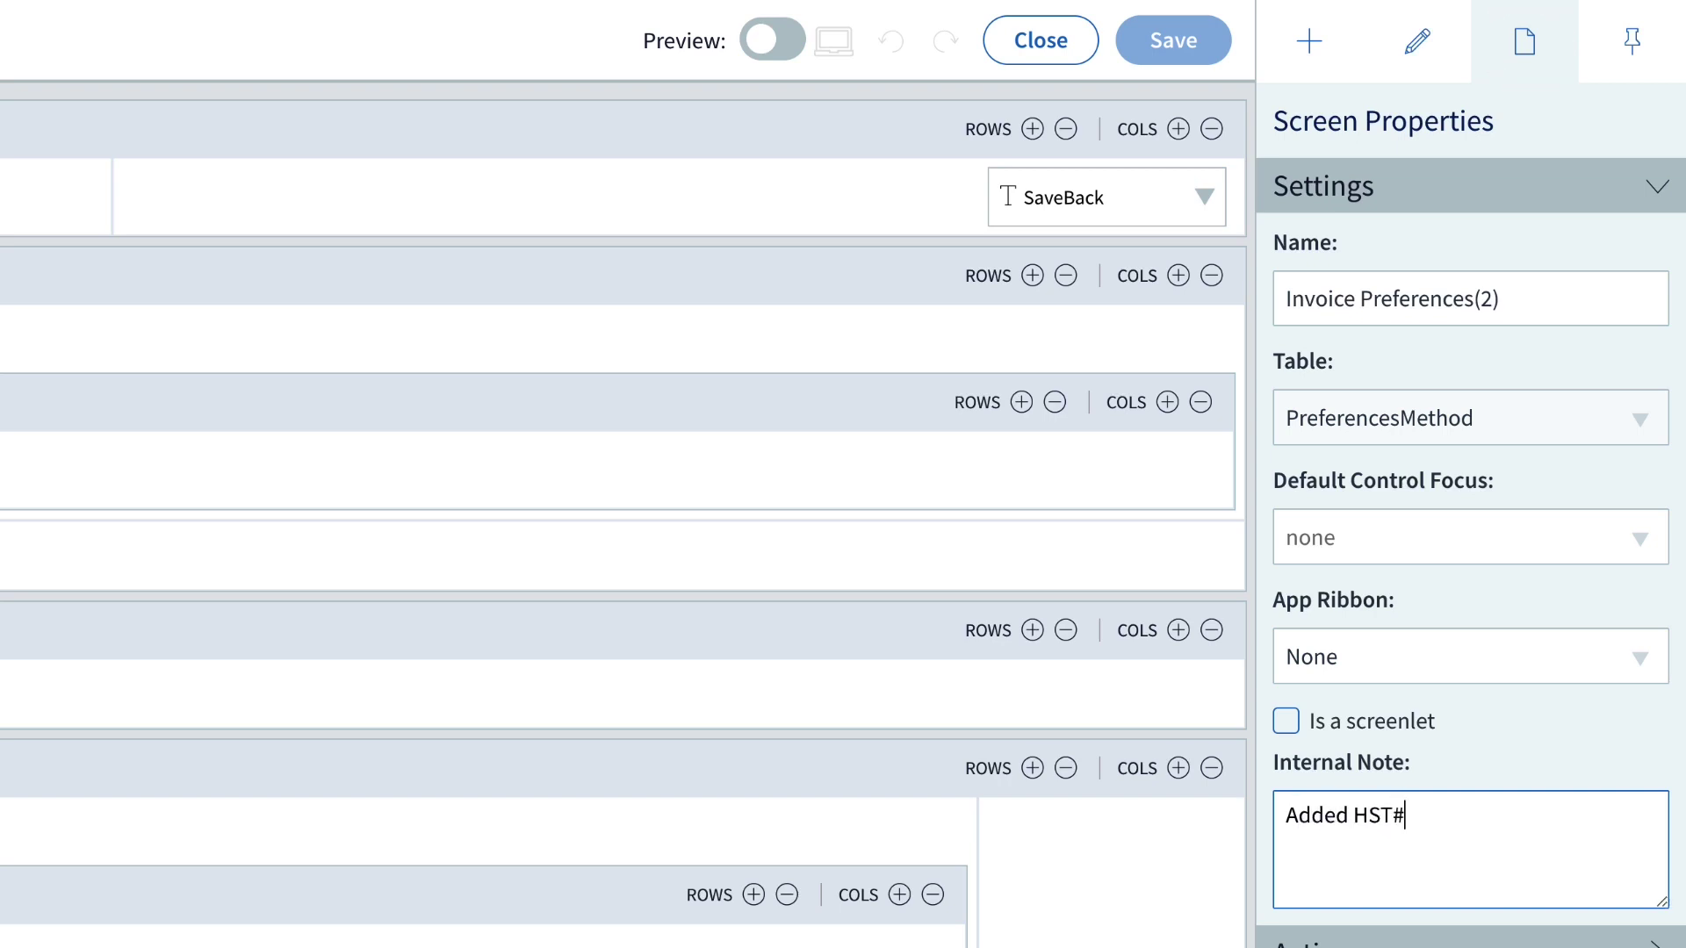
key(BackSpace)
key(BackSpace)
key(BackSpace)
text(screen)
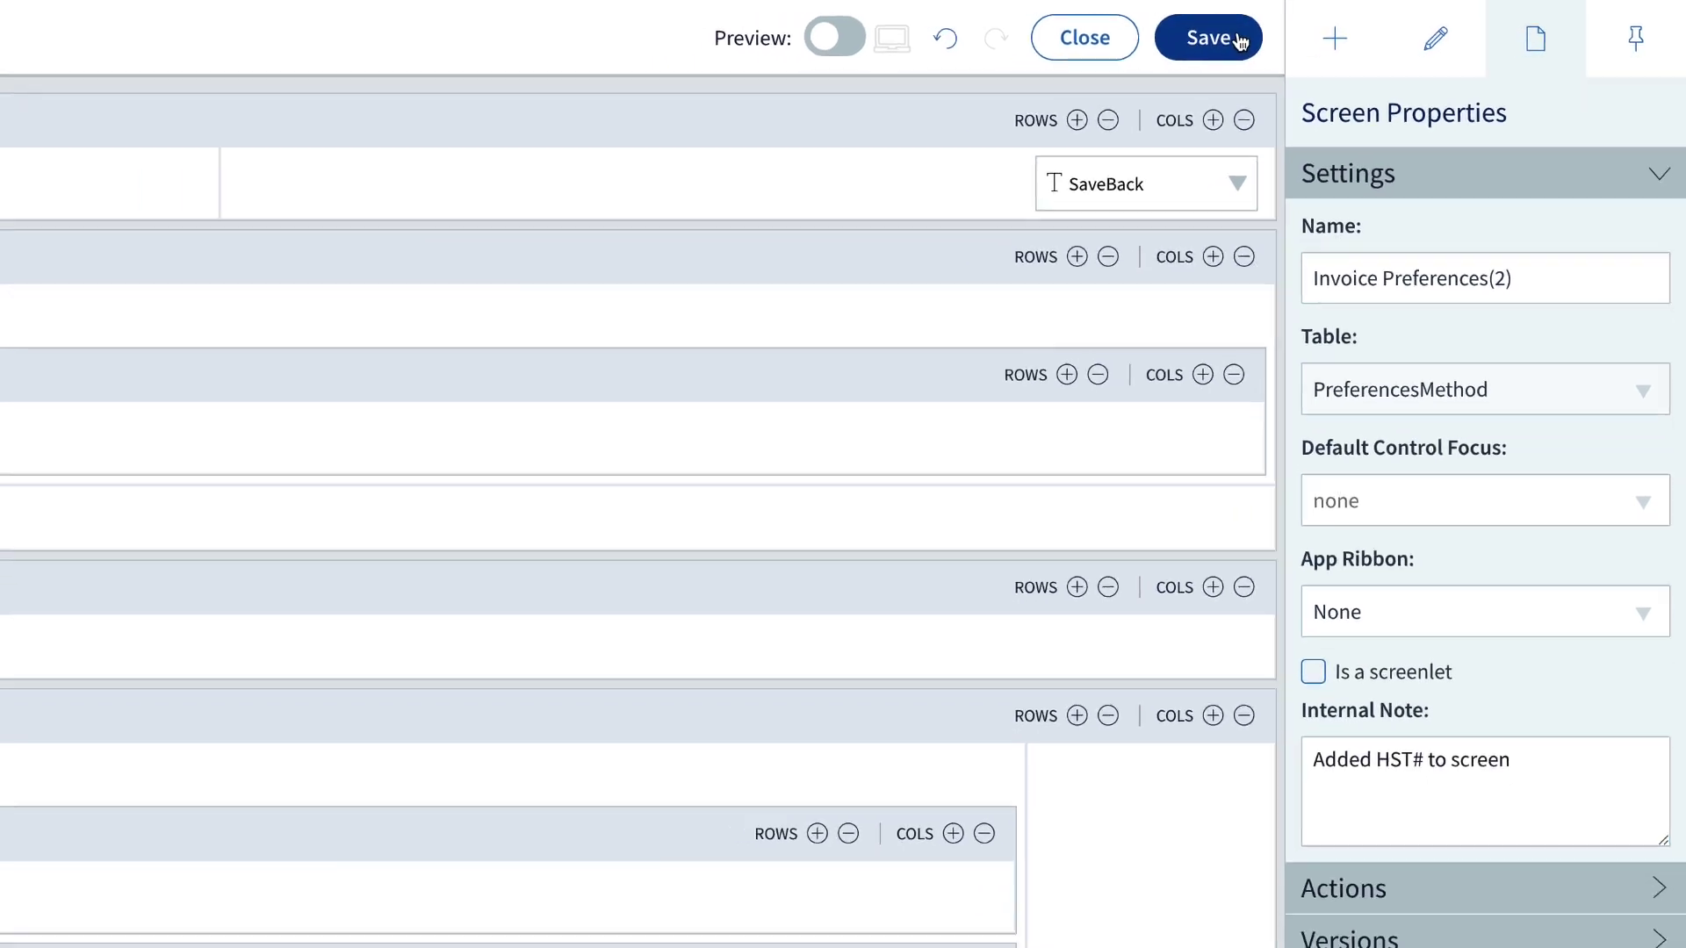
click(1221, 40)
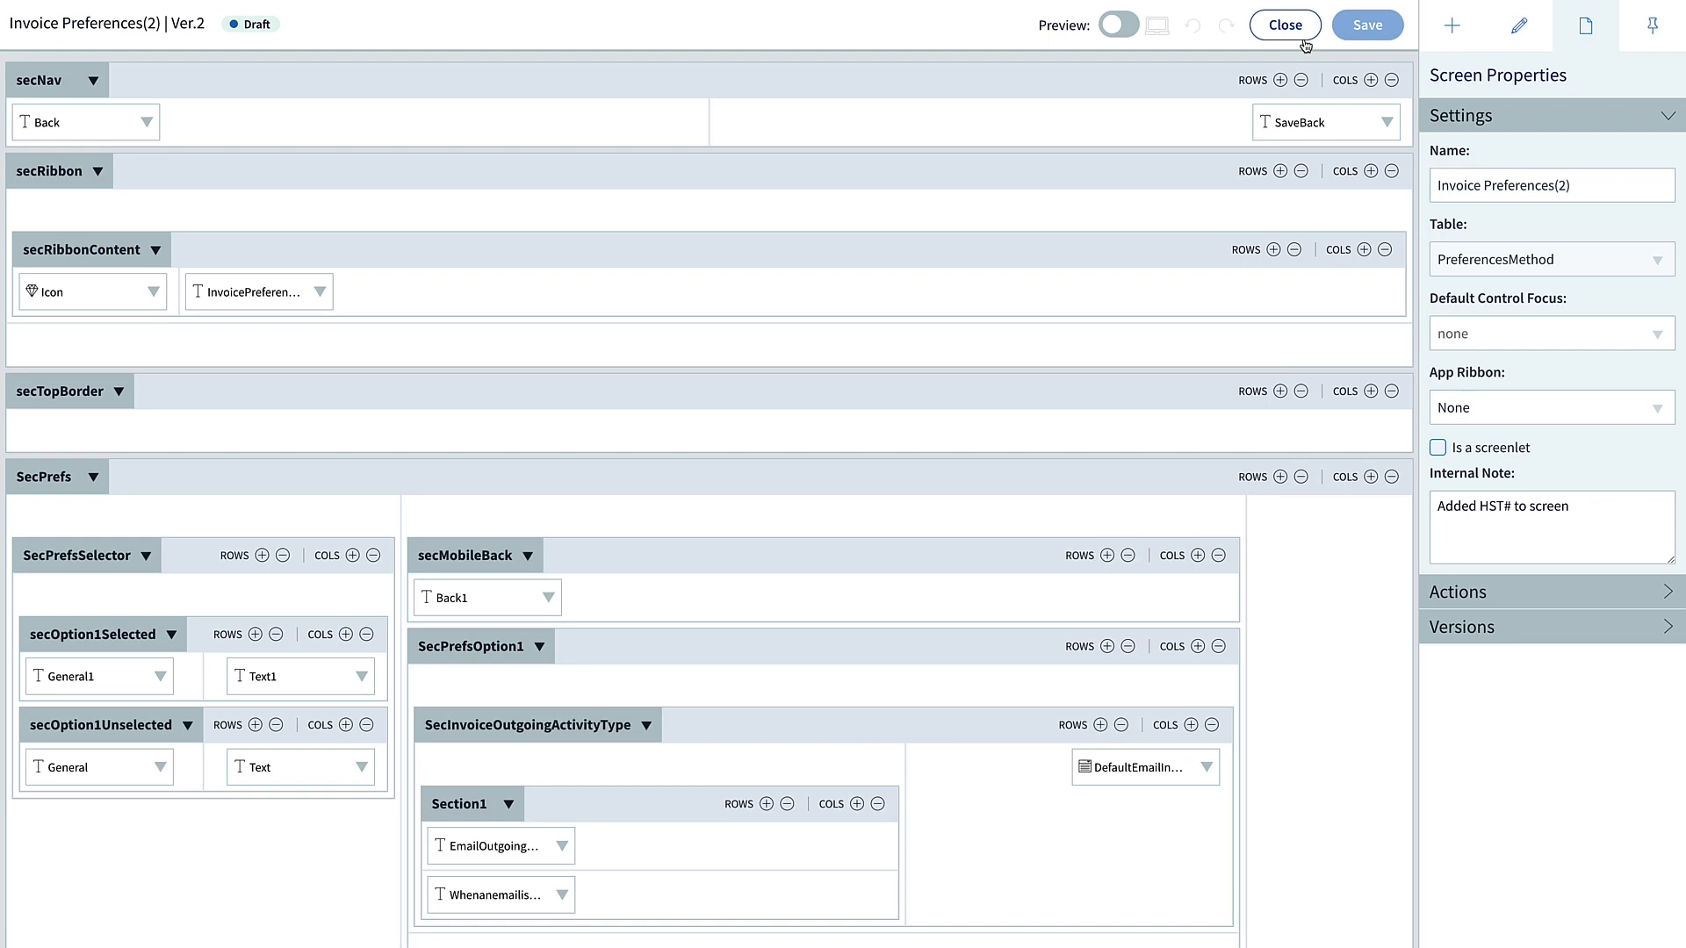
click(1303, 35)
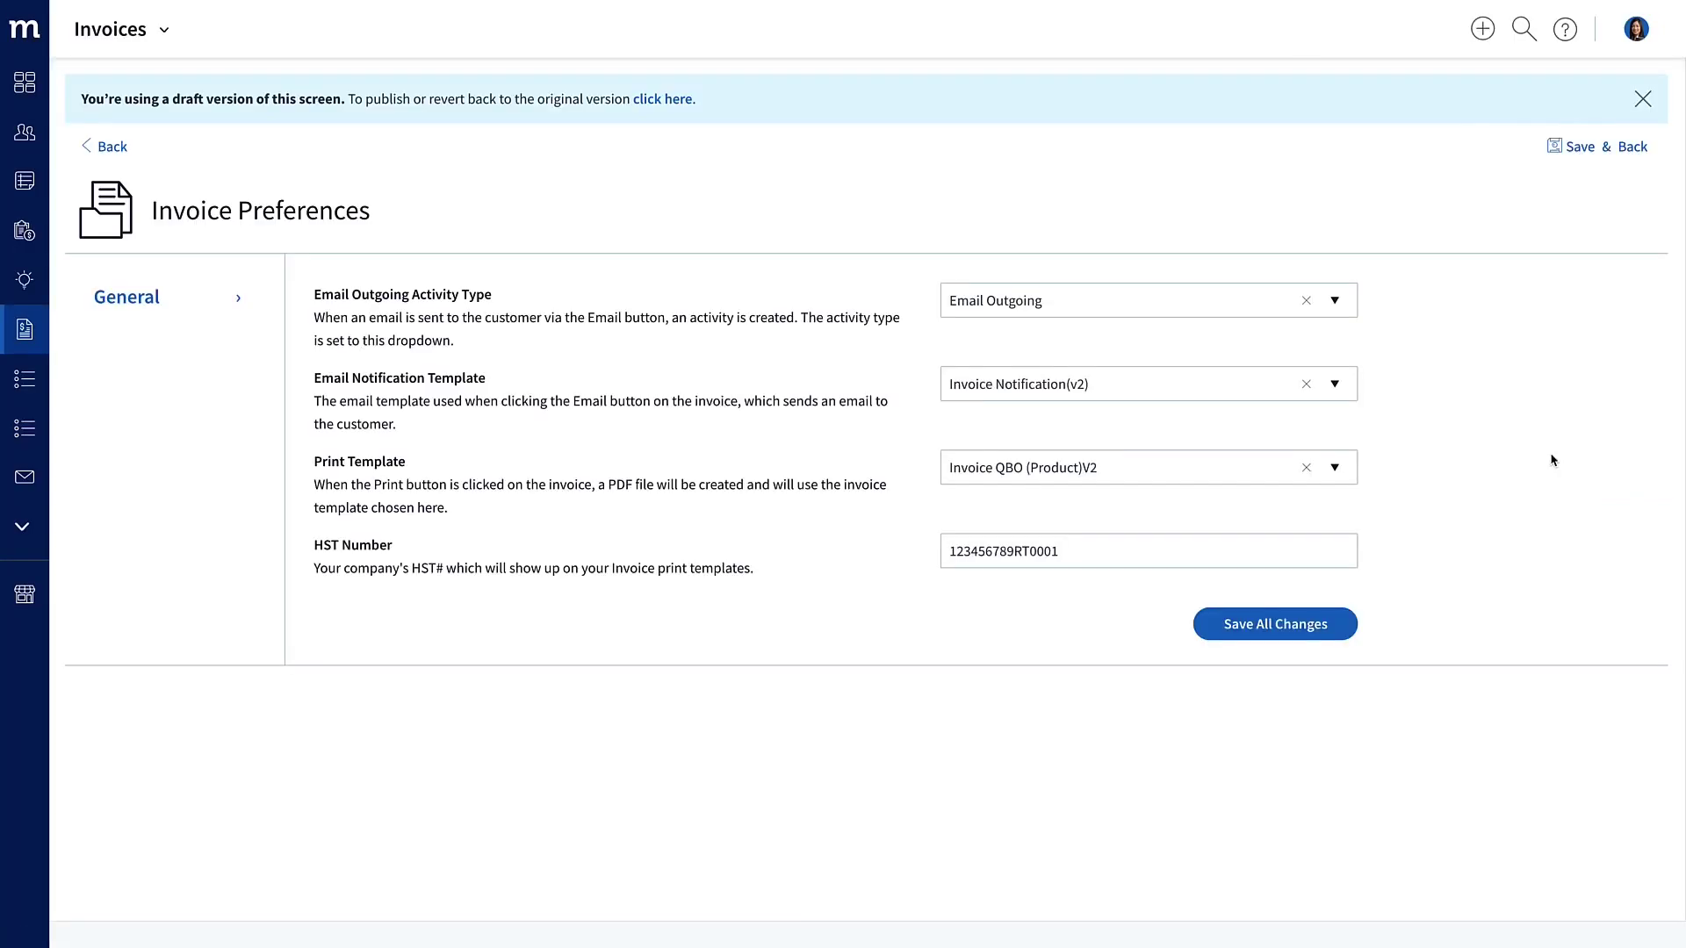
Publish draft version 2 of the Invoice Preferences screen.
click(671, 104)
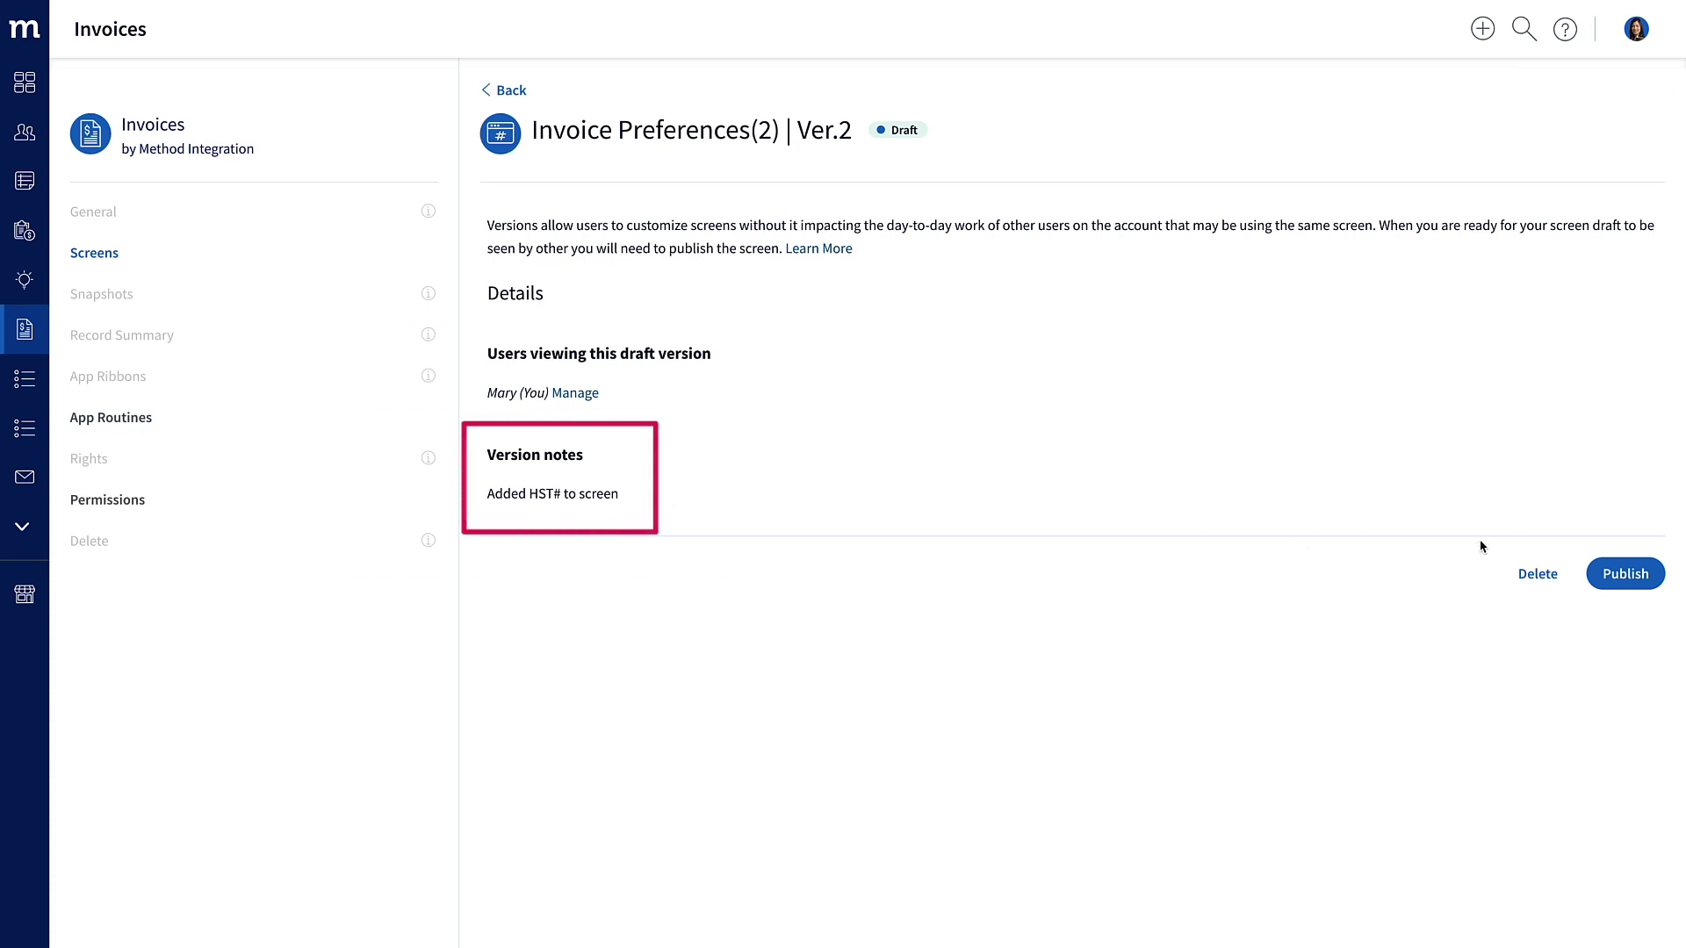
click(1639, 574)
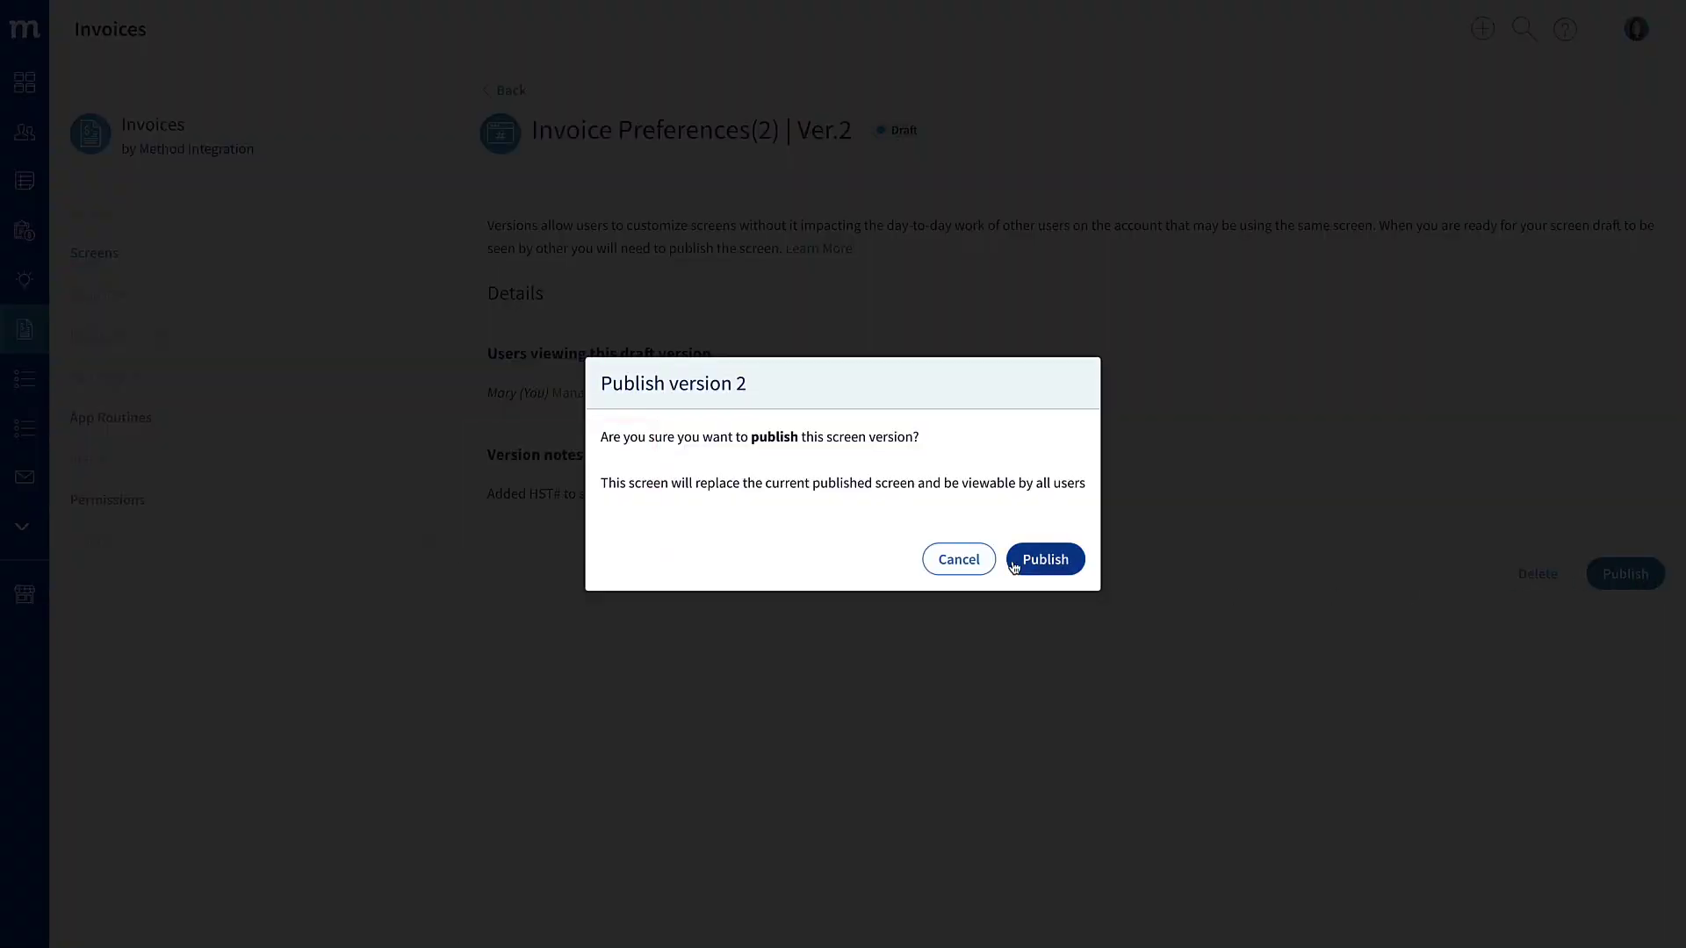
click(1054, 566)
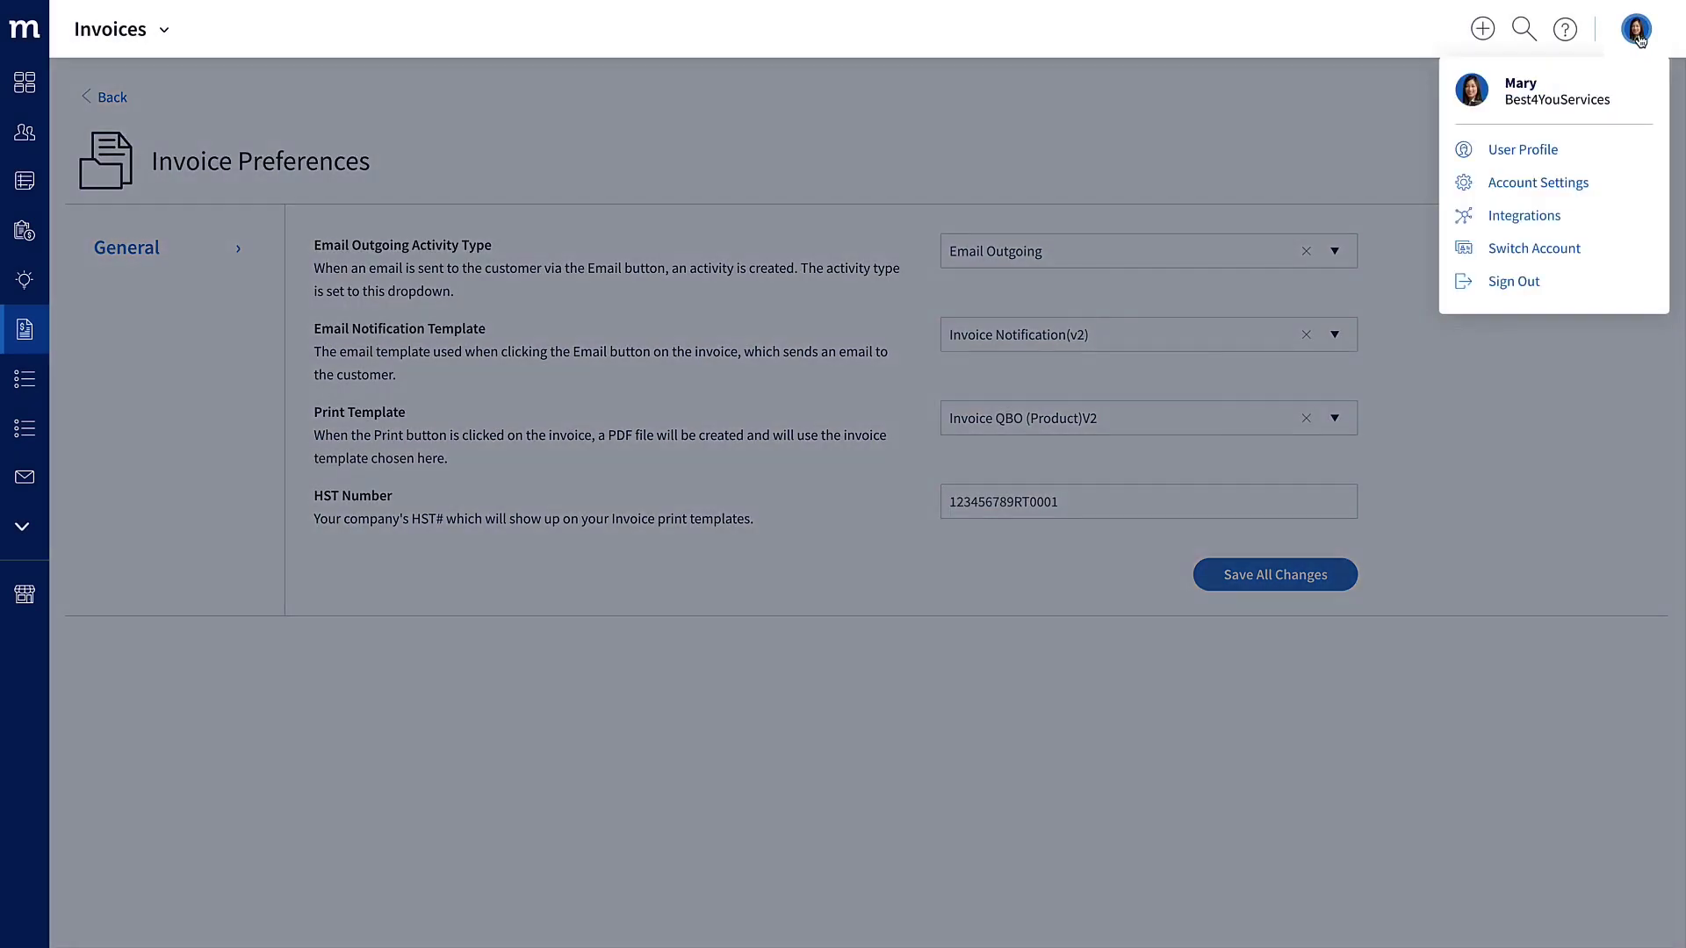
Search Report & Print Templates for 'invoice' and open the Printable Invoice template.
click(1554, 183)
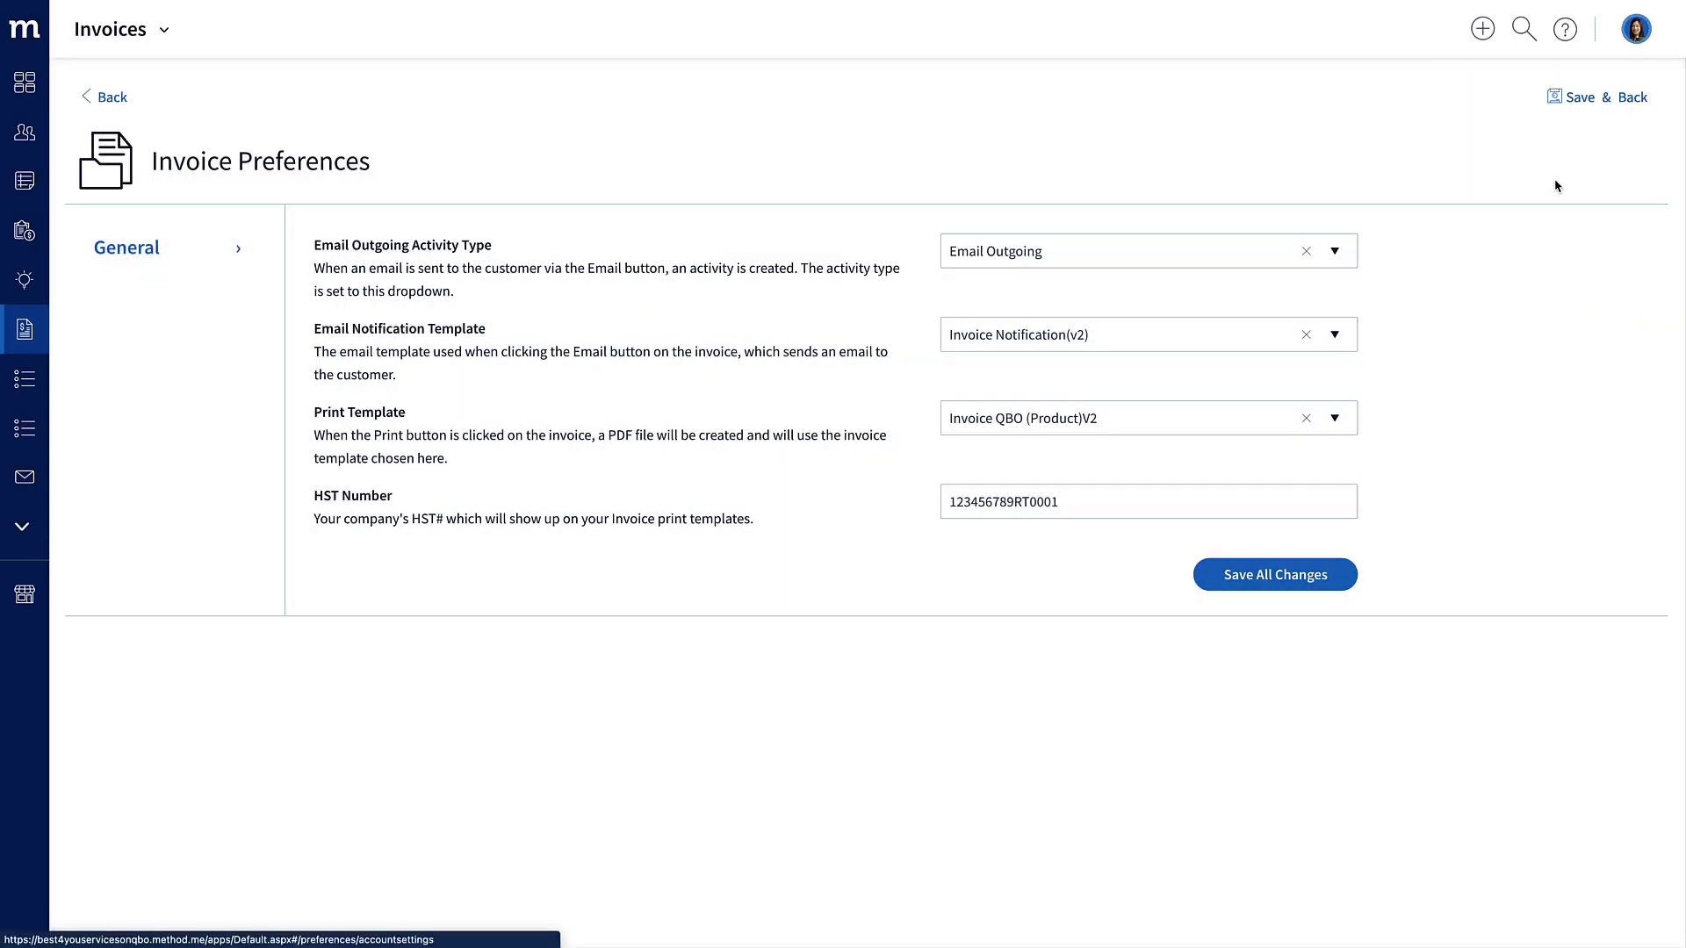
scroll(1556, 186, down, 3)
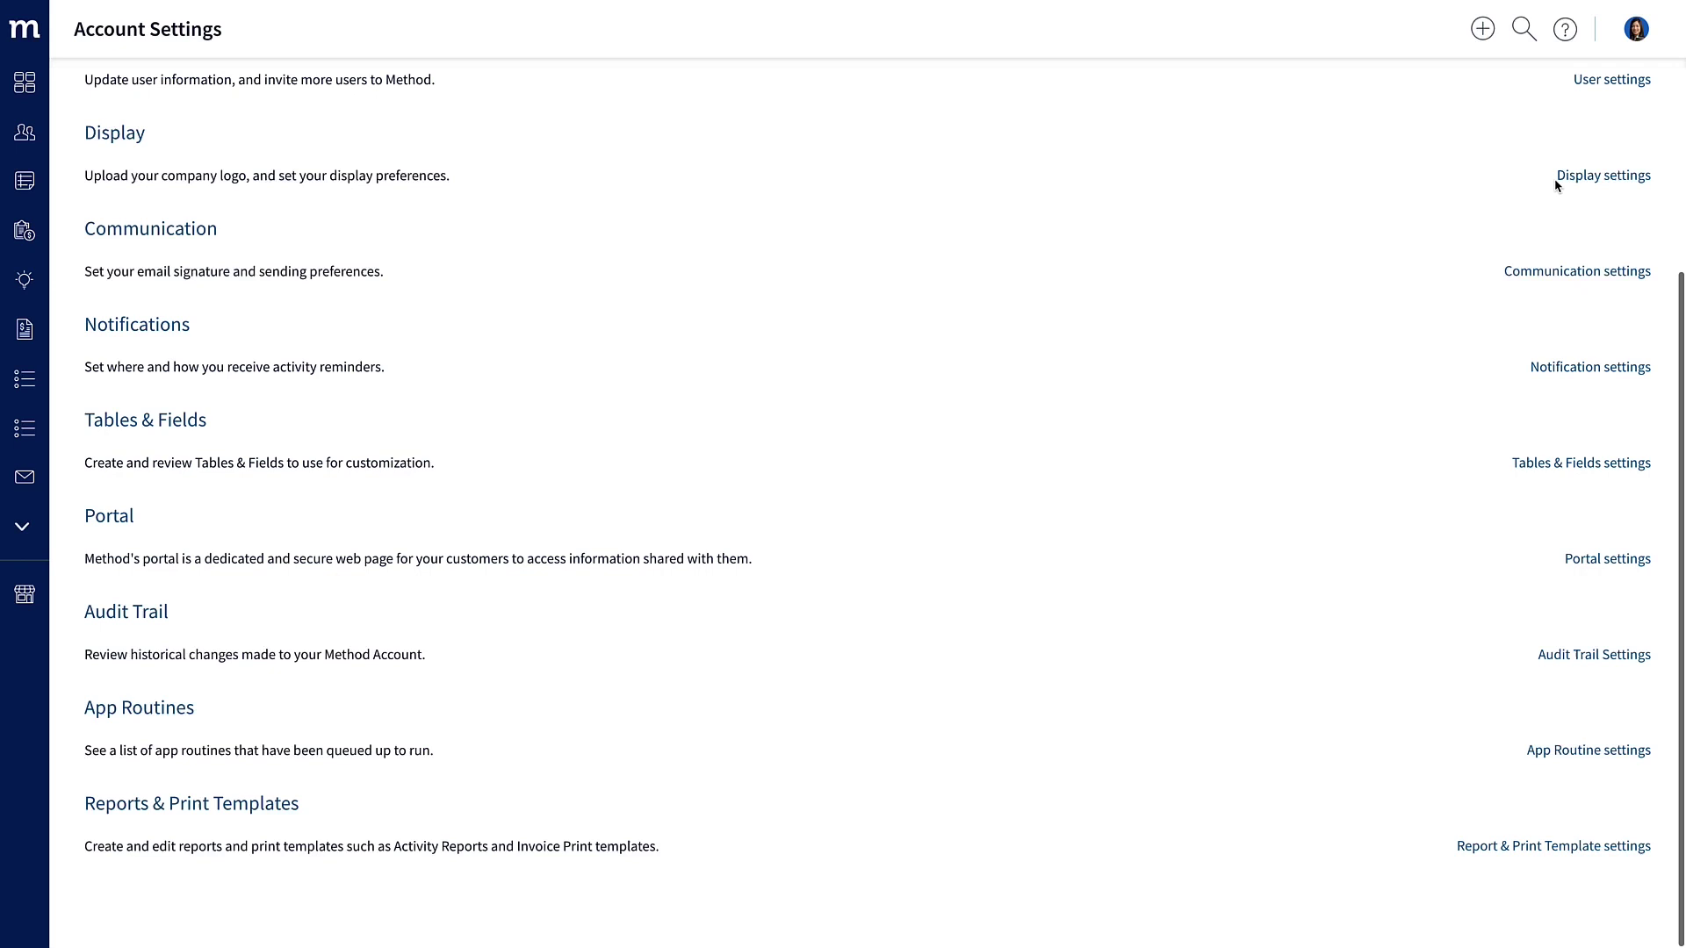
click(199, 815)
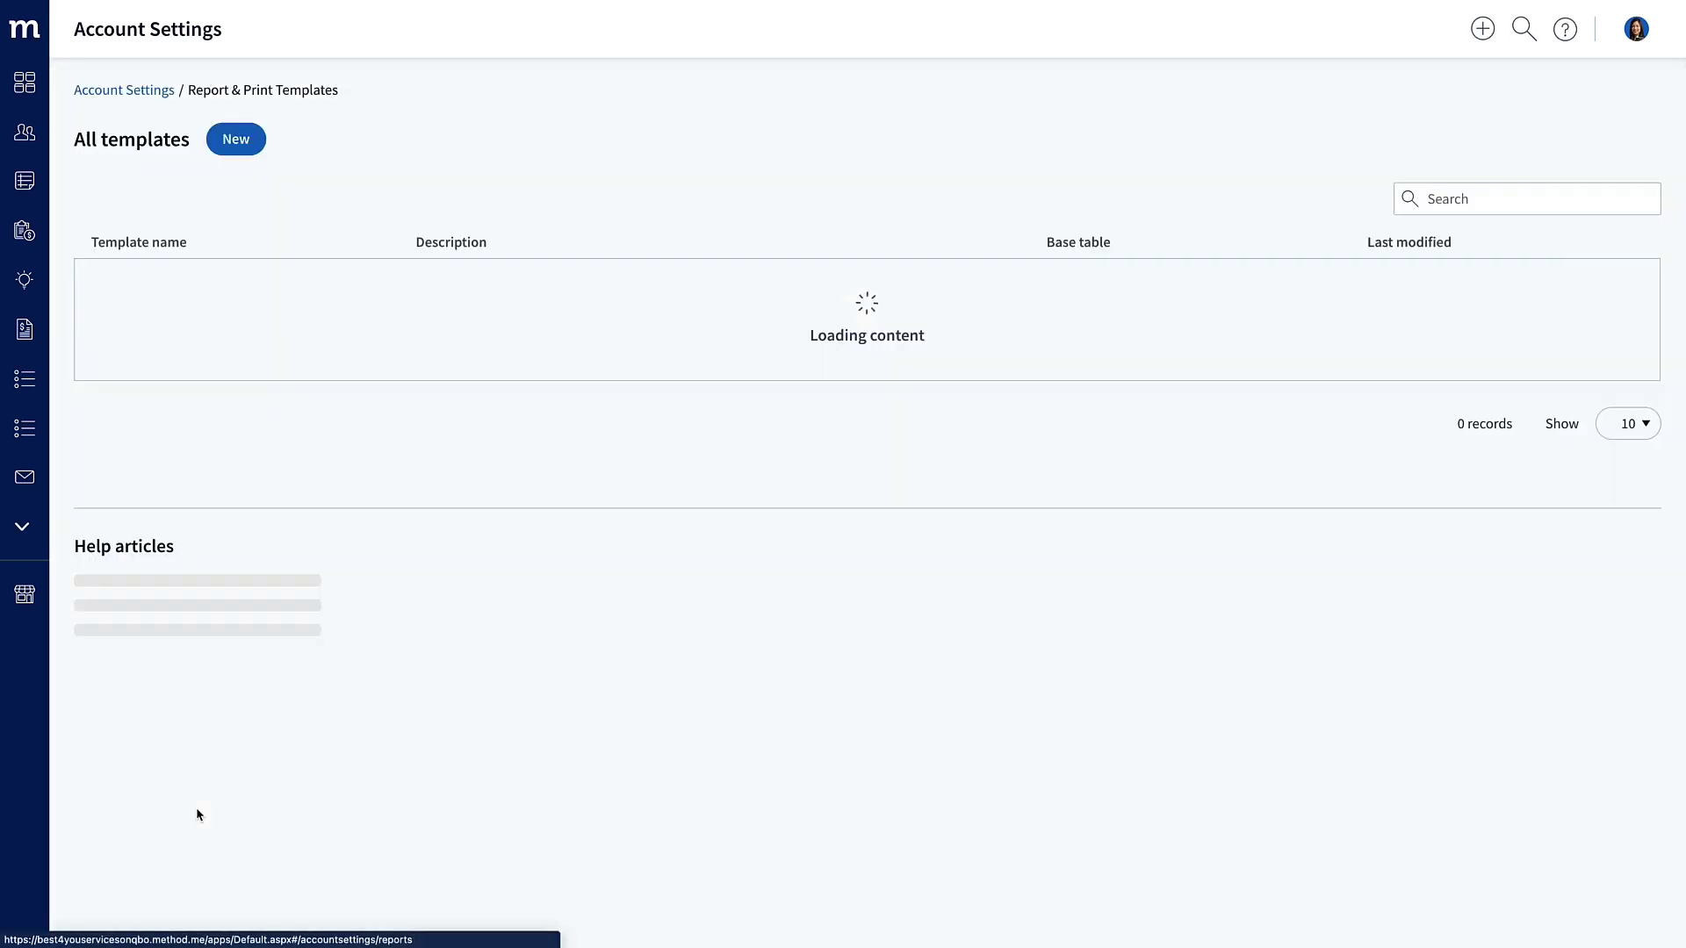
click(1440, 202)
text(invoice)
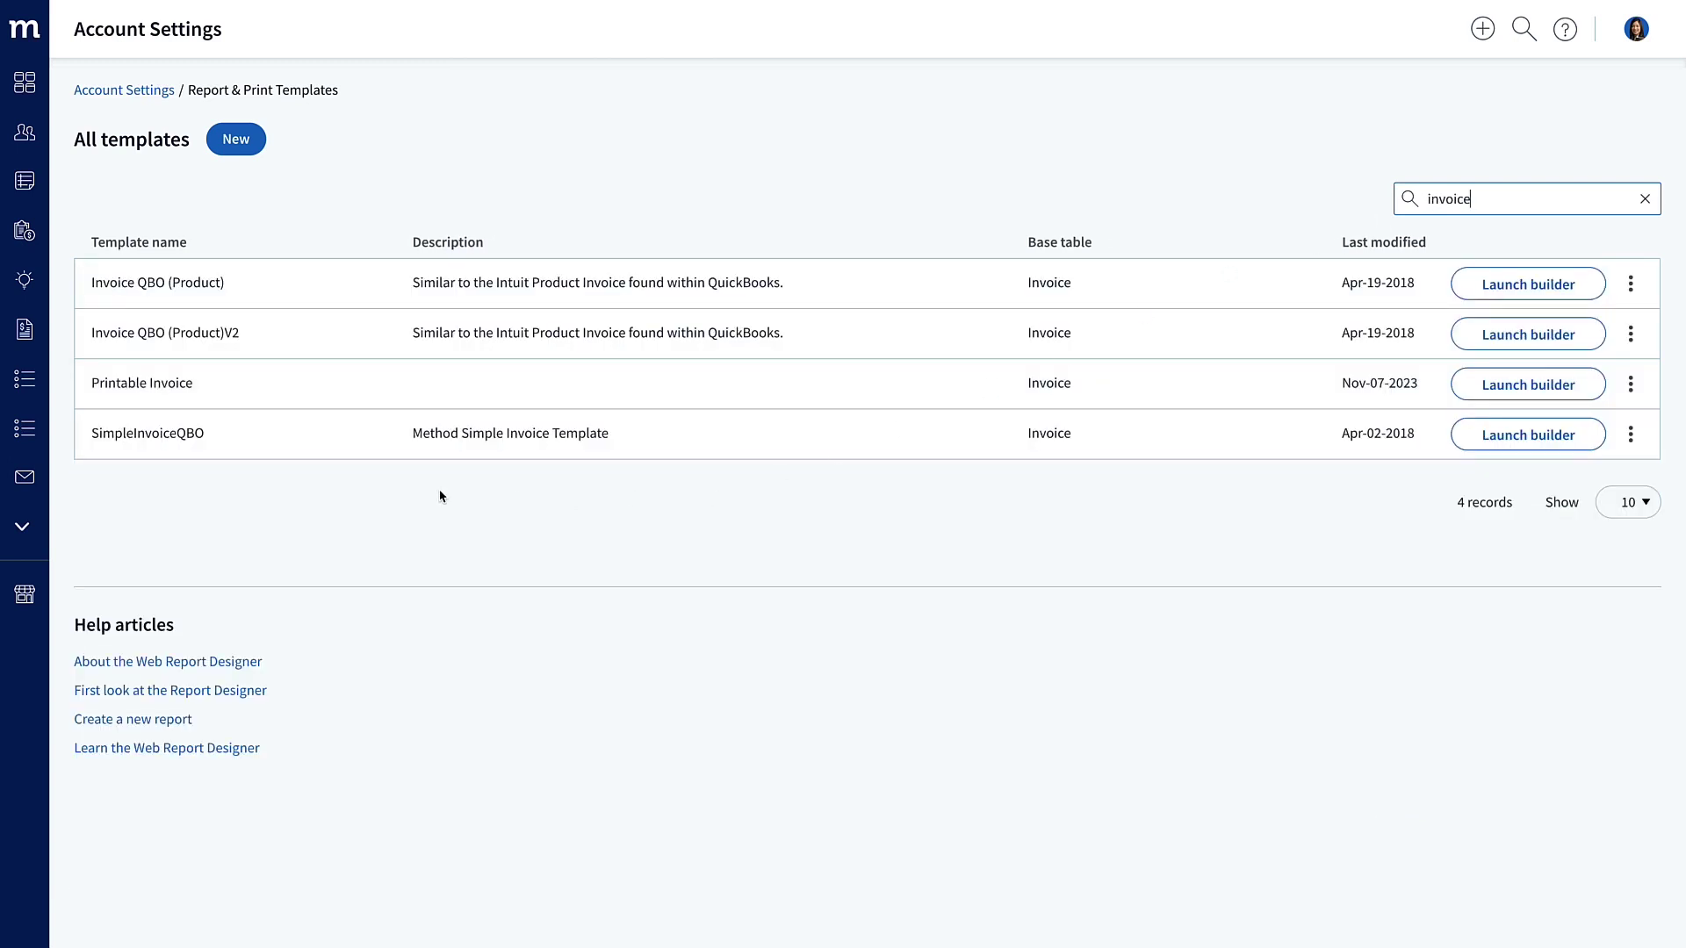
click(230, 394)
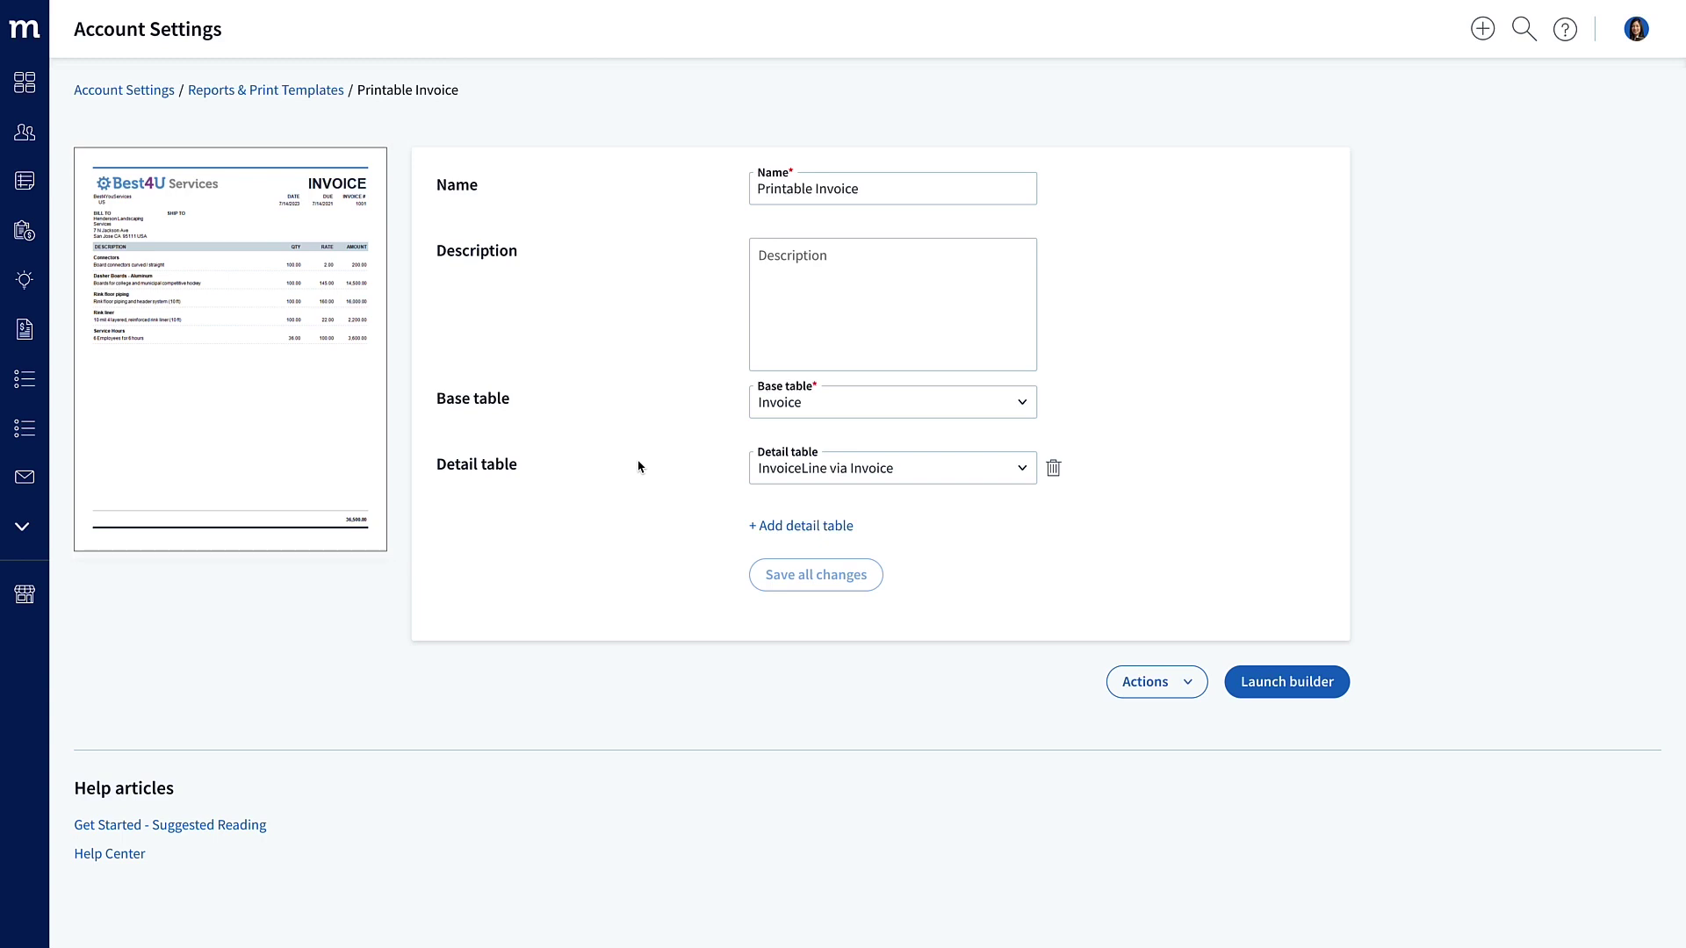
Duplicate Printable Invoice as 'Printable Invoice with HST#', described 'Invoice with HST#', and save.
click(1187, 683)
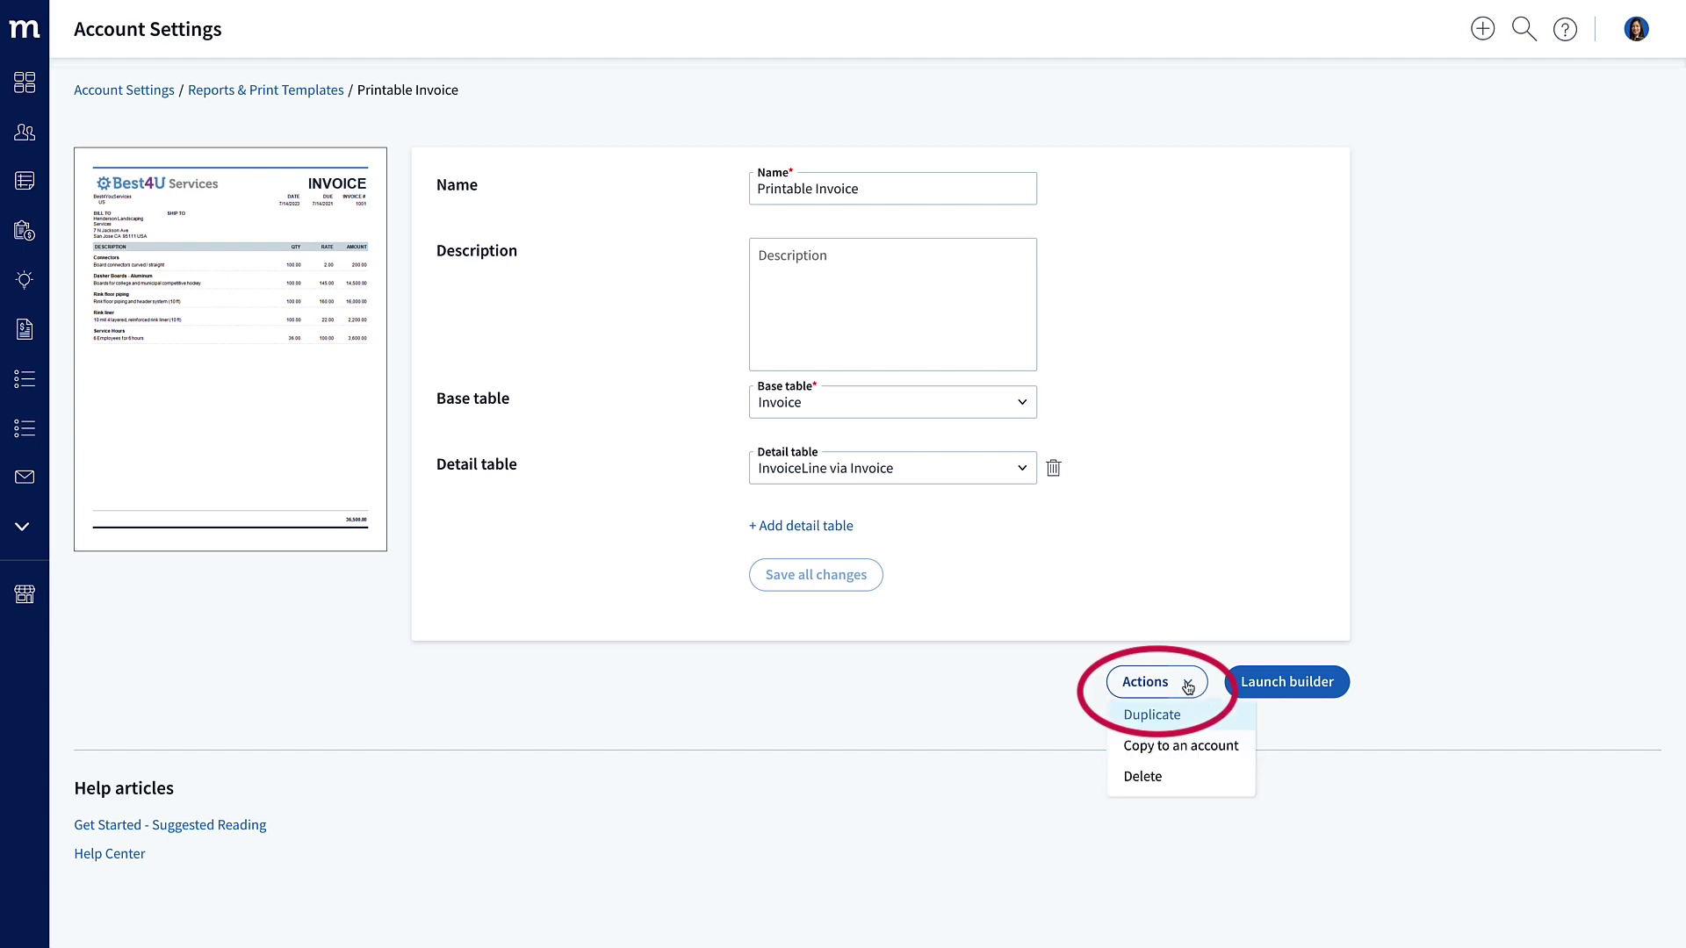
click(1169, 722)
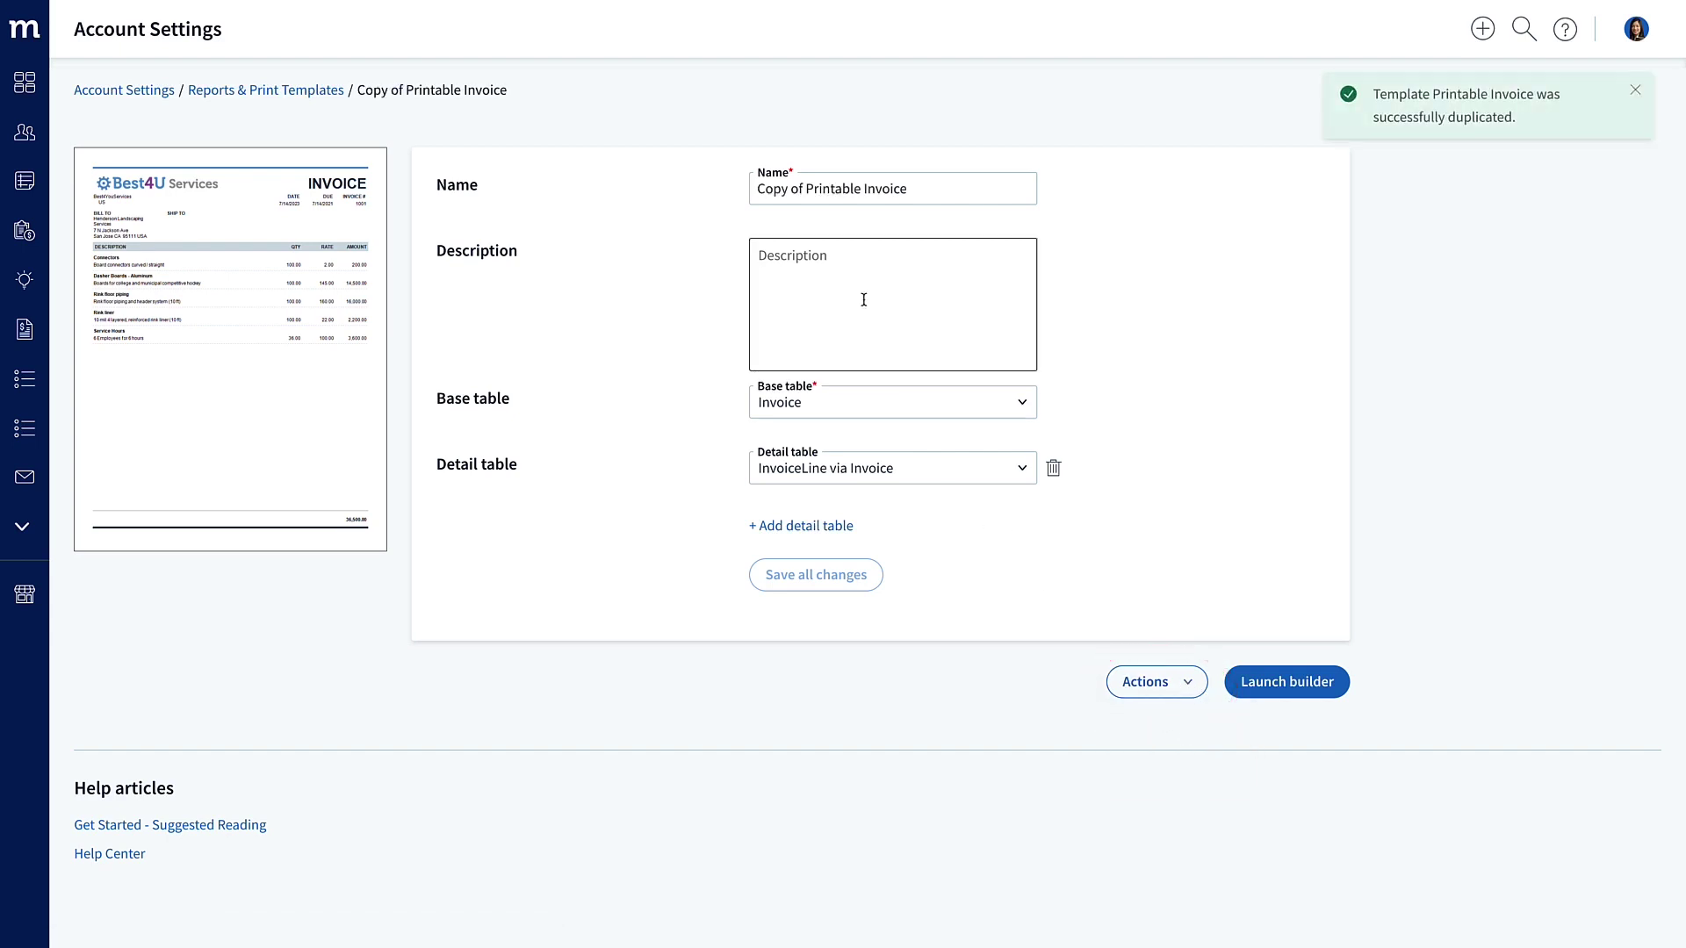
drag(807, 191, 752, 189)
key(BackSpace)
key(End)
text(with HST#)
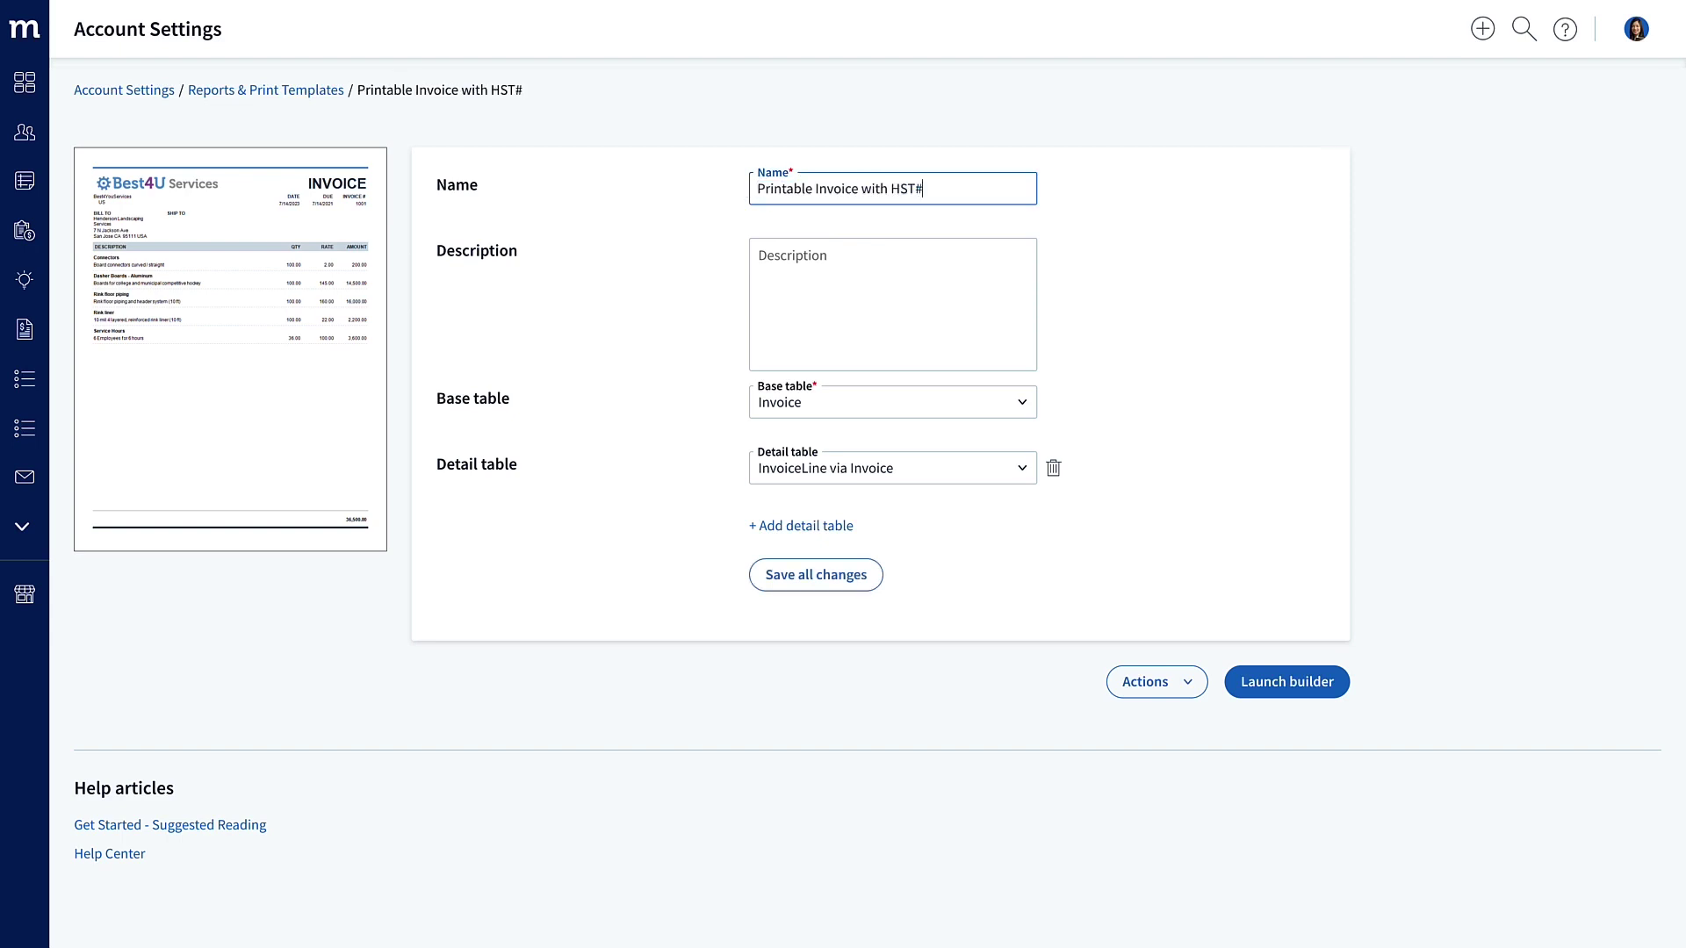
click(798, 270)
text(Invoice wi)
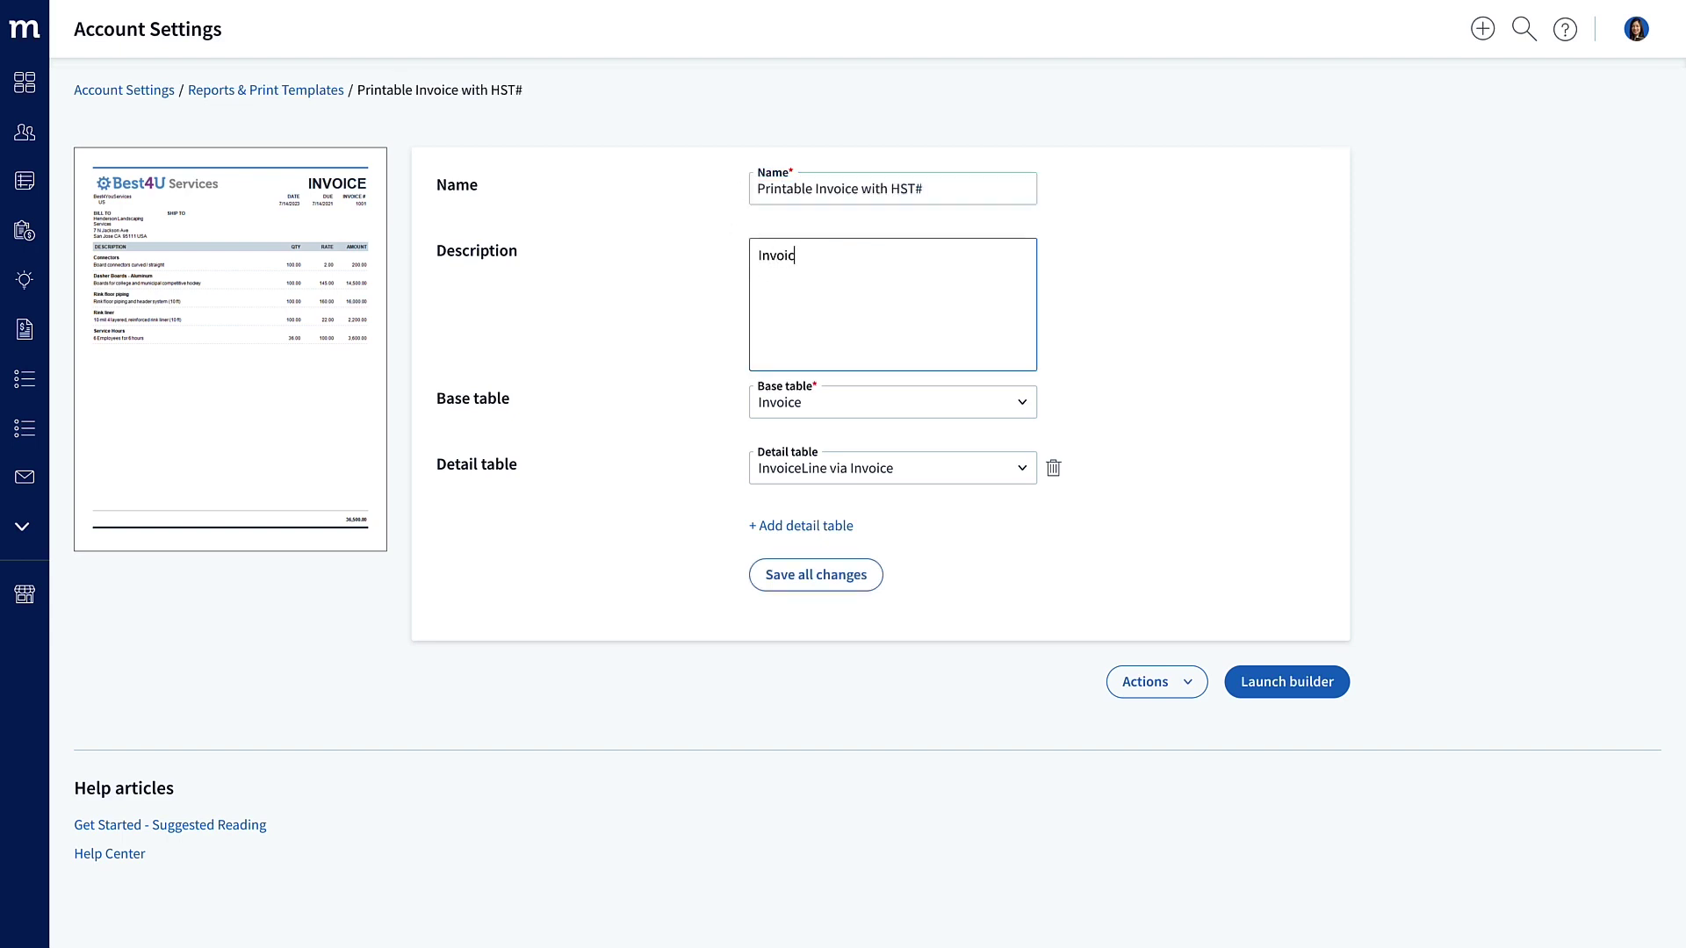
text(th HST#)
click(1321, 691)
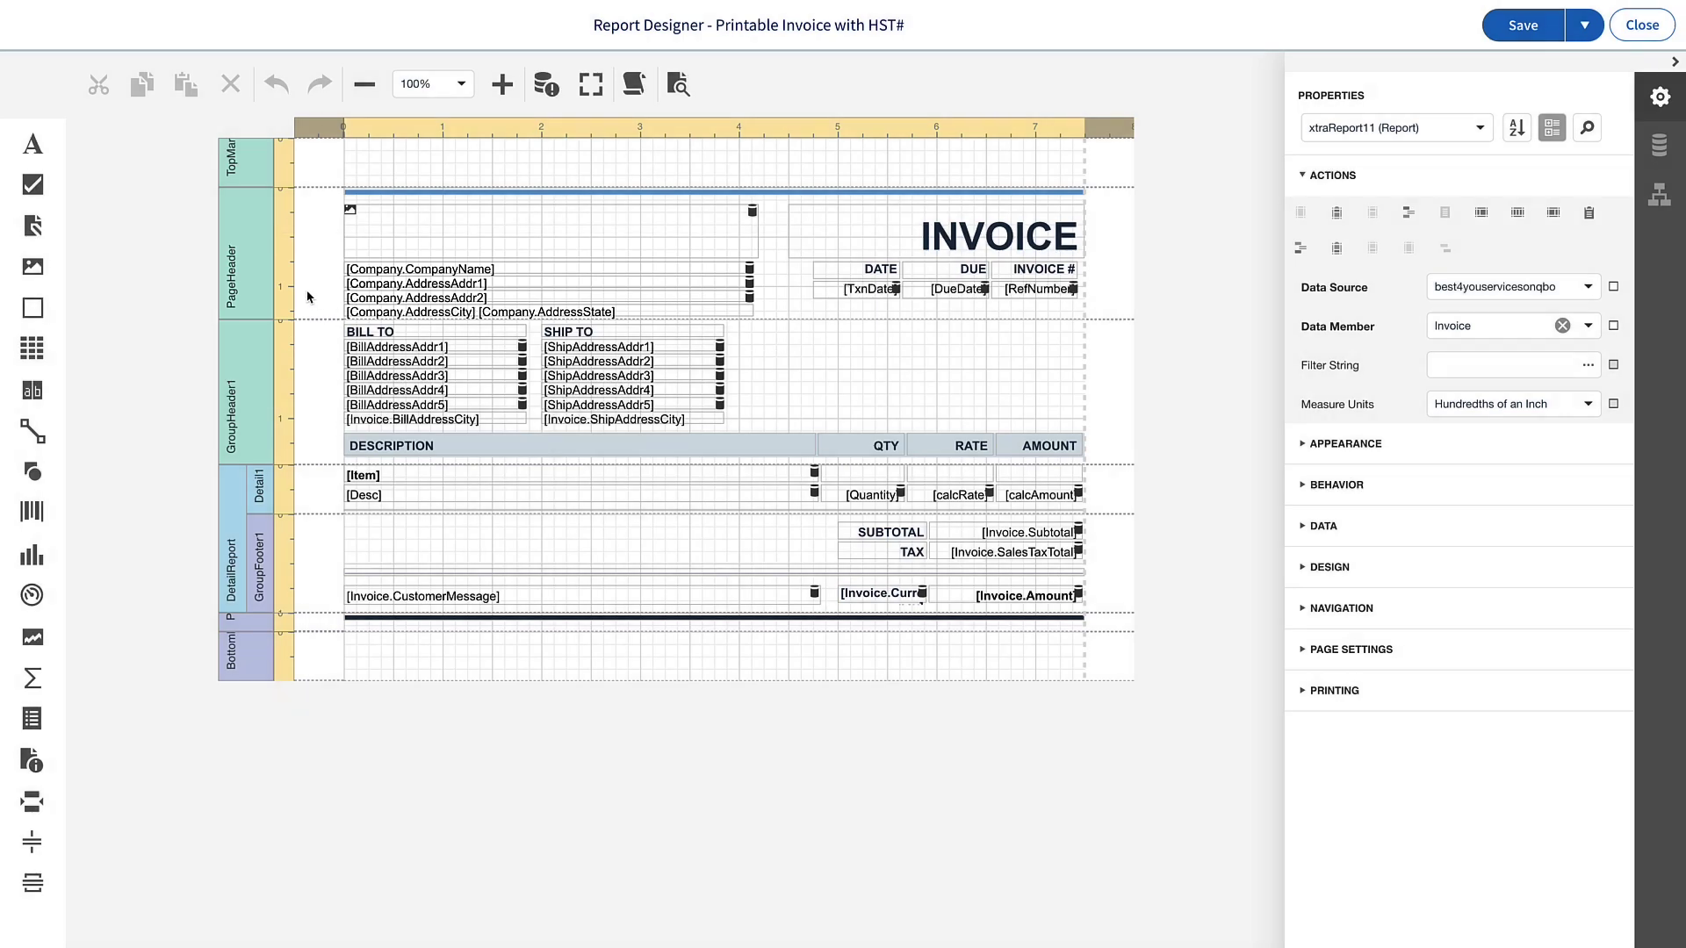
Enlarge the page header and place Company's B4UHSTNumber field below the company address.
click(308, 296)
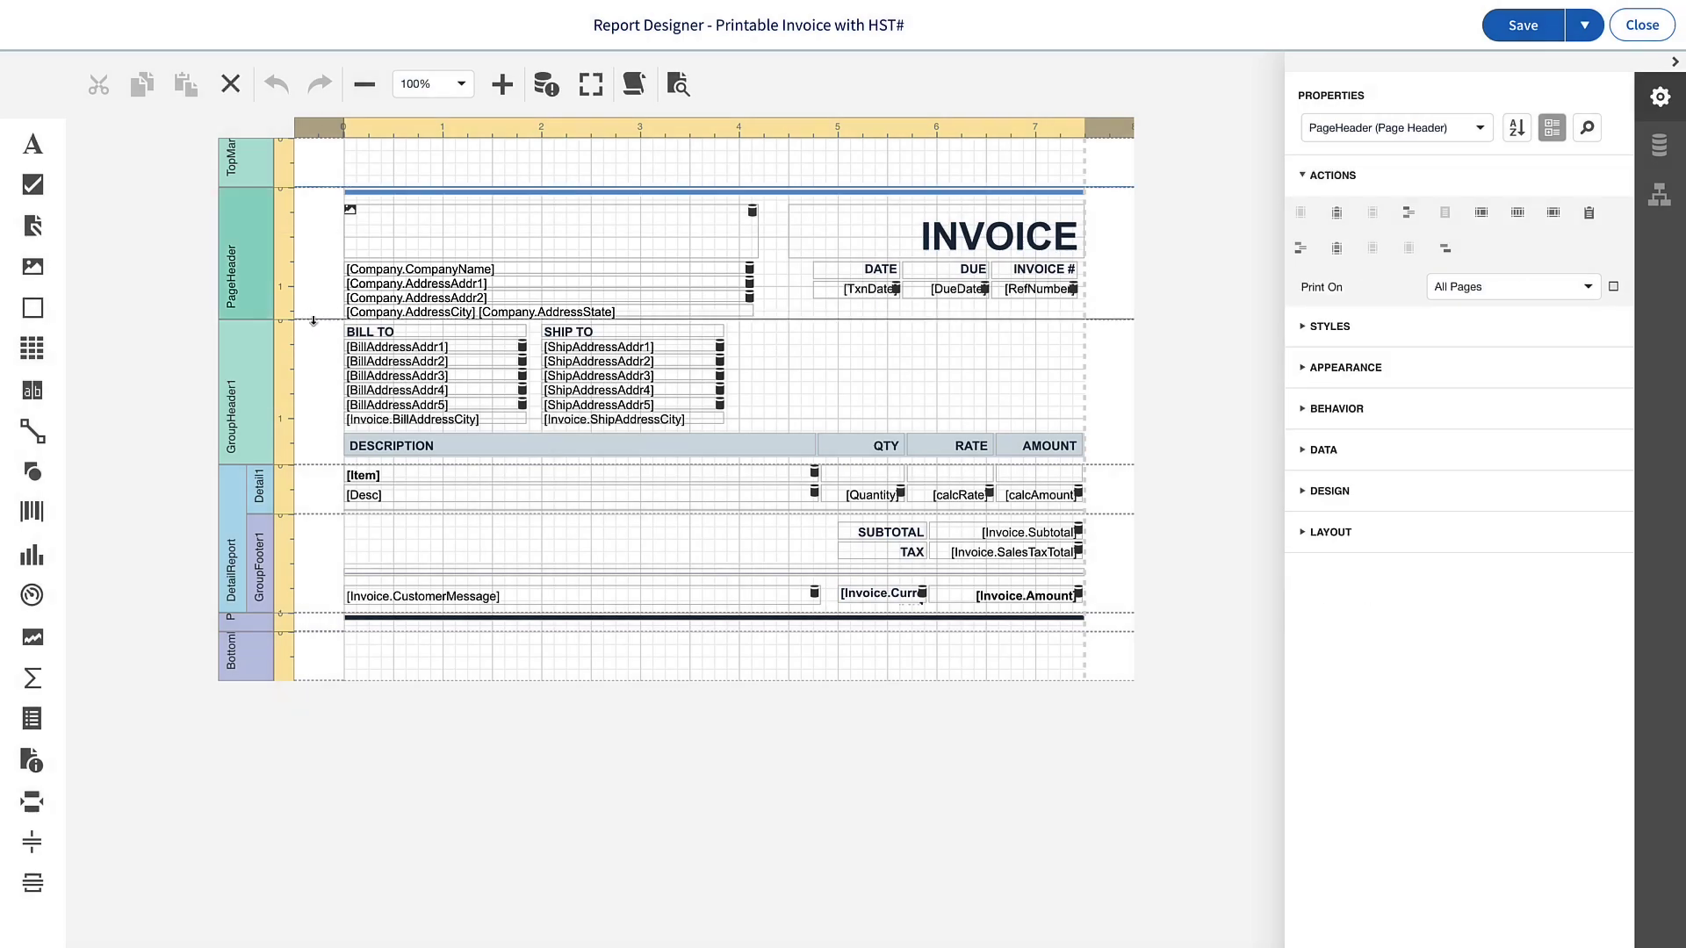
drag(313, 321, 313, 355)
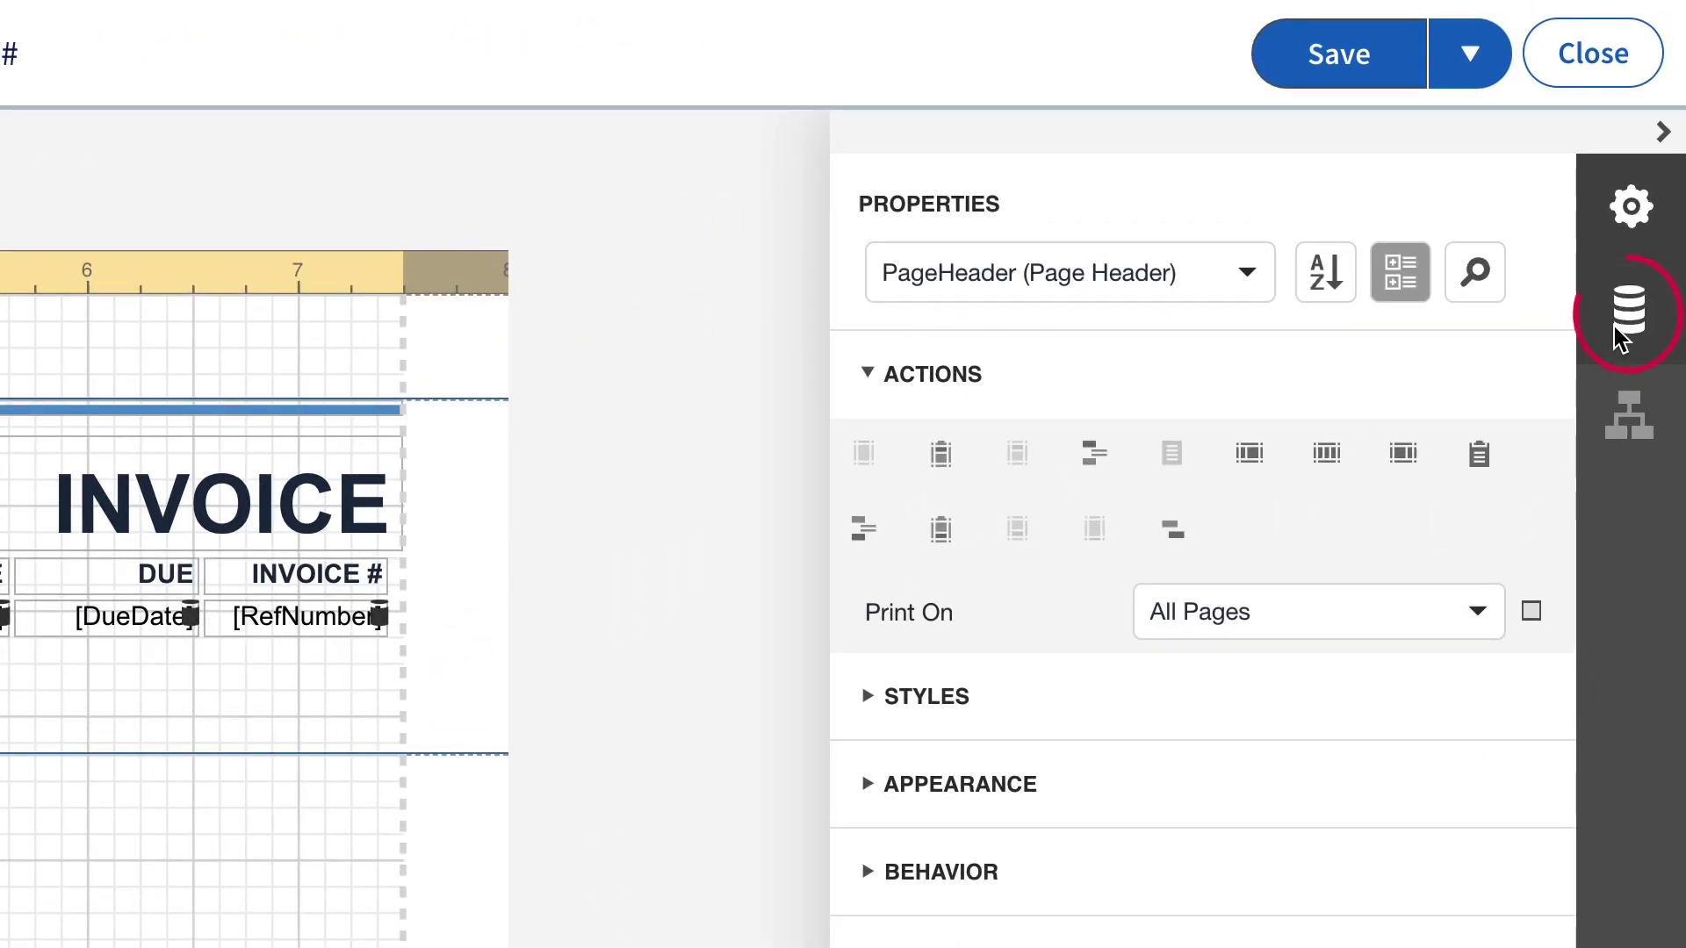
click(1626, 312)
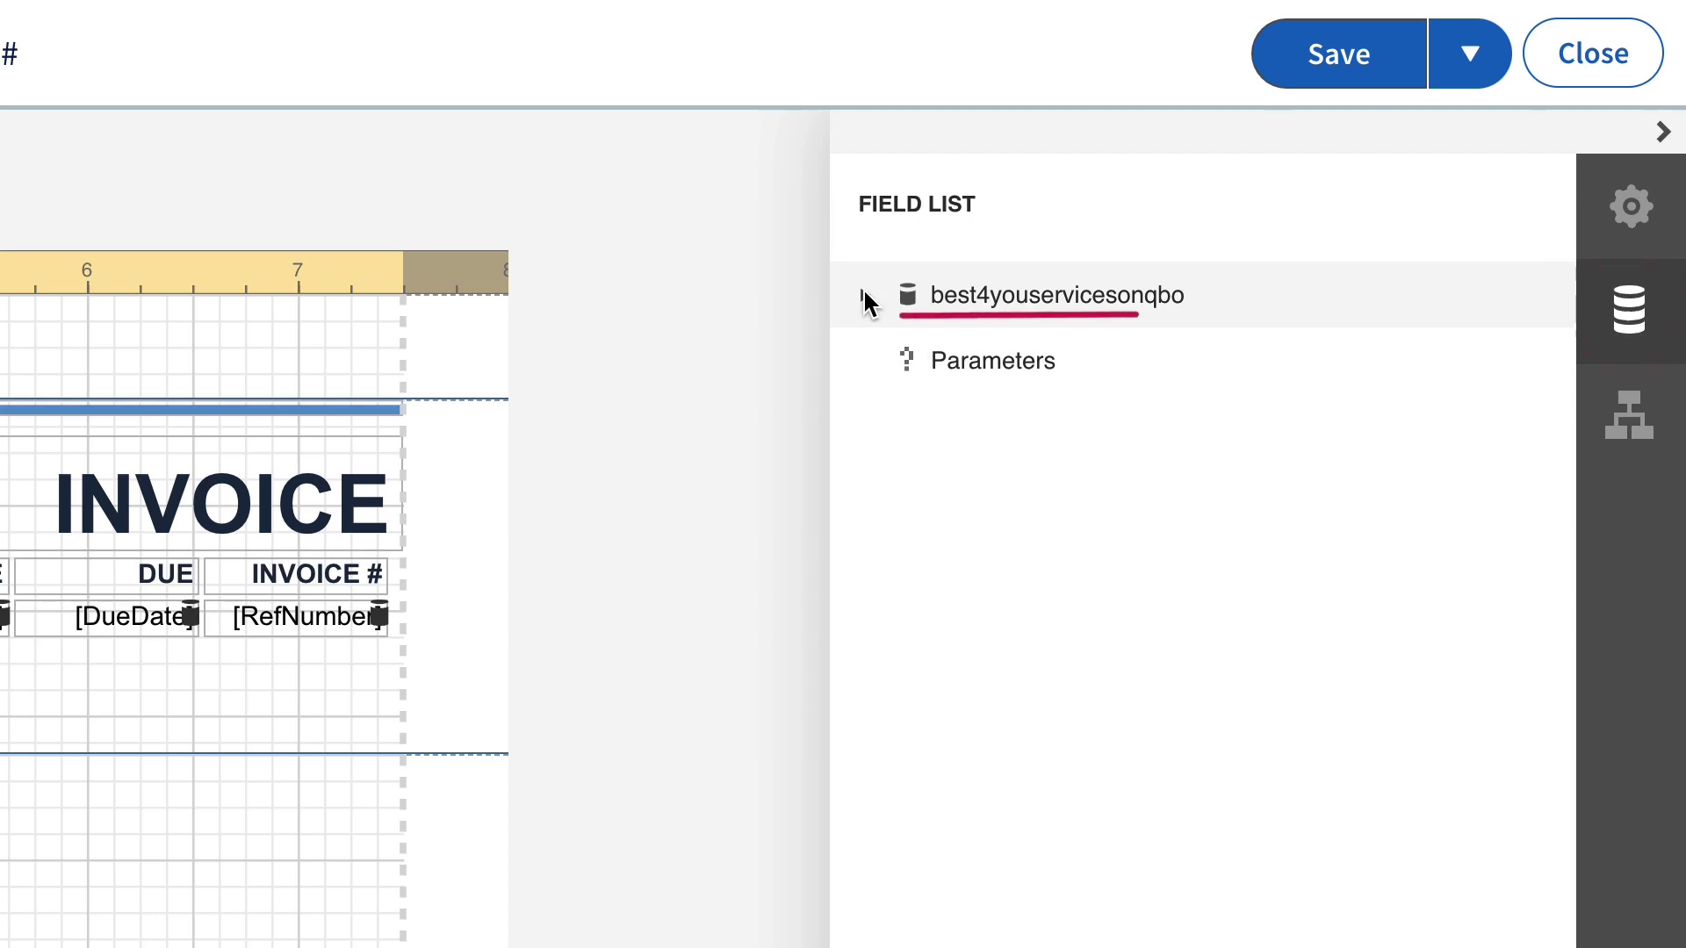
click(864, 295)
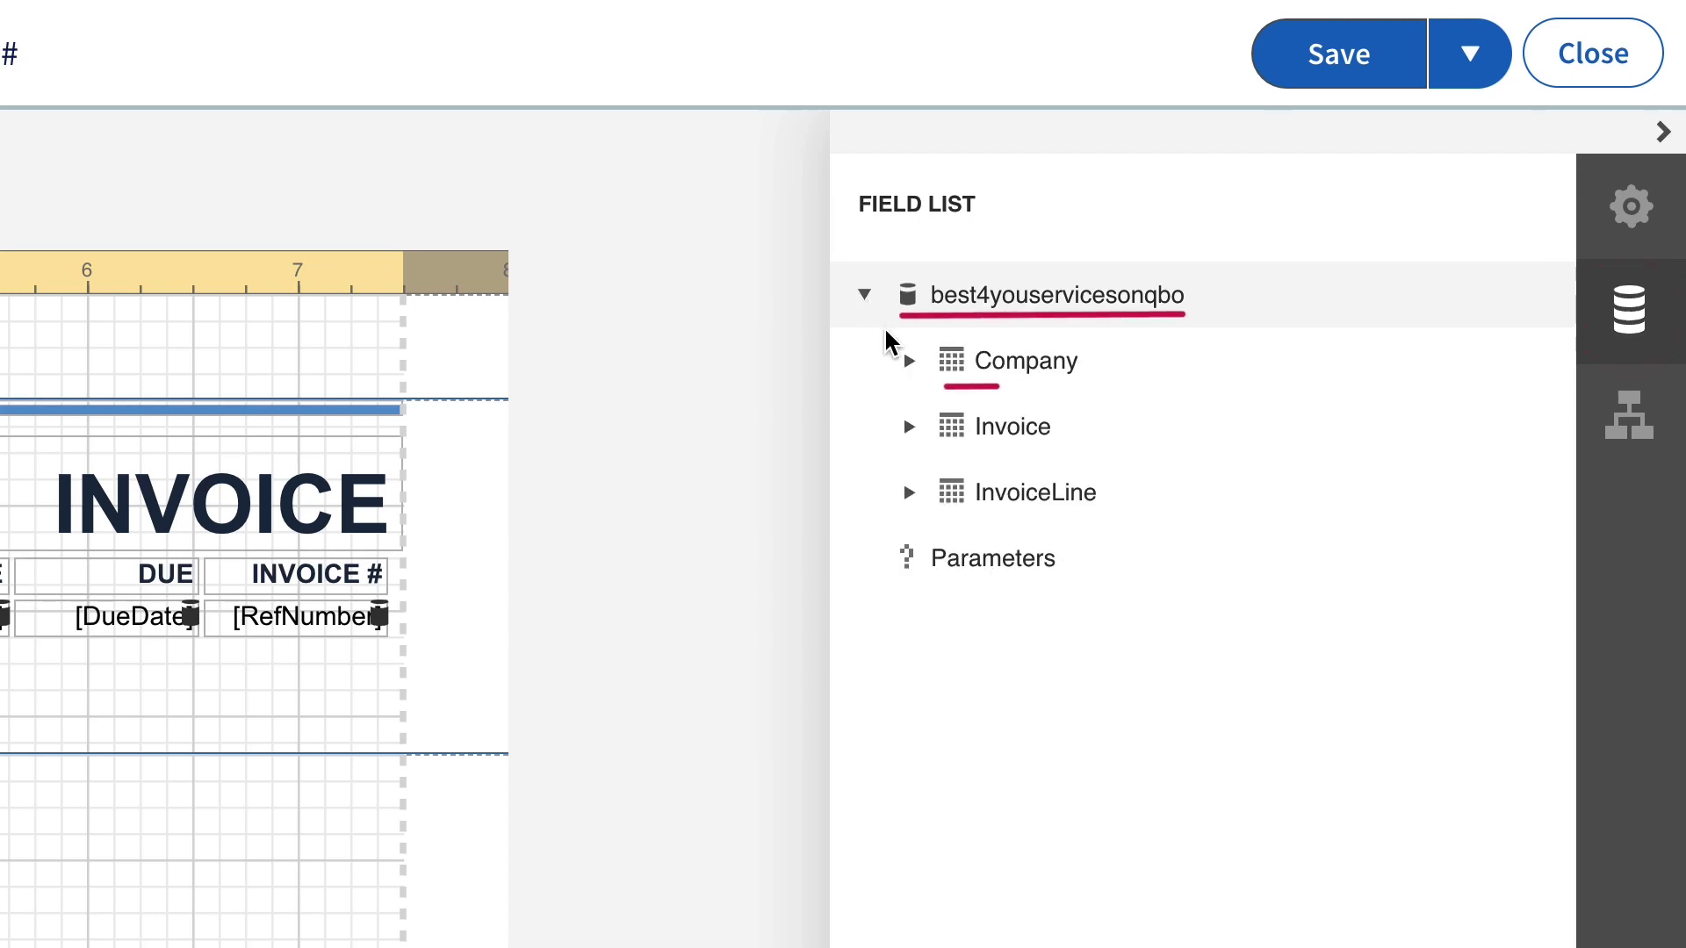
click(908, 359)
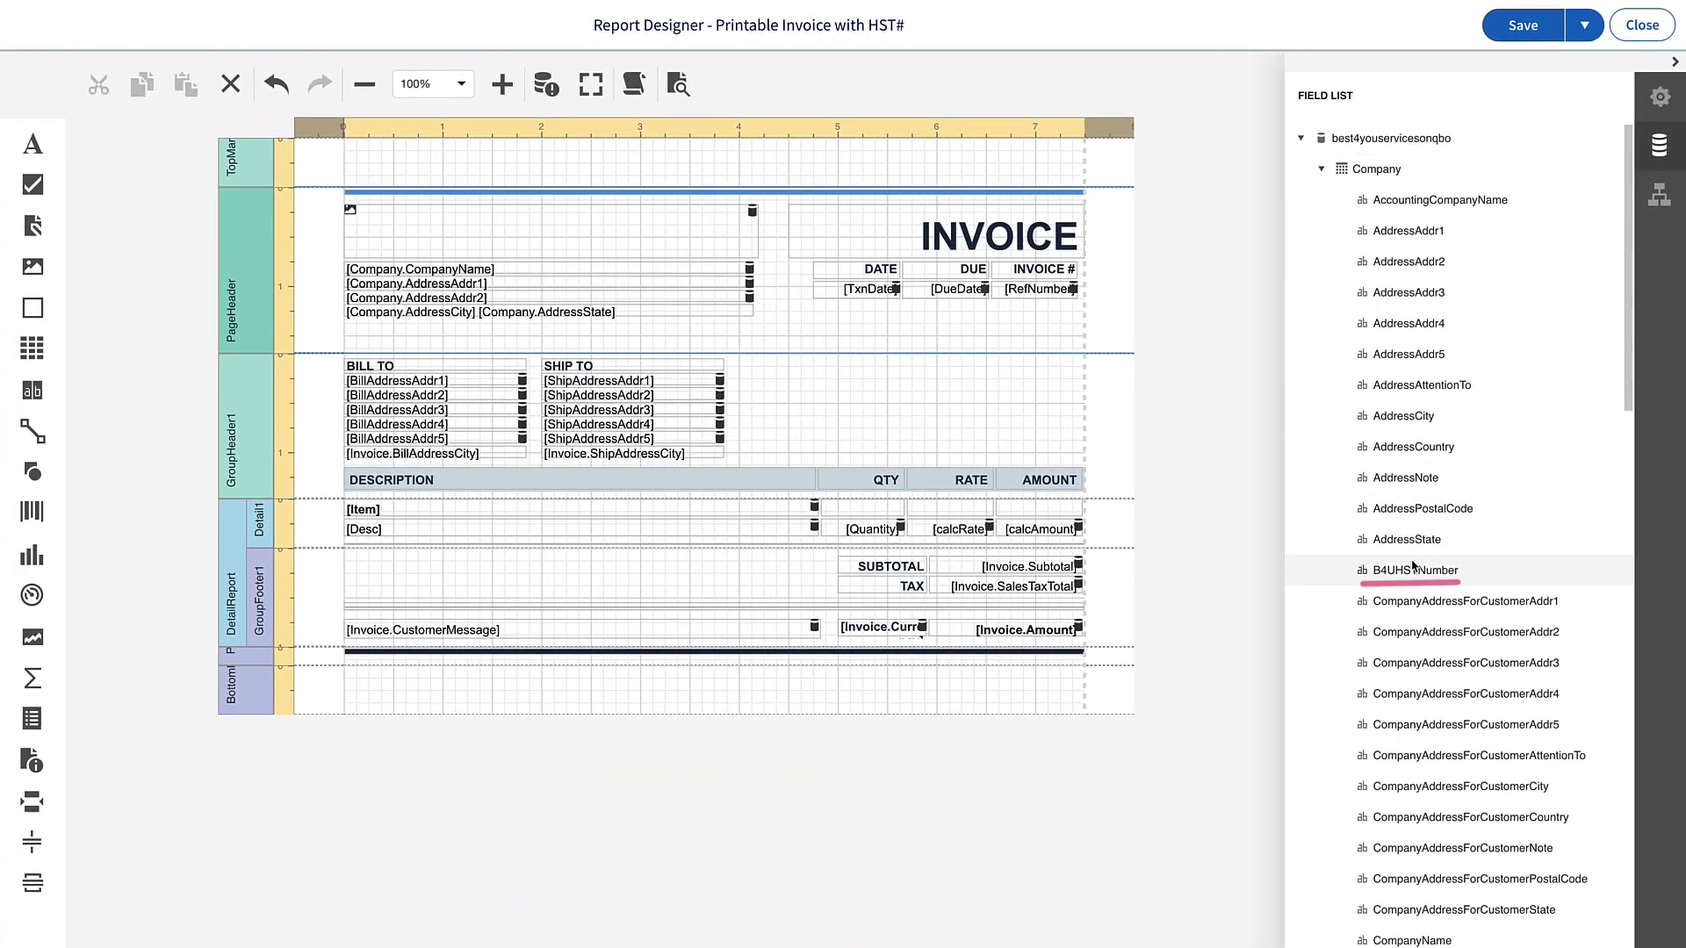
drag(1362, 573, 757, 344)
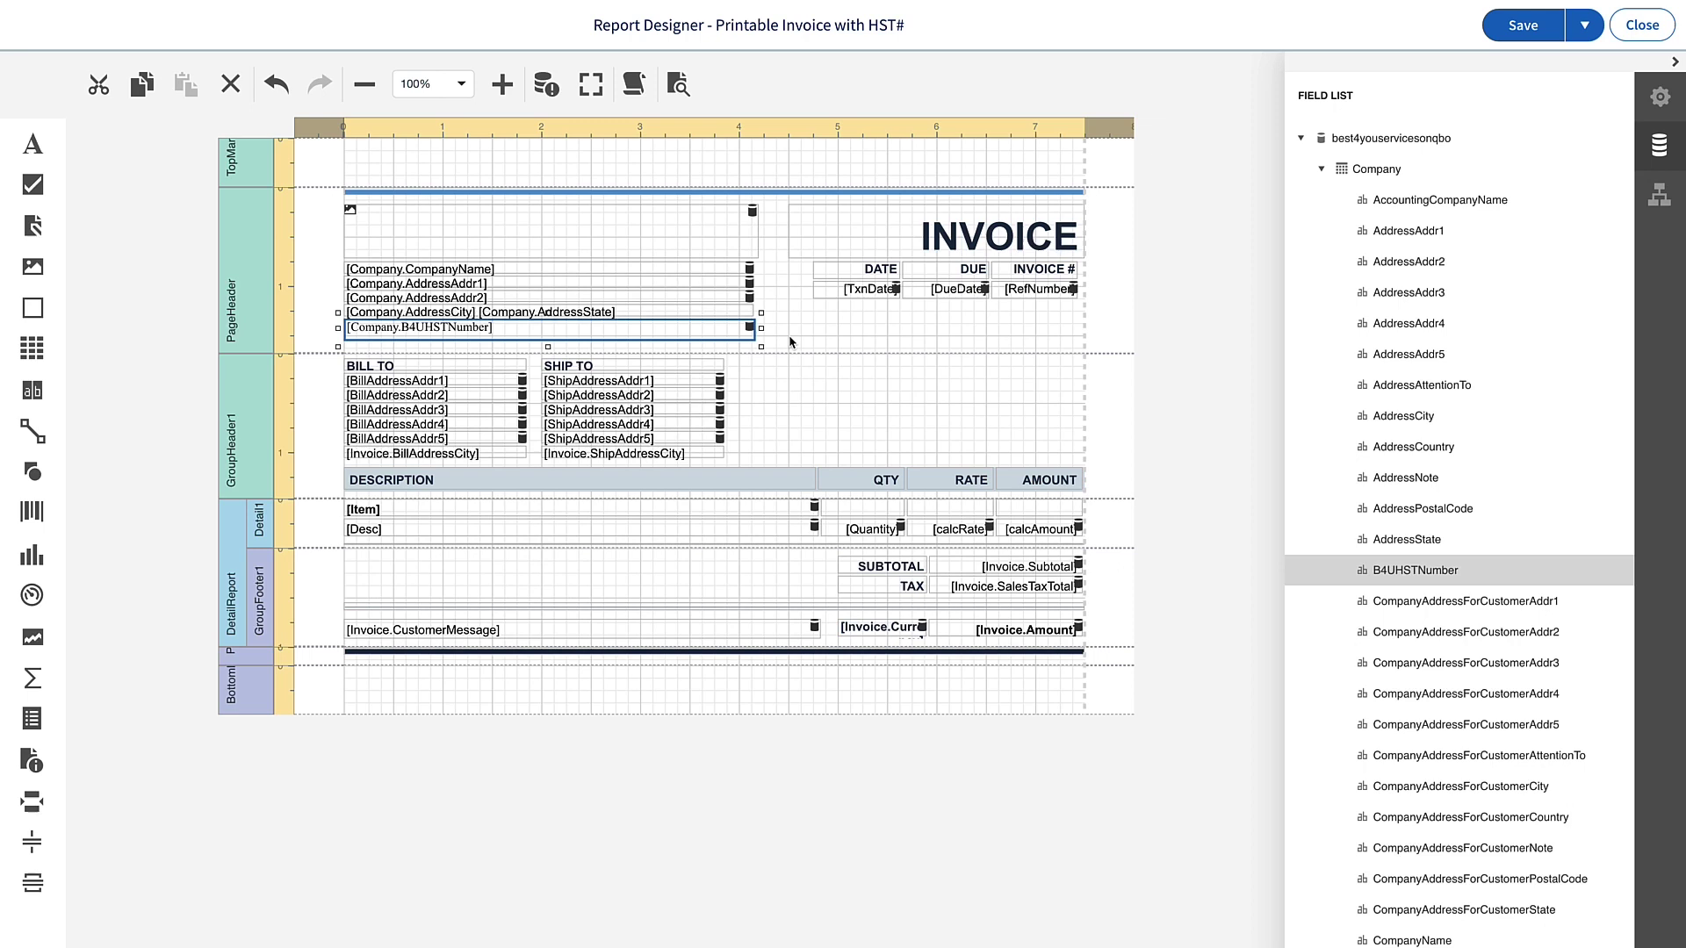
Give the HST label a newly created style, xrControlStyle2, with font Arial.
click(1661, 97)
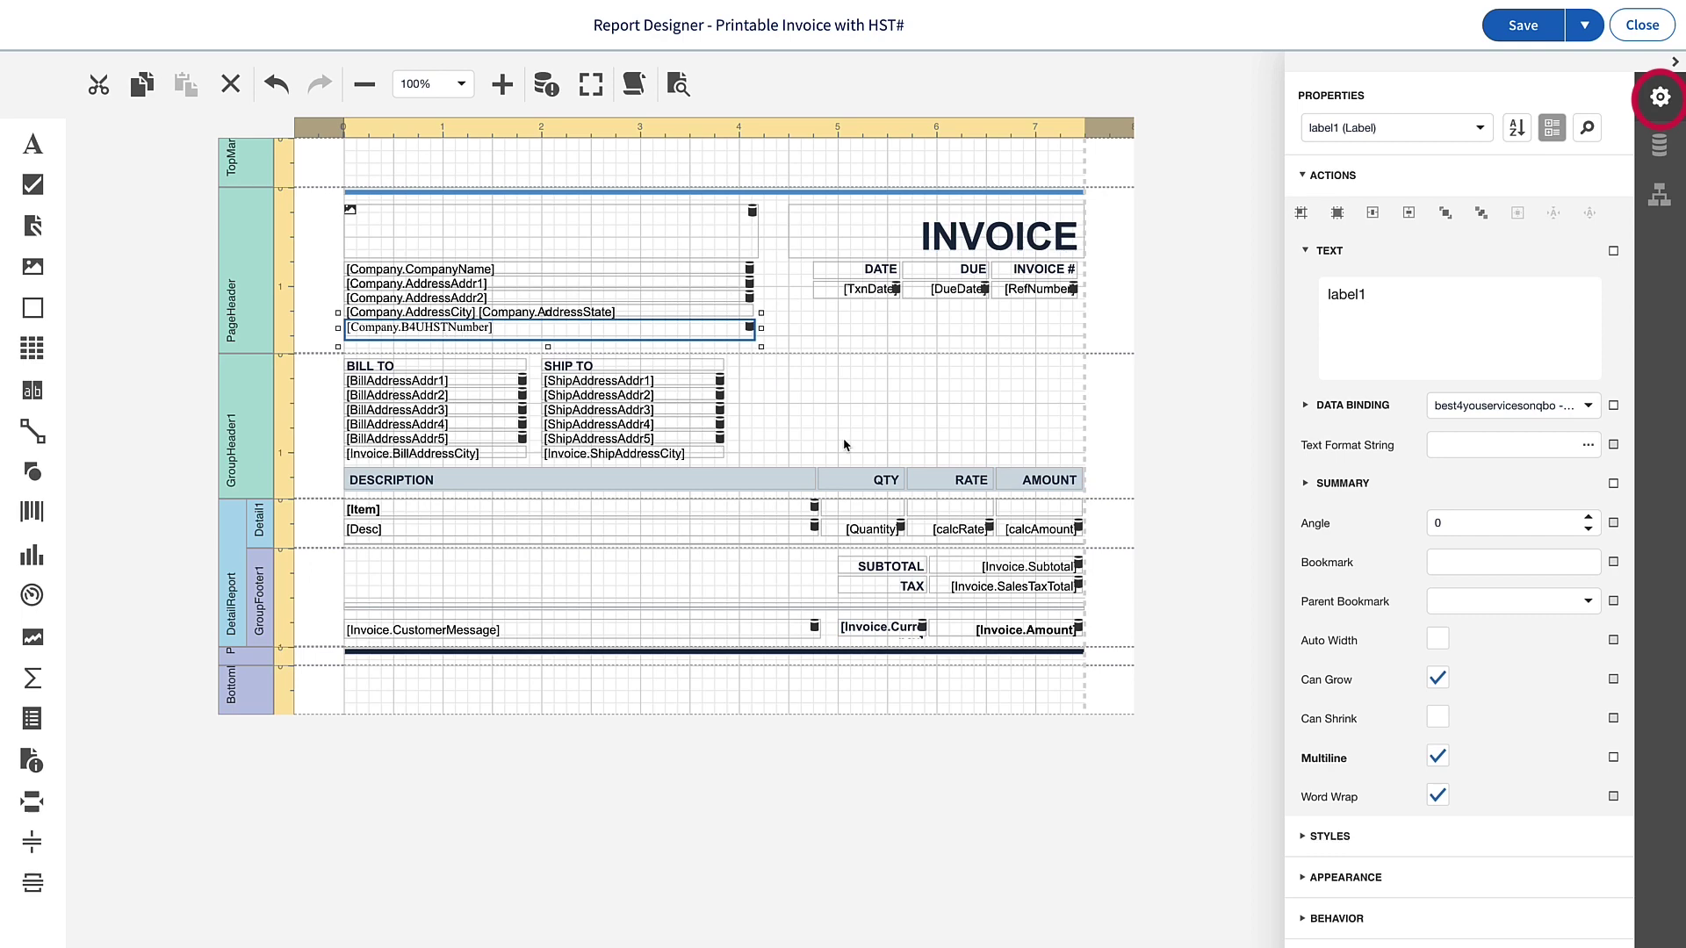
scroll(1341, 579, down, 2)
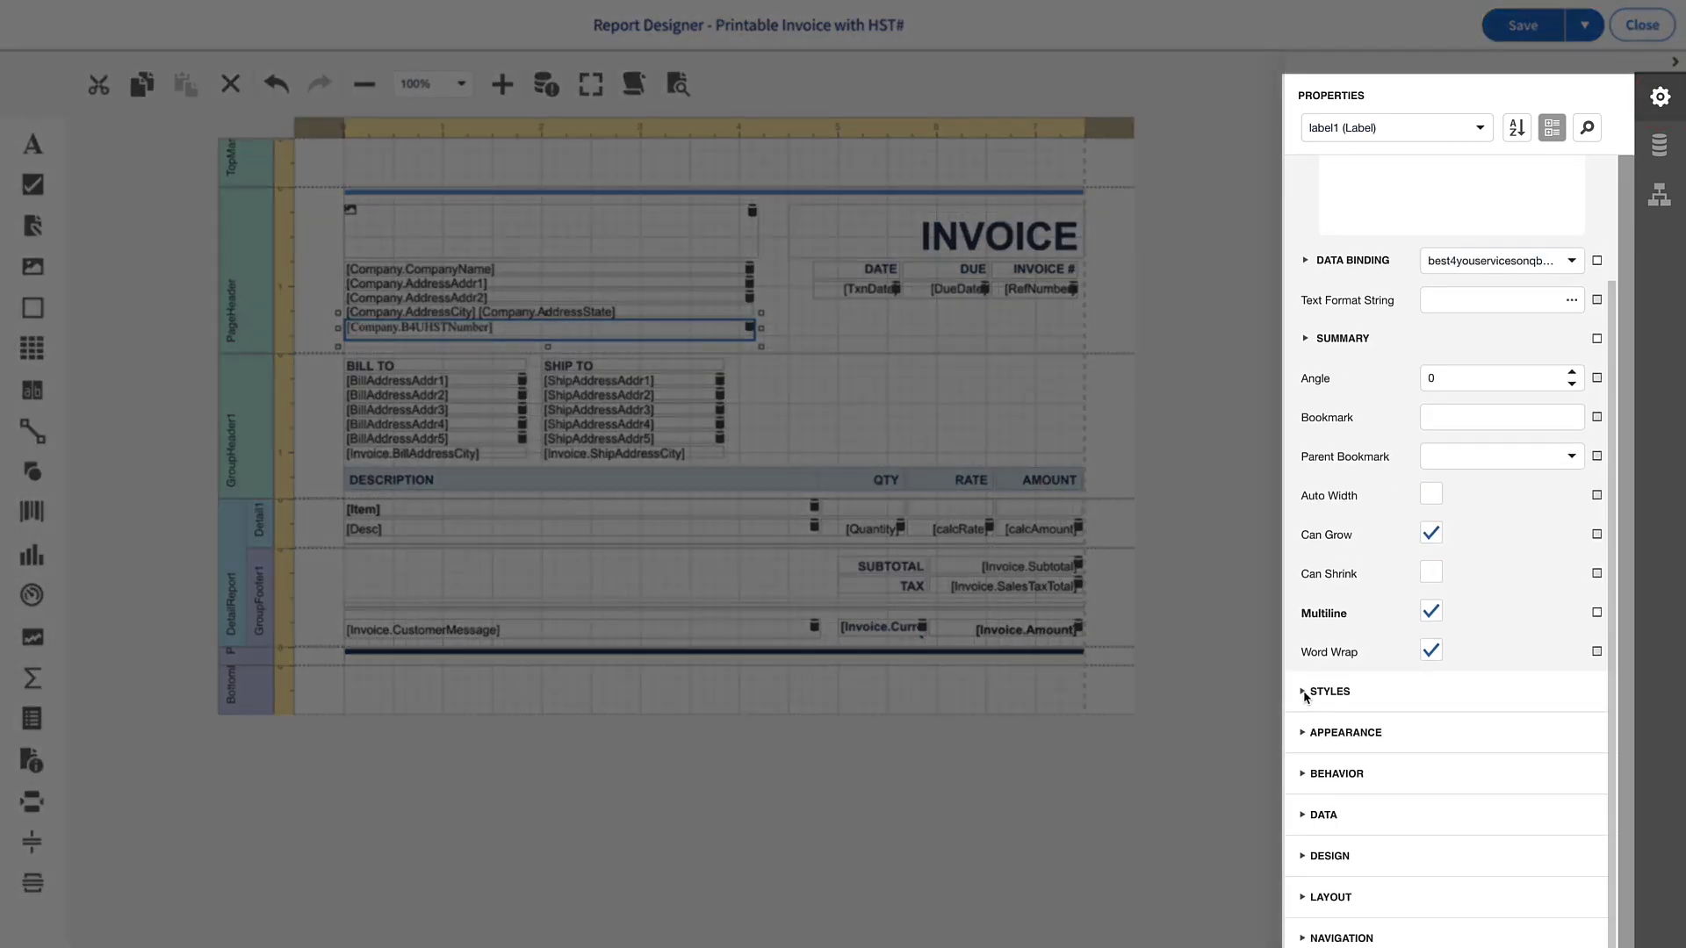
click(1304, 693)
scroll(1401, 696, down, 2)
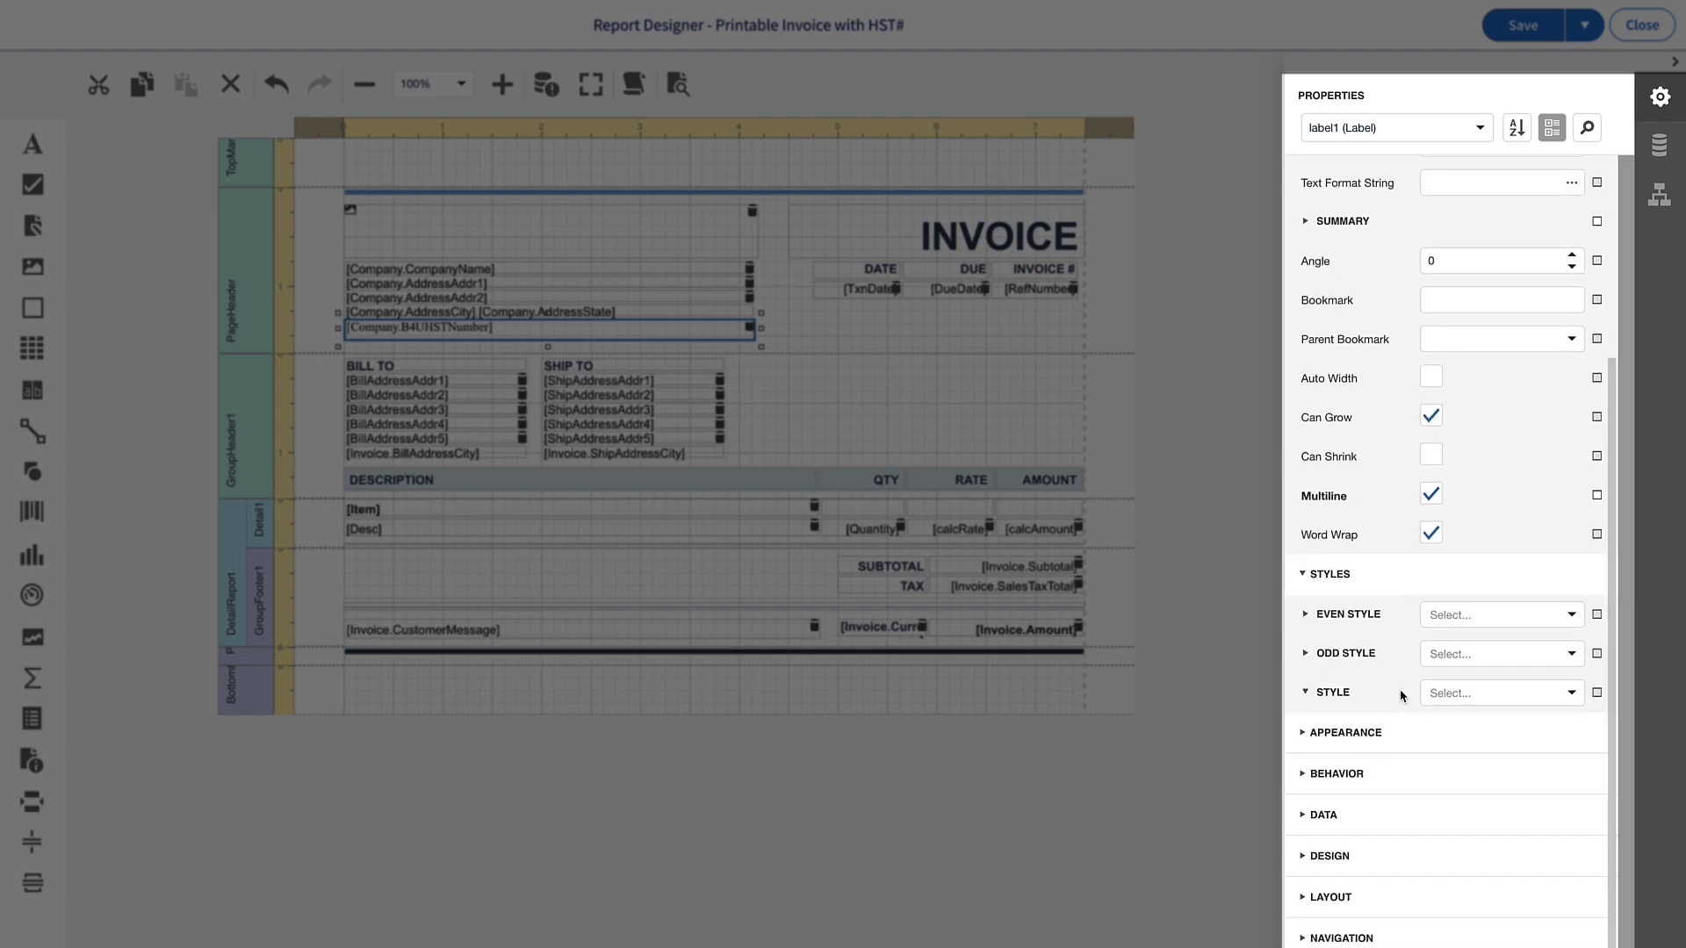
click(1462, 693)
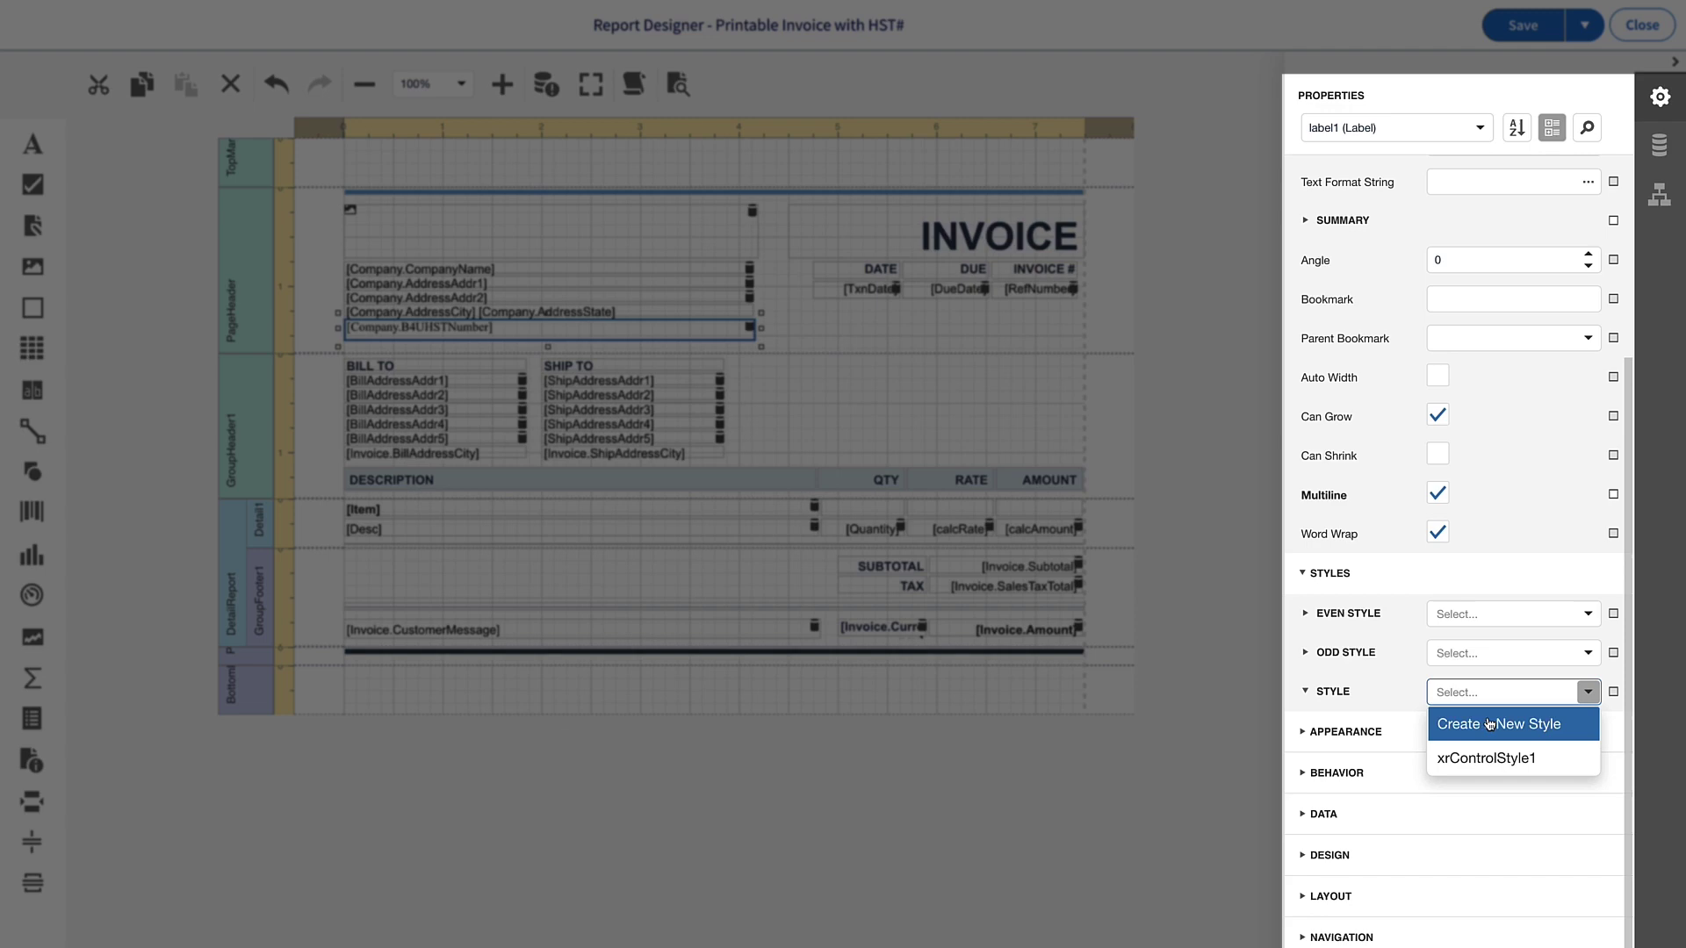
click(1490, 725)
scroll(1409, 751, down, 5)
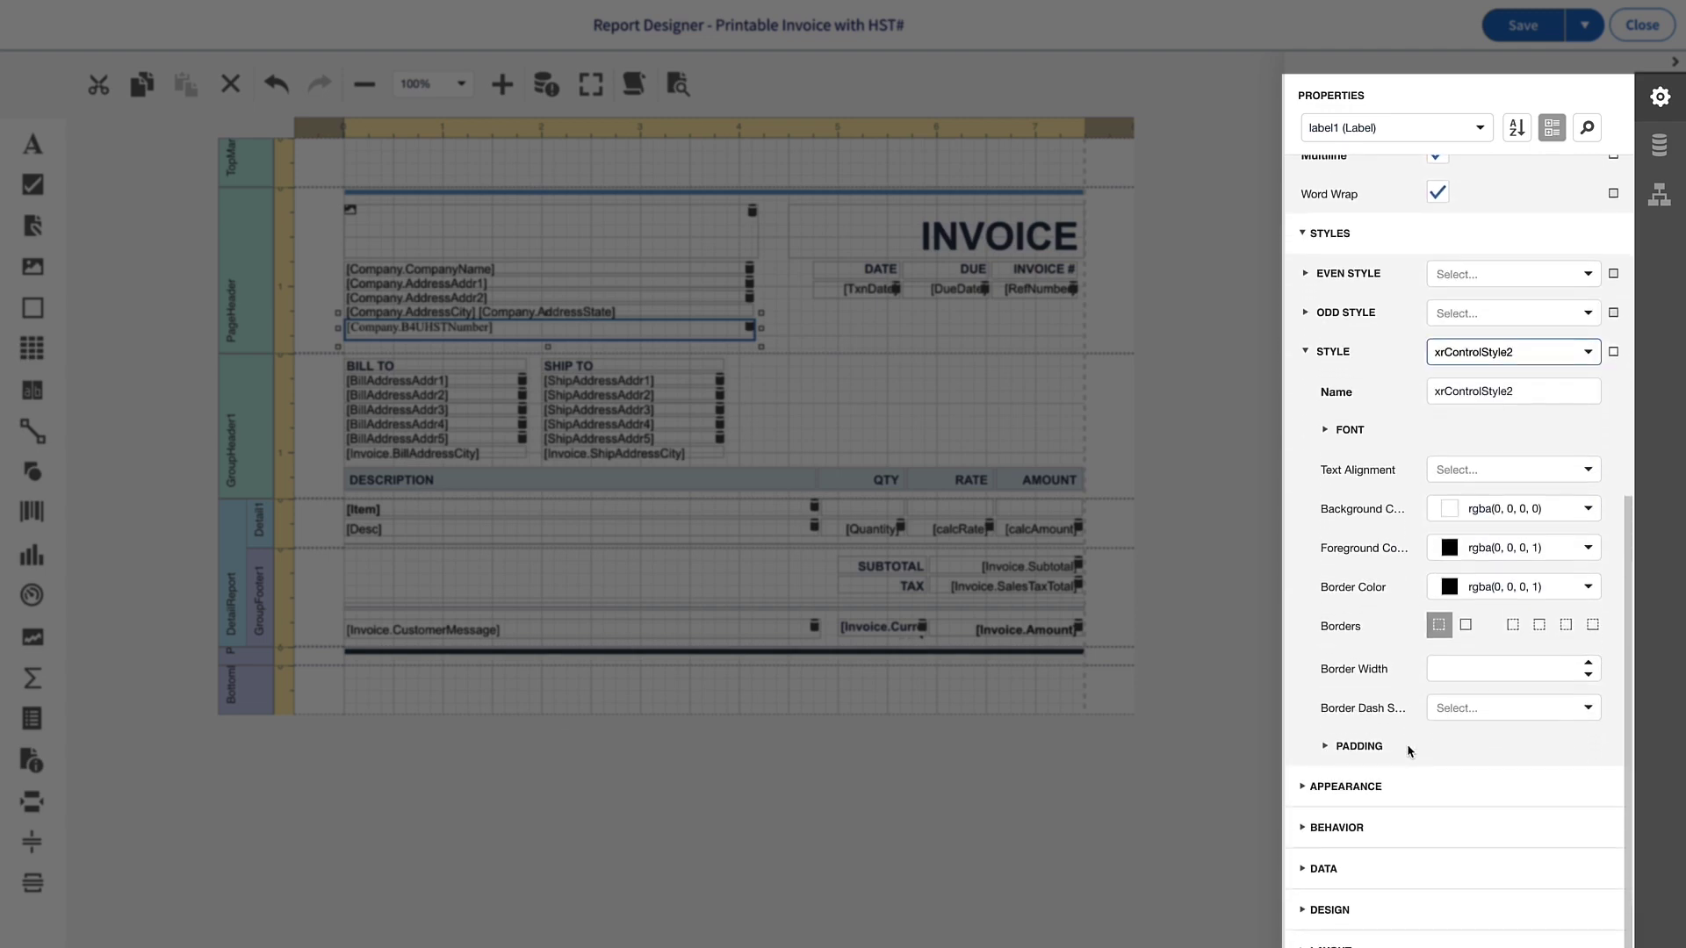
click(1327, 436)
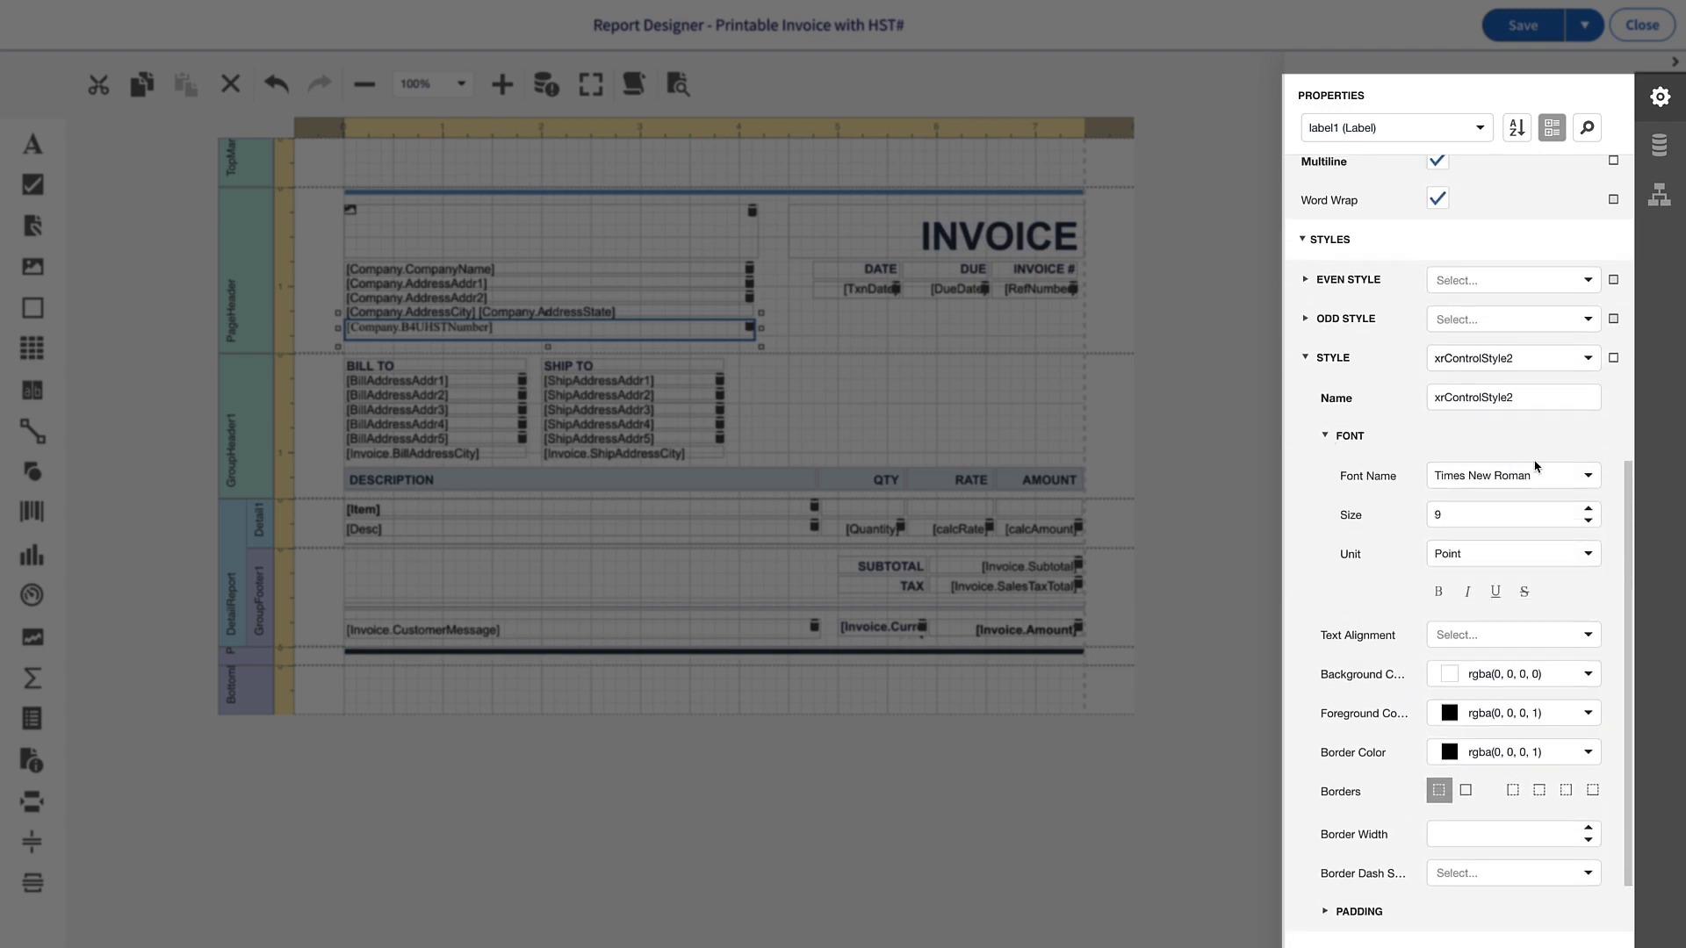
click(1584, 474)
scroll(1500, 435, up, 15)
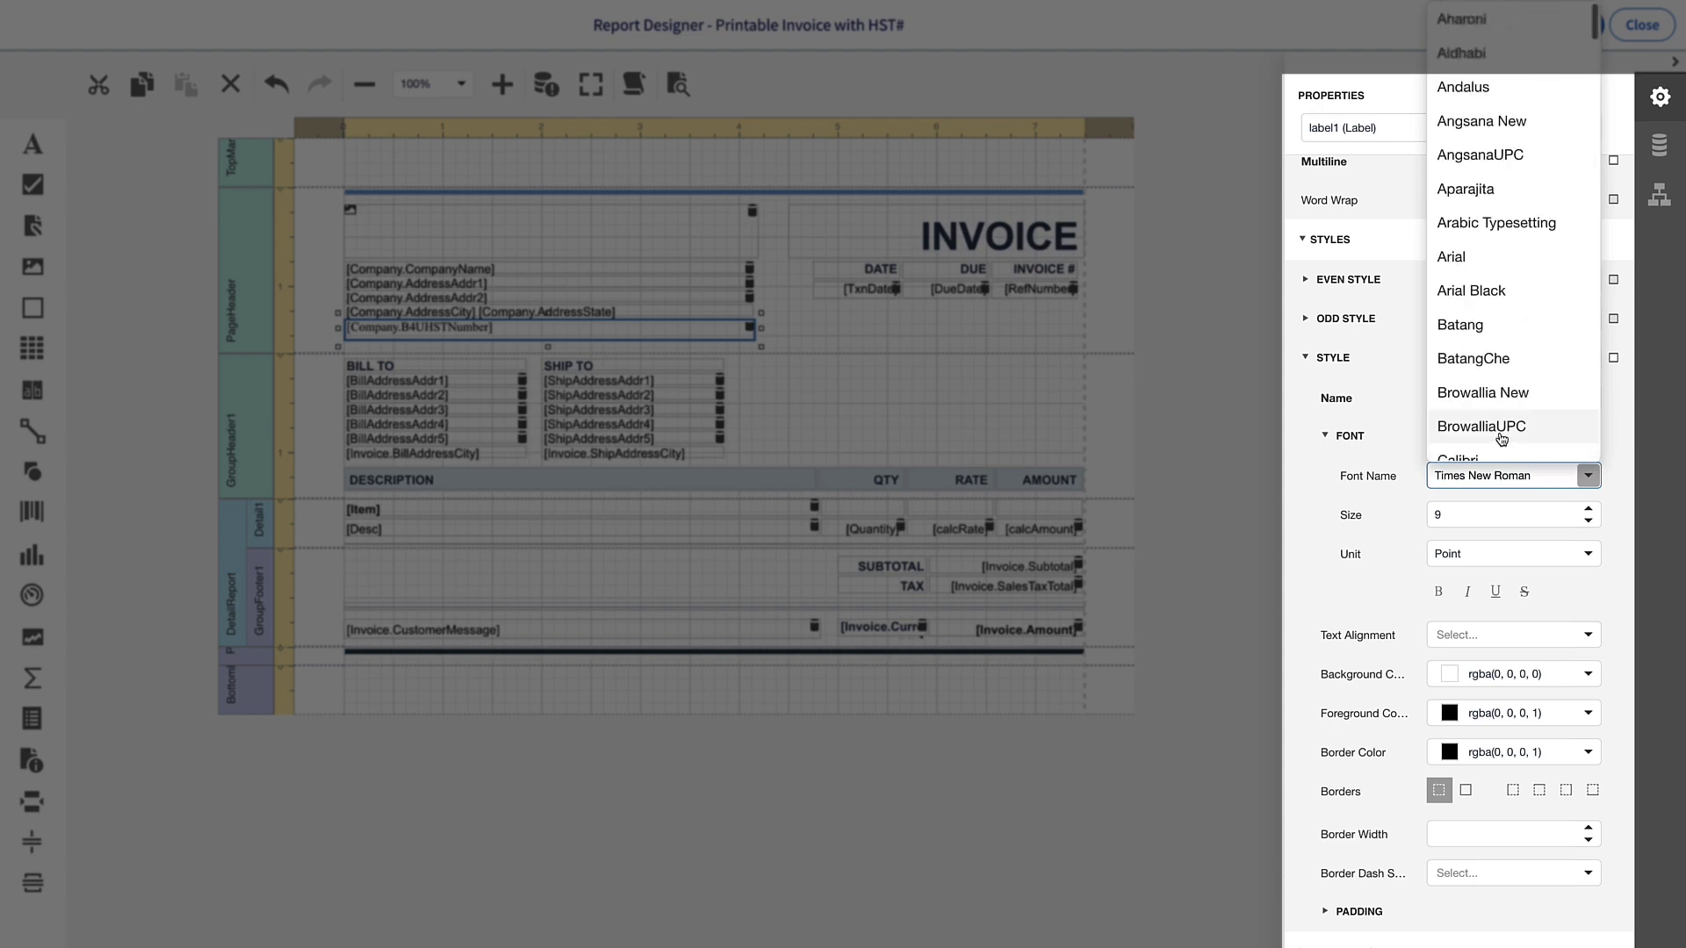
click(1471, 259)
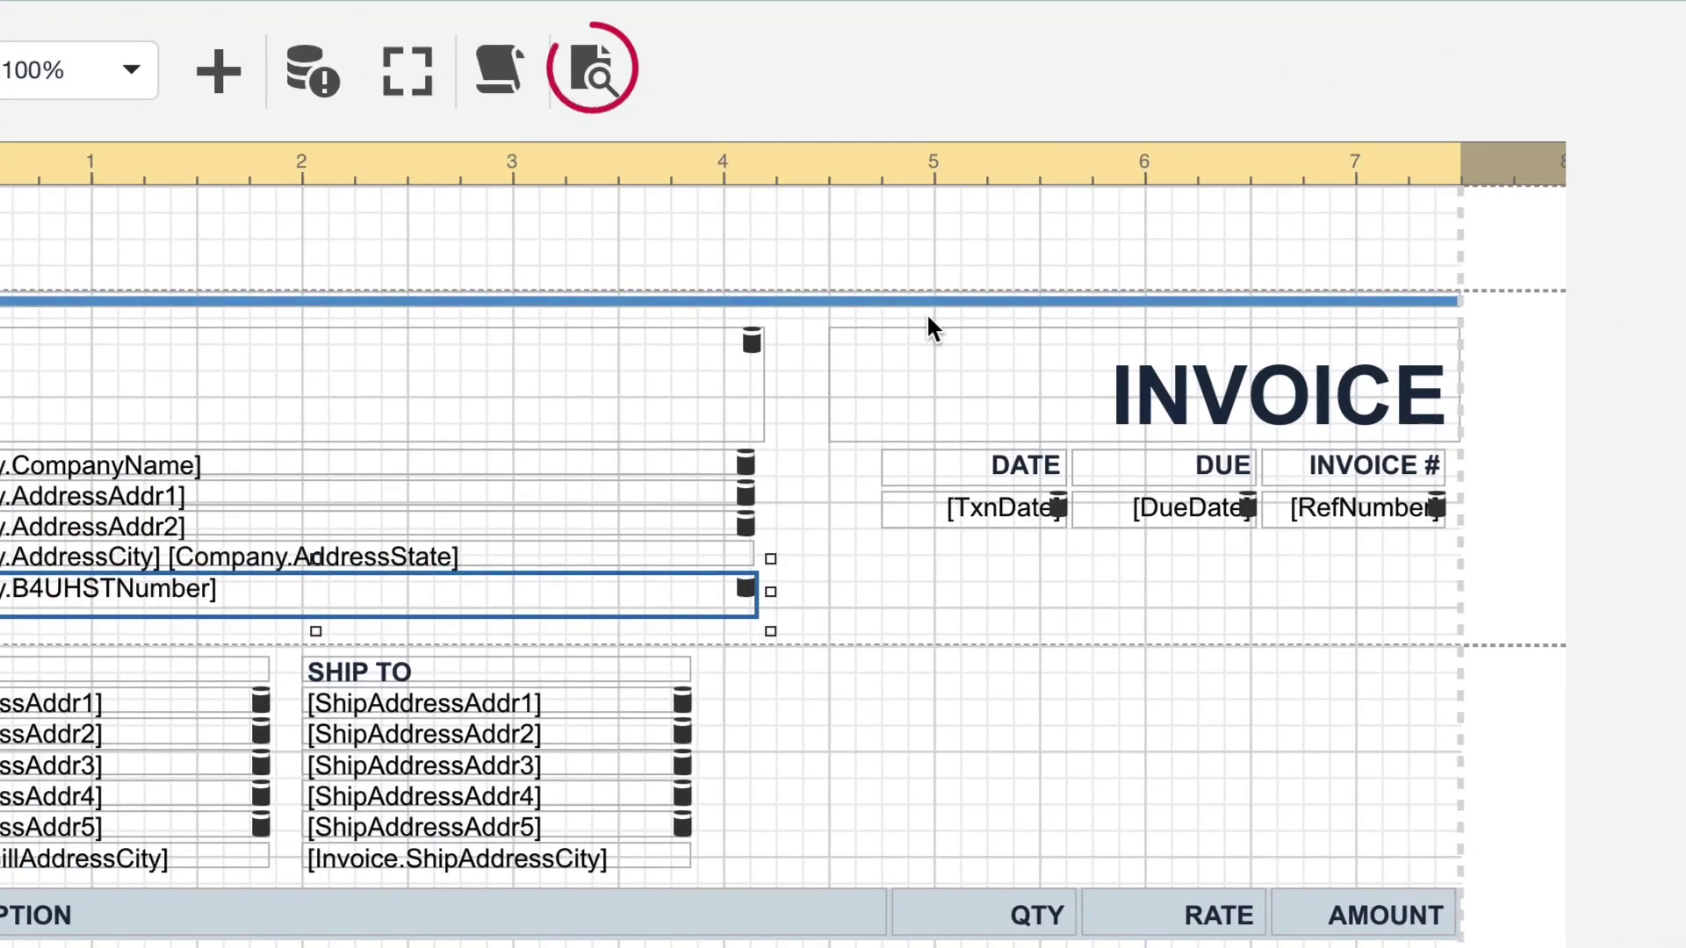
click(596, 74)
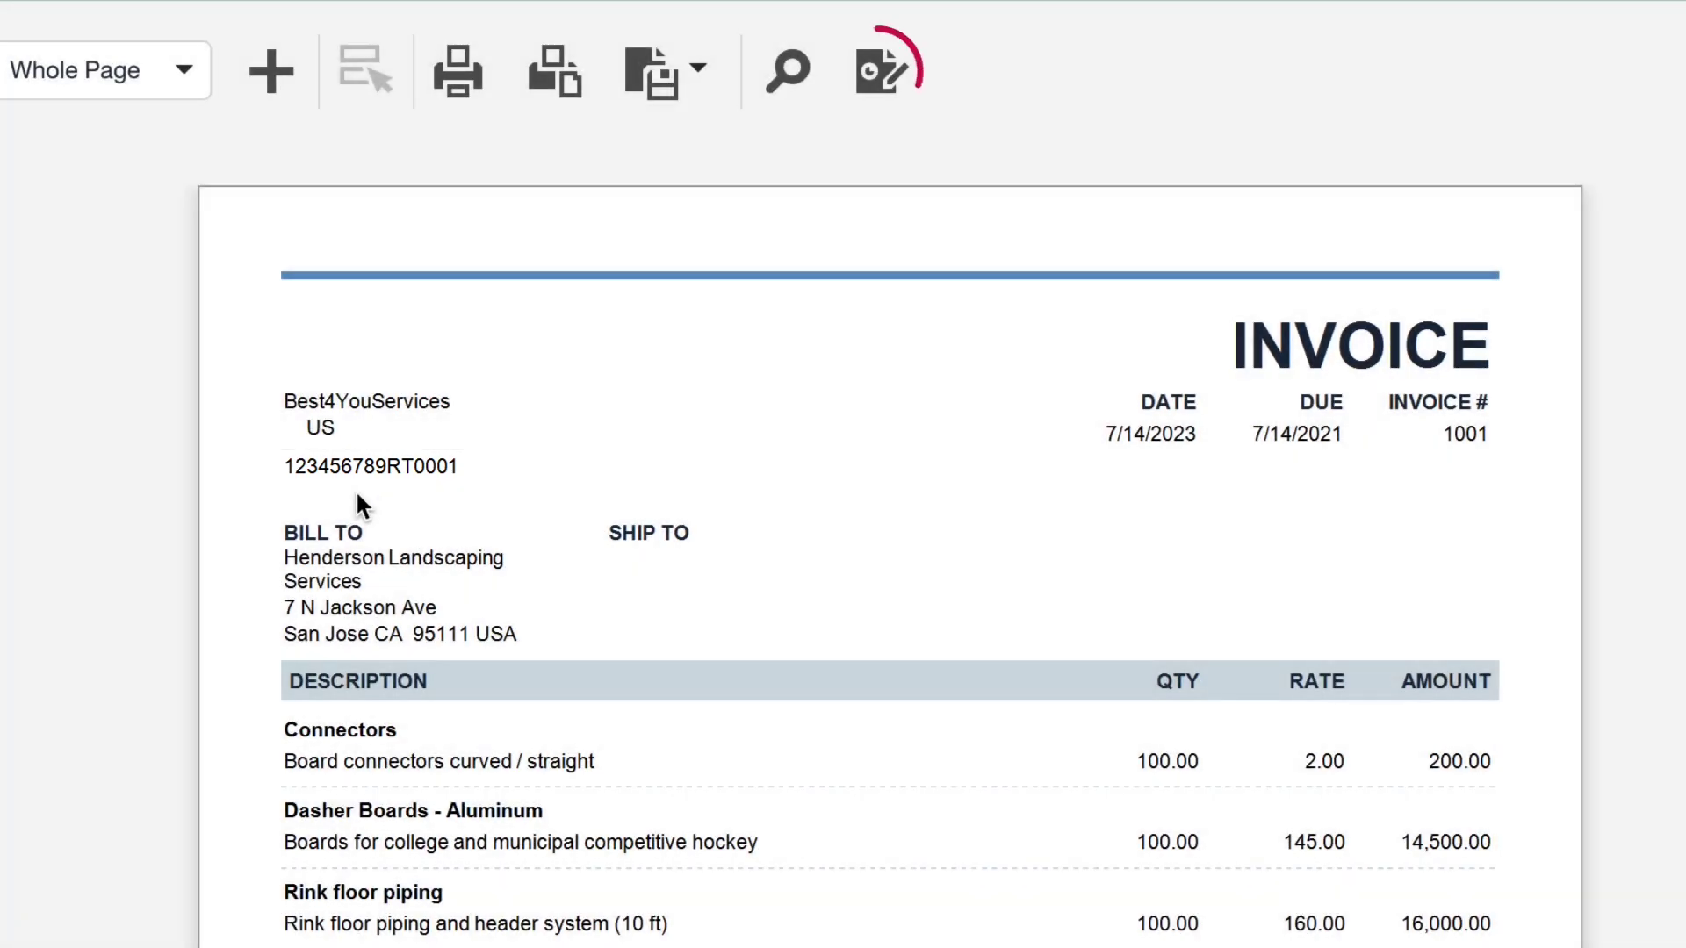
click(882, 79)
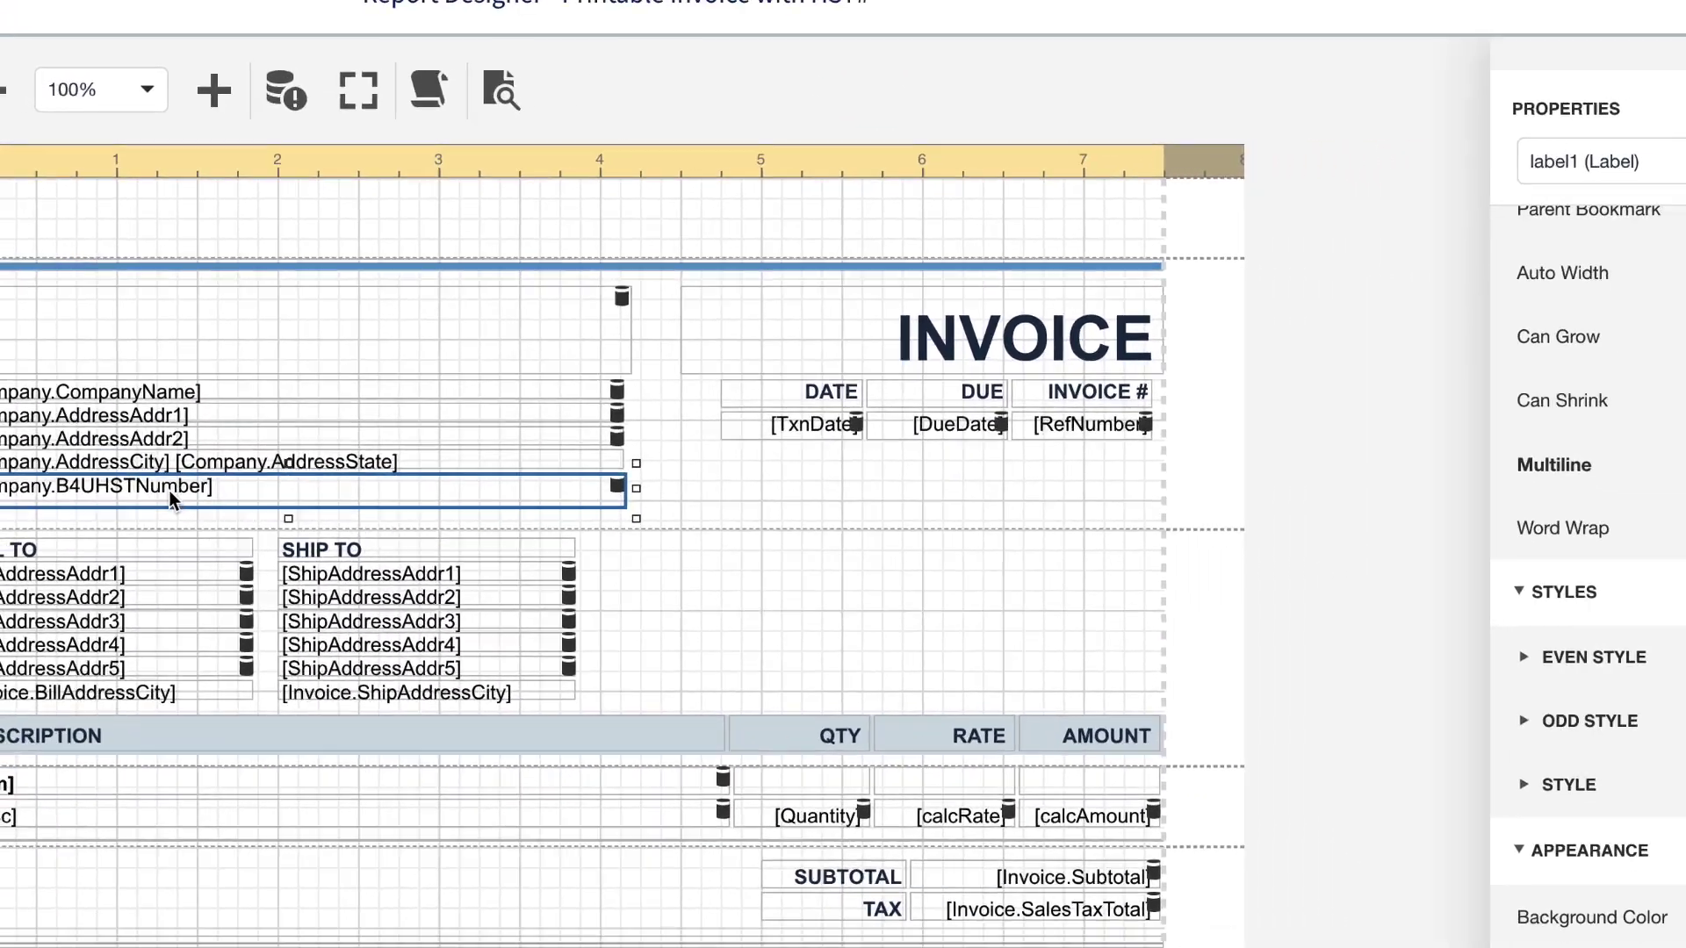
scroll(1377, 538, up, 5)
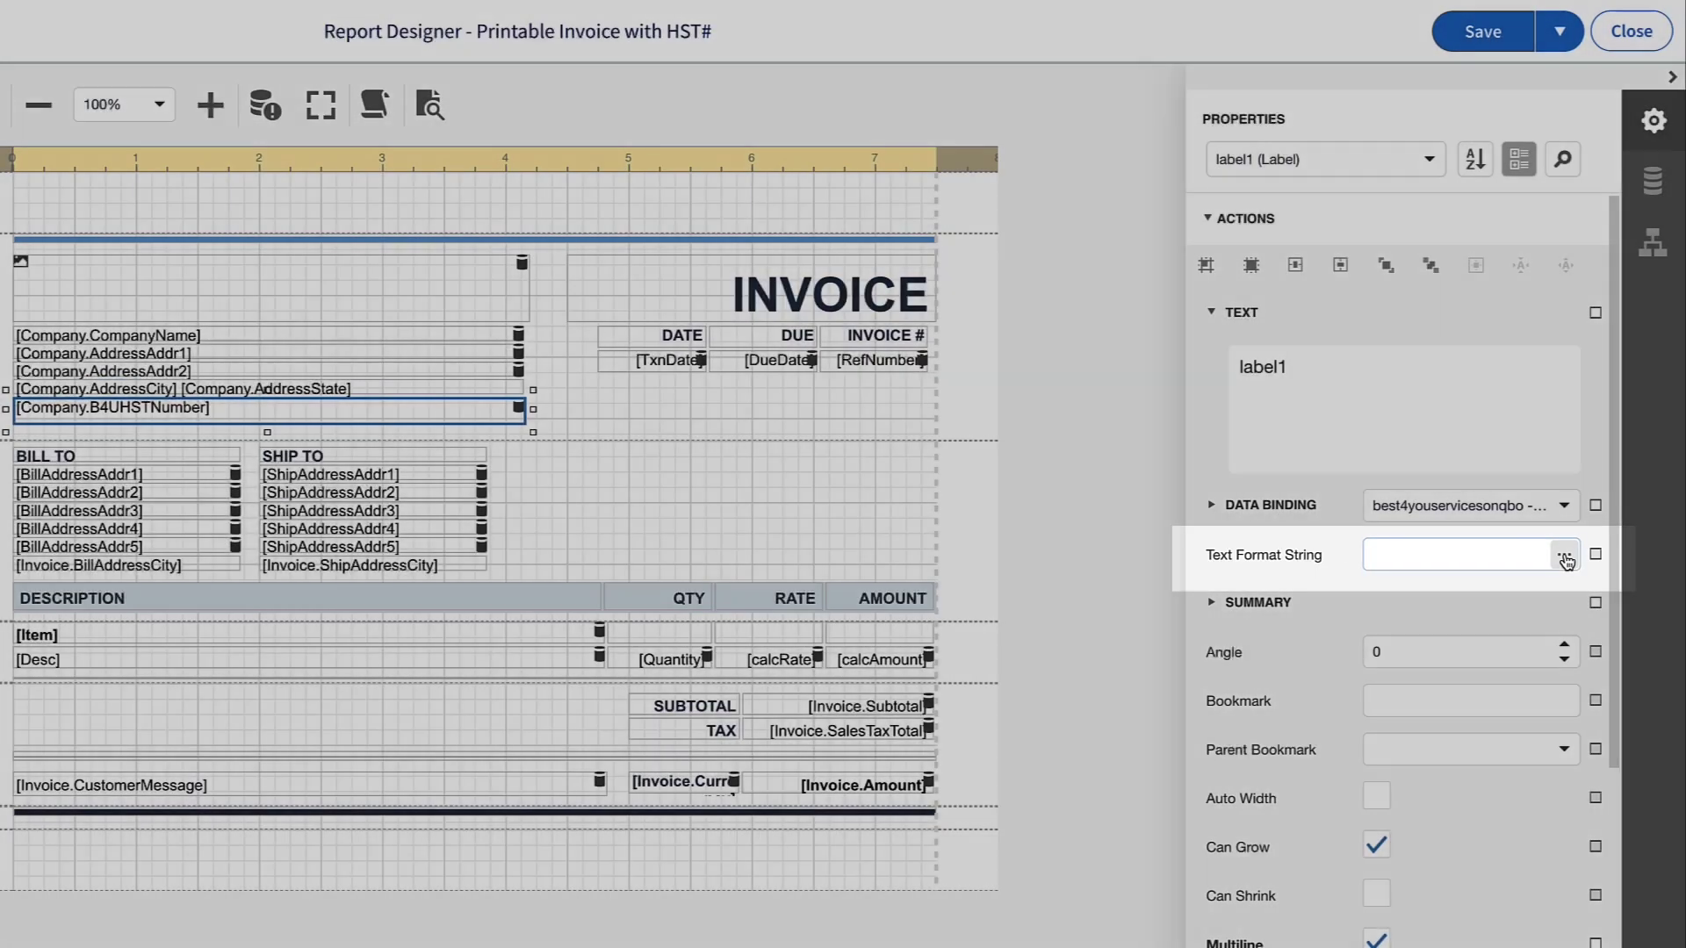
Add the prefix 'HST#: ' to the HST label with a General format string.
click(1564, 554)
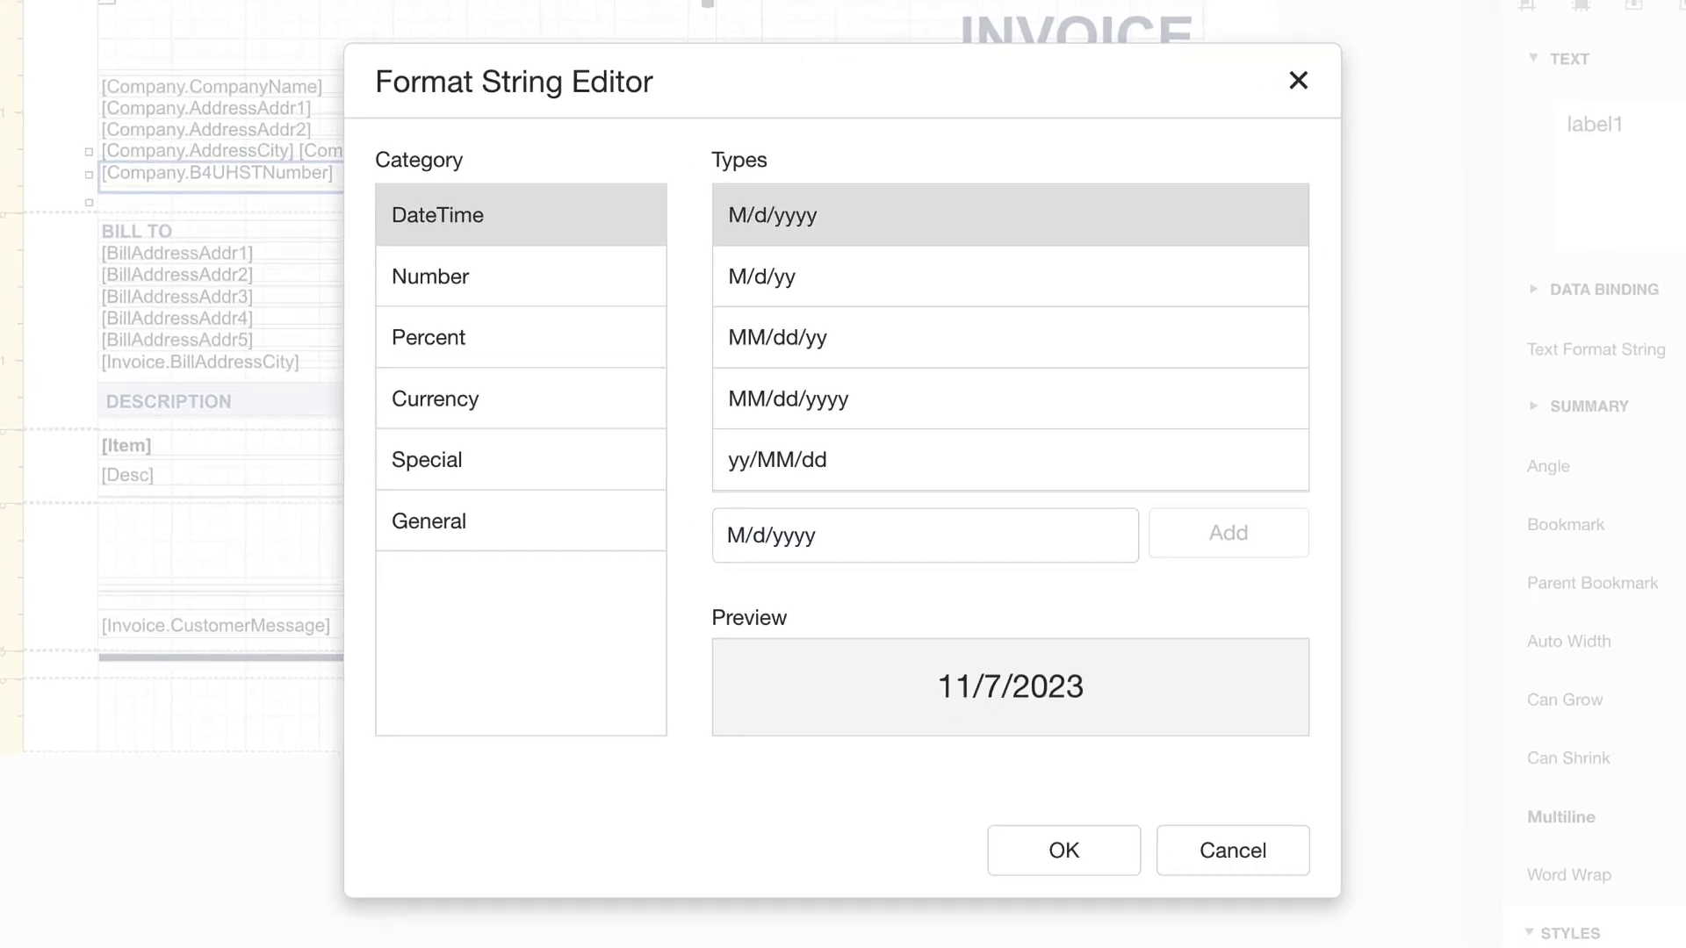
click(499, 512)
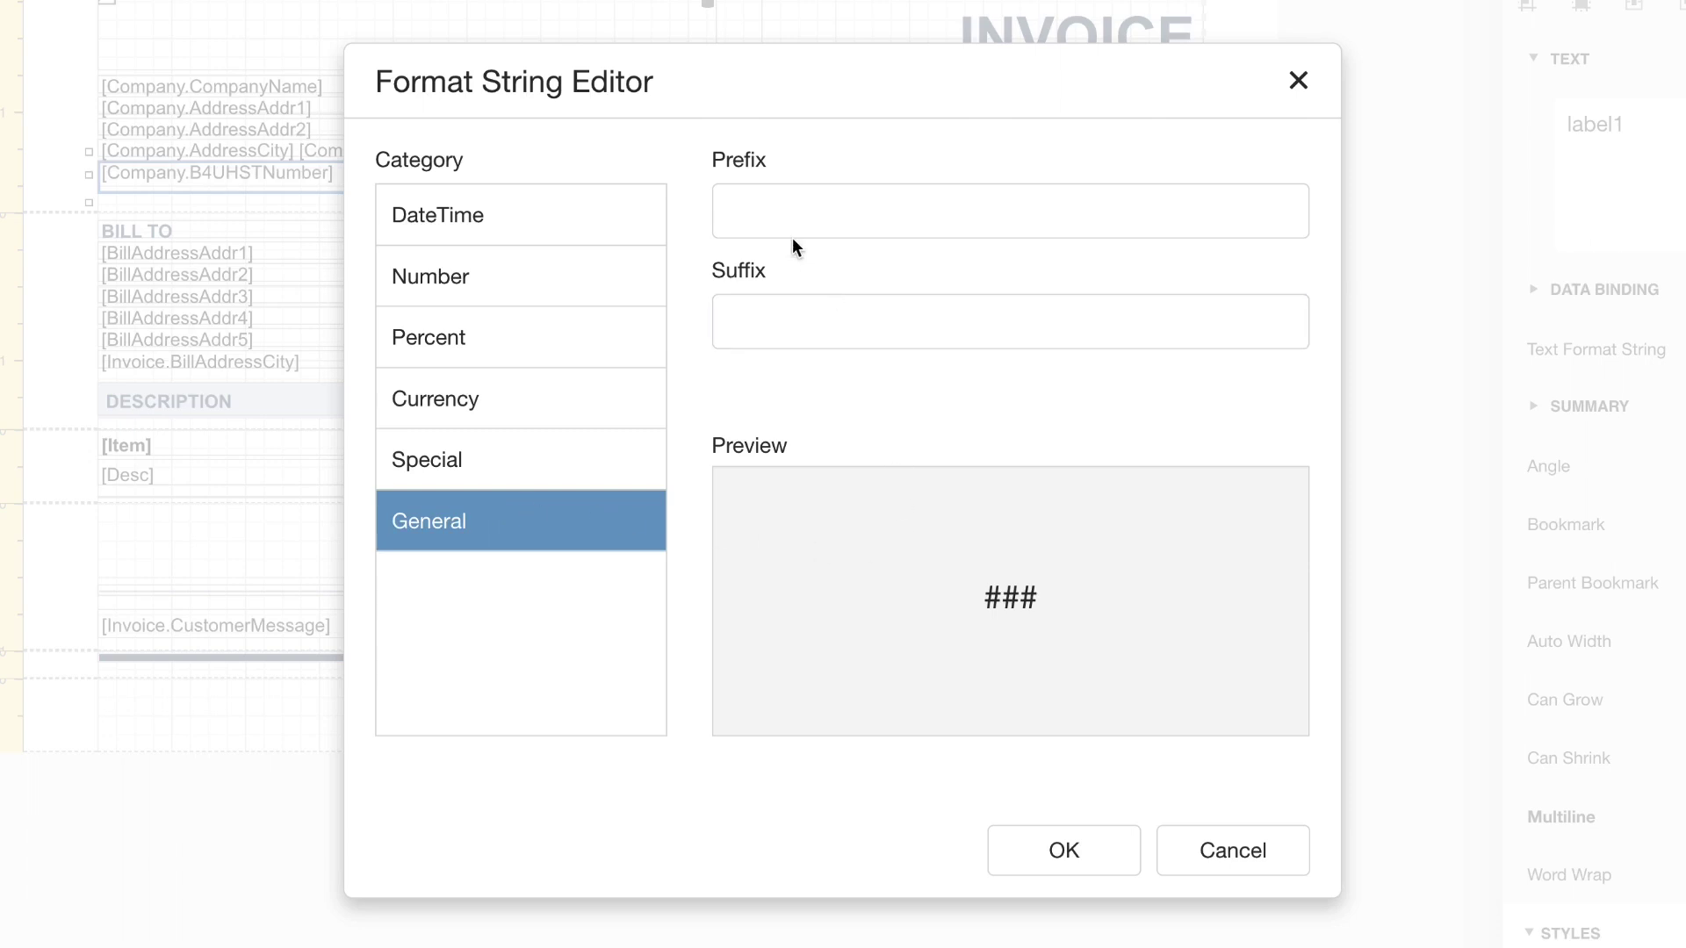
click(782, 210)
text(HST#:)
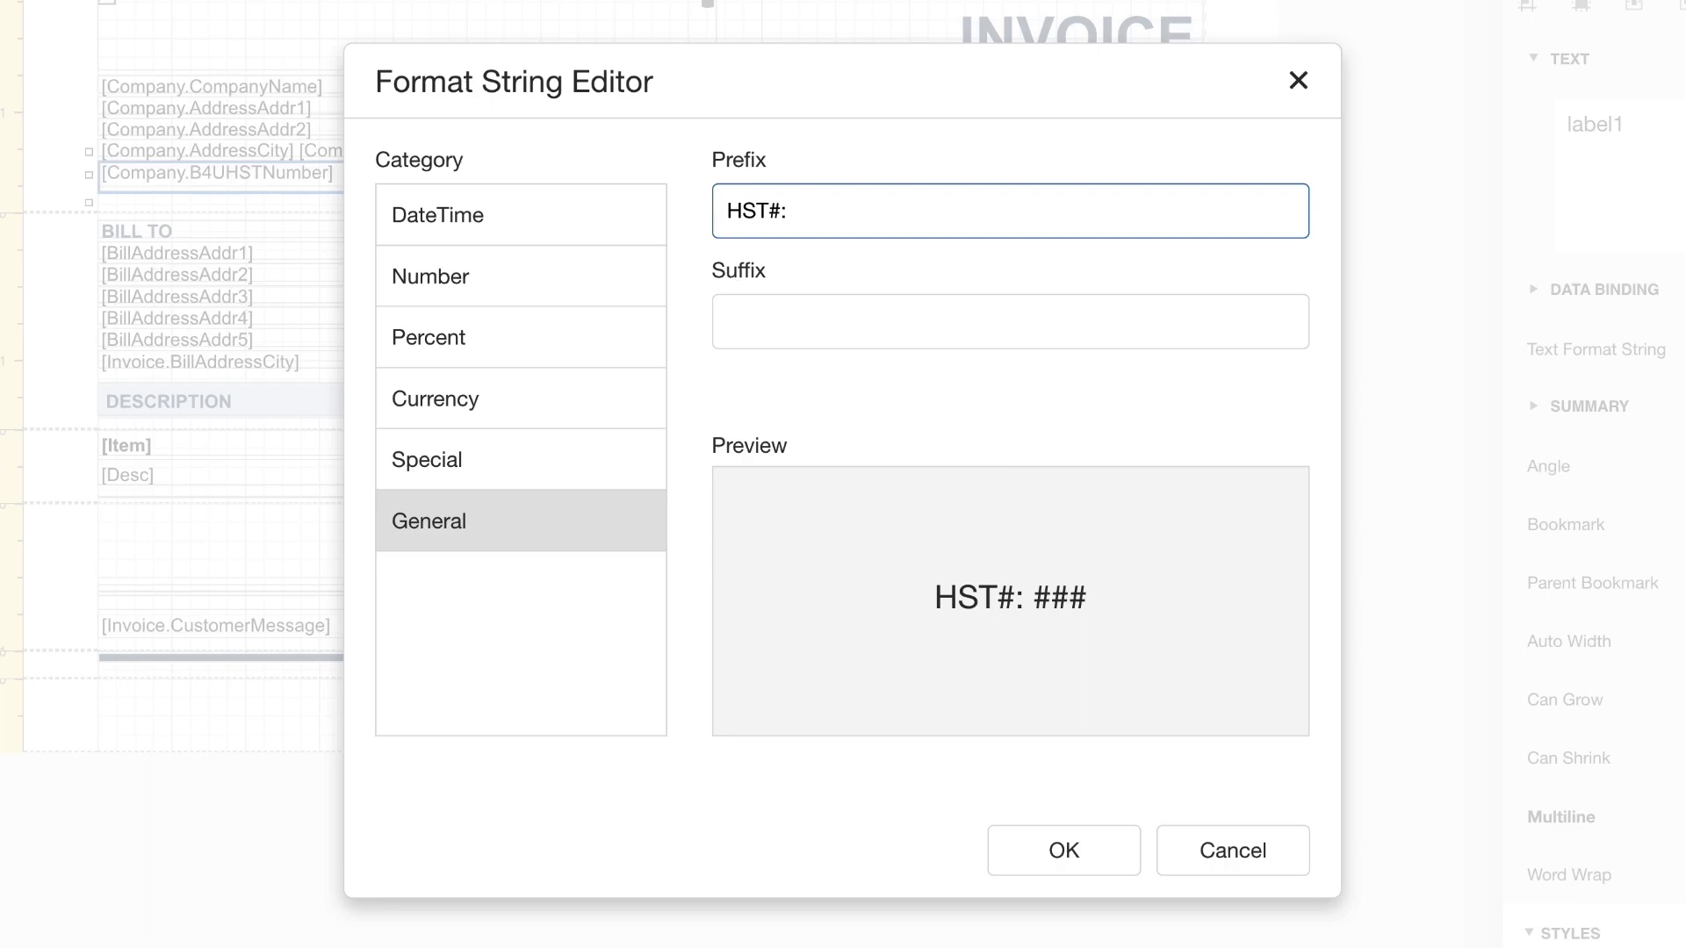
click(1065, 856)
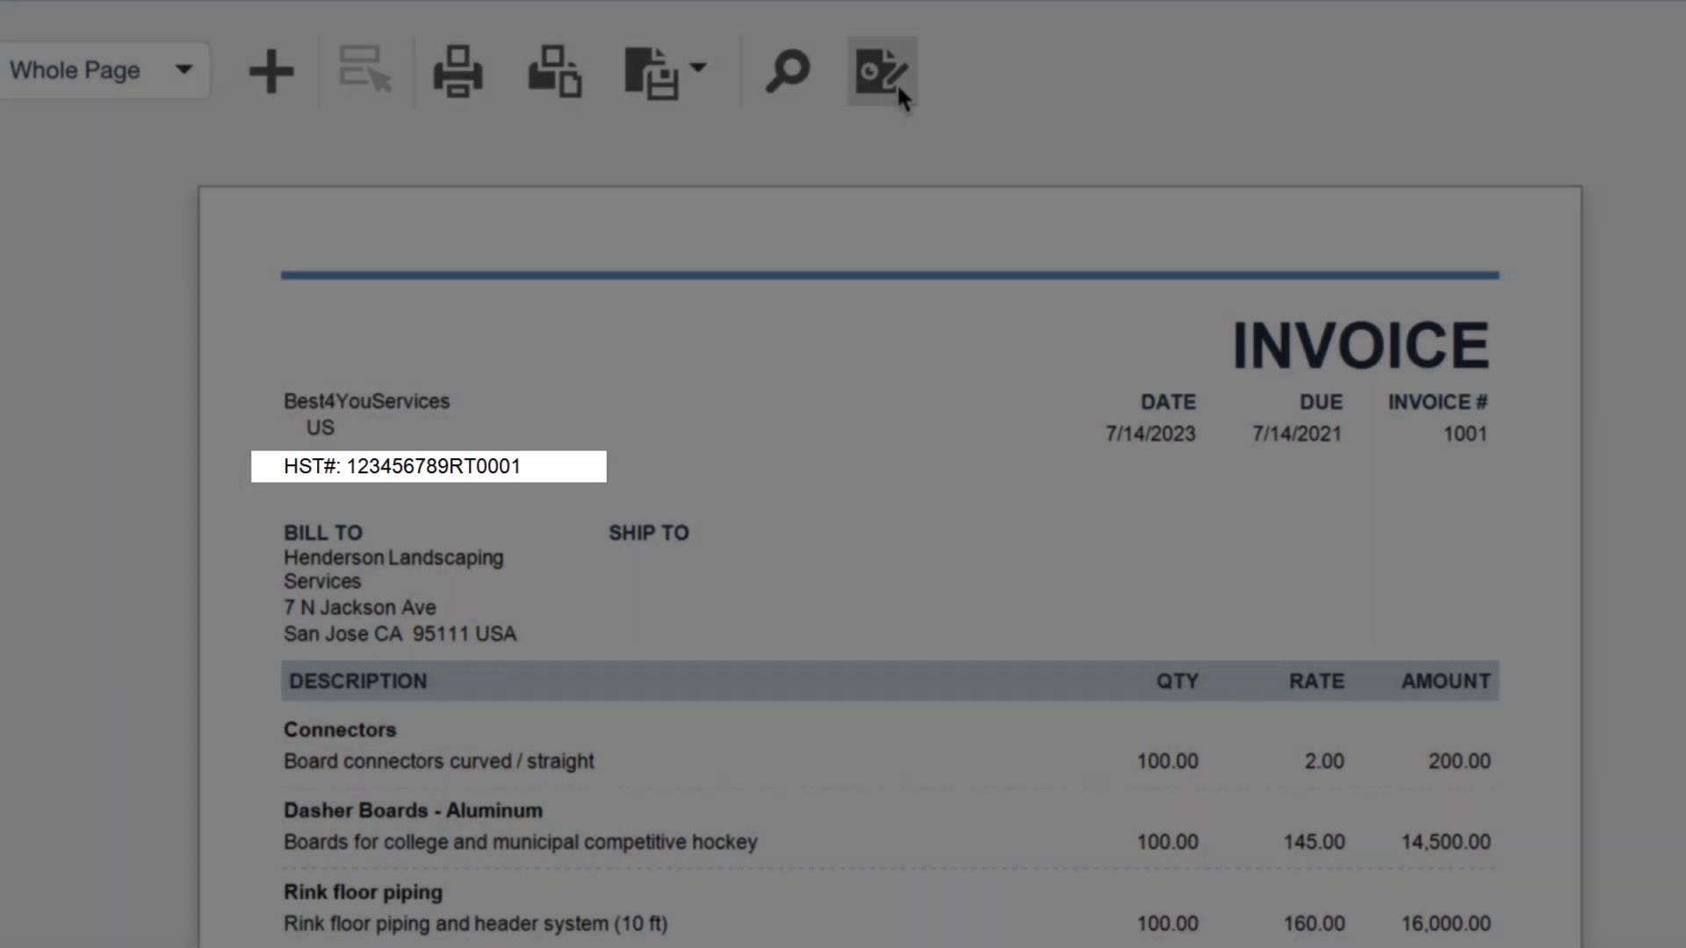
click(881, 70)
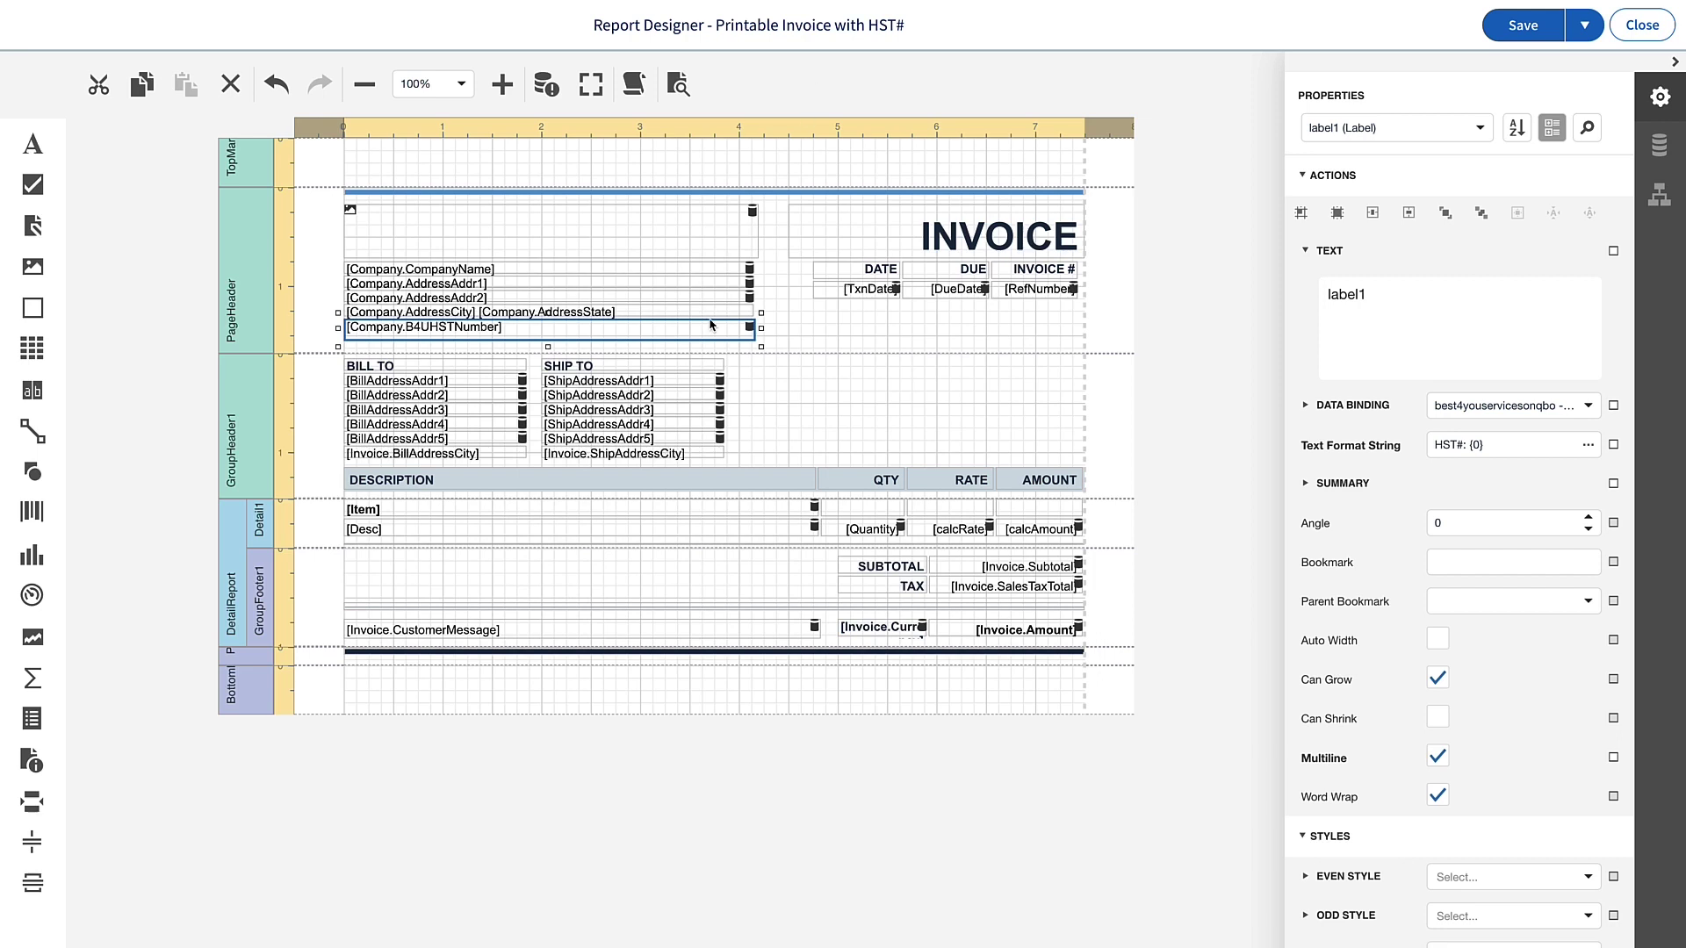
Make the page header slightly taller and drop the Company Email field into it.
click(315, 334)
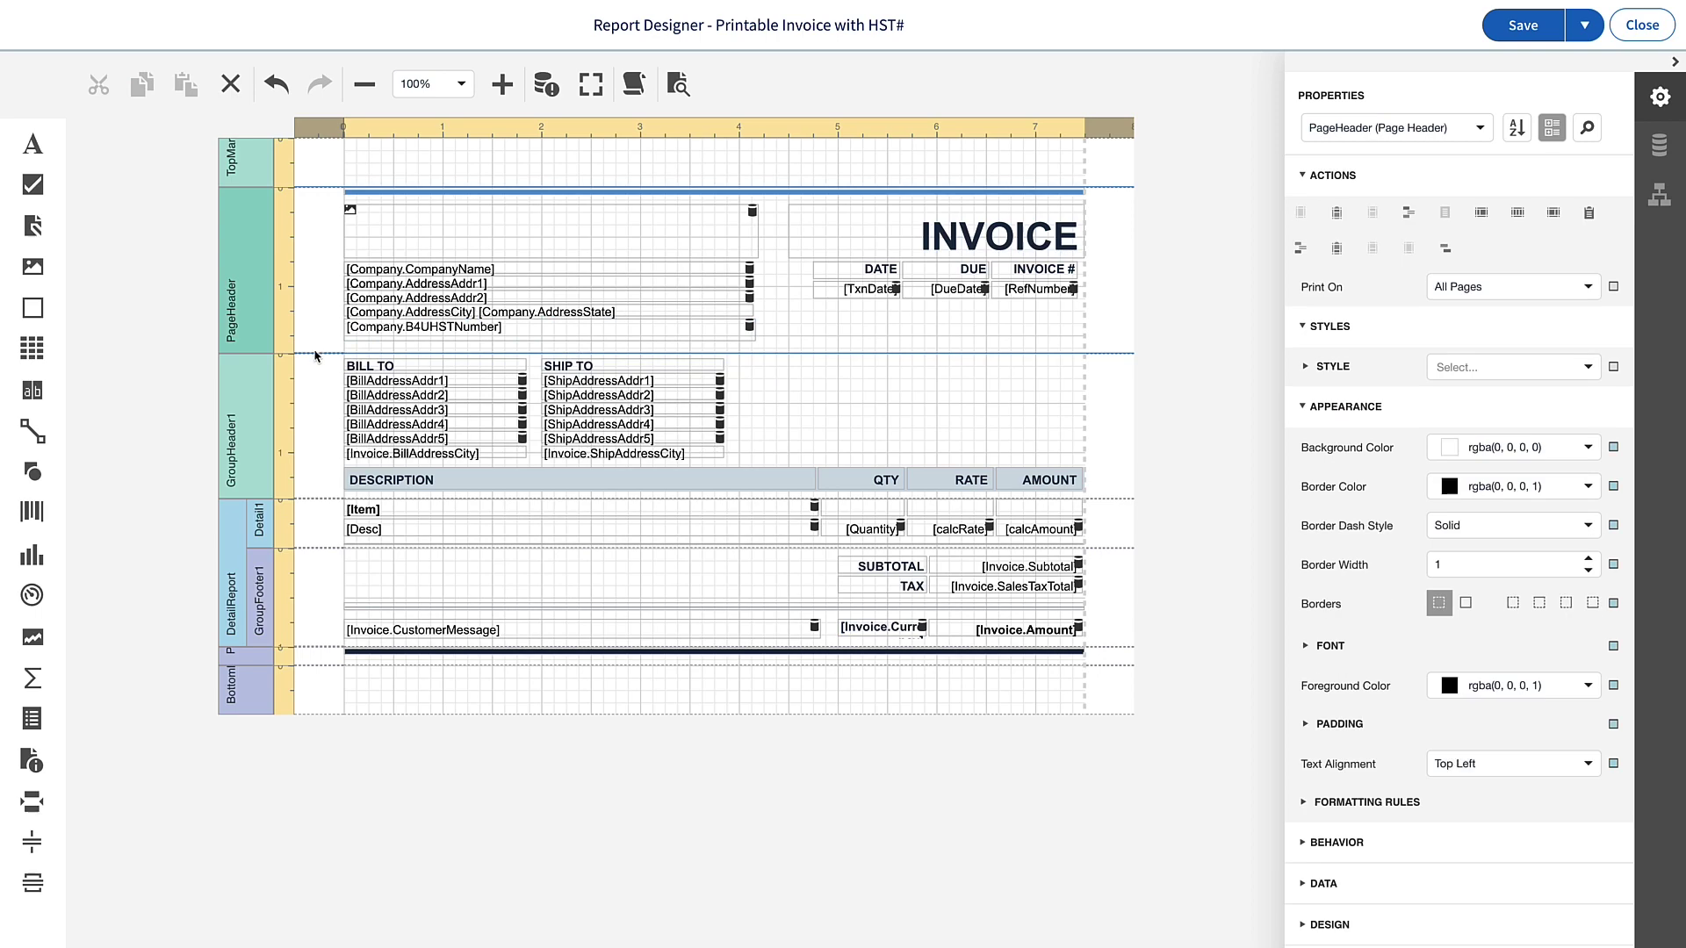
drag(315, 356, 316, 367)
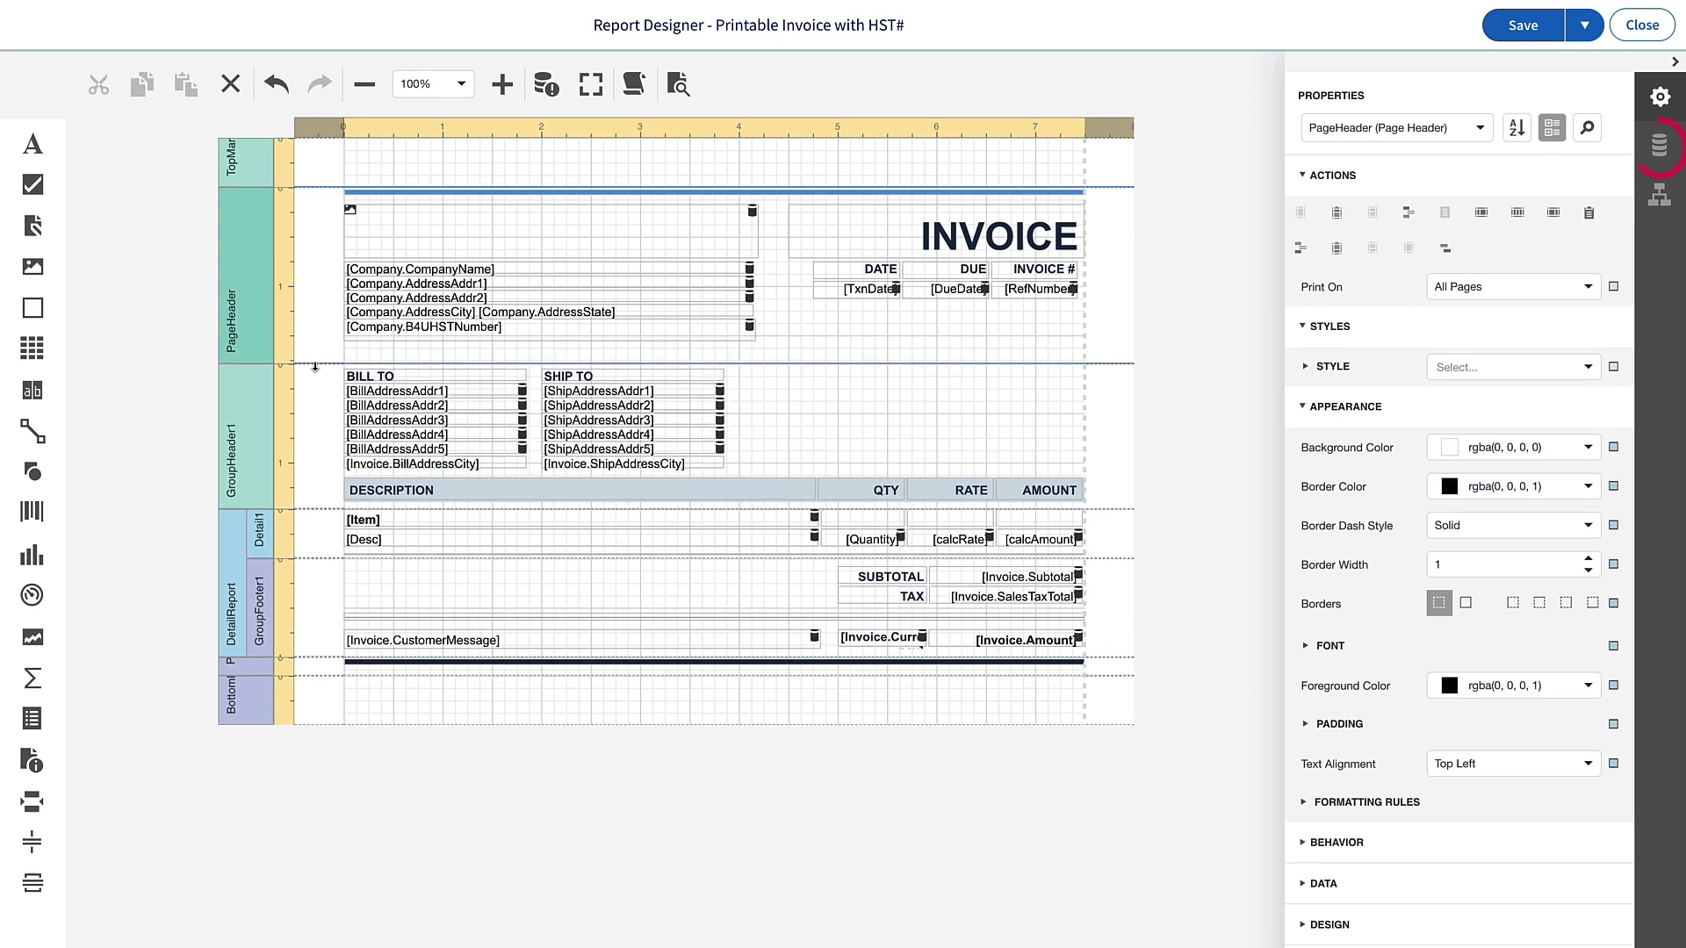
click(1659, 145)
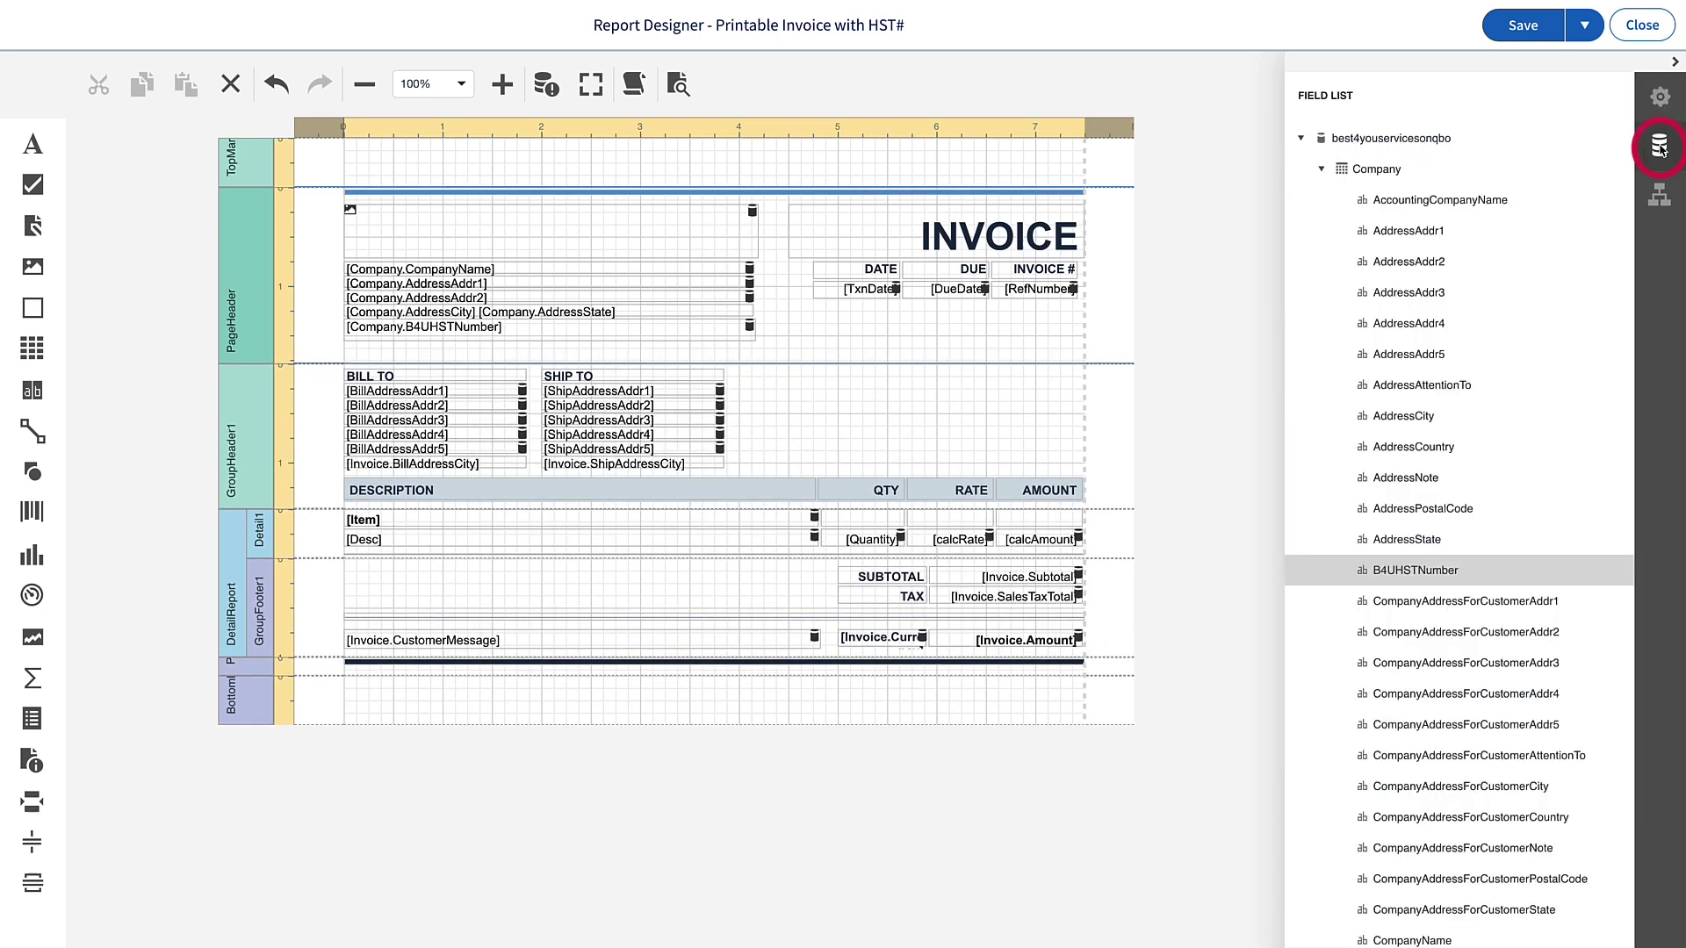
scroll(1475, 314, down, 8)
scroll(1476, 313, down, 5)
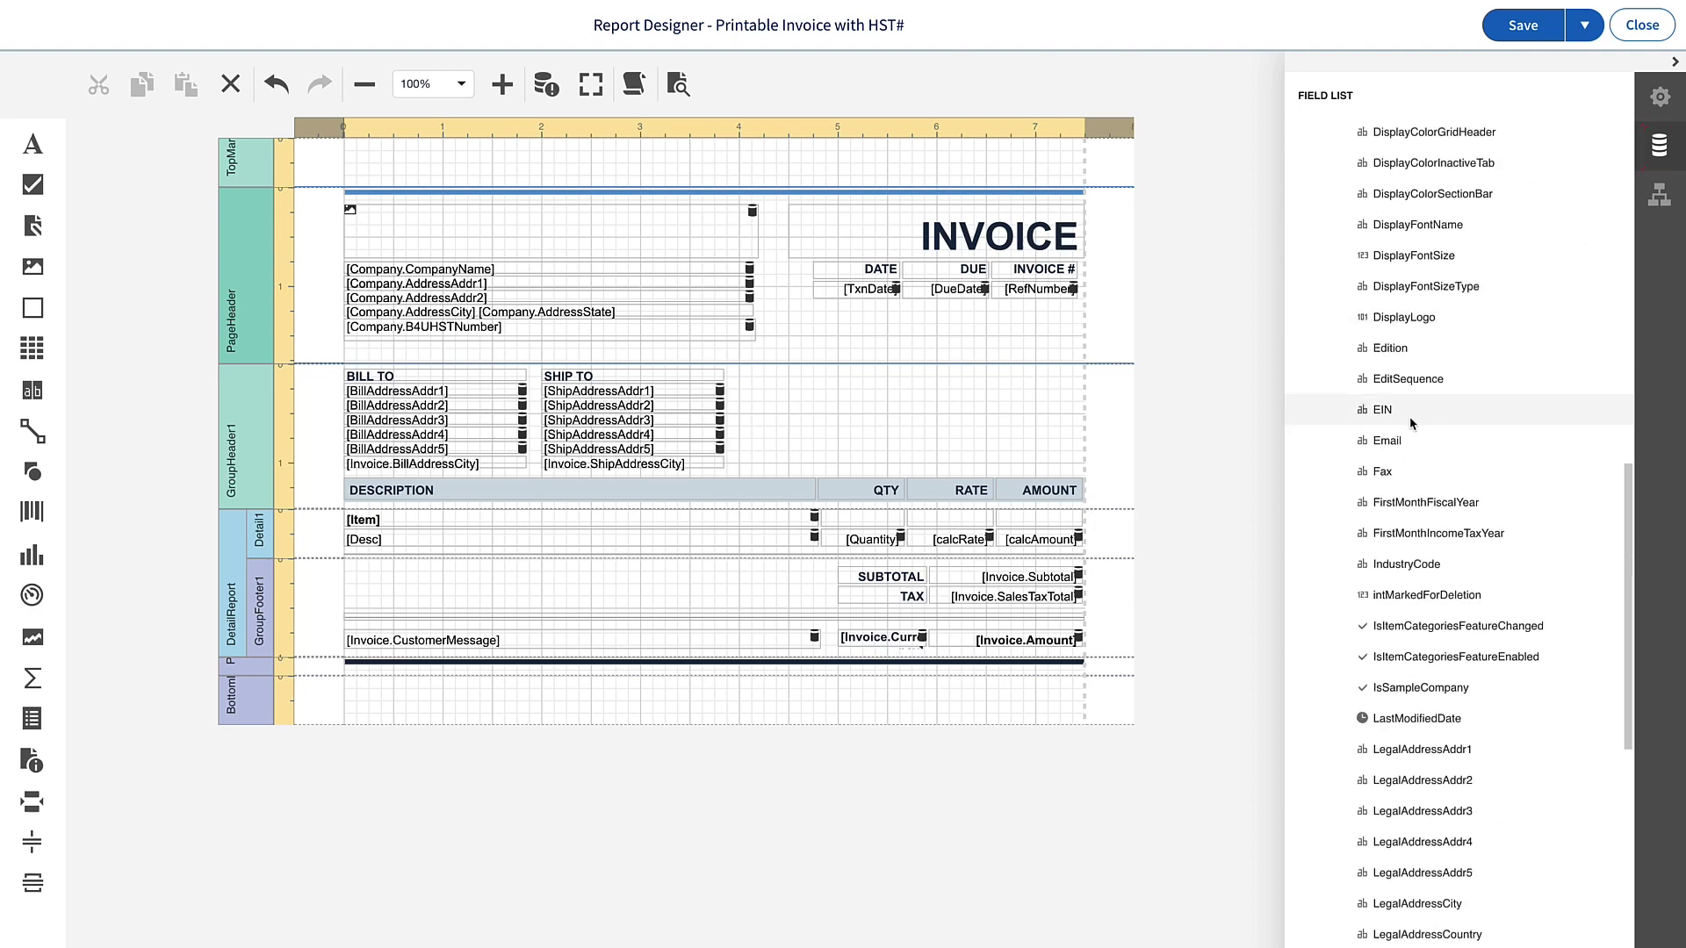
drag(1396, 440, 640, 347)
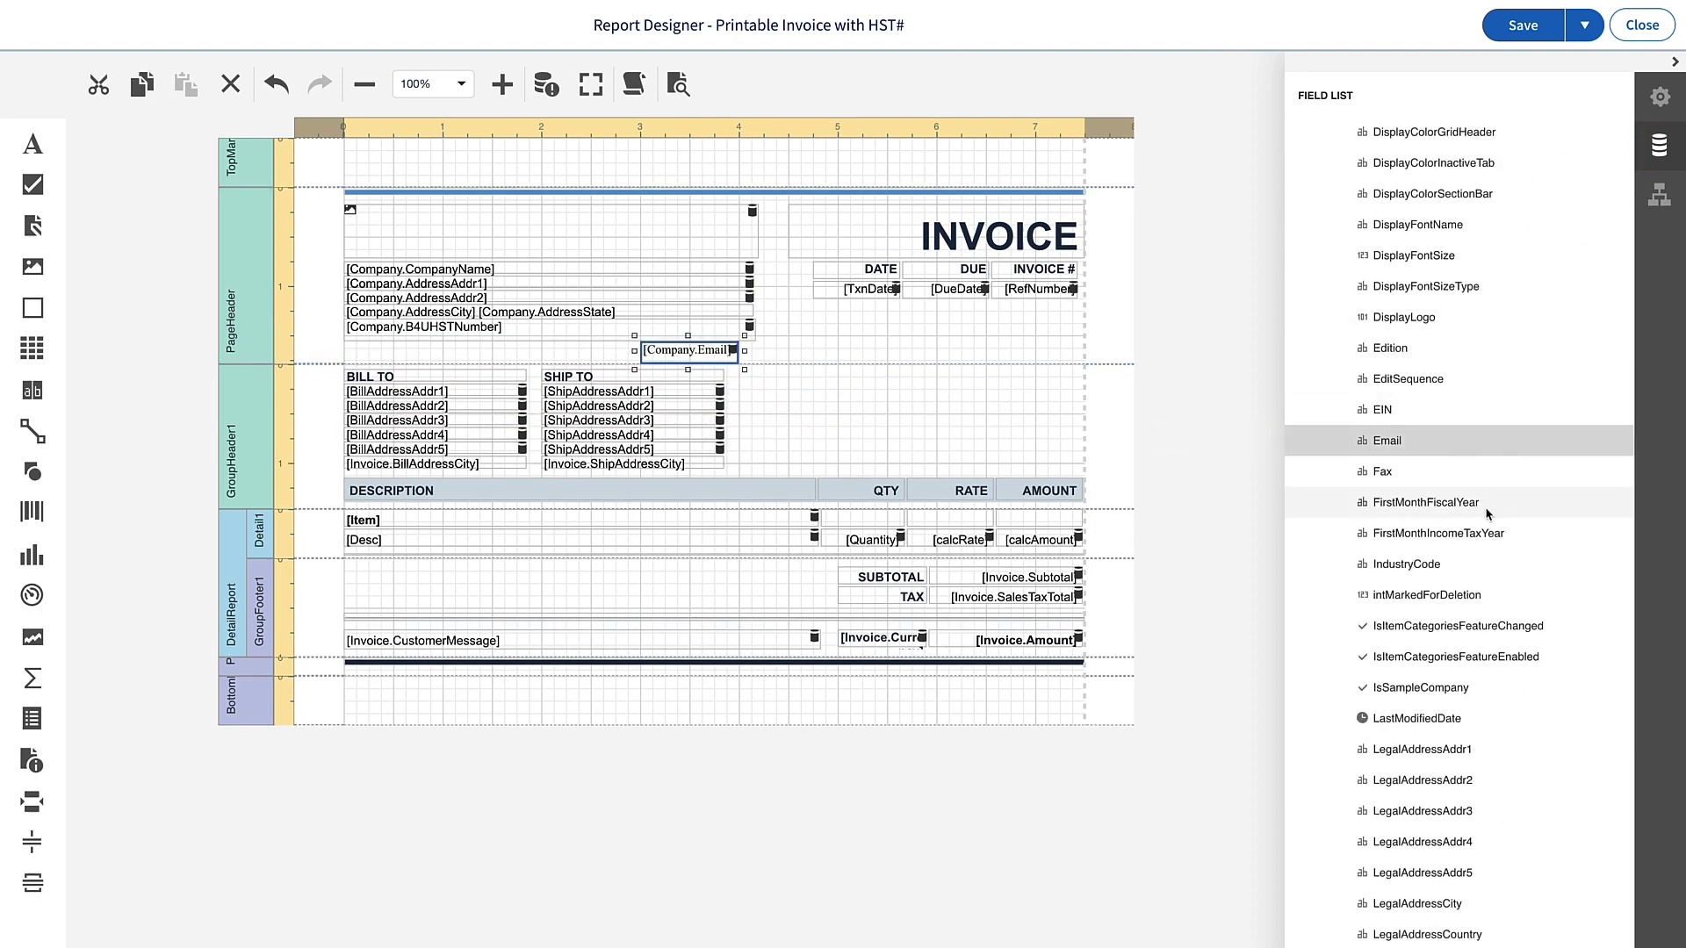
scroll(1492, 517, down, 5)
scroll(1512, 518, down, 5)
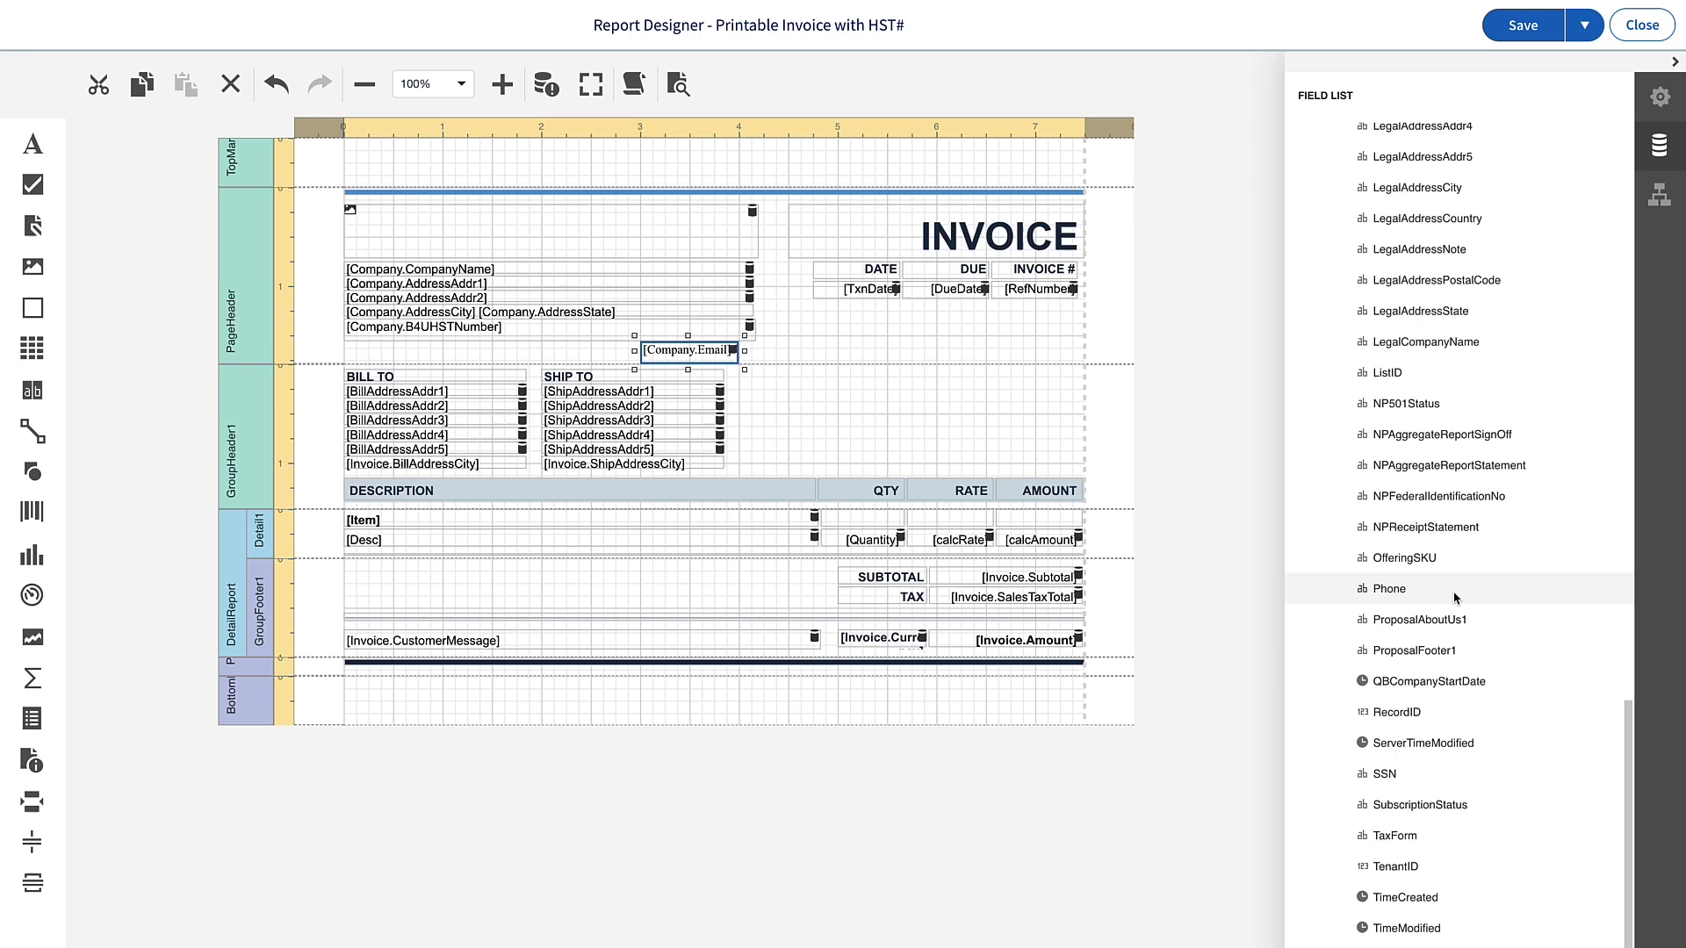
Place the Phone field left of Email and widen it until it meets Email.
drag(1366, 594, 401, 352)
drag(675, 355, 761, 351)
click(410, 354)
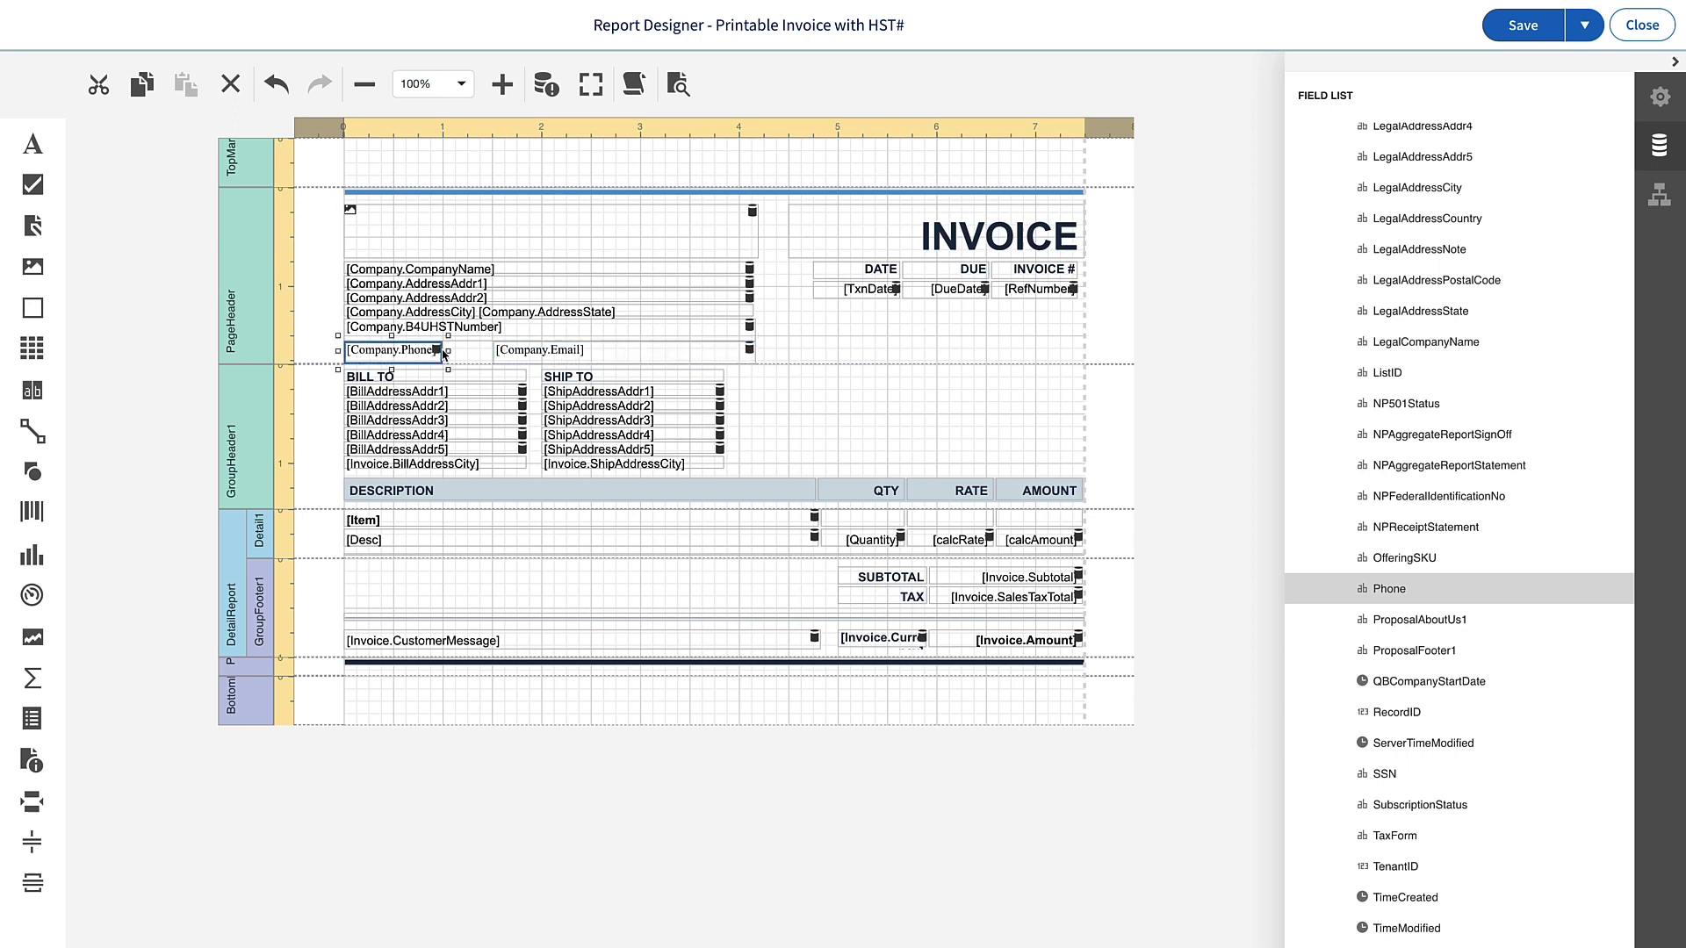
drag(448, 350, 492, 350)
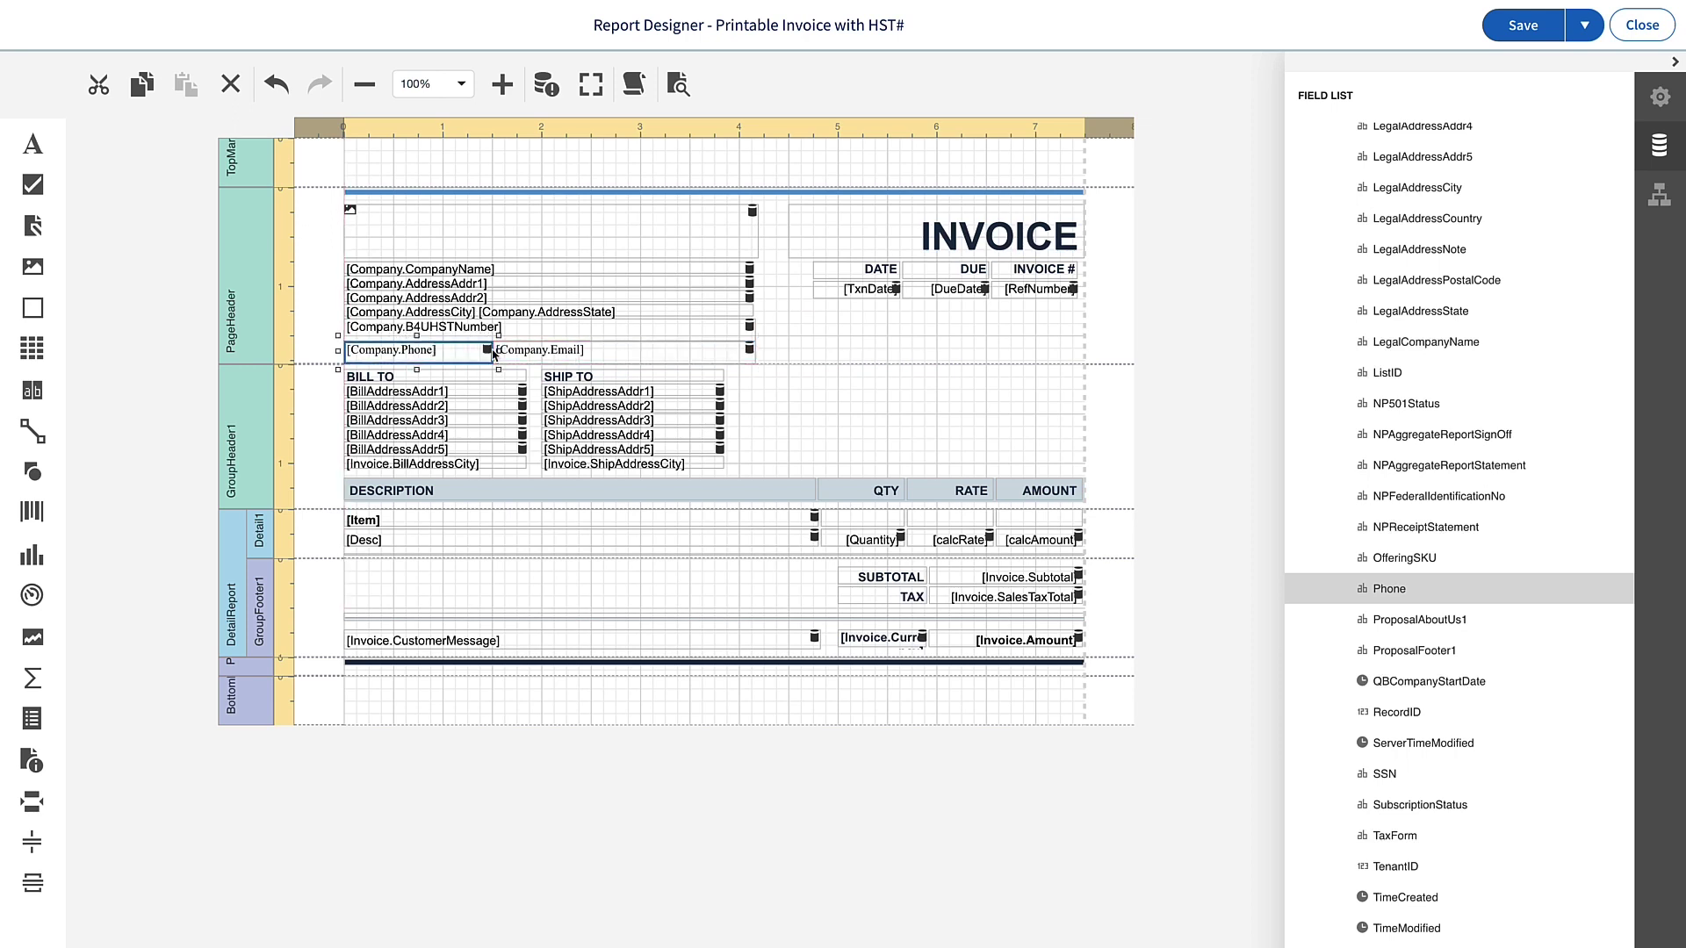
Apply xrControlStyle2 to the phone and email fields, then preview the invoice.
click(1662, 98)
scroll(1381, 606, down, 4)
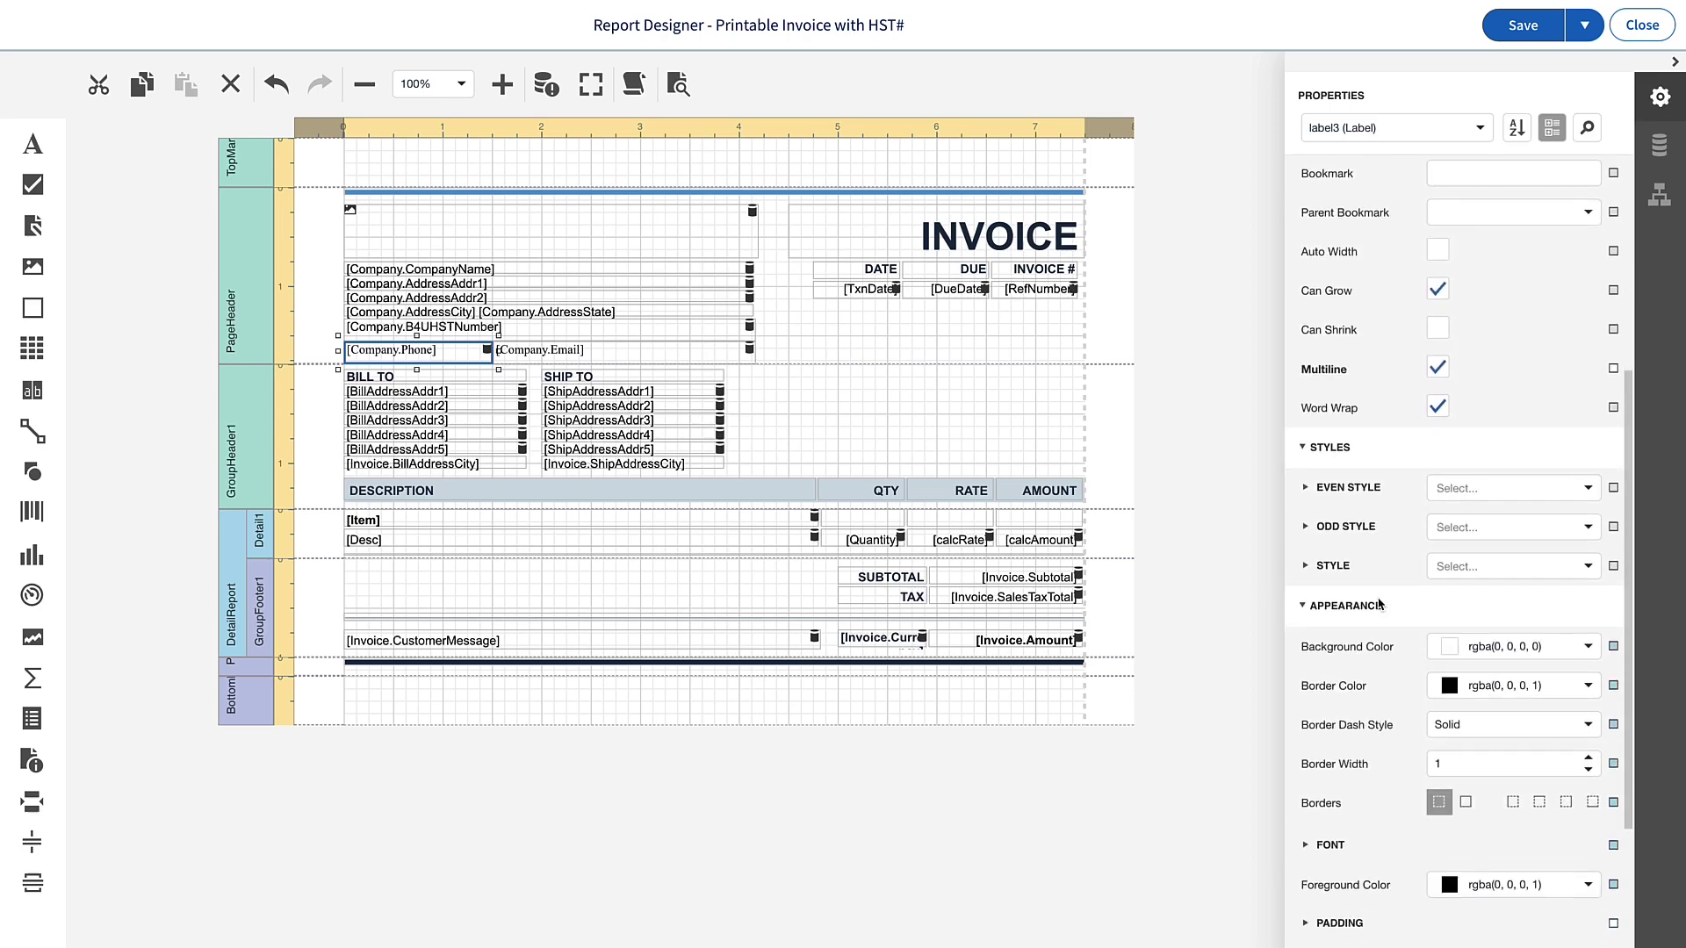
click(1587, 566)
click(1508, 665)
click(676, 356)
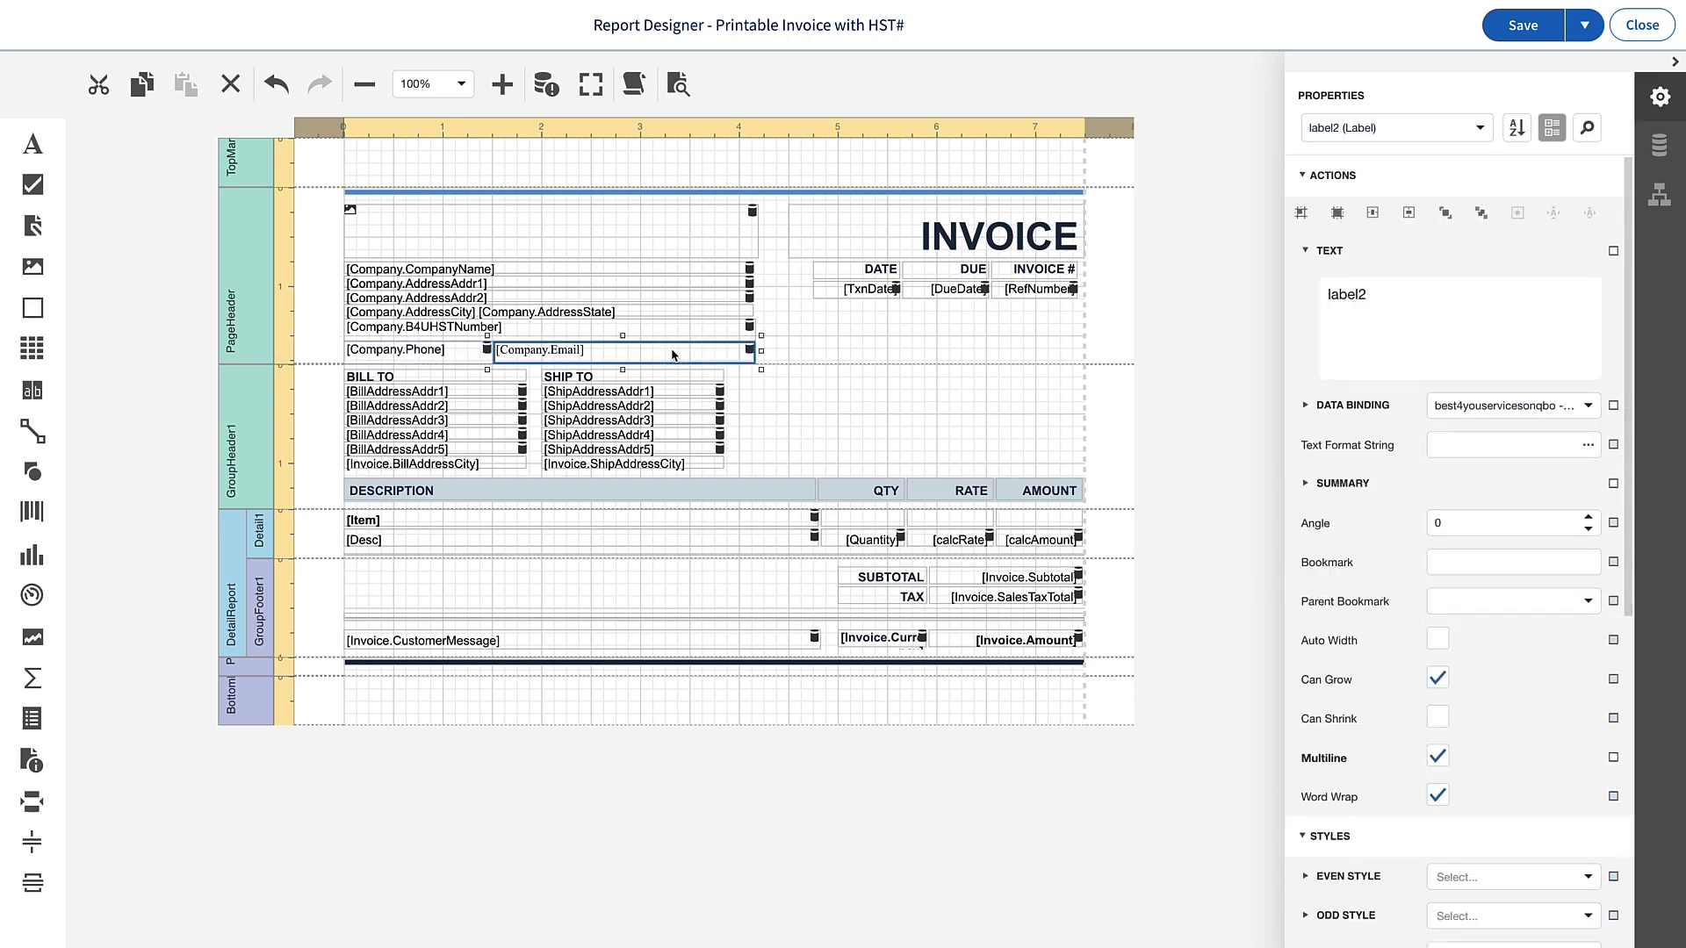
scroll(1552, 643, down, 3)
click(1510, 588)
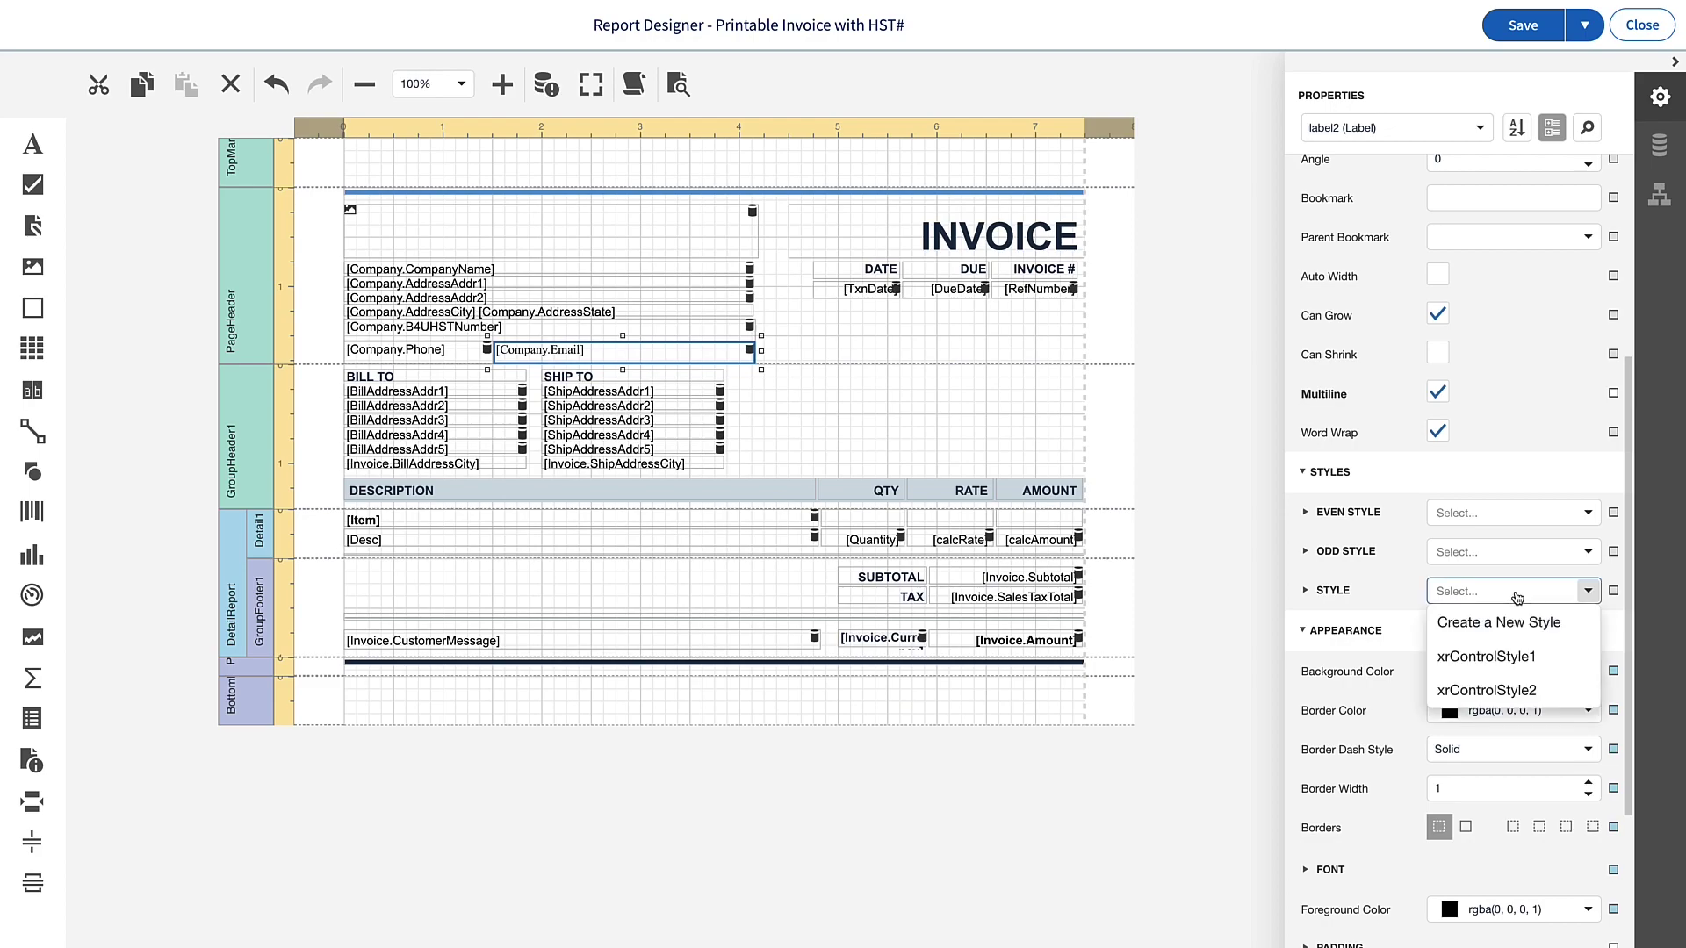
click(1493, 689)
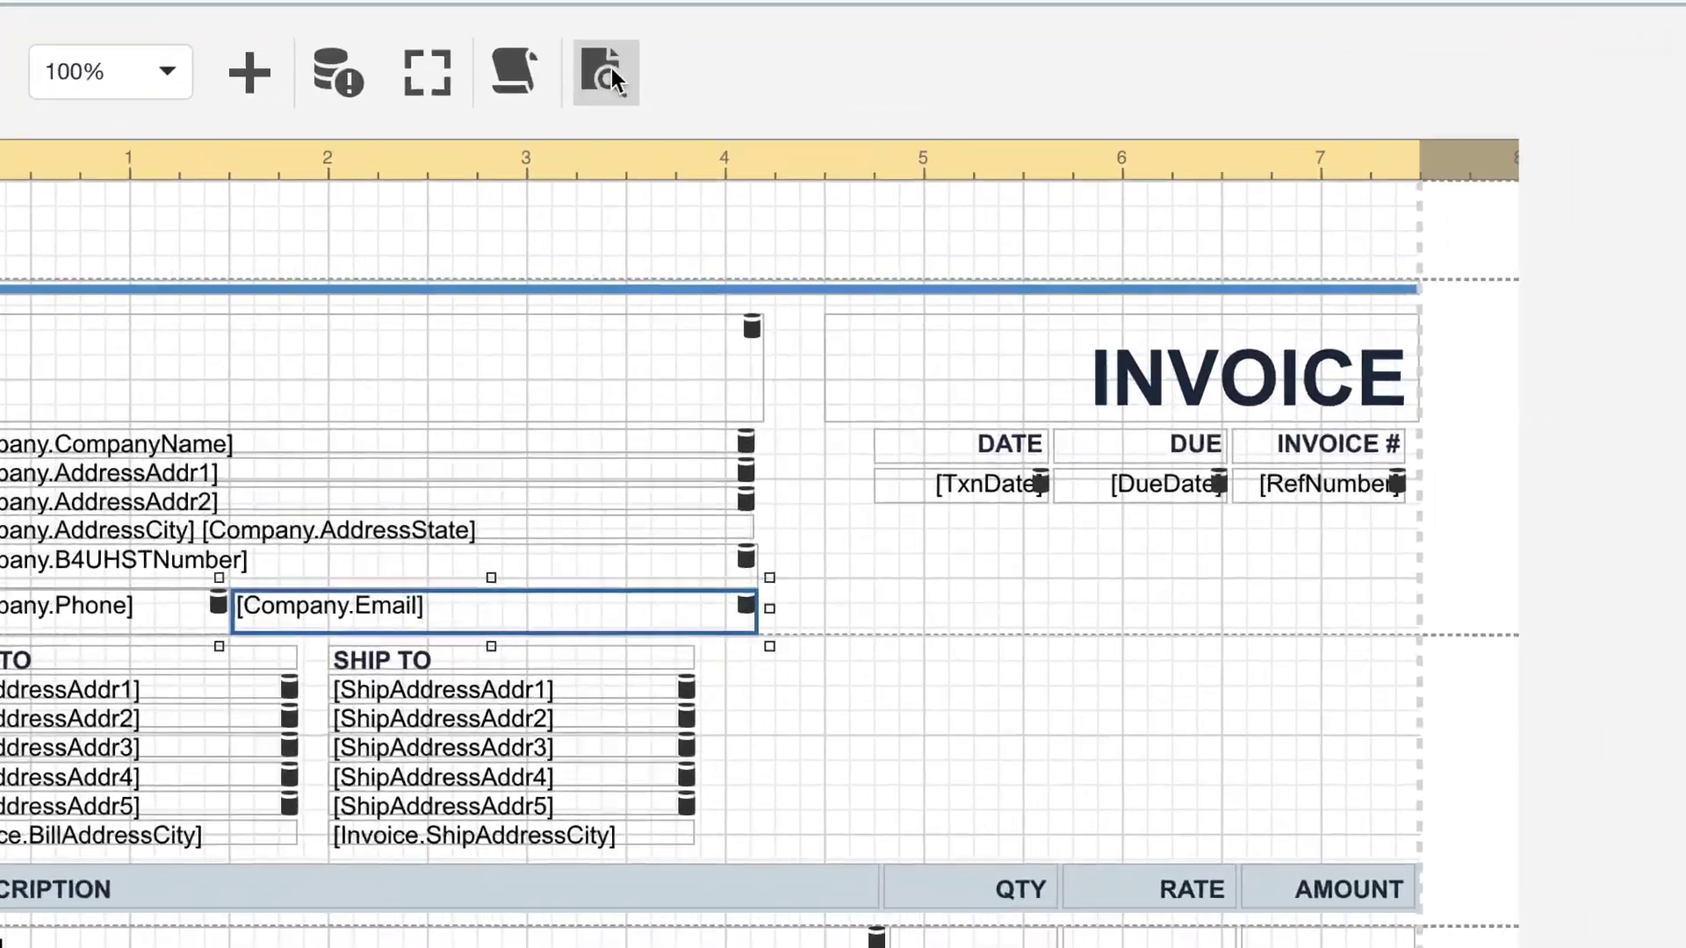
click(666, 82)
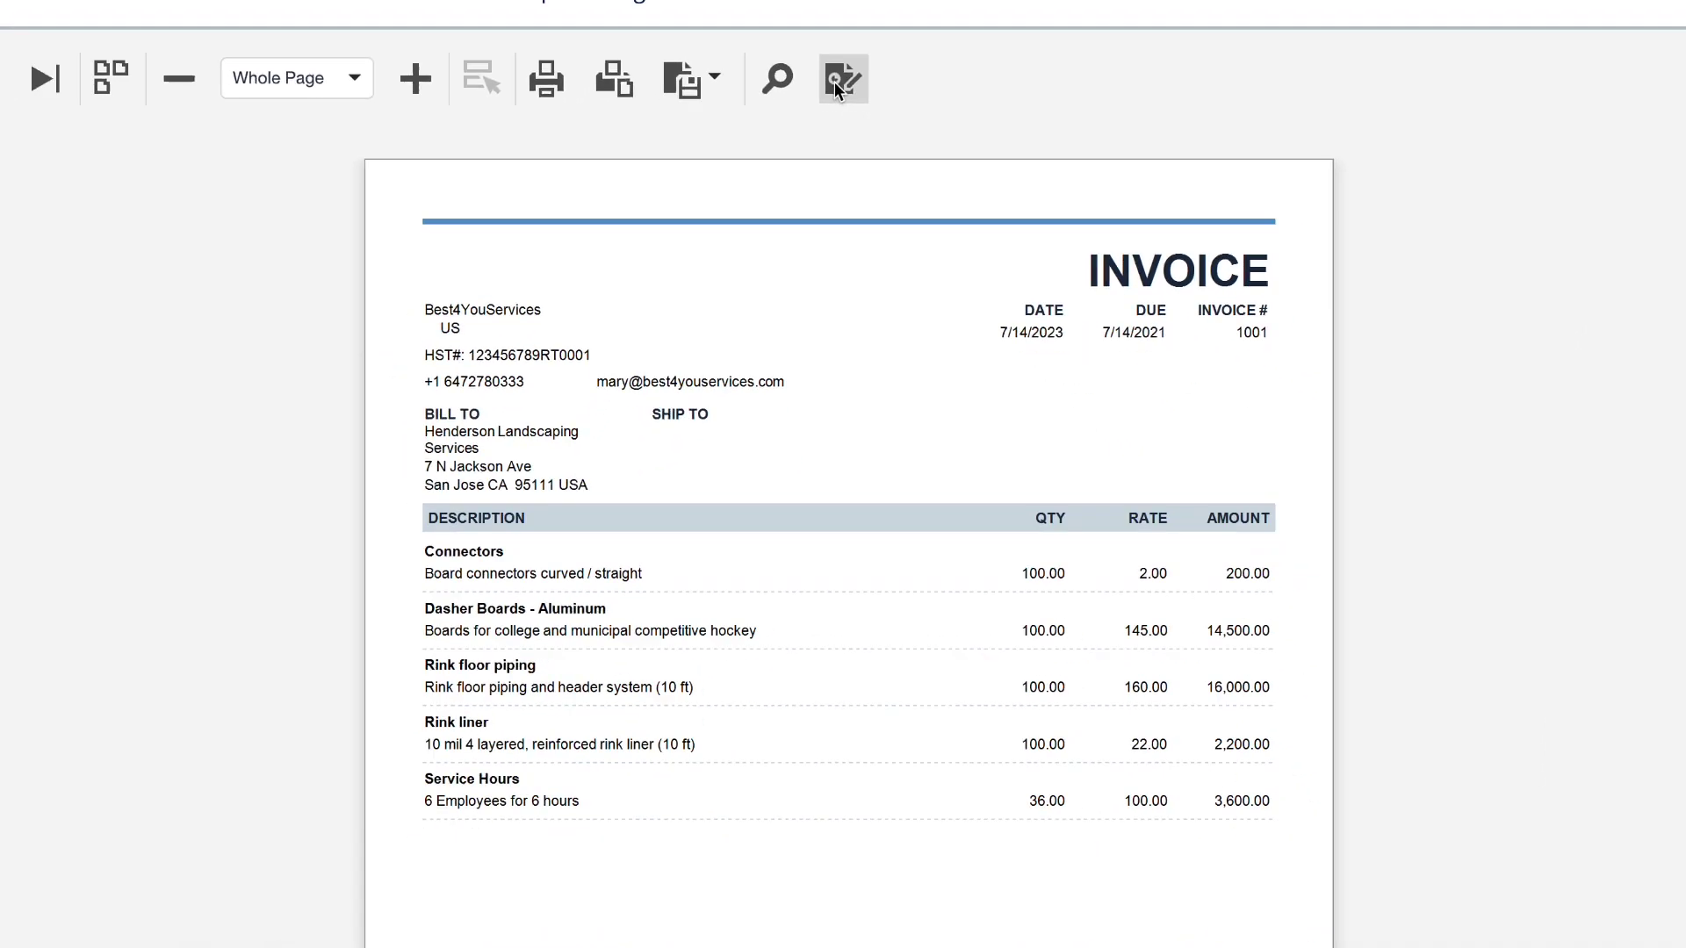
Give the company phone field a General-format text prefix of 'Phone:'.
click(880, 70)
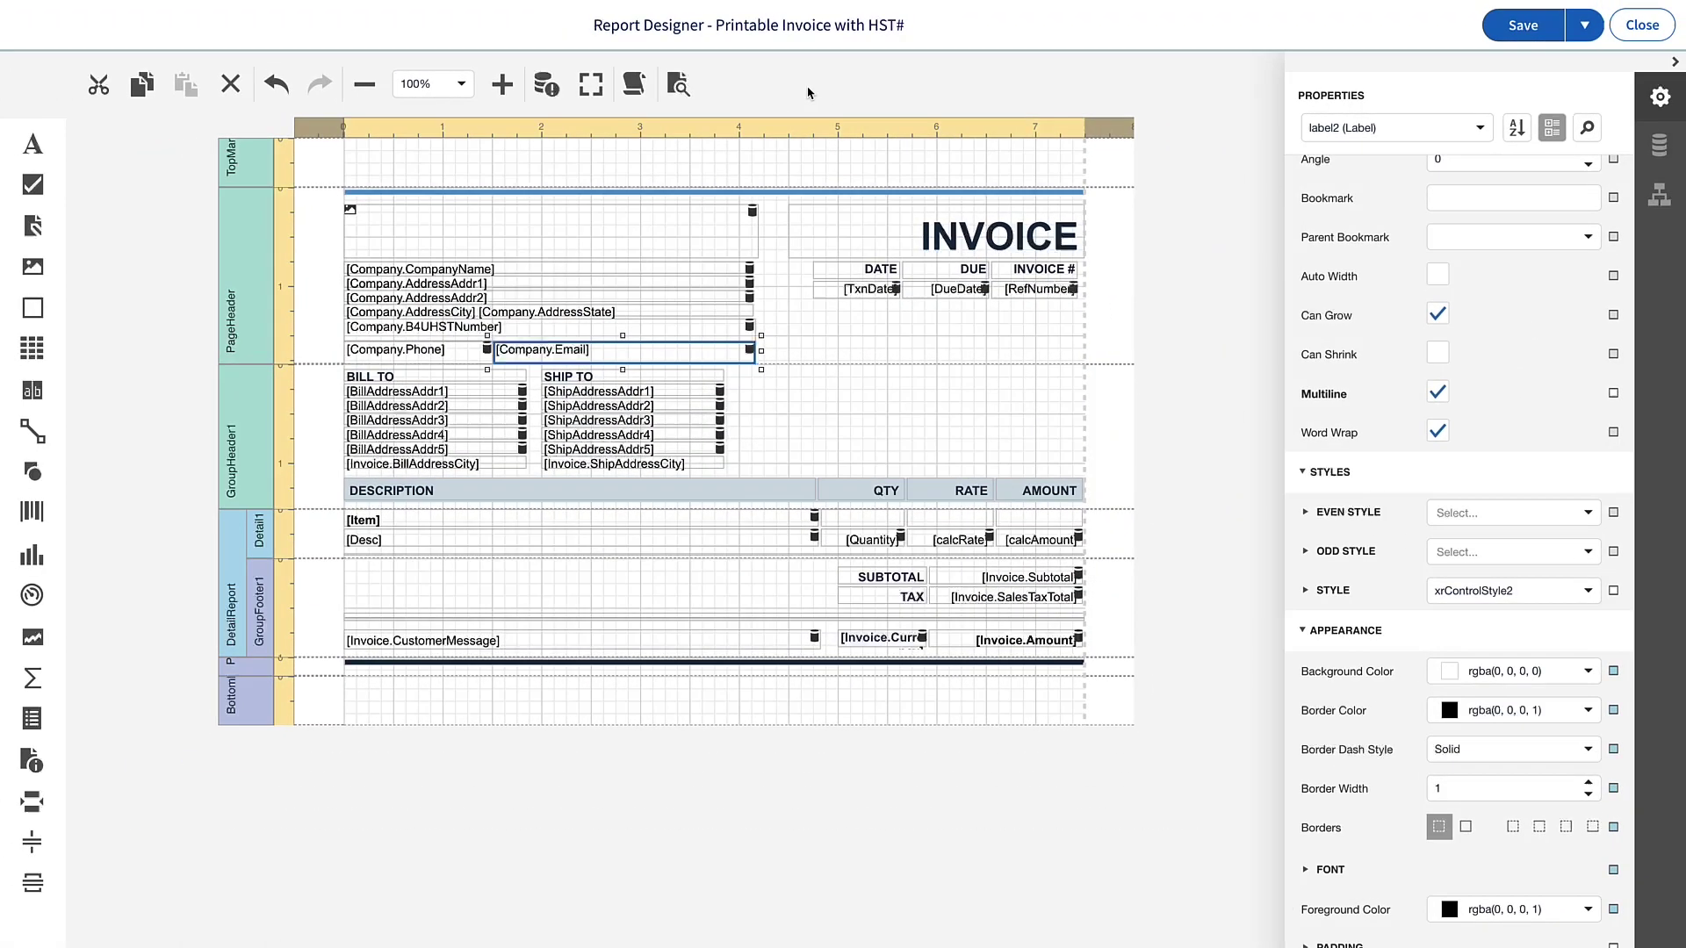
click(417, 351)
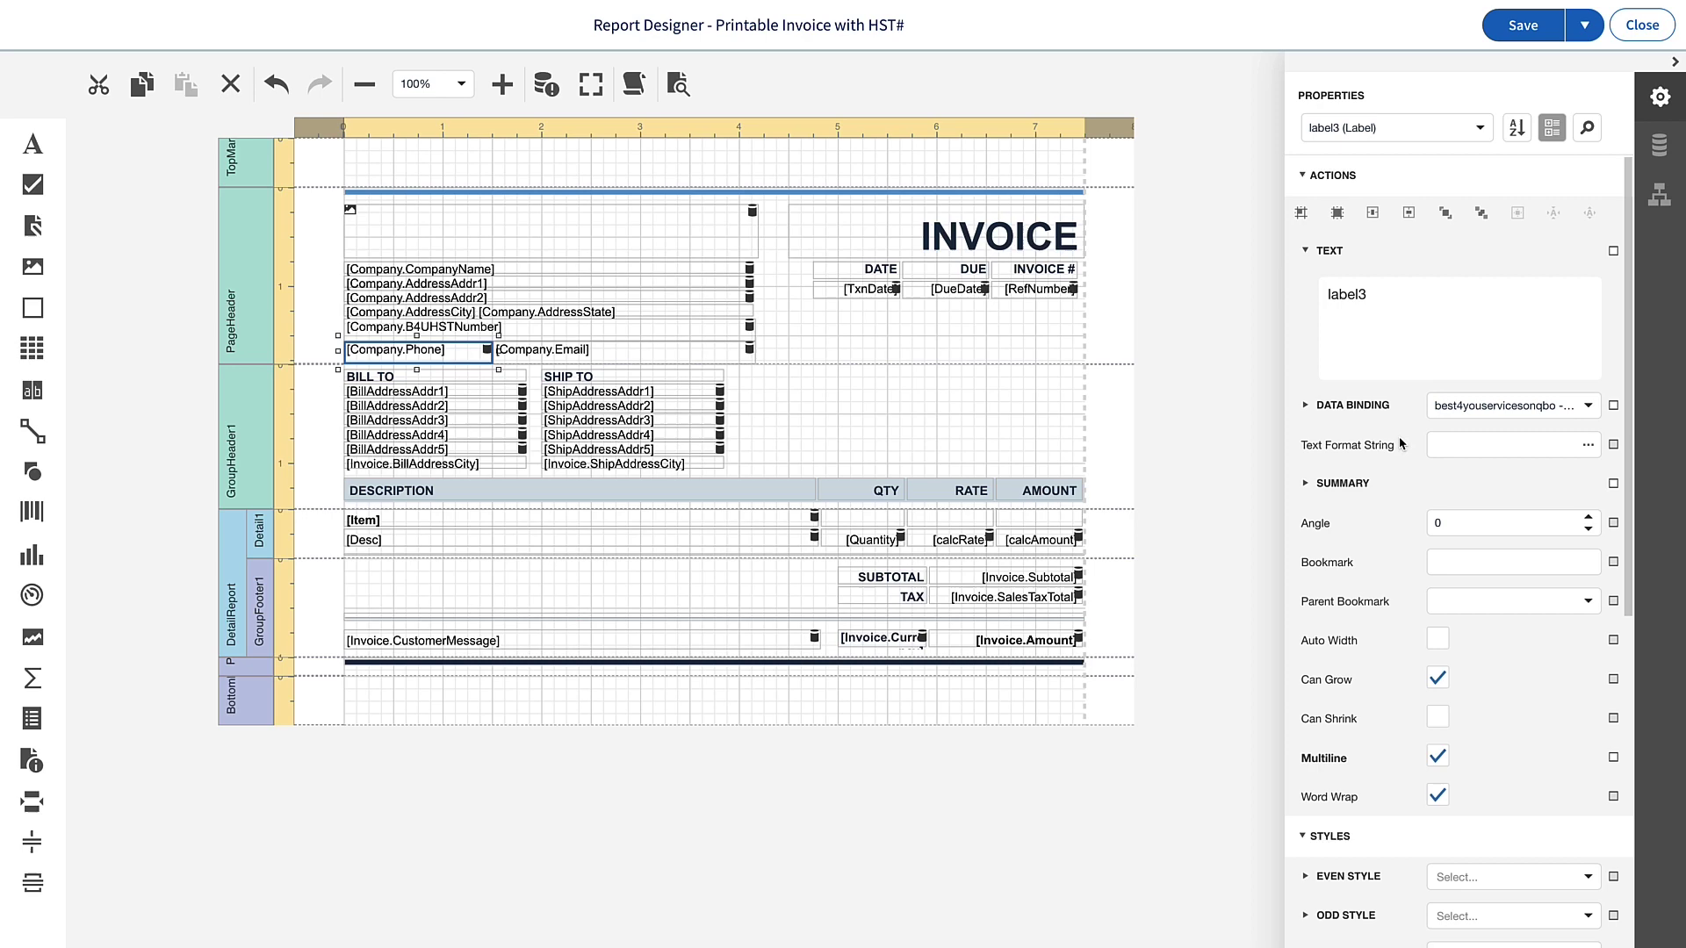
click(1587, 444)
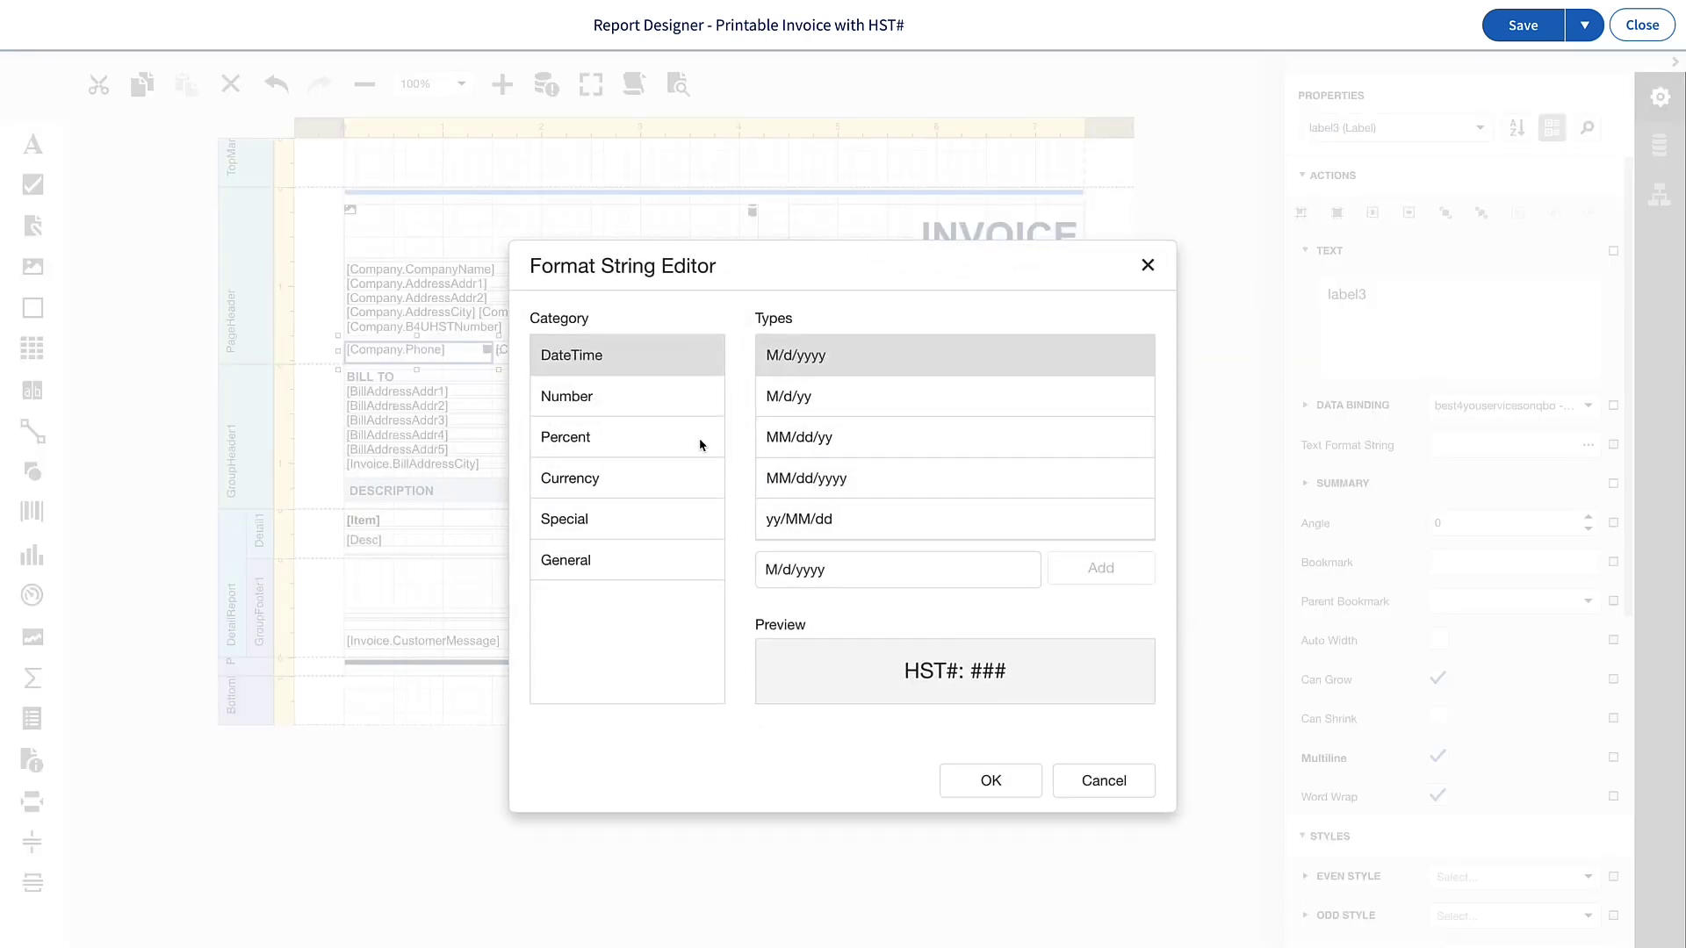
click(597, 559)
click(801, 355)
key(BackSpace)
key(BackSpace)
key(BackSpace)
key(BackSpace)
key(BackSpace)
text(Phone:)
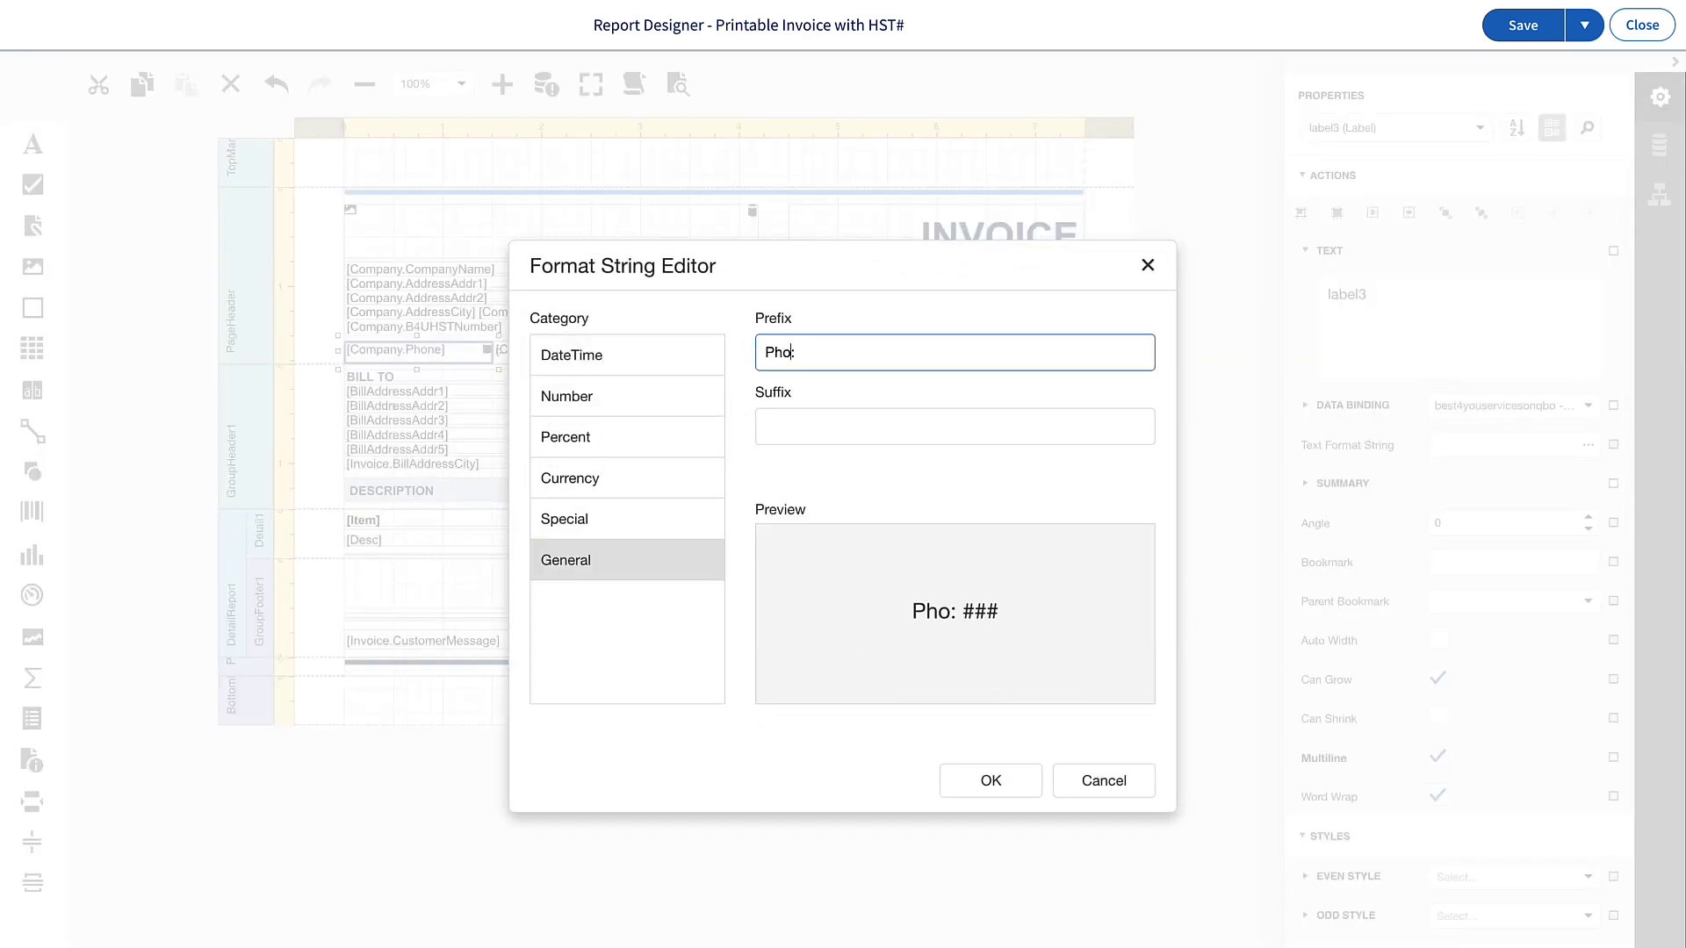
click(990, 780)
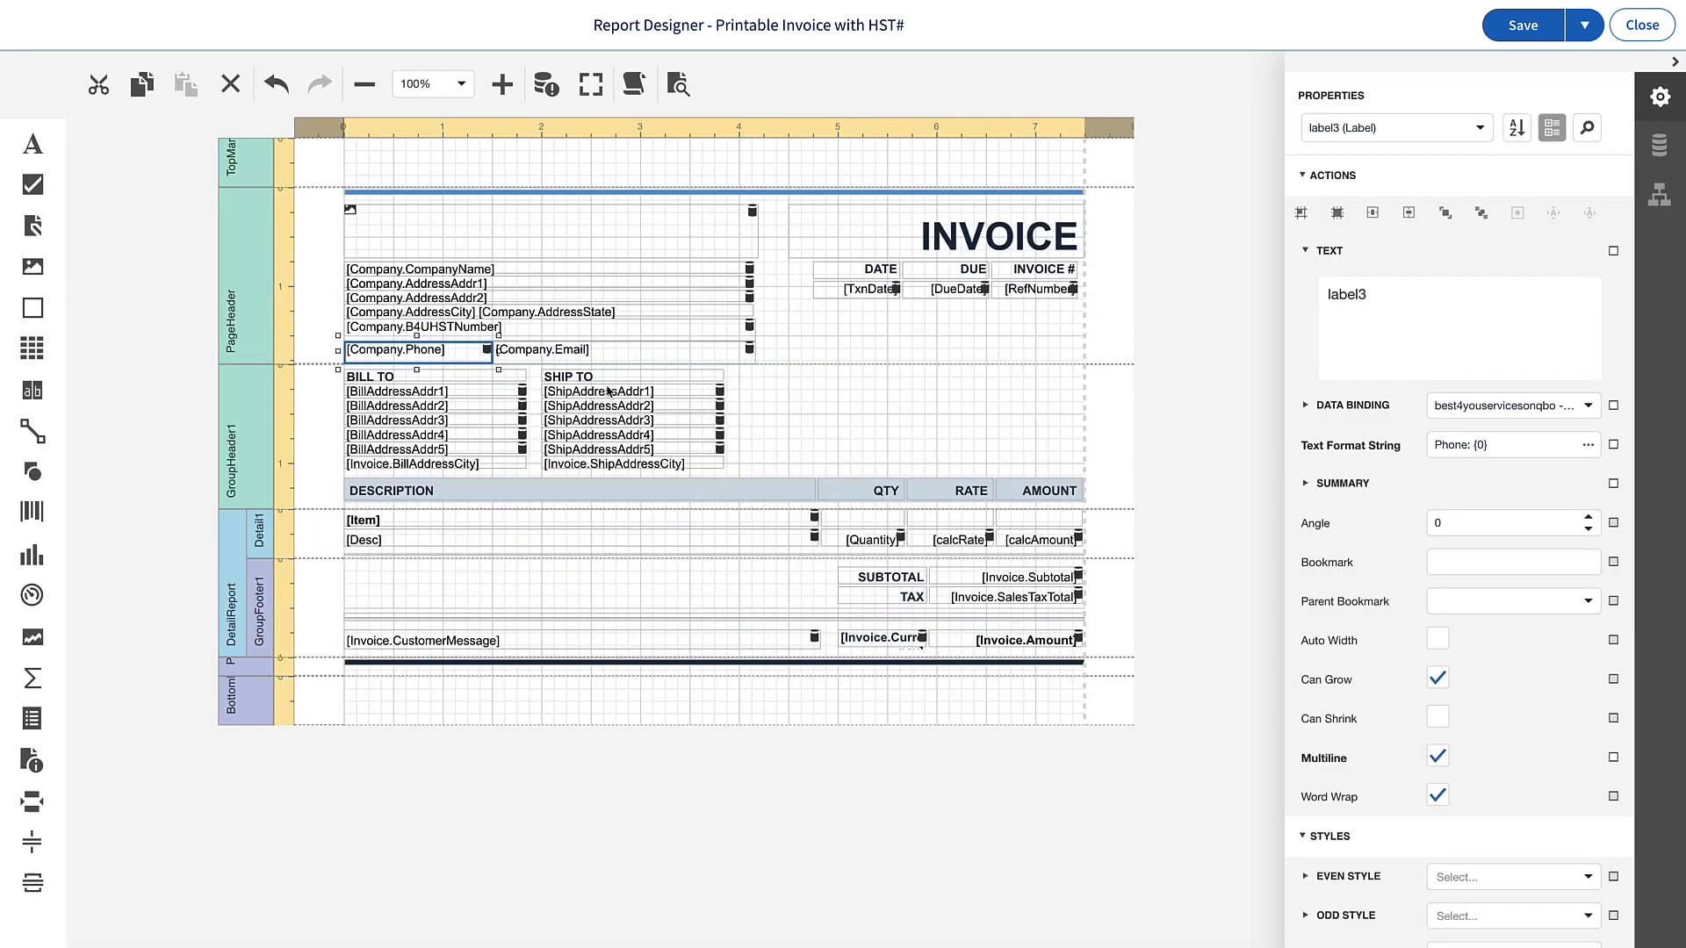
Give the company email field an 'Email:' prefix and preview the labelled invoice.
click(580, 351)
click(1588, 445)
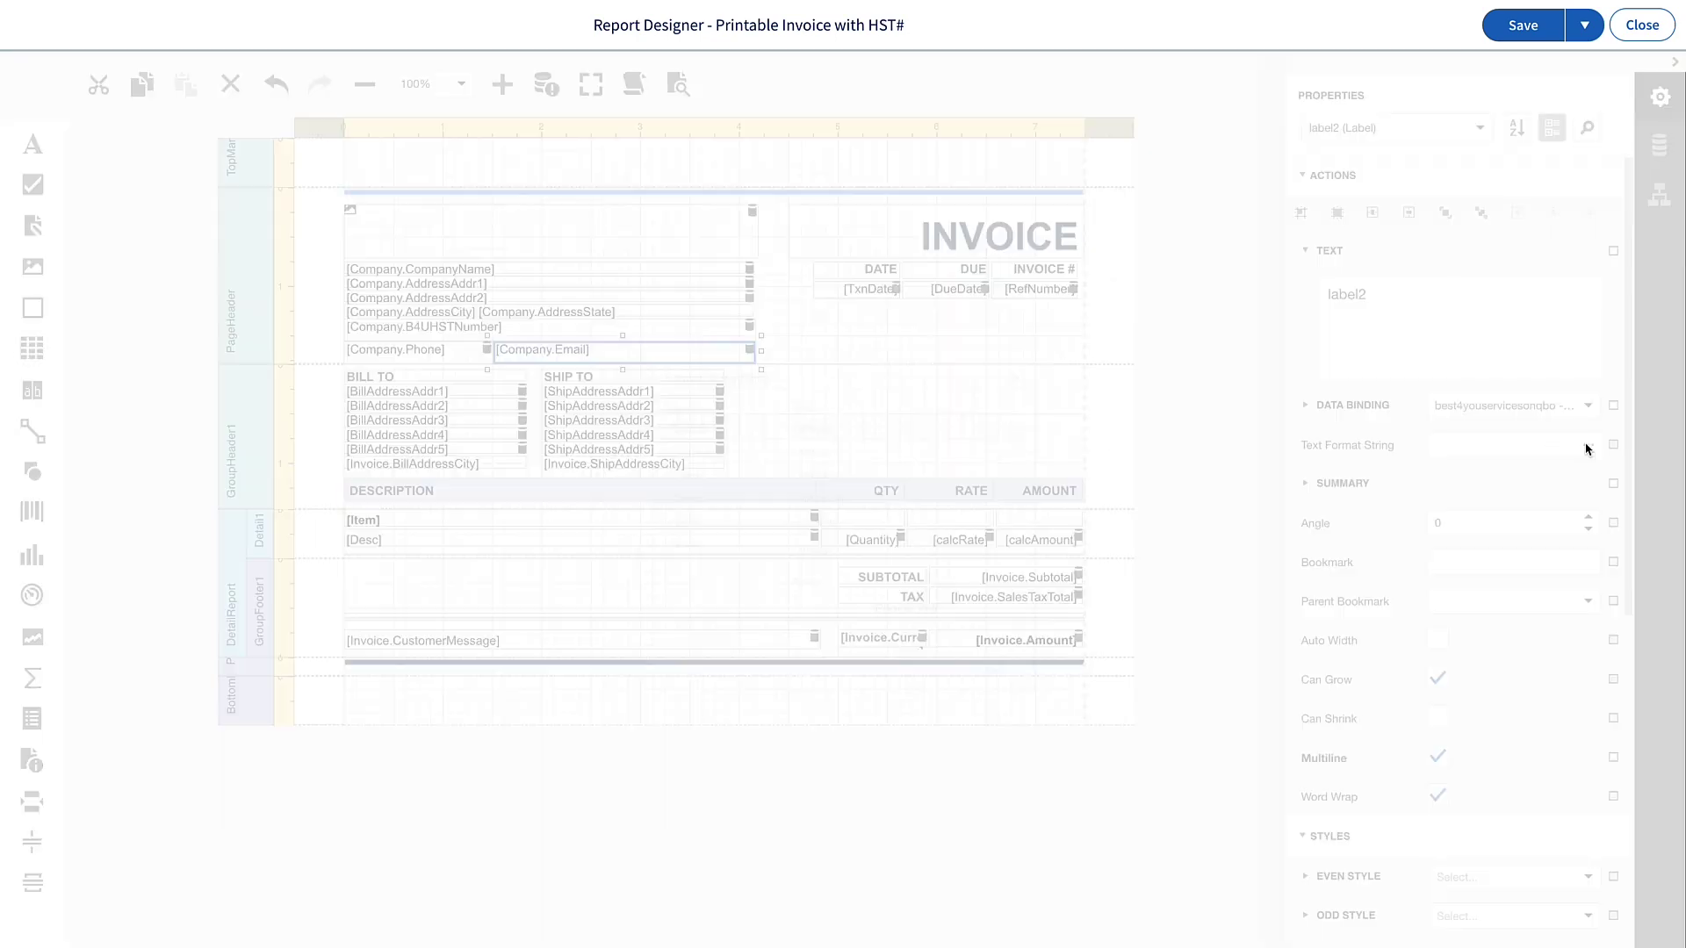
click(609, 560)
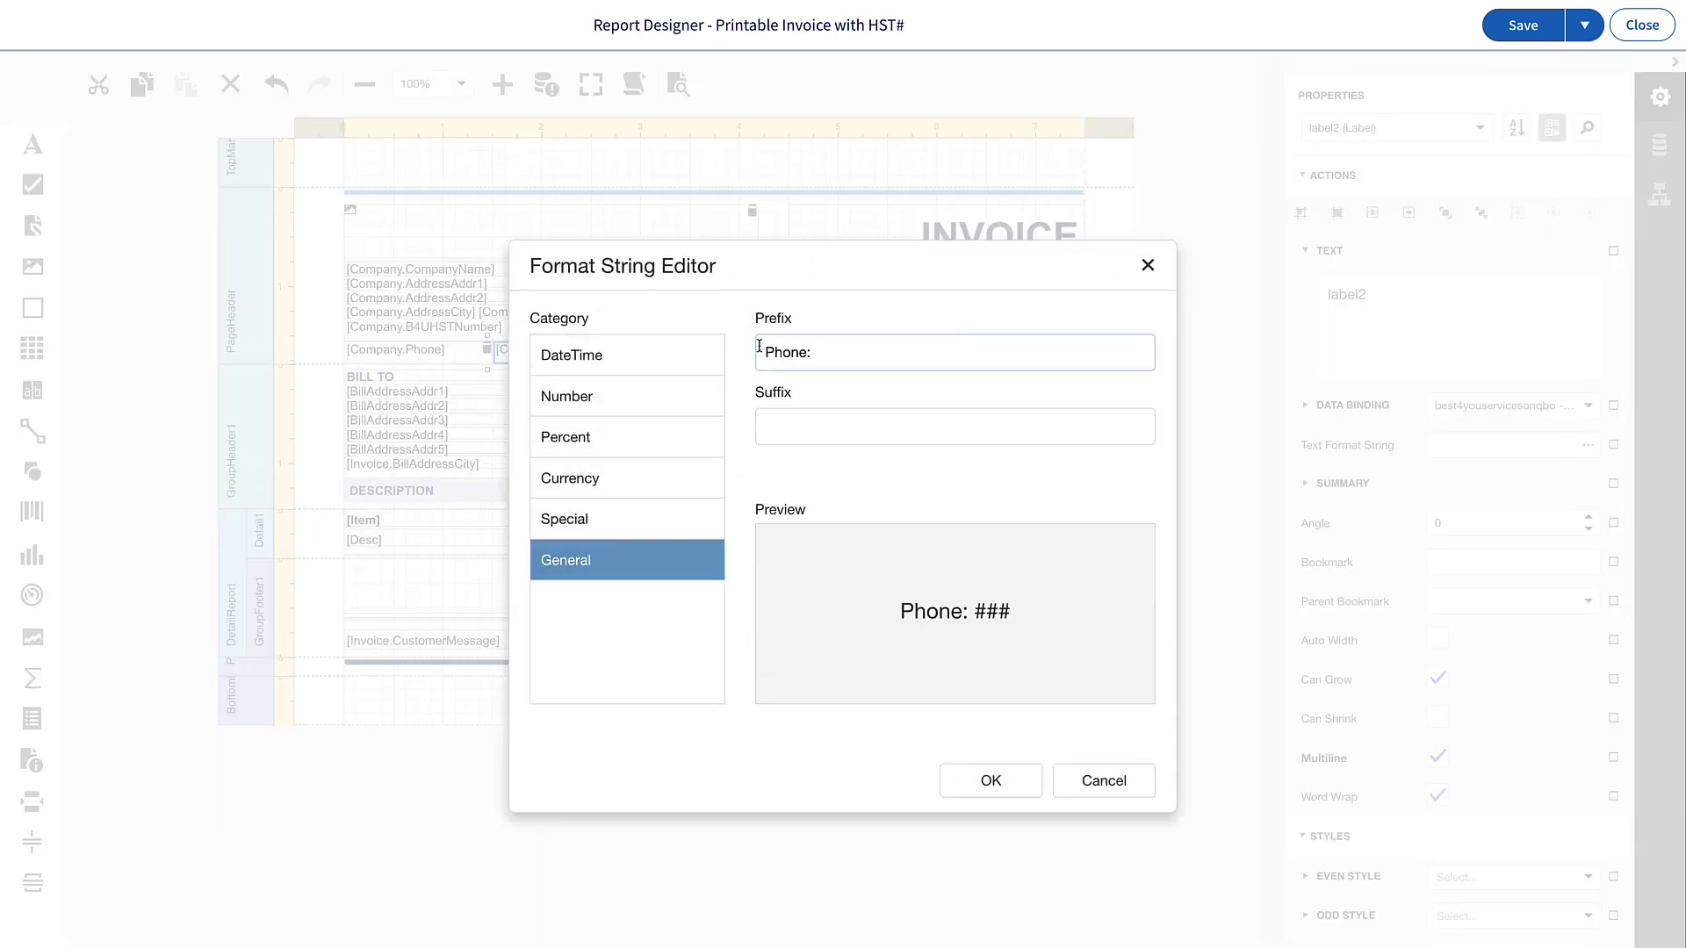
triple_click(760, 345)
text(Email:)
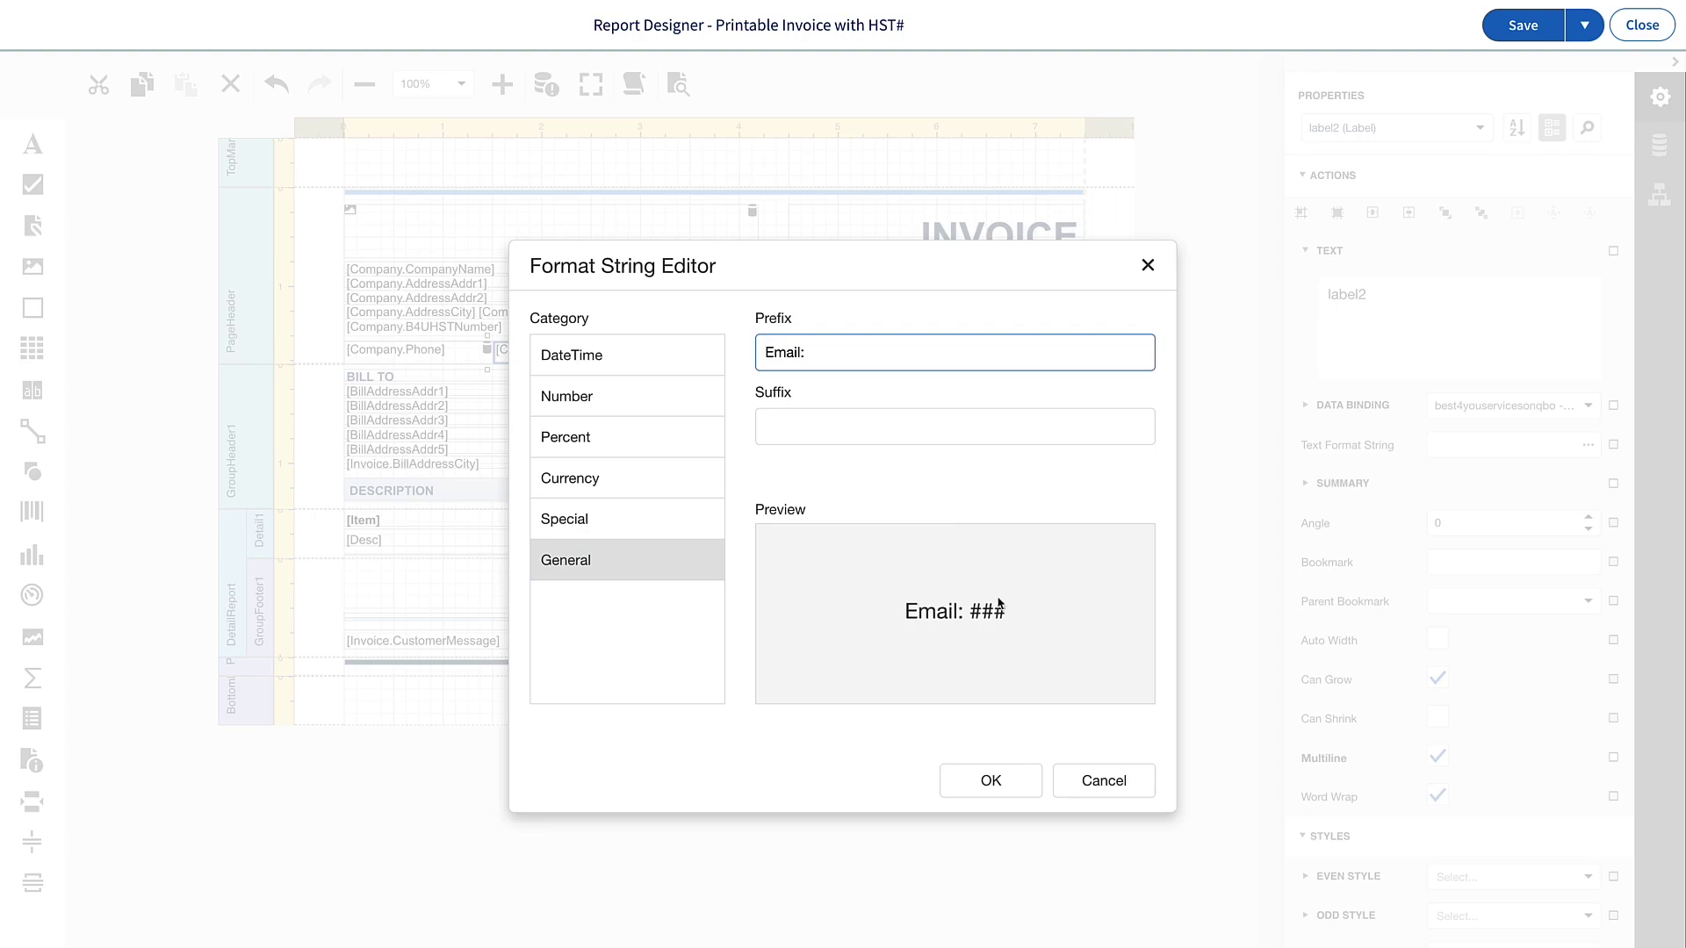
click(991, 781)
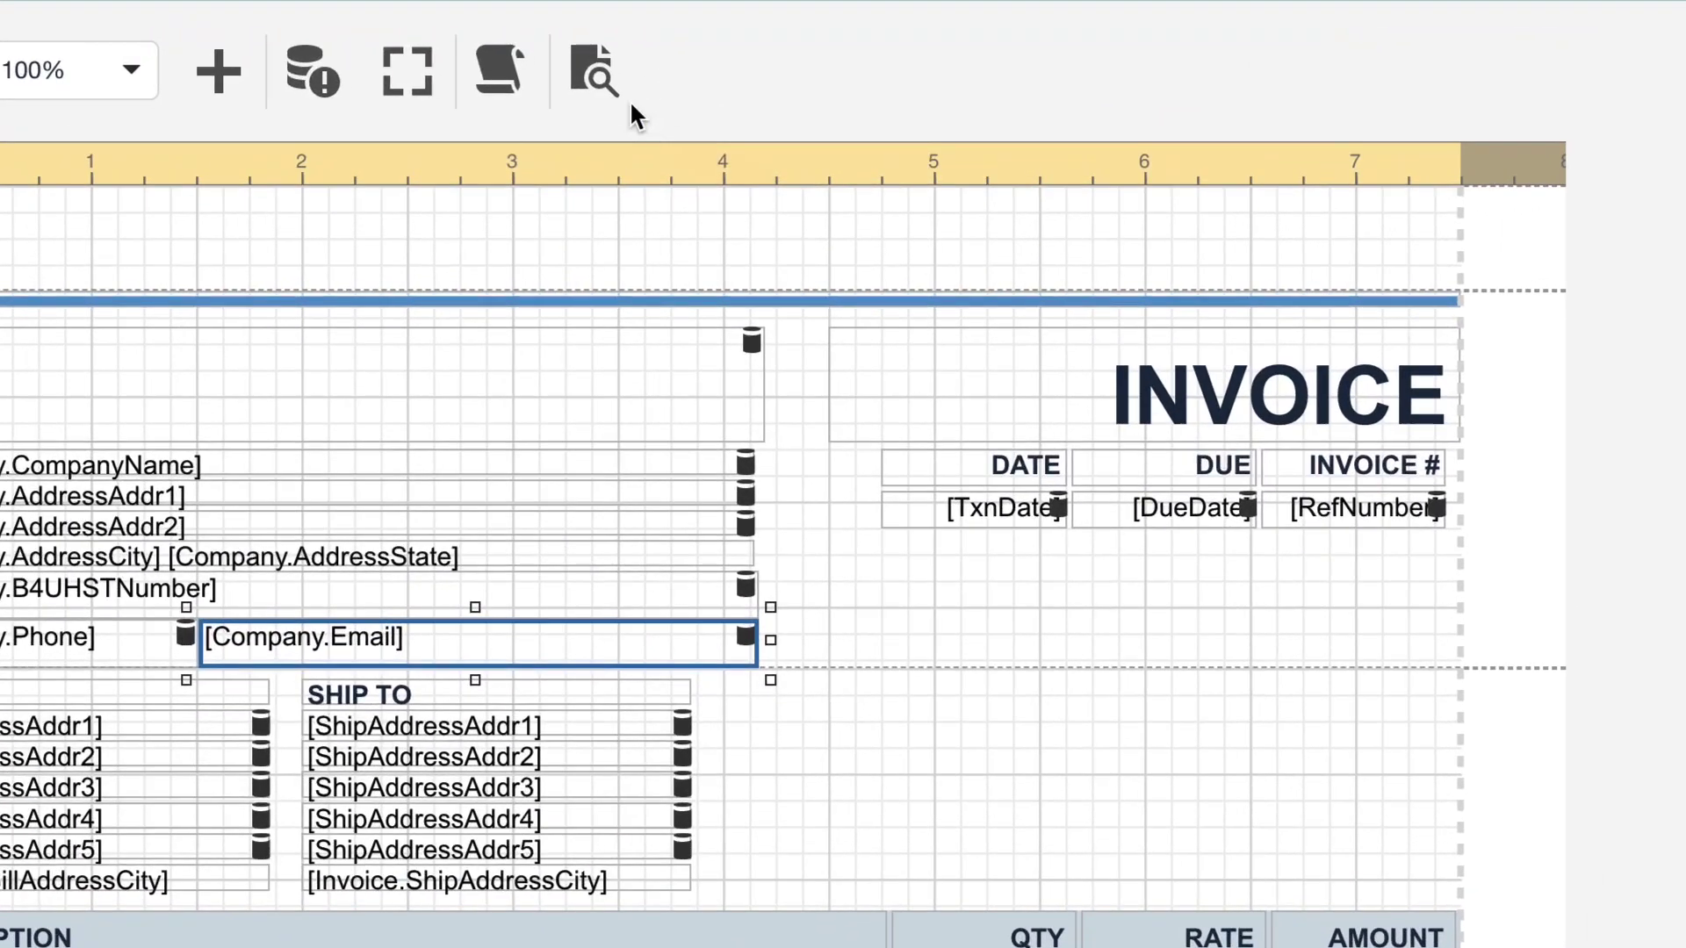
click(617, 75)
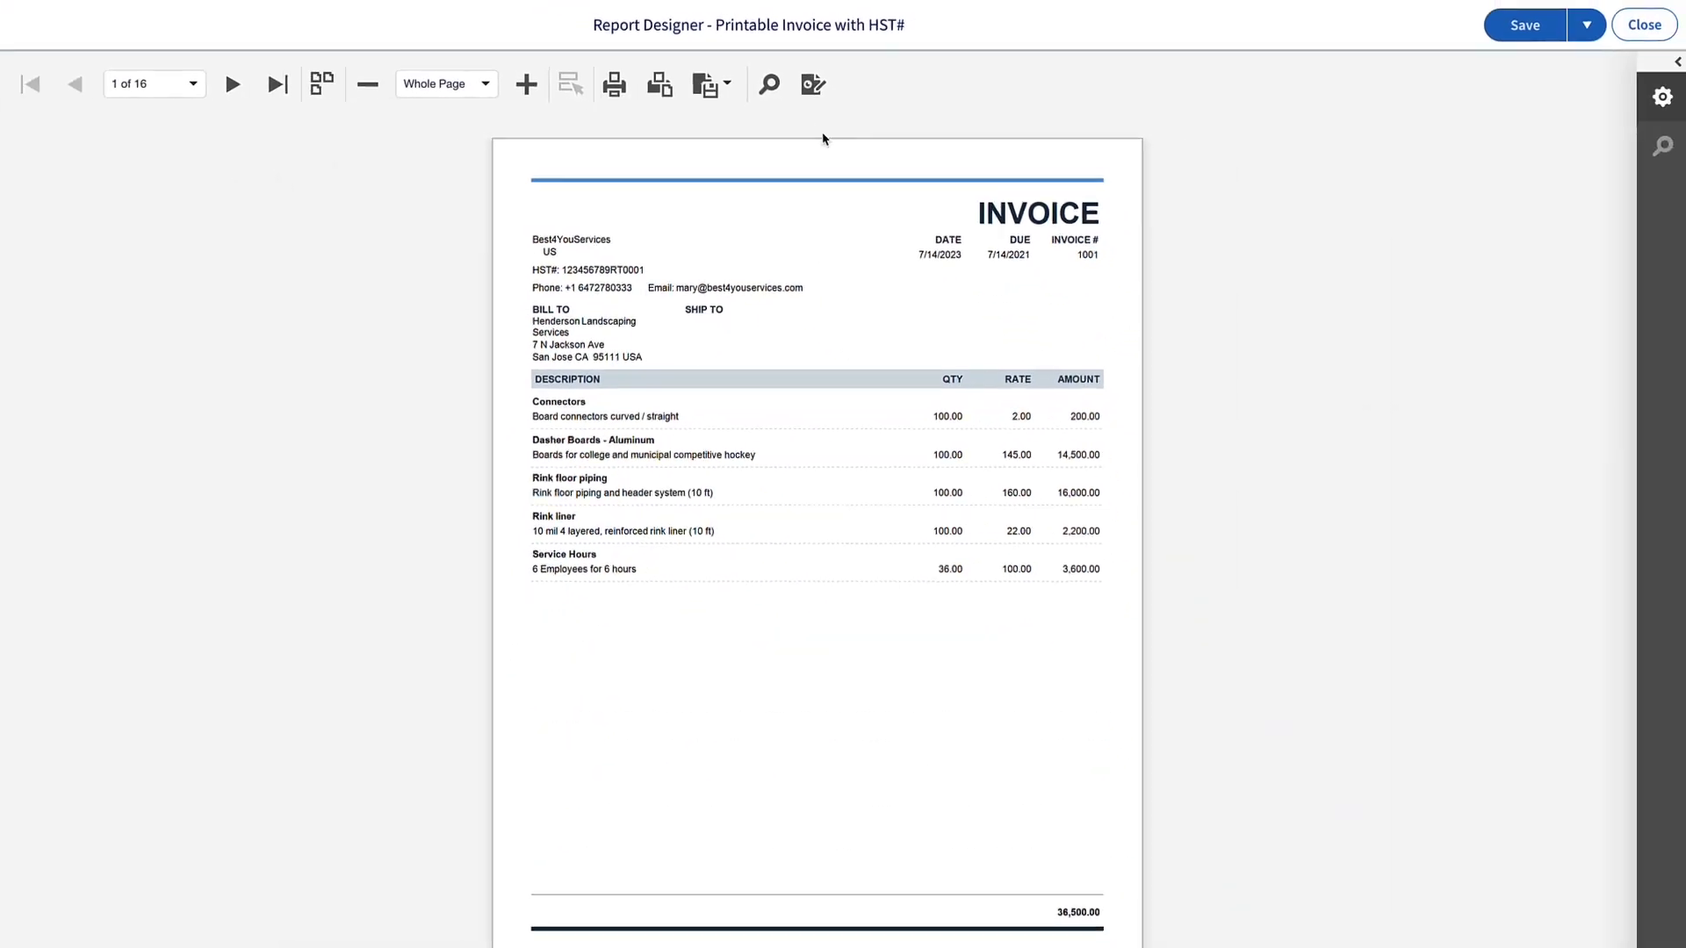
Save the Printable Invoice with HST# template and close the Report Designer.
click(813, 85)
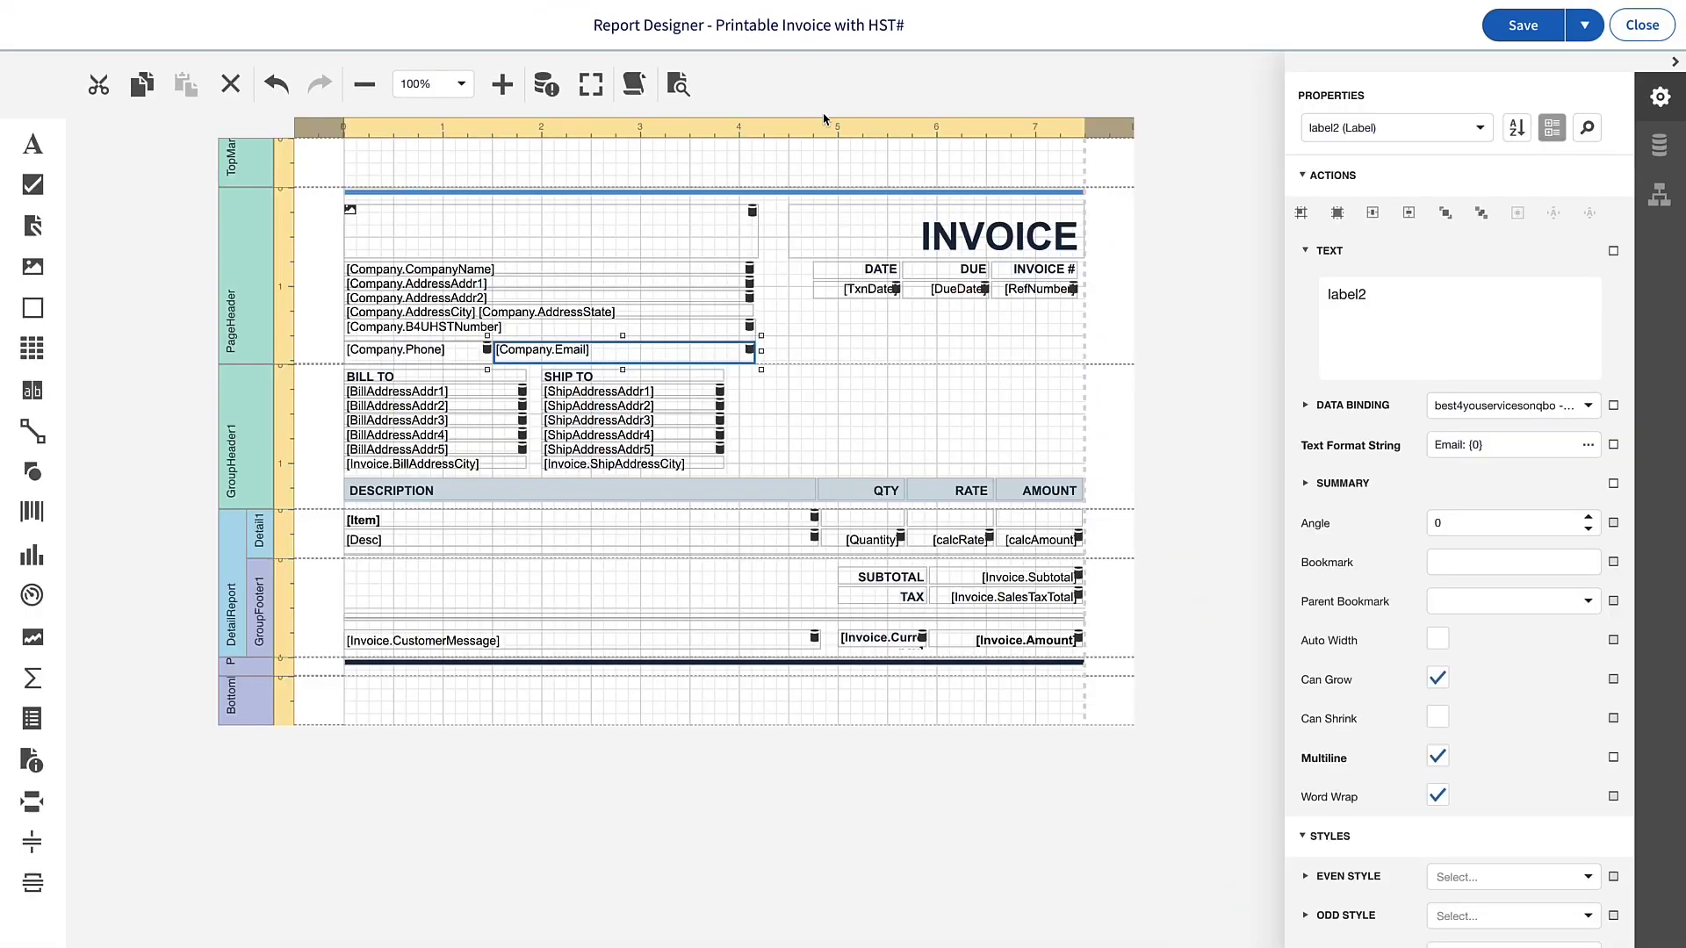
click(1535, 26)
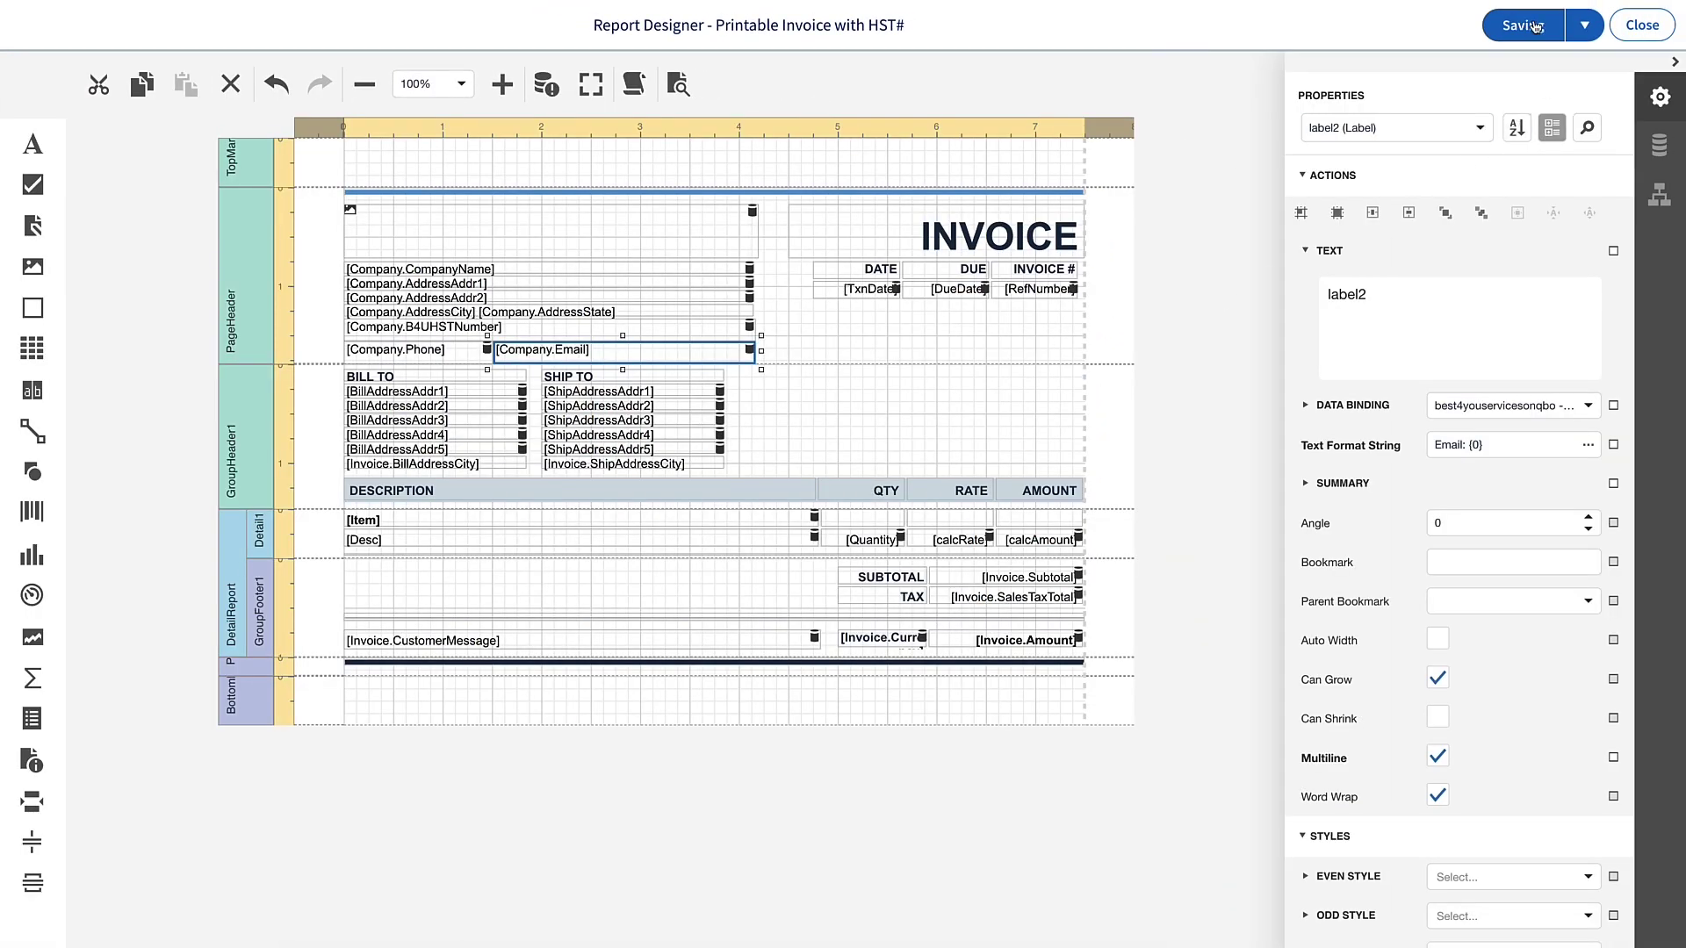
click(1638, 27)
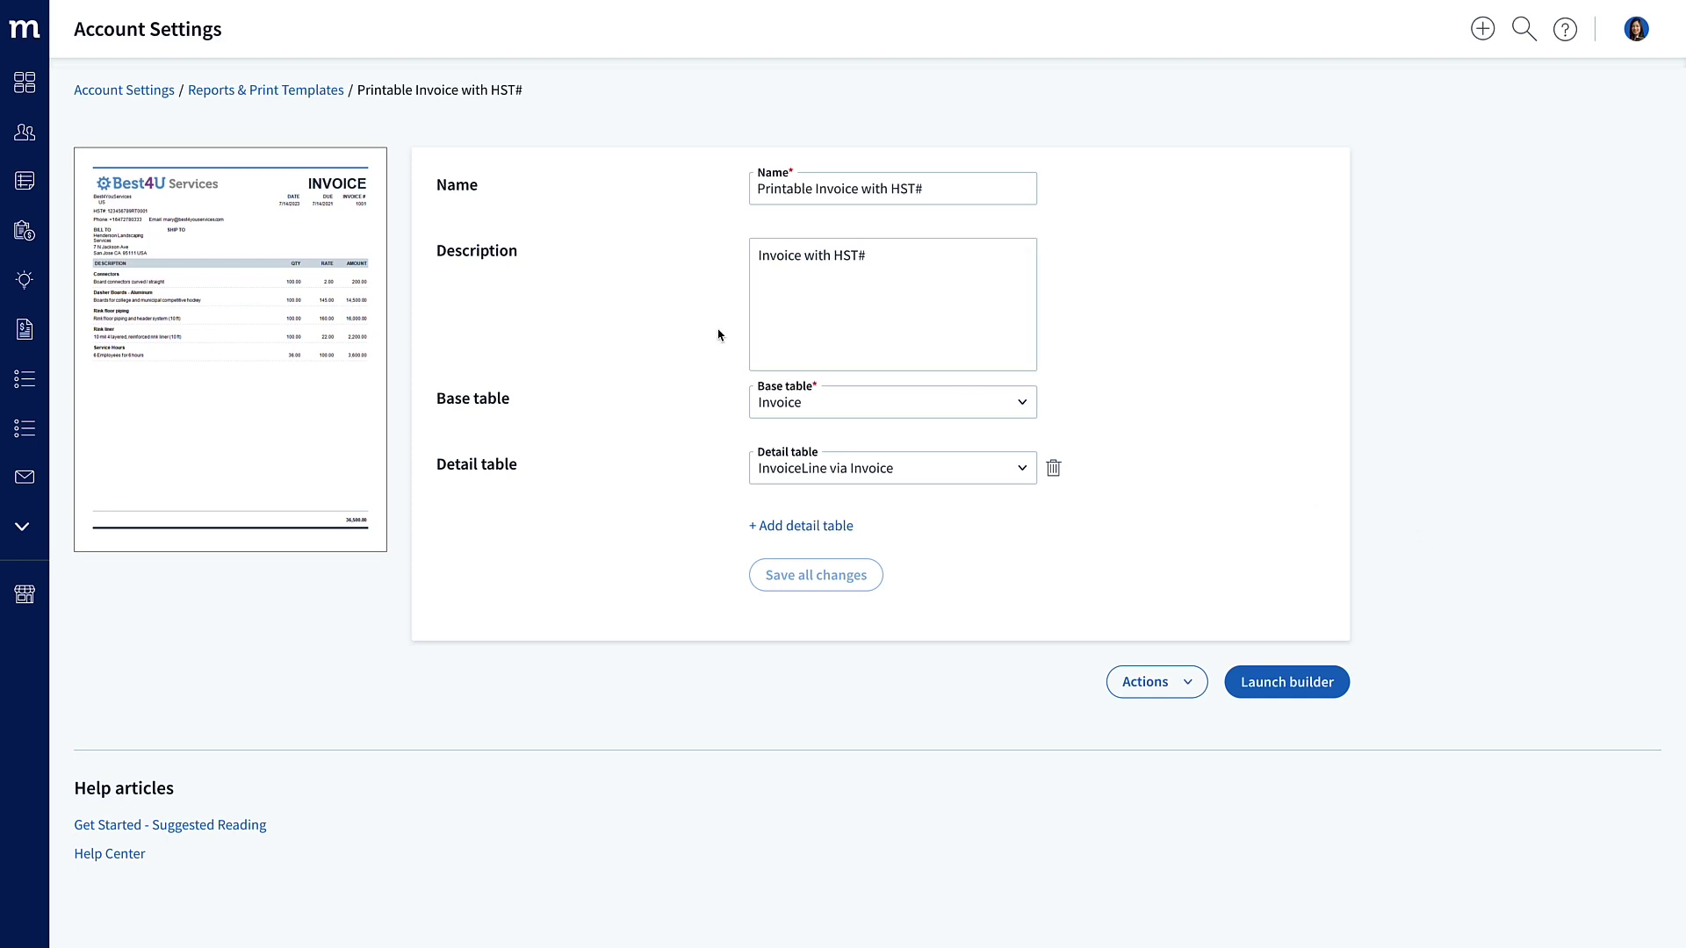
Make Printable Invoice with HST# the saved Print Template in the Invoices preferences.
click(33, 93)
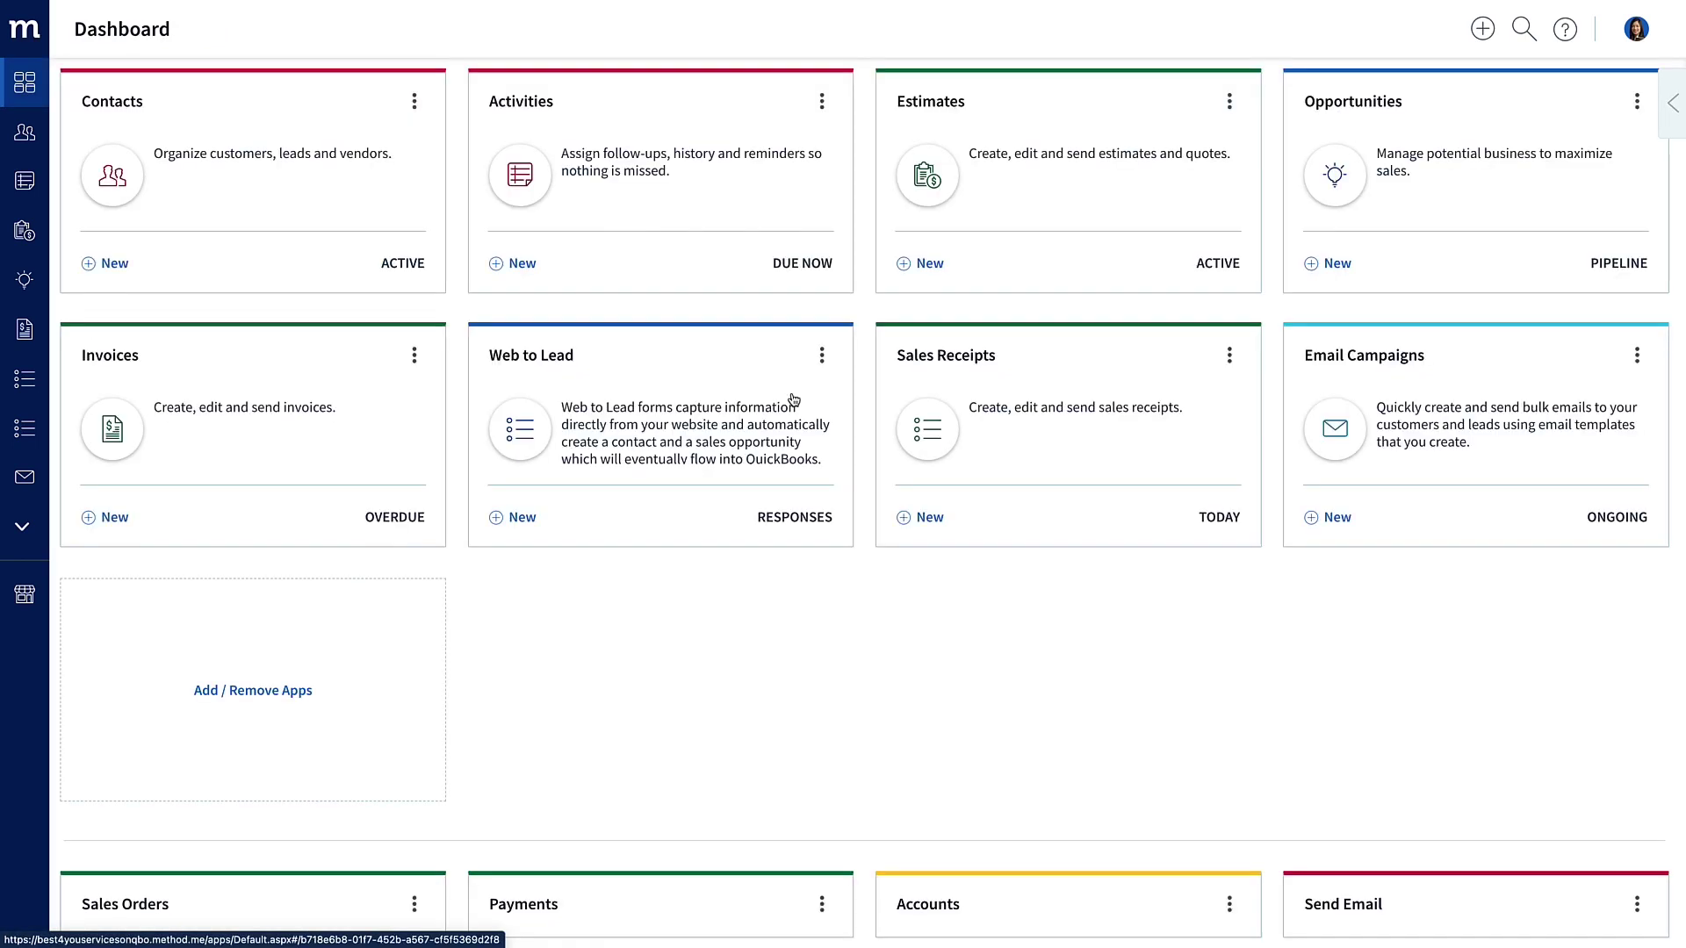
click(415, 358)
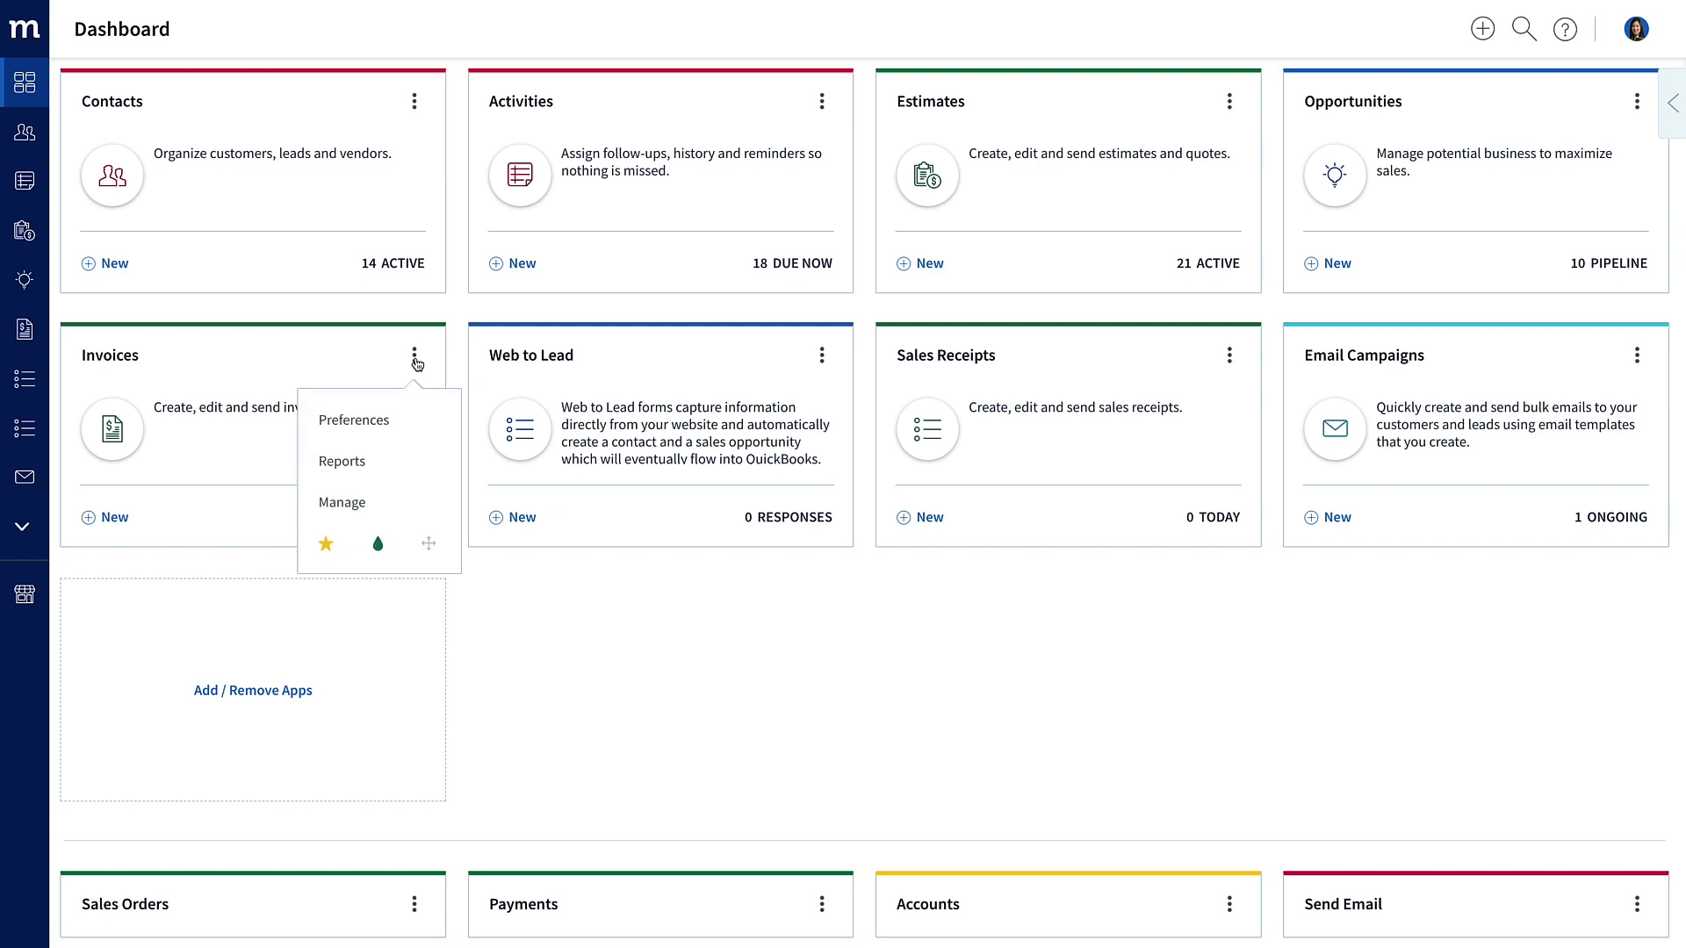
click(384, 422)
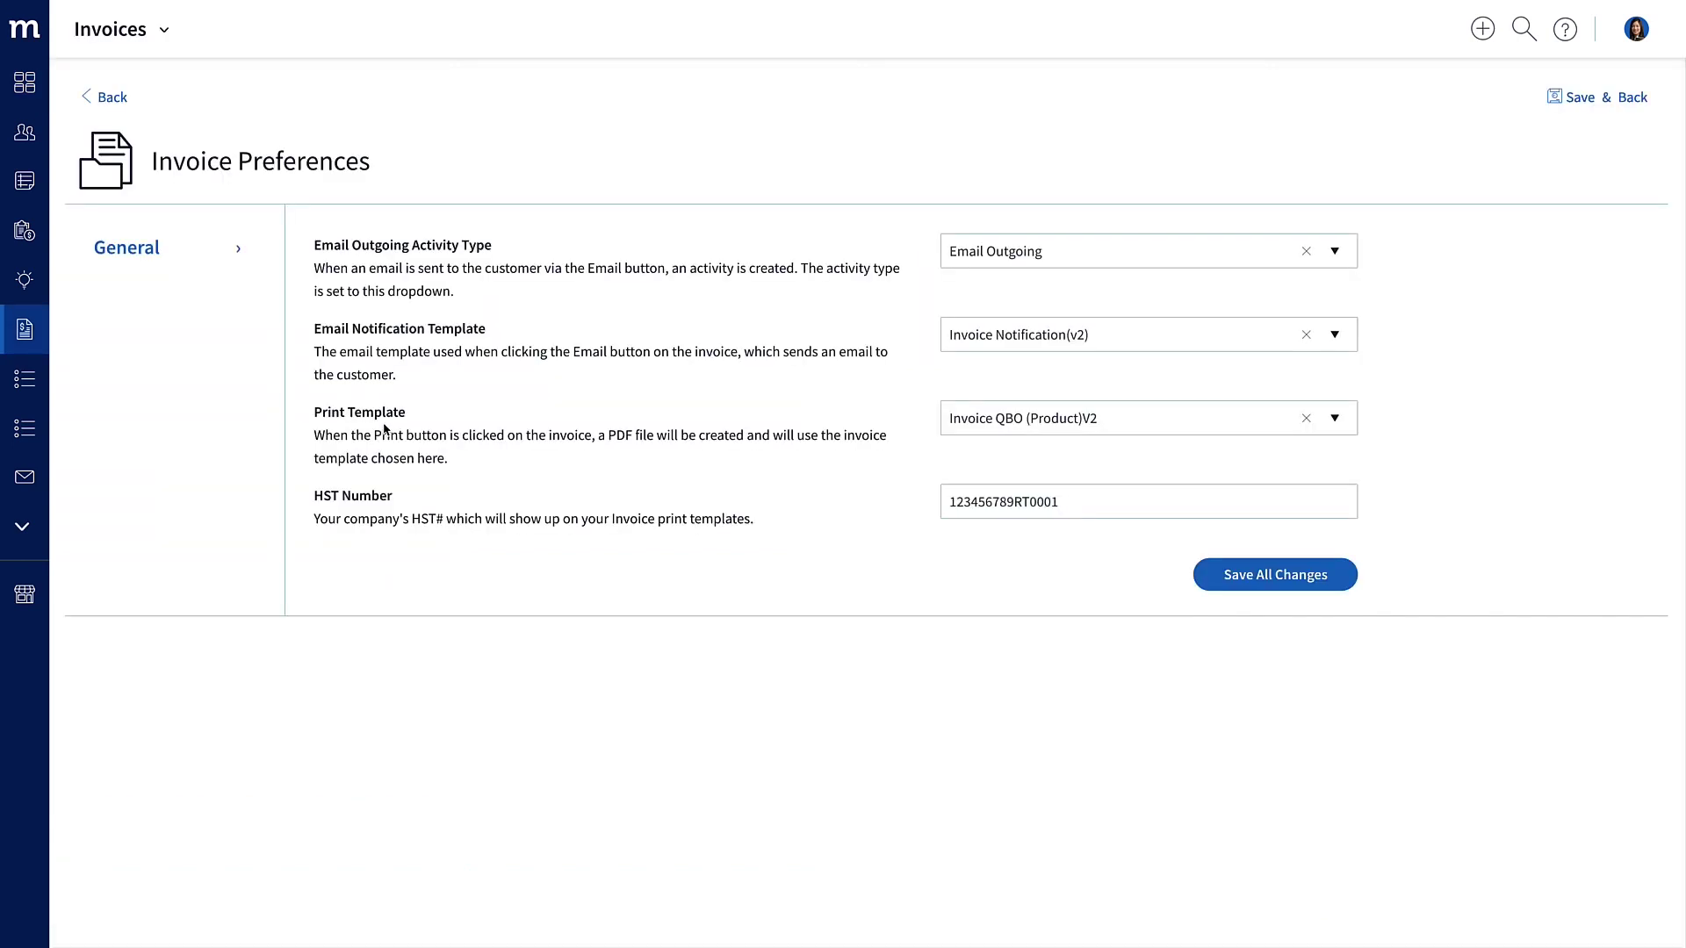
click(1306, 421)
click(1235, 418)
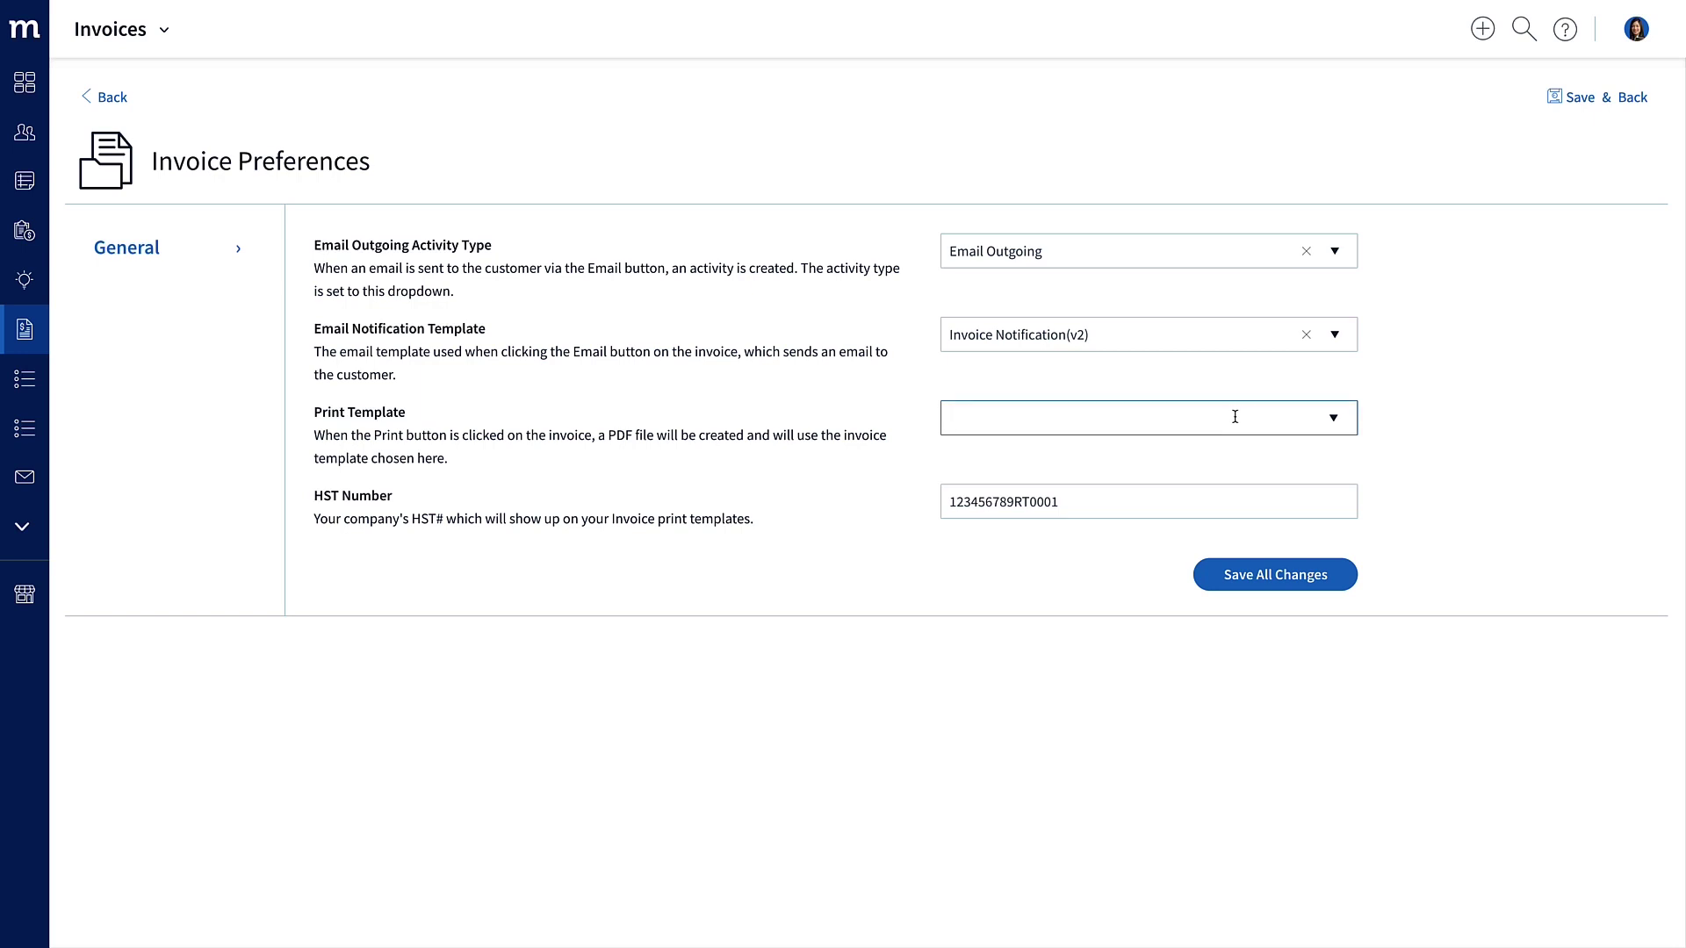
text(hst)
click(1191, 453)
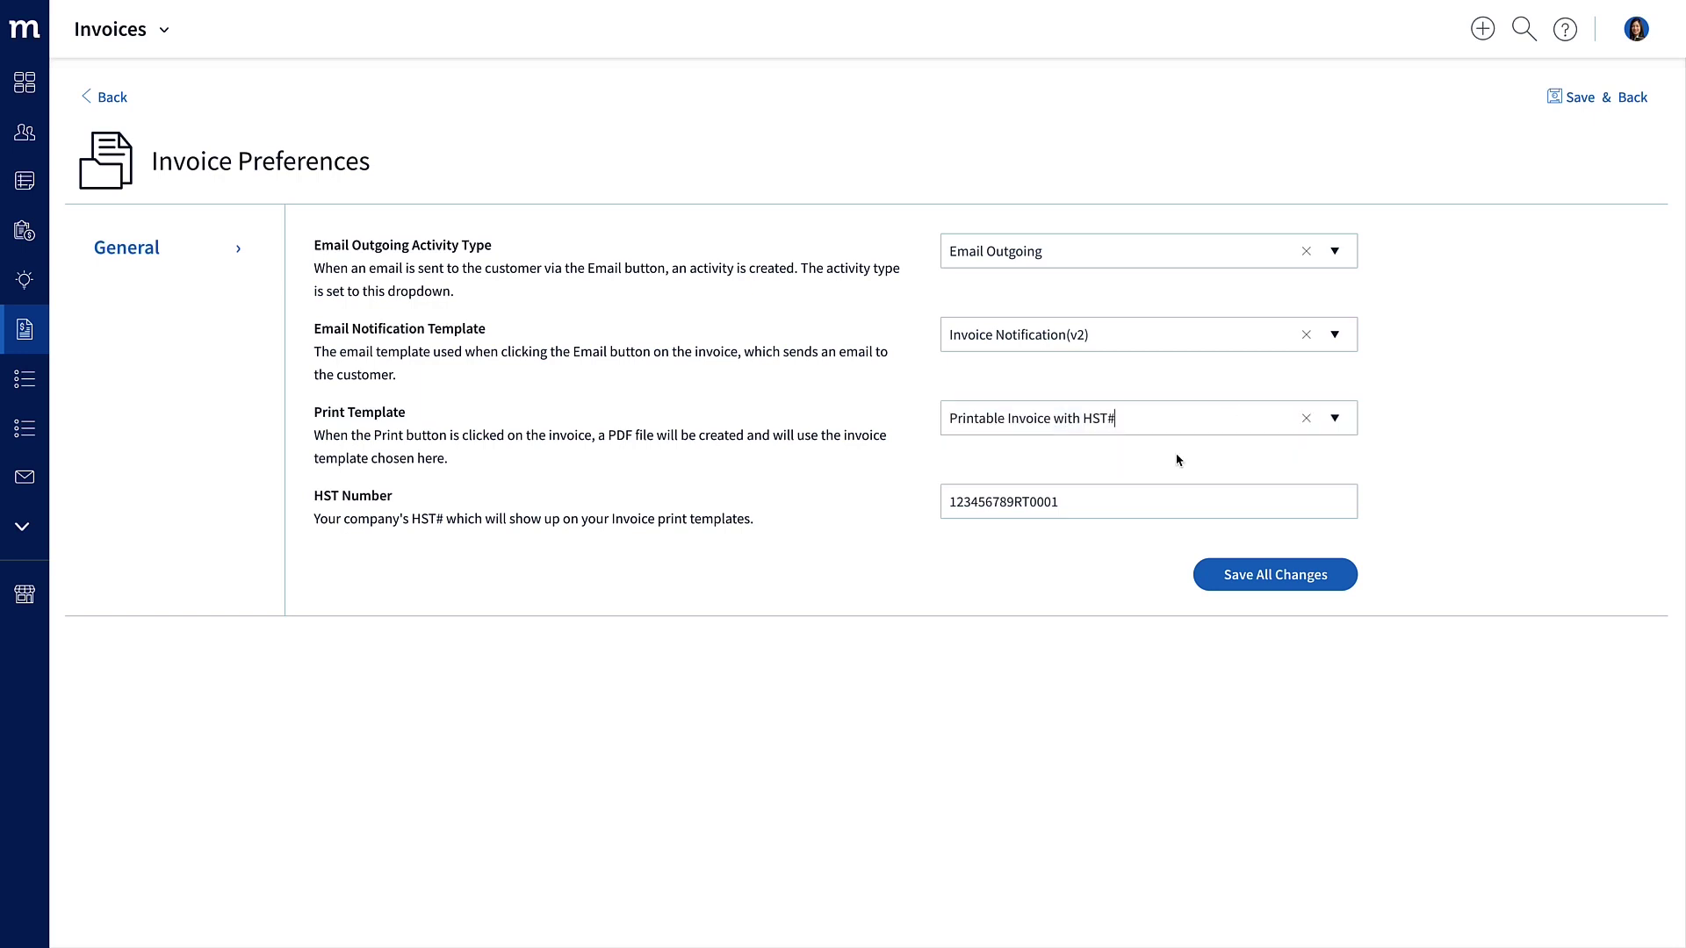
click(1292, 582)
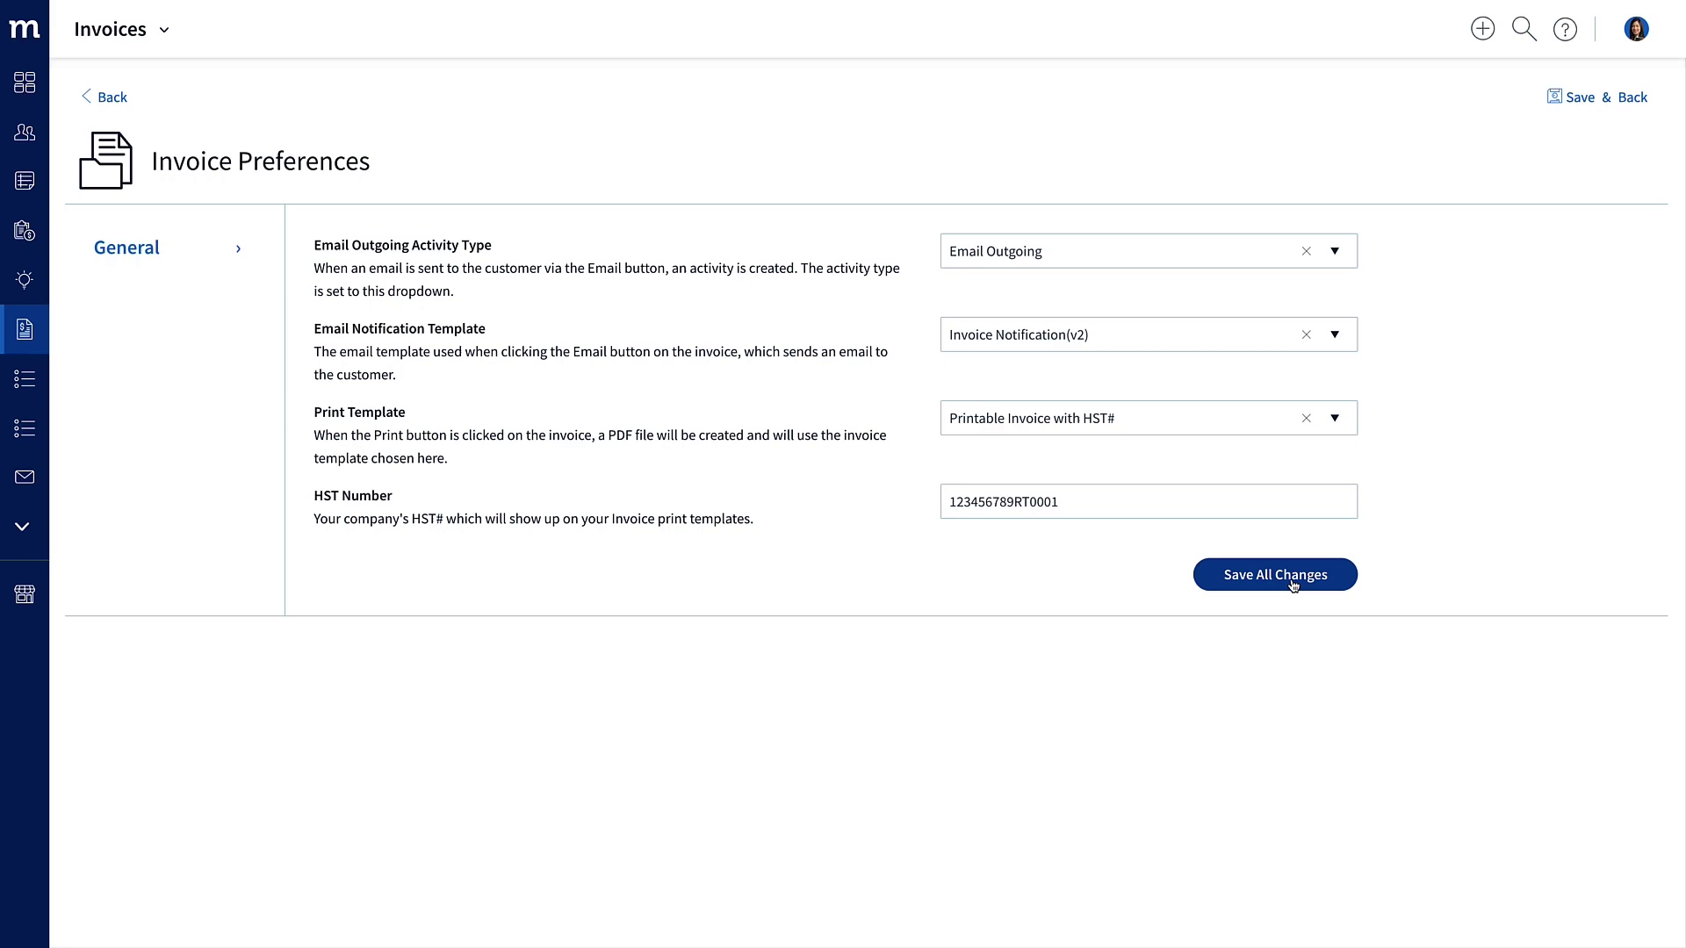
click(21, 88)
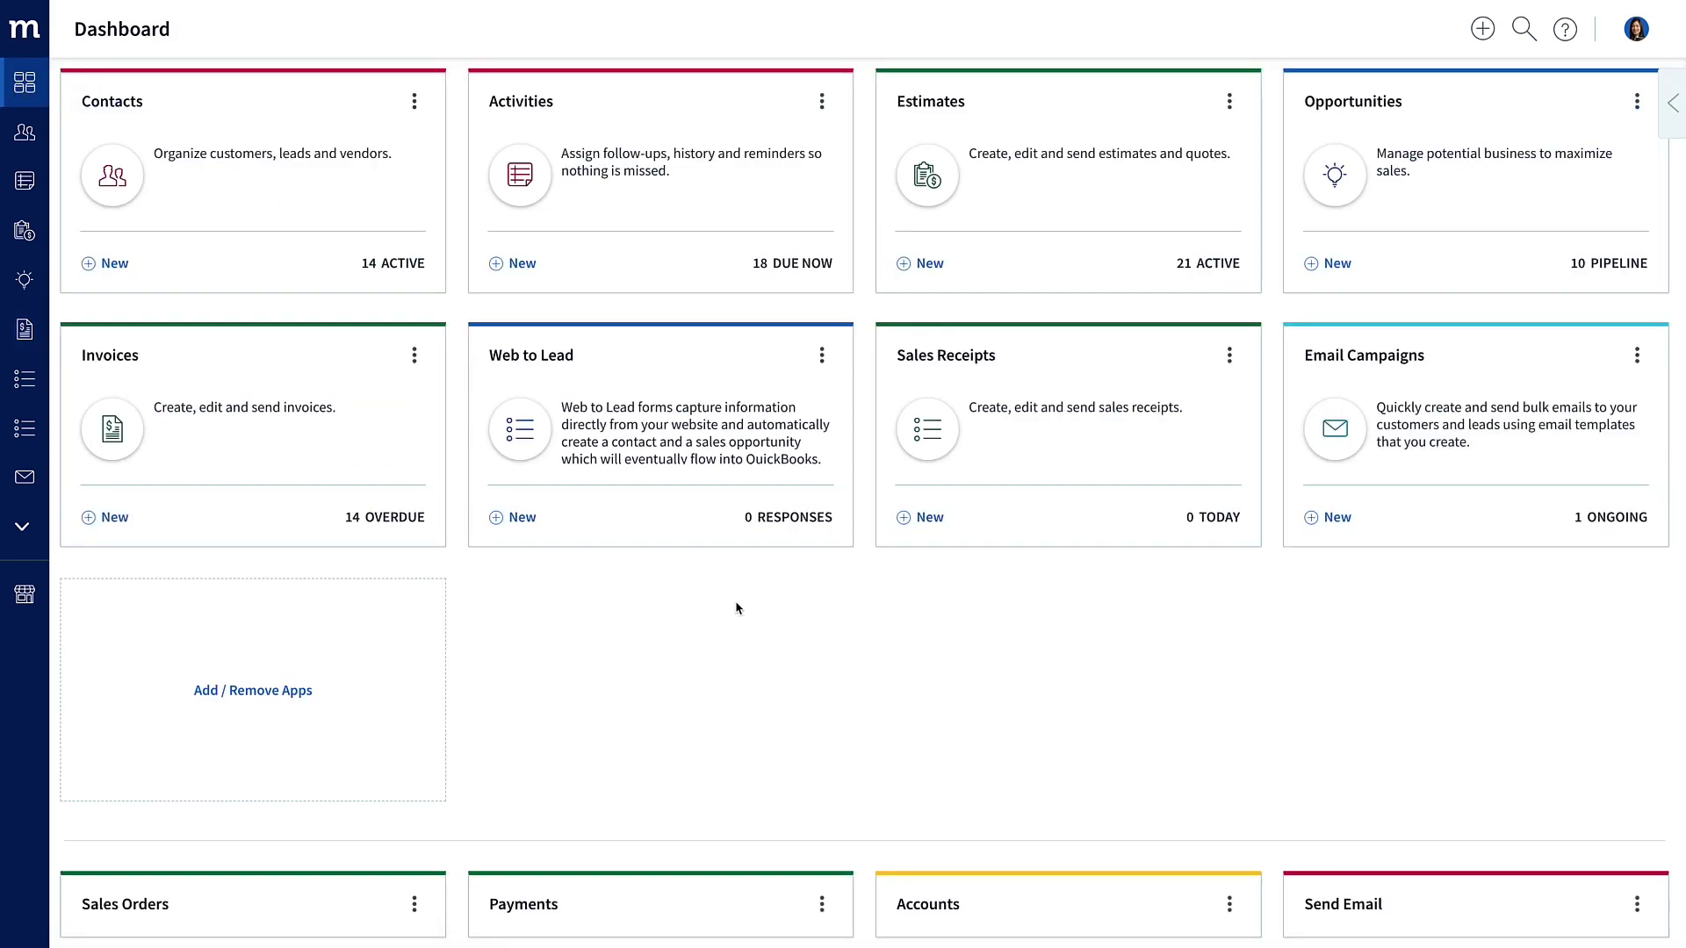
Open an invoice from the Invoices app and print it to a PDF.
click(239, 401)
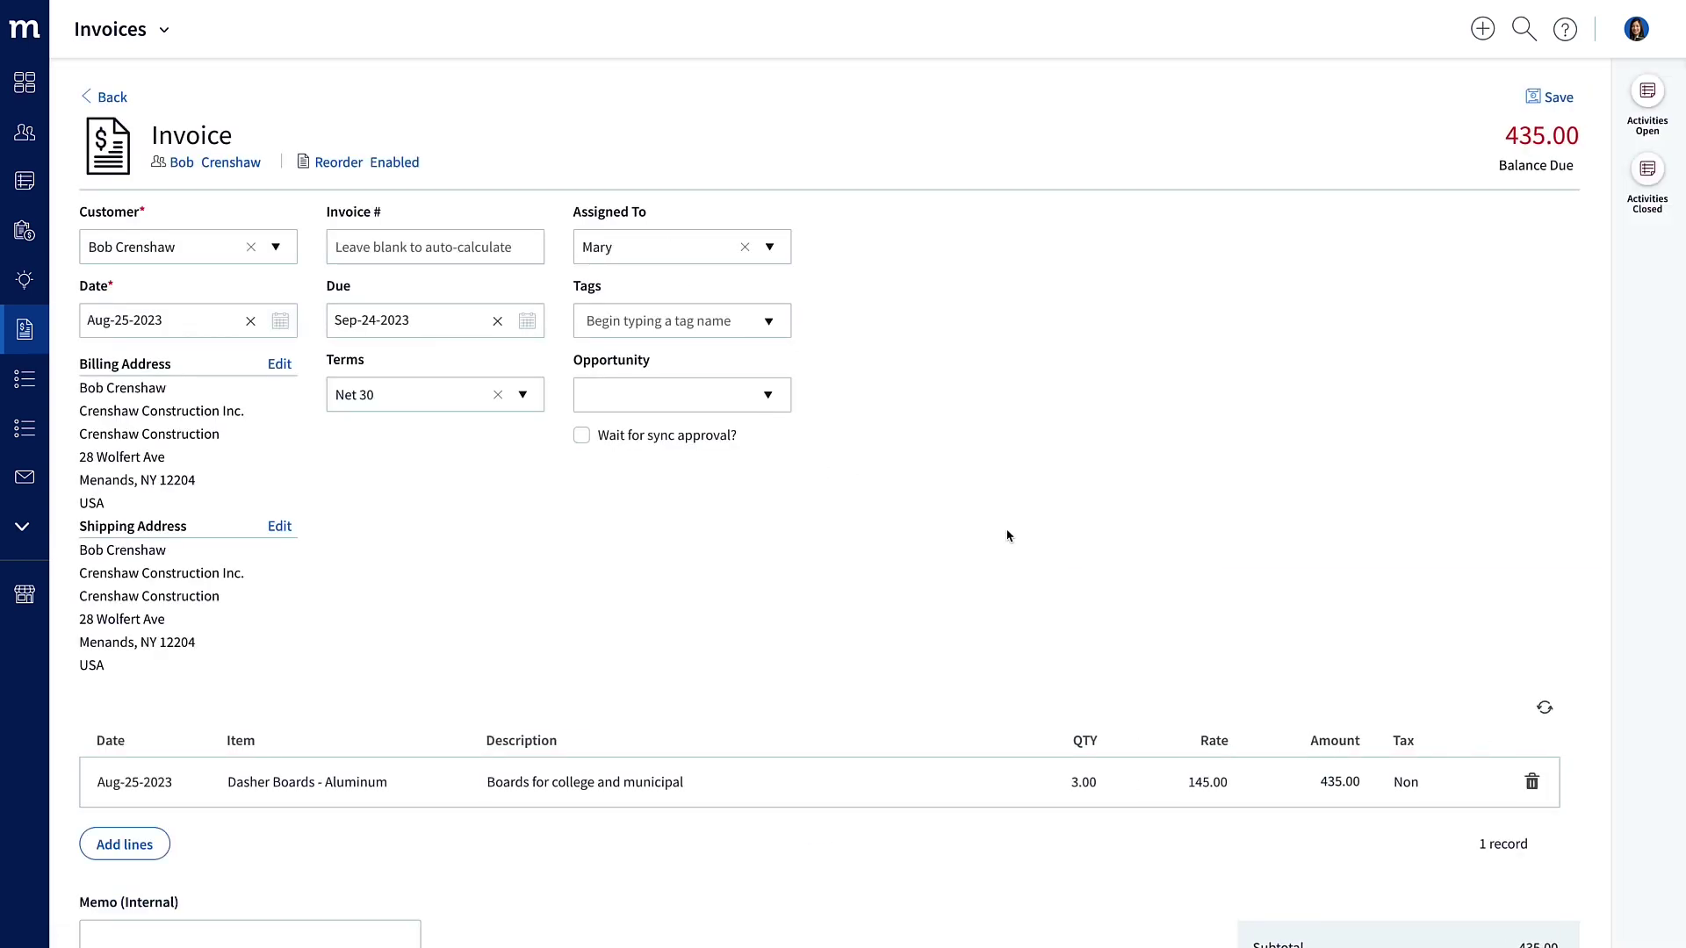
scroll(1008, 532, down, 5)
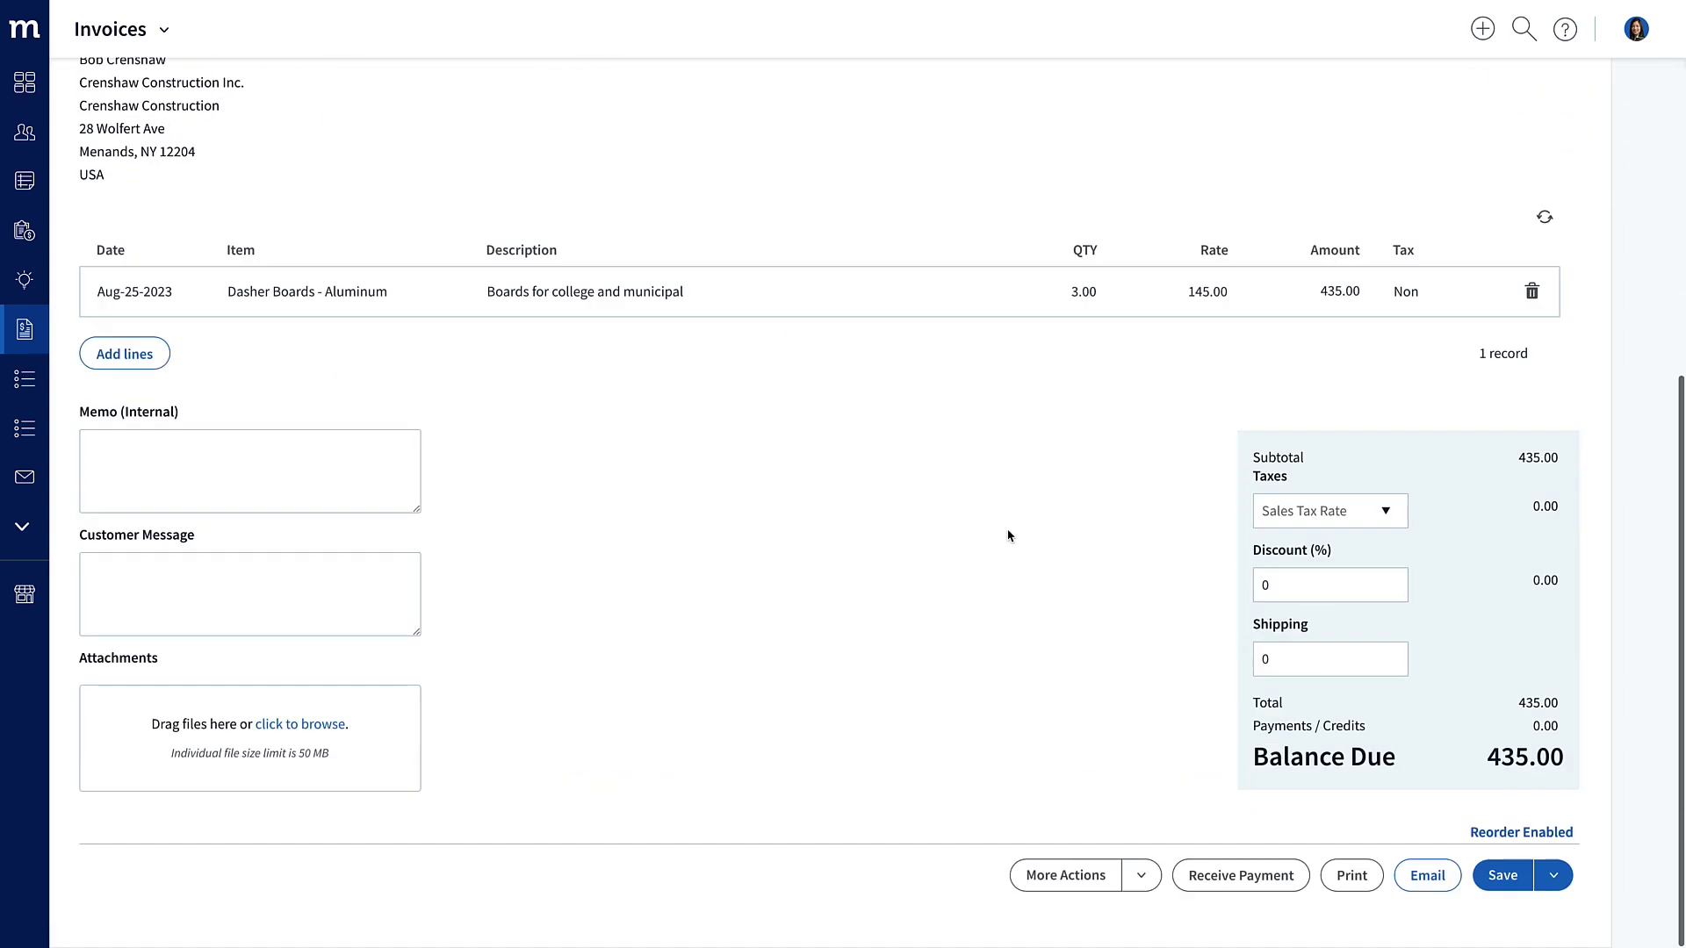
click(1357, 876)
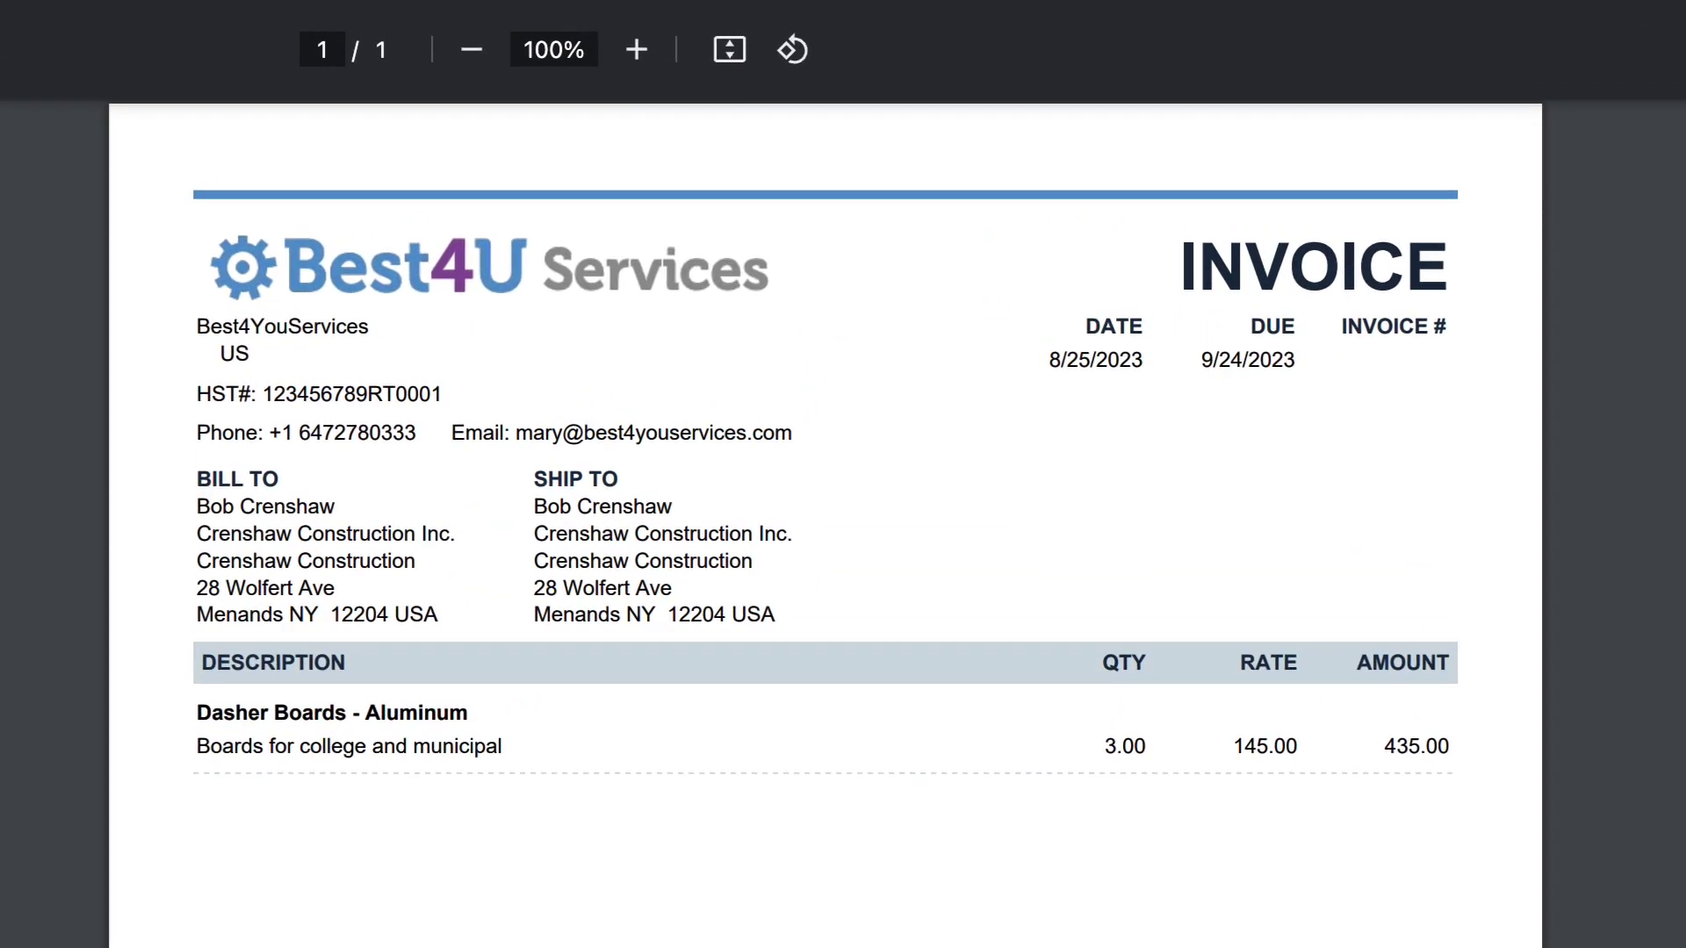